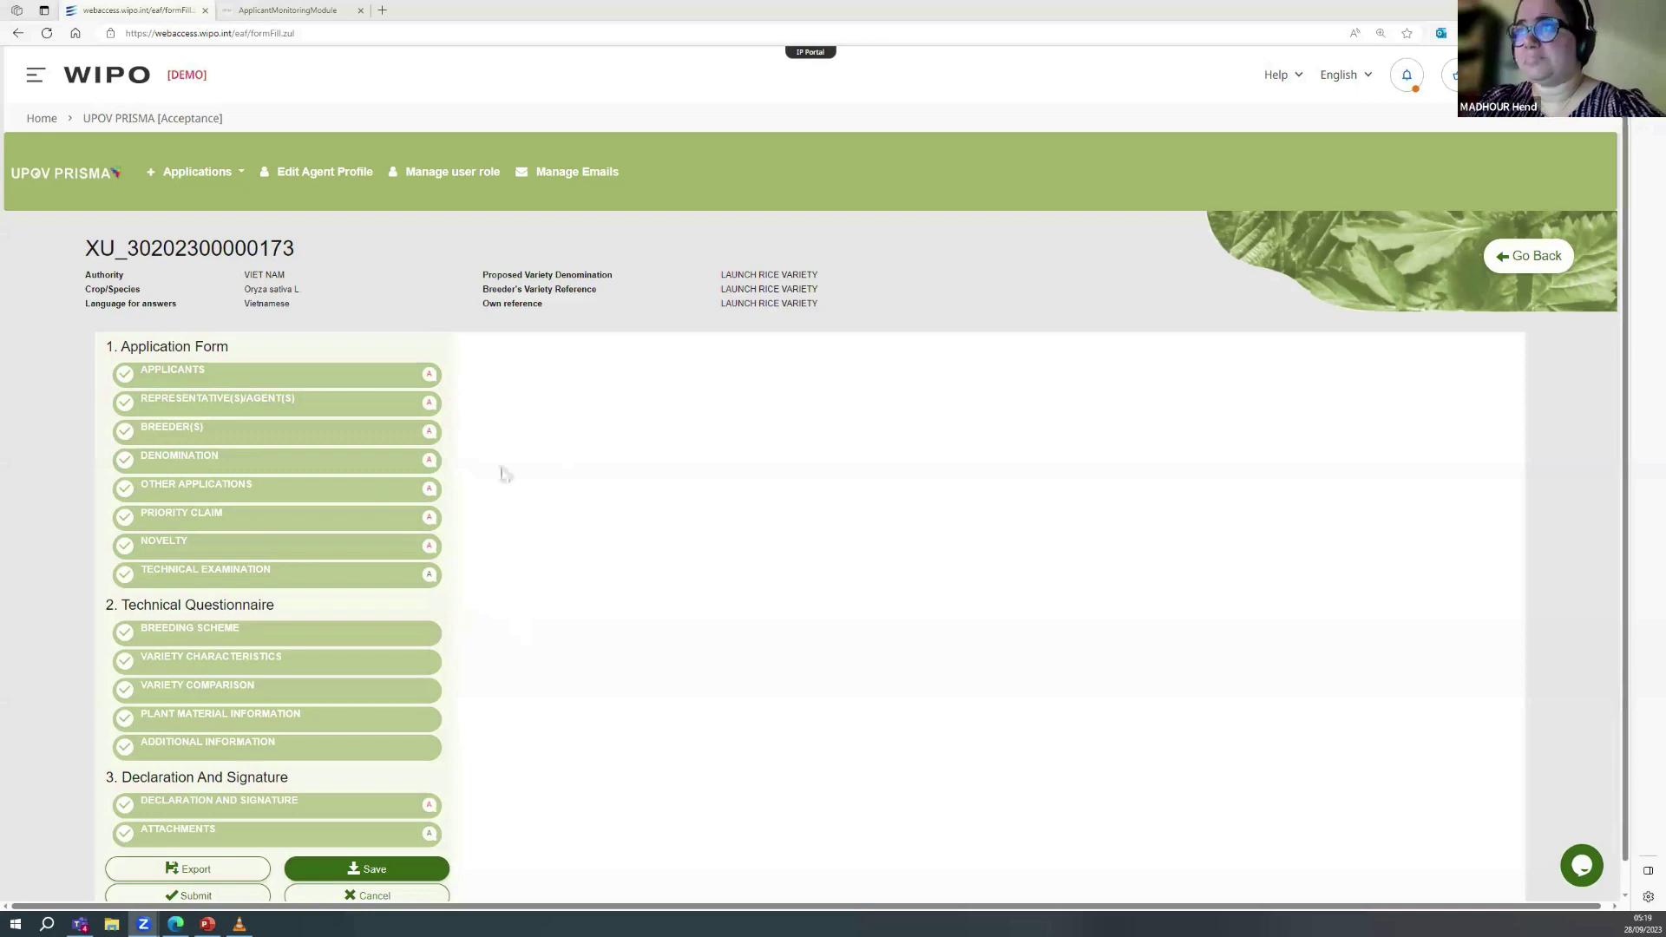
Step: Check the Applicants, Denomination, Novelty and Variety Characteristics sections, then submit to generate the 7-page review PDF
left_click(295, 373)
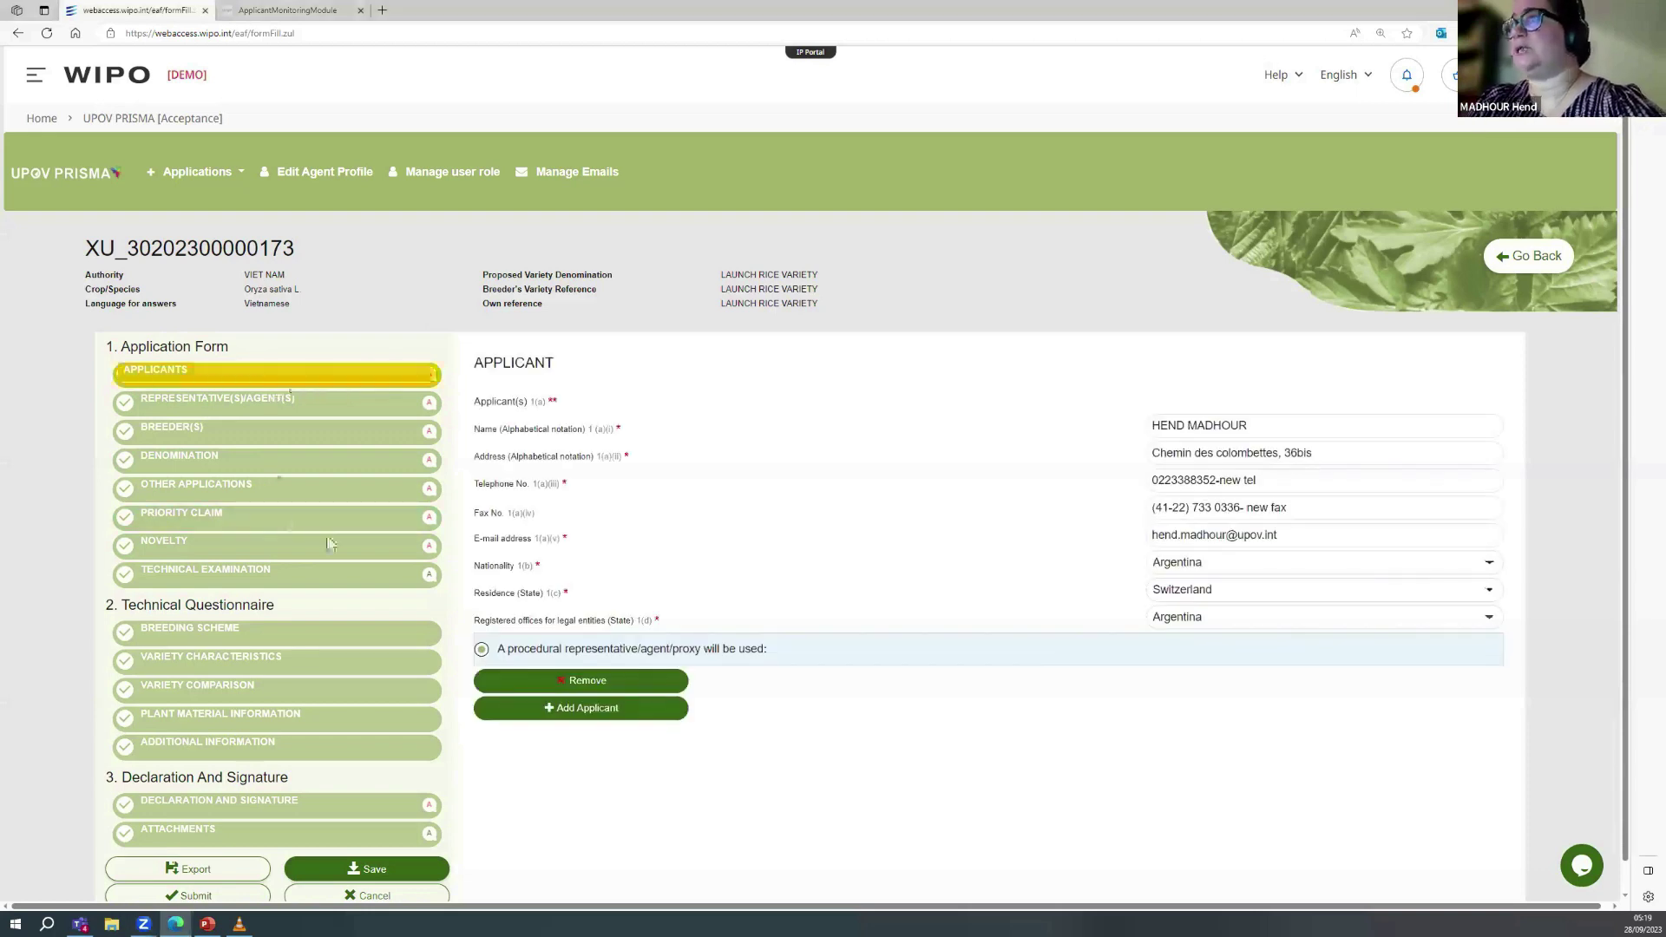
left_click(270, 466)
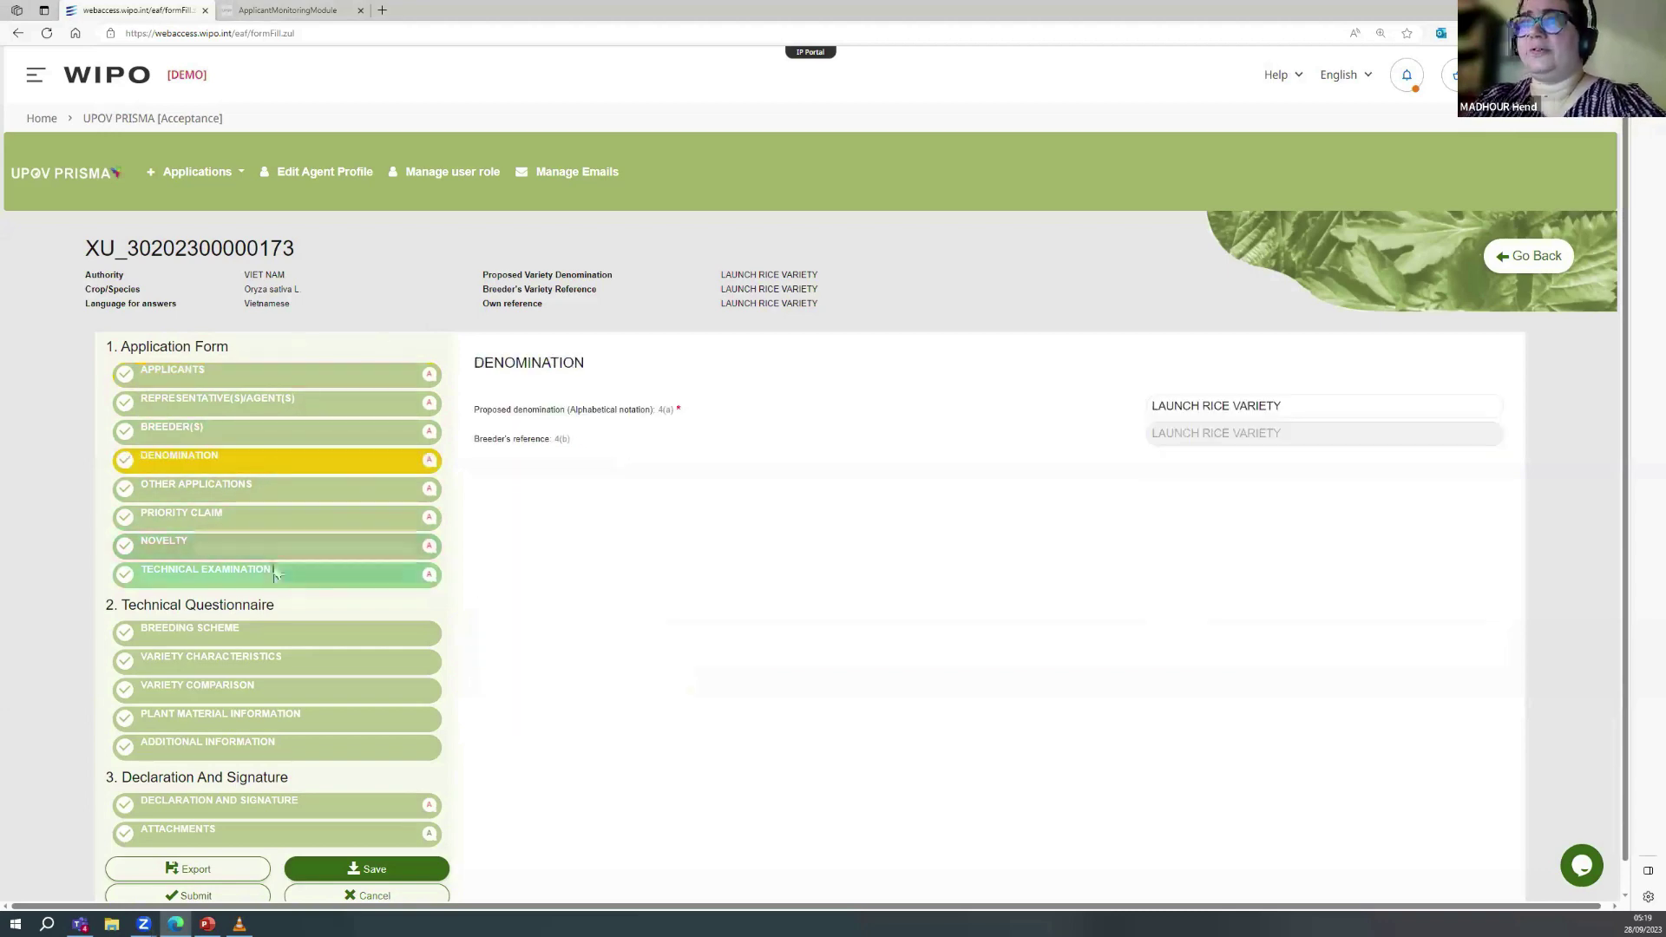
left_click(273, 548)
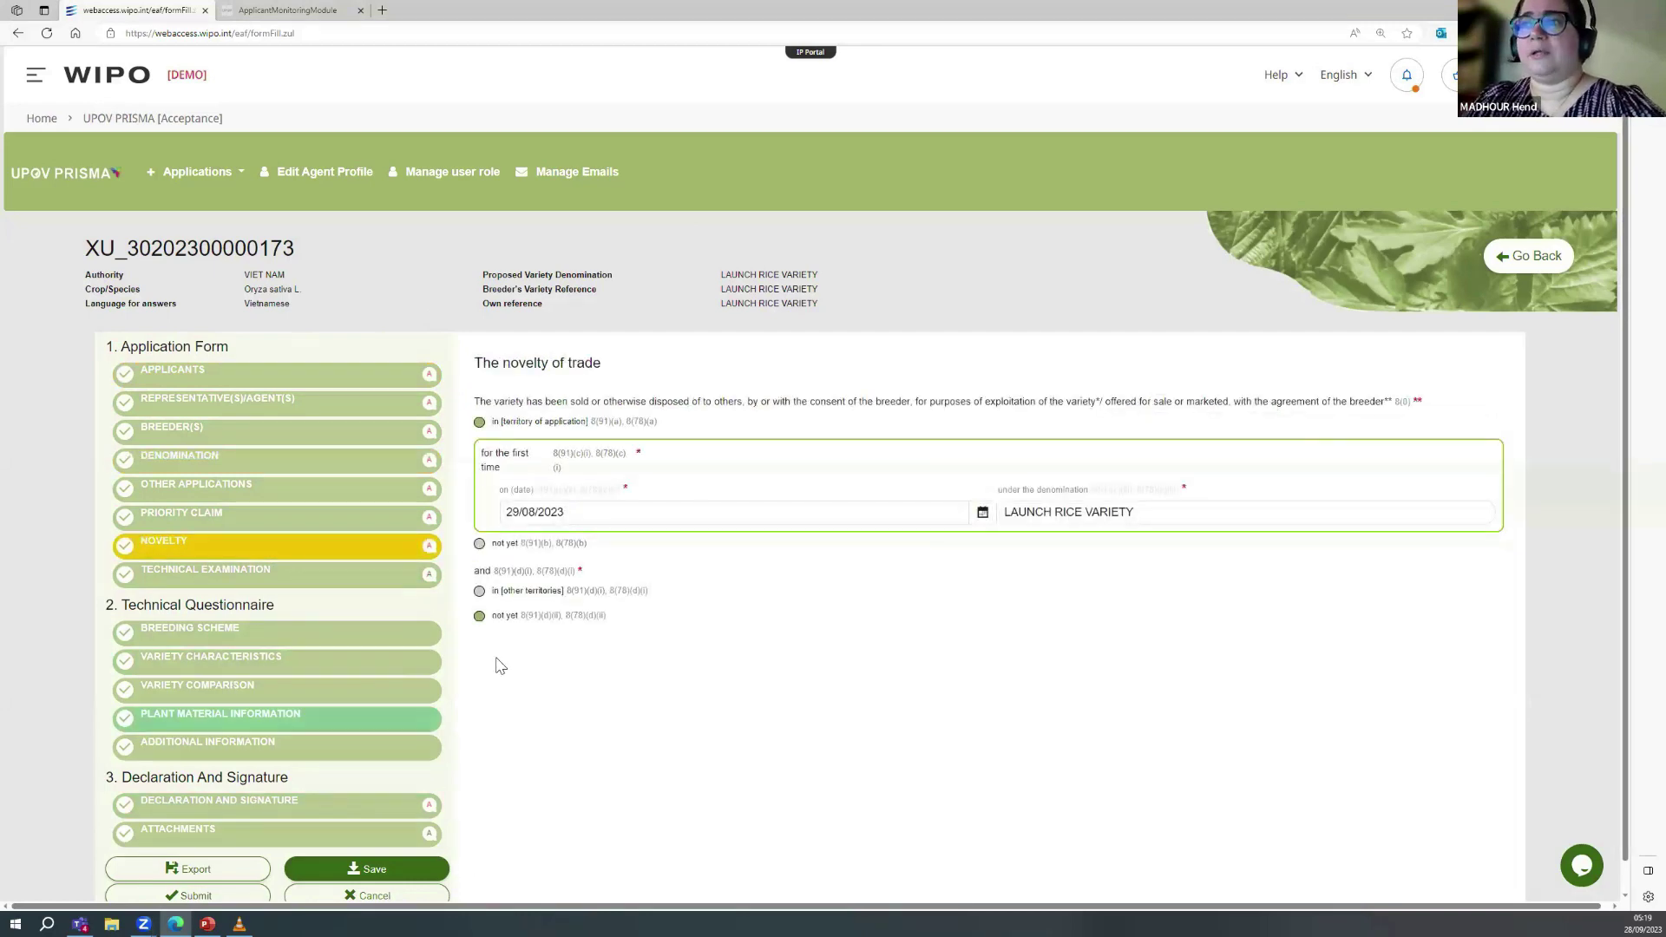
left_click(324, 662)
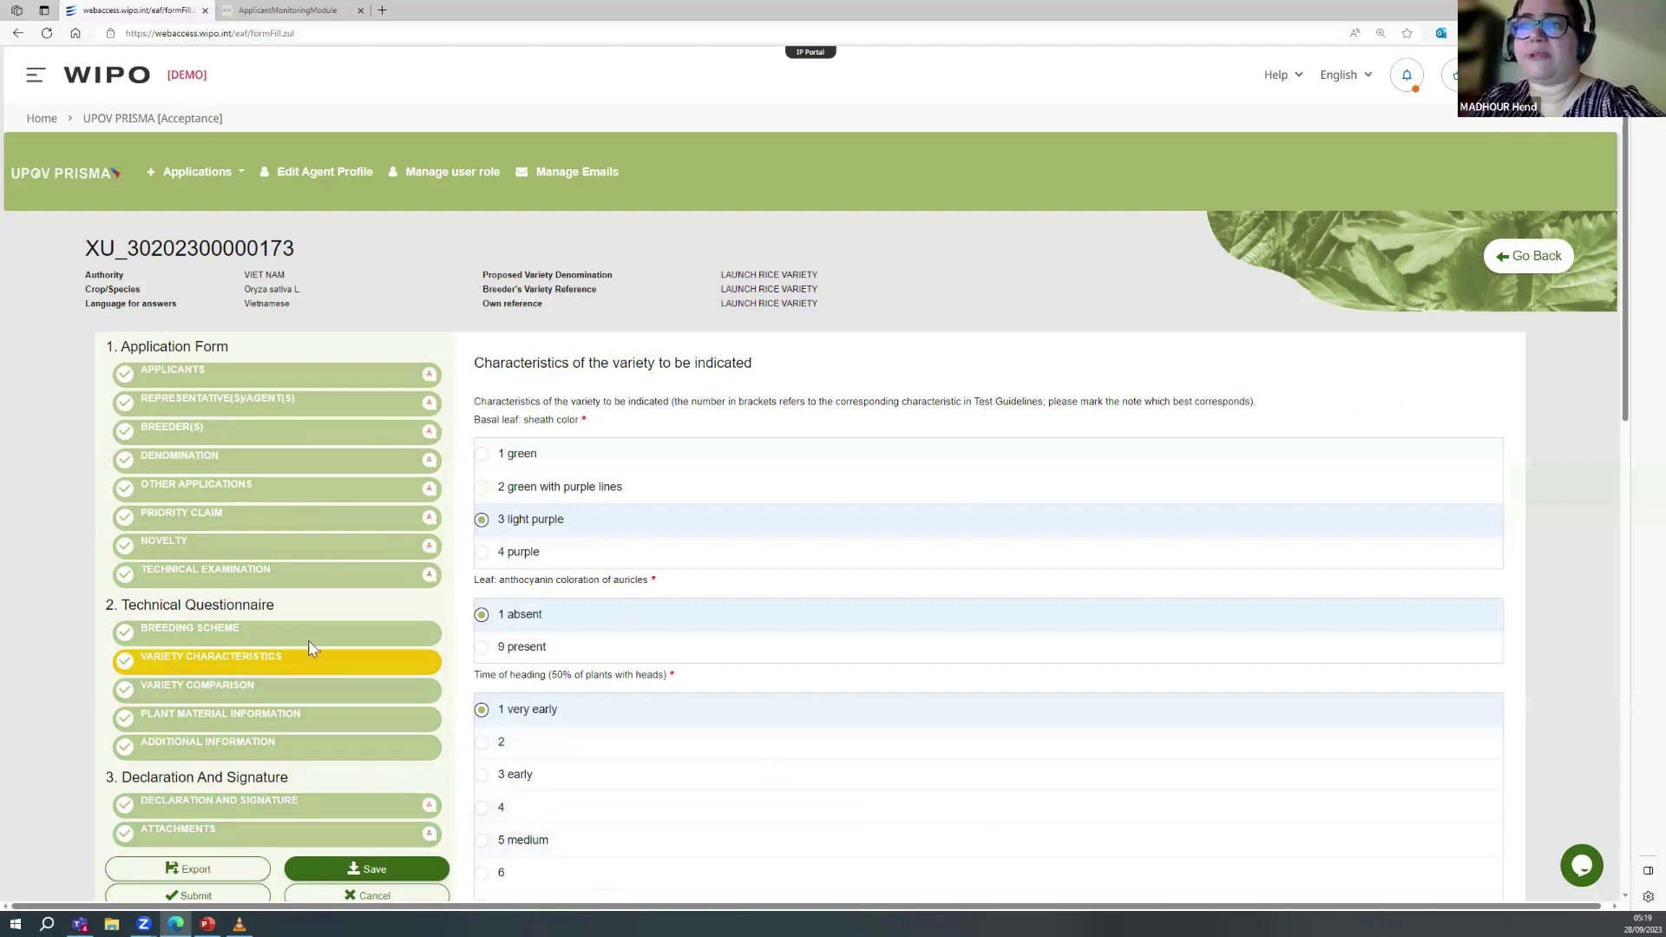
left_click(224, 898)
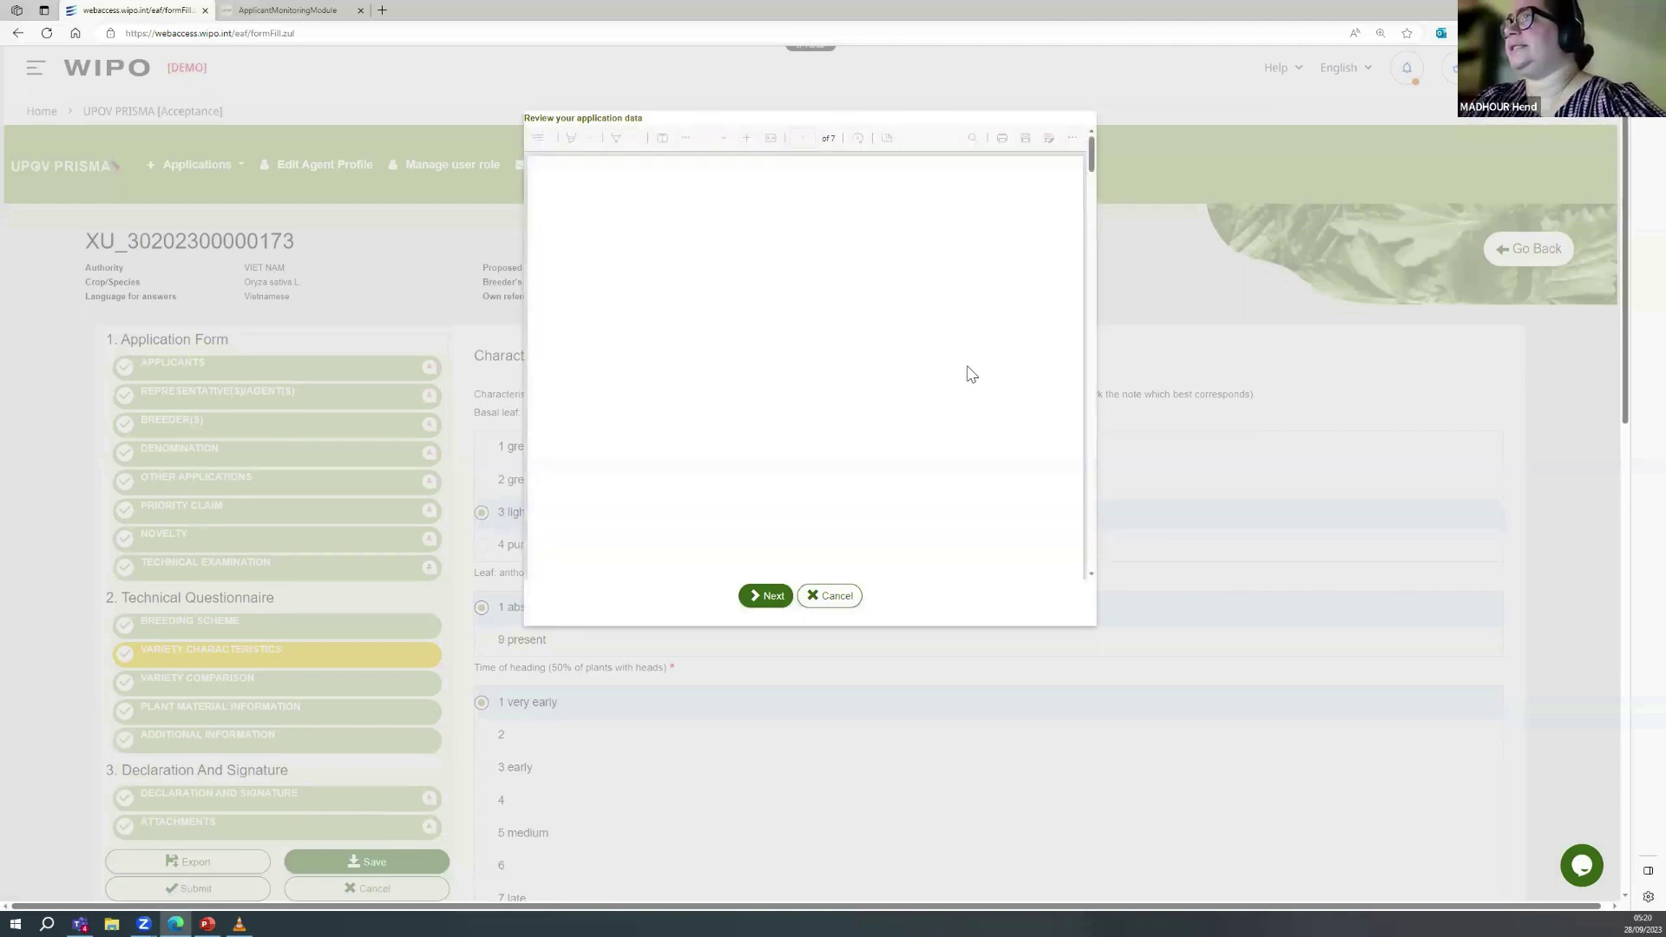
Step: Scroll through the application data PDF, move past the review, and accept the disclaimer to send the application
left_click_drag(1091, 161, 1100, 356)
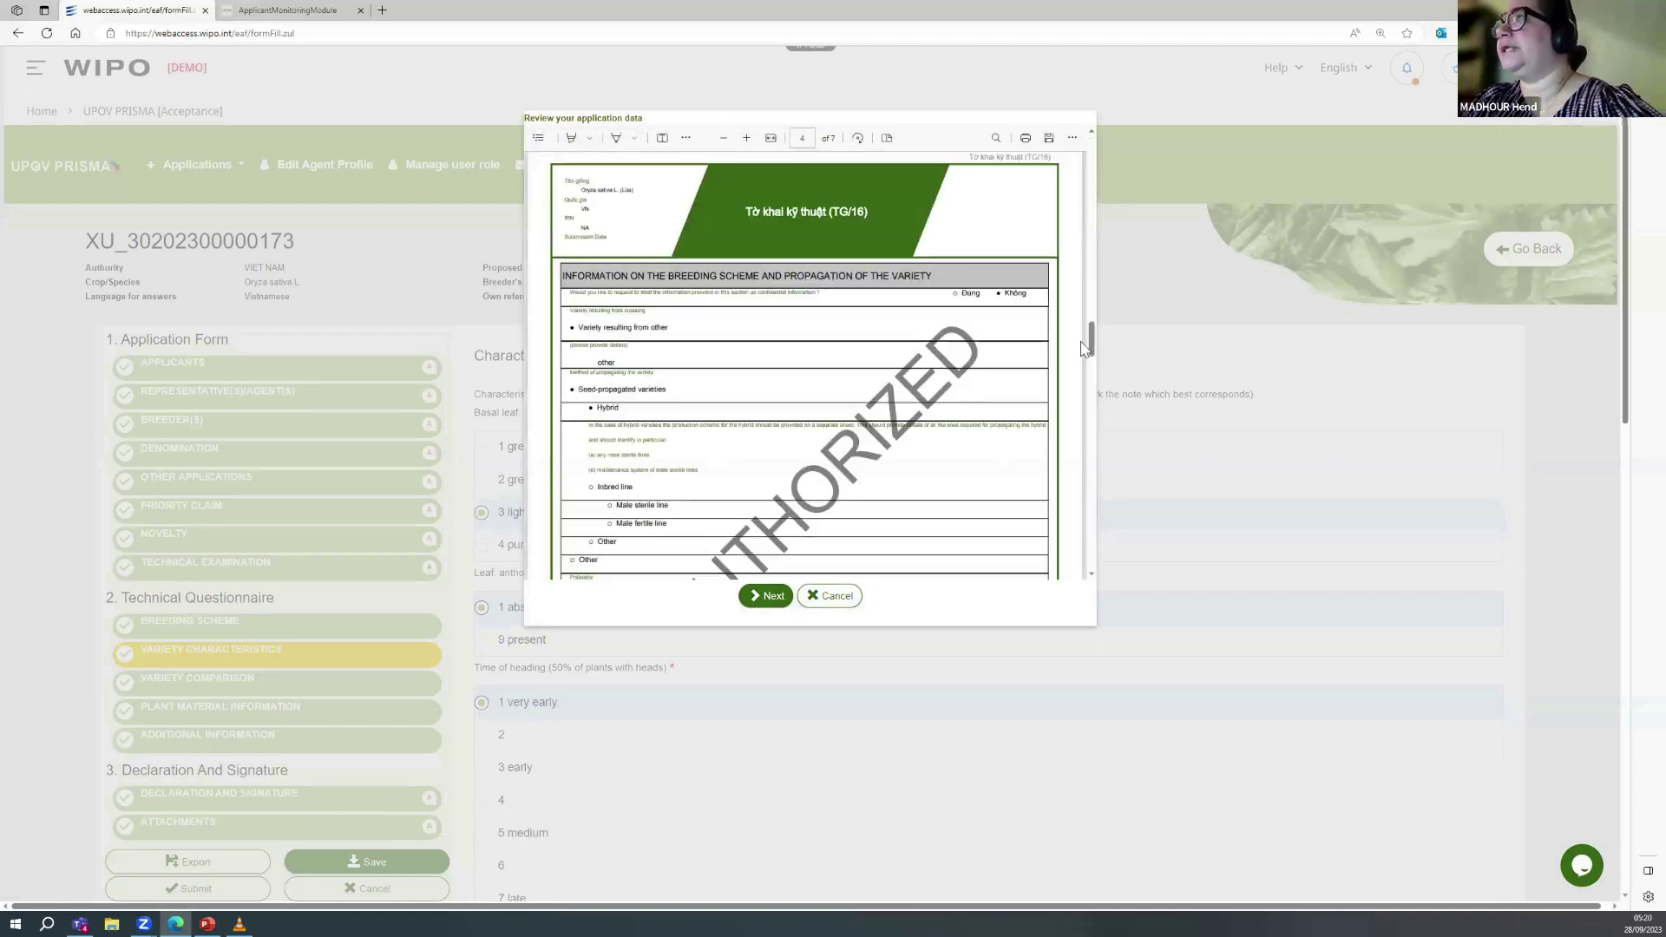
left_click(772, 598)
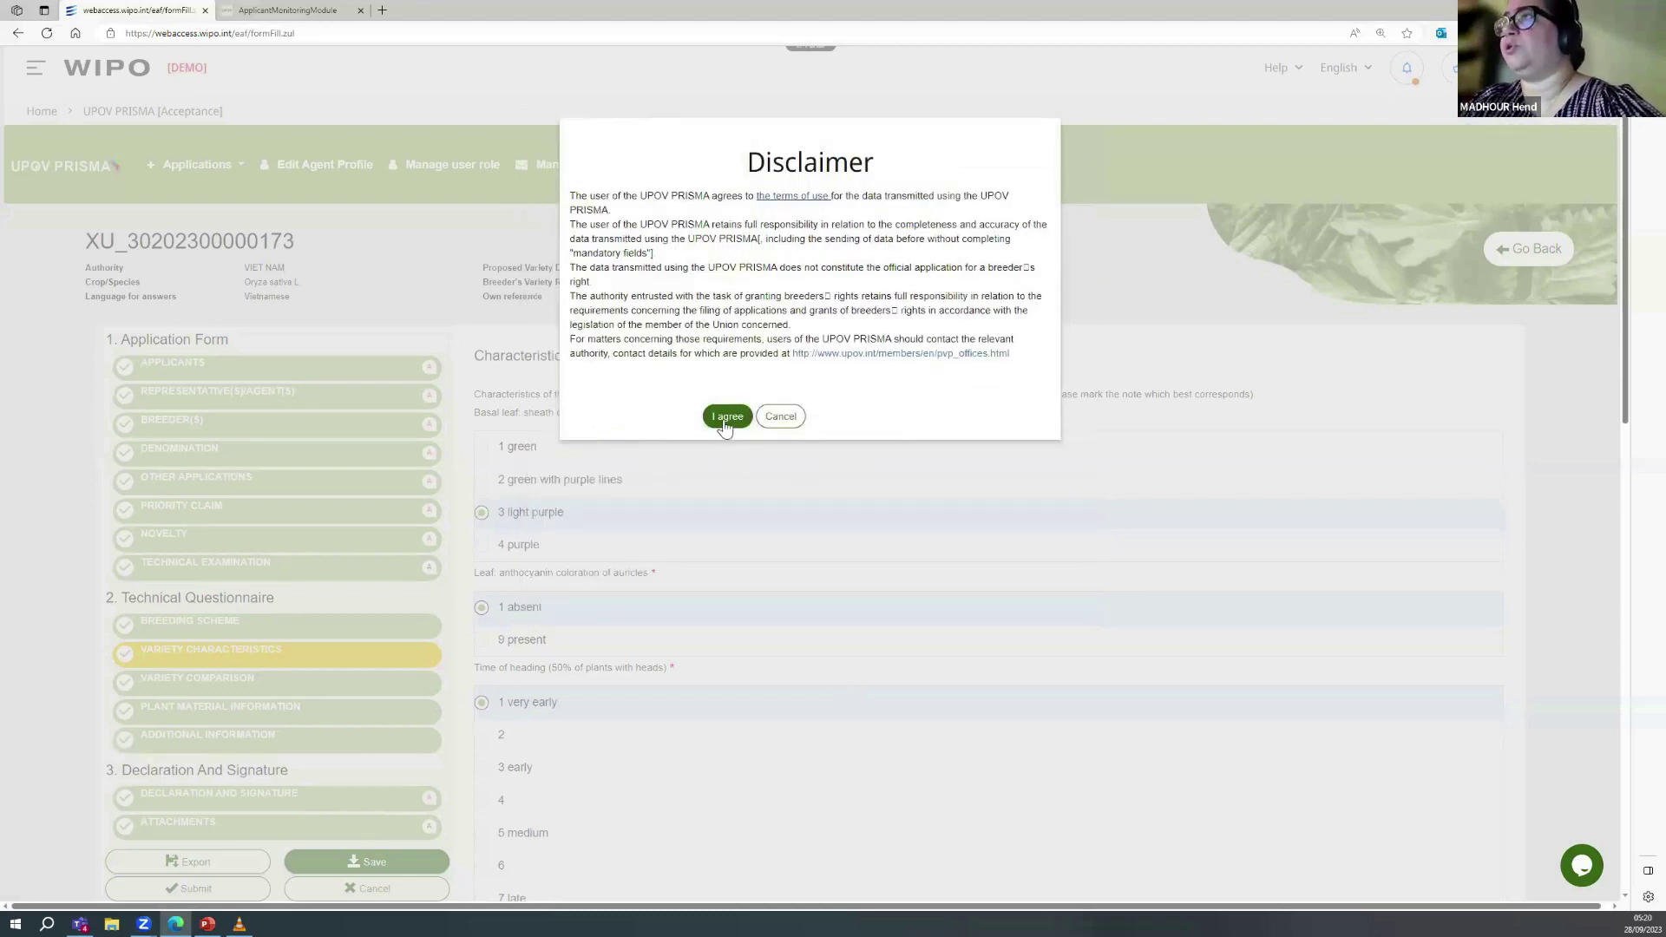
left_click(727, 418)
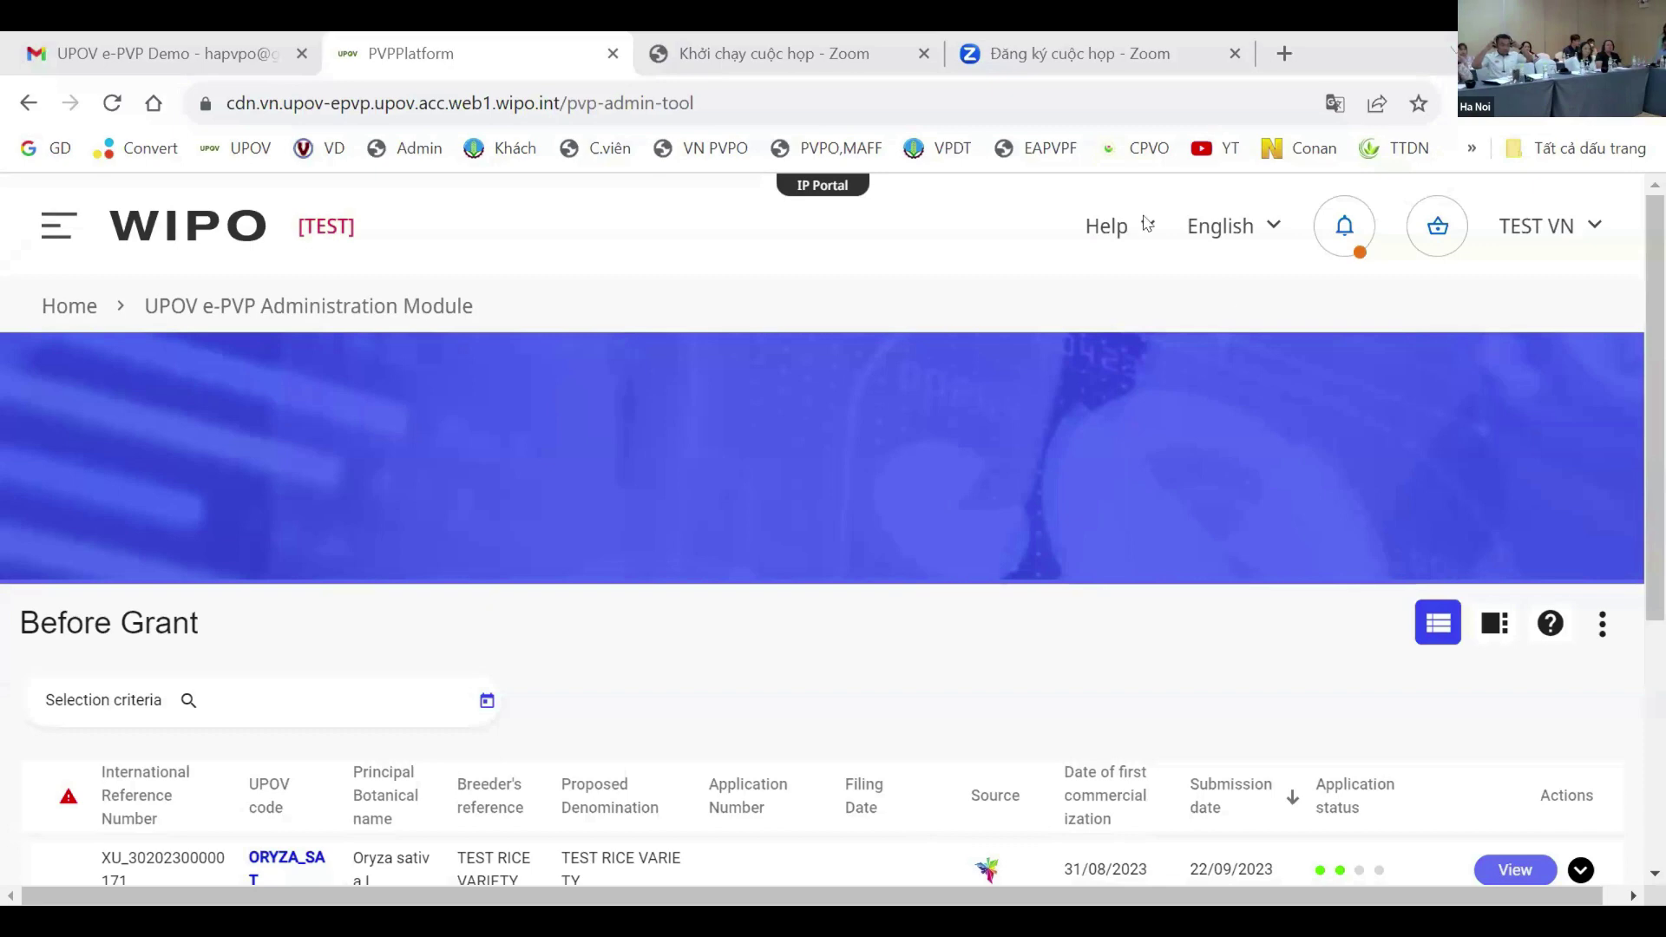
scroll(375, 461, "down", 2)
left_click(110, 104)
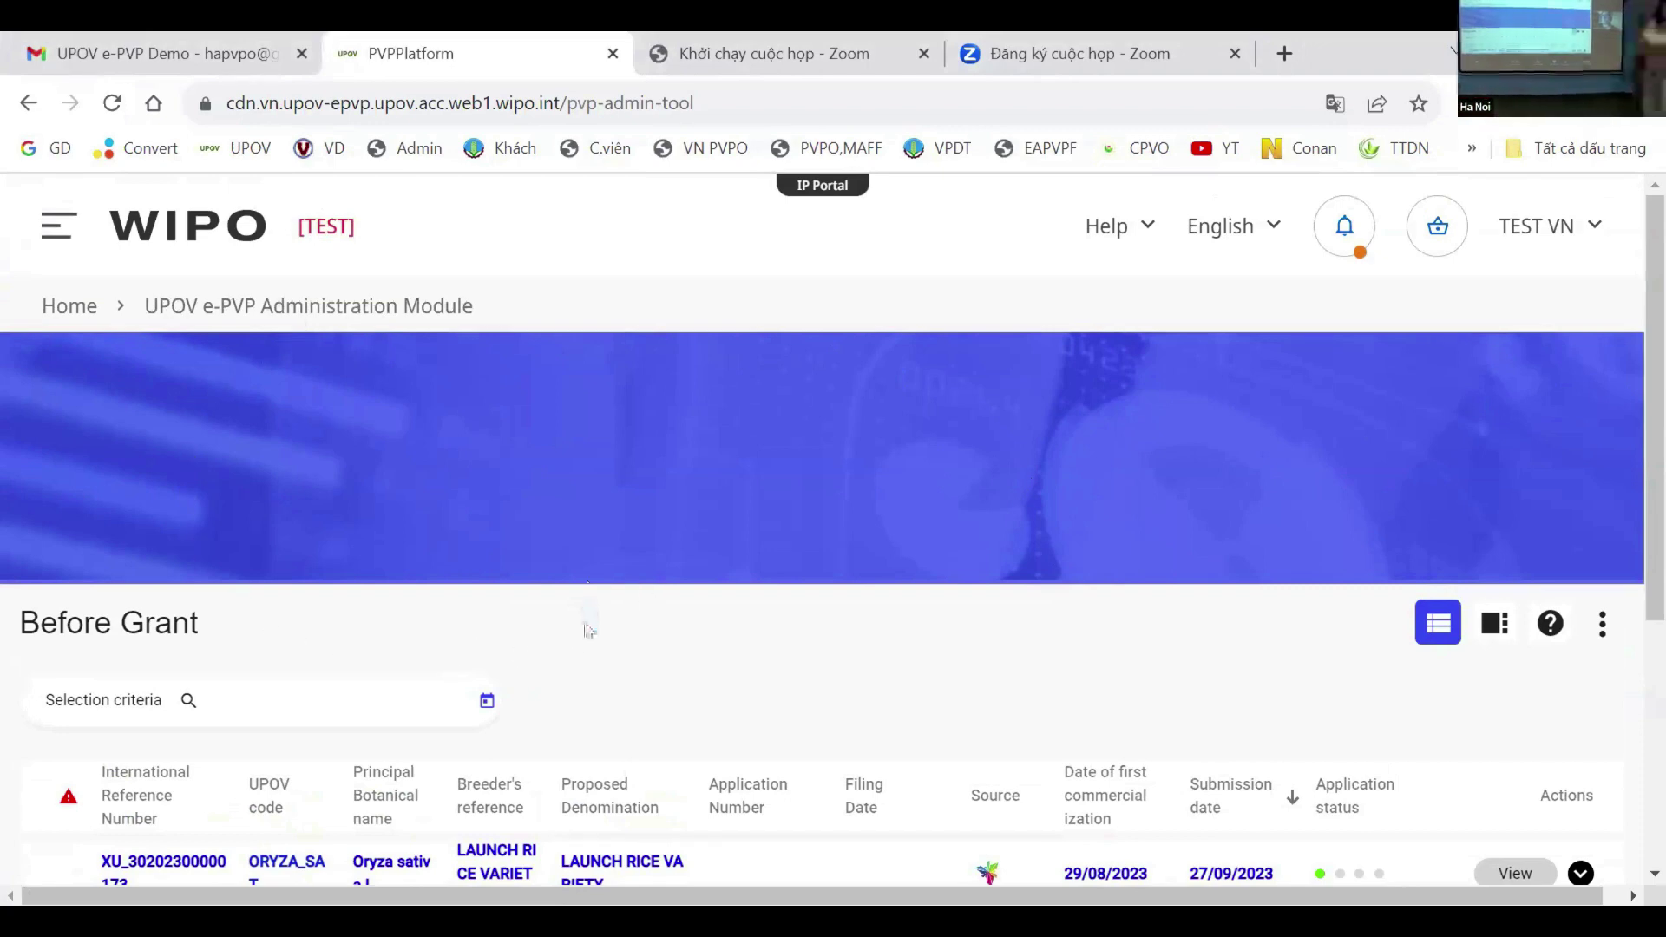
scroll(627, 656, "down", 1)
scroll(626, 657, "down", 2)
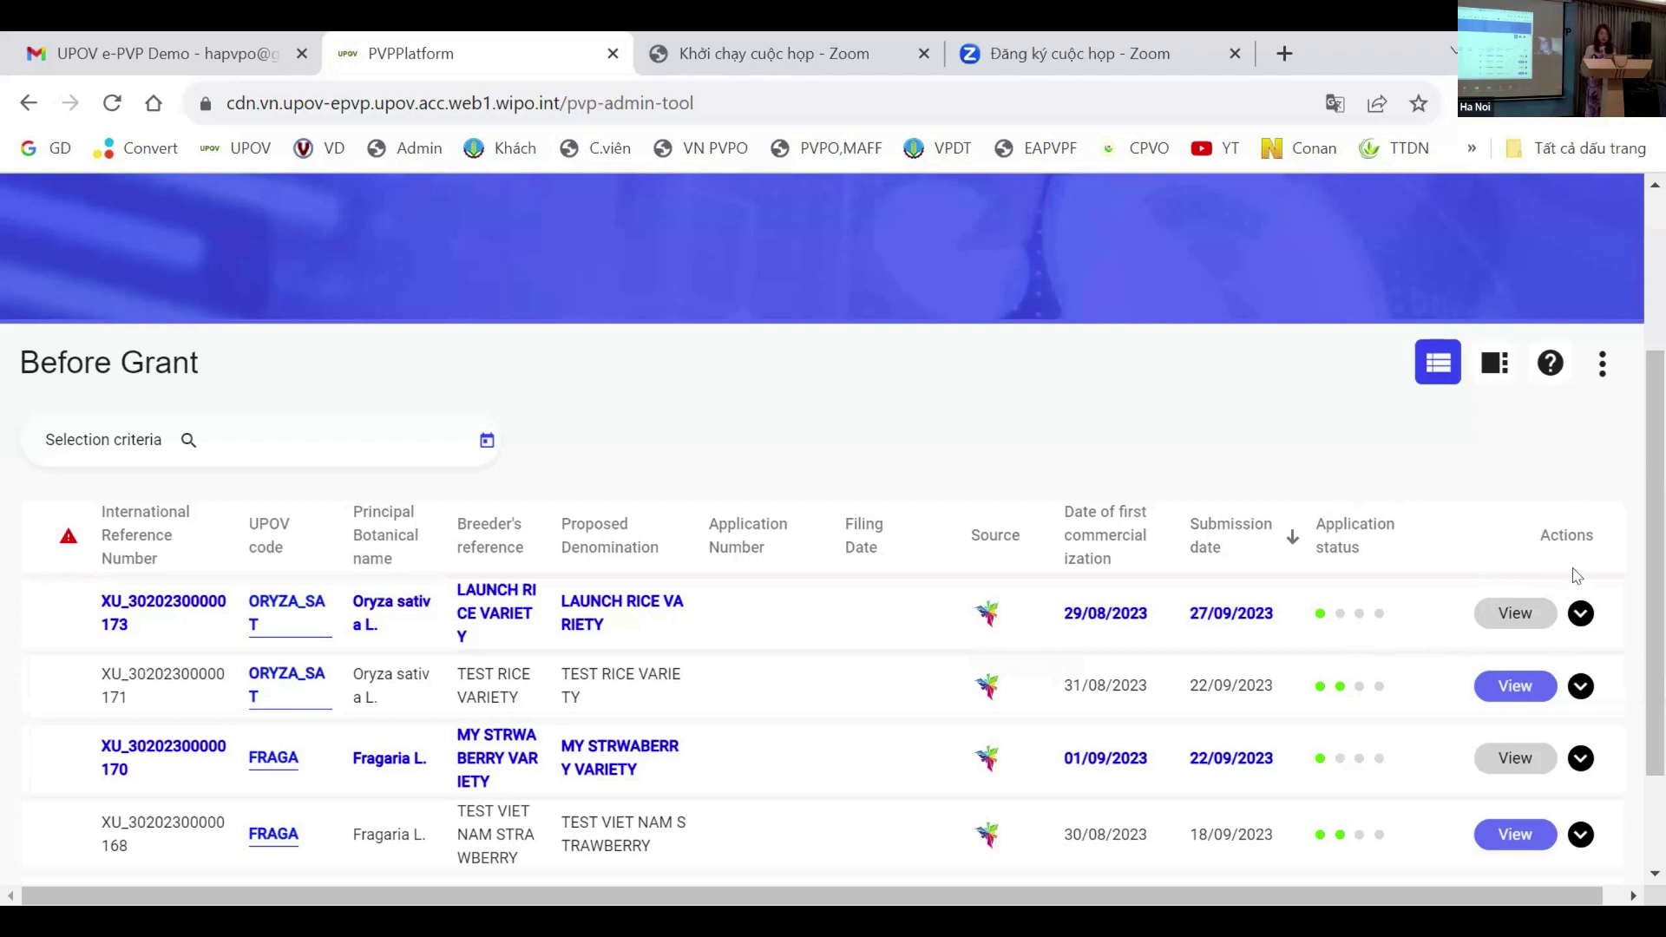
Step: Expand the LAUNCH RICE VARIETY row and acknowledge its receipt, confirming the action
left_click(1580, 618)
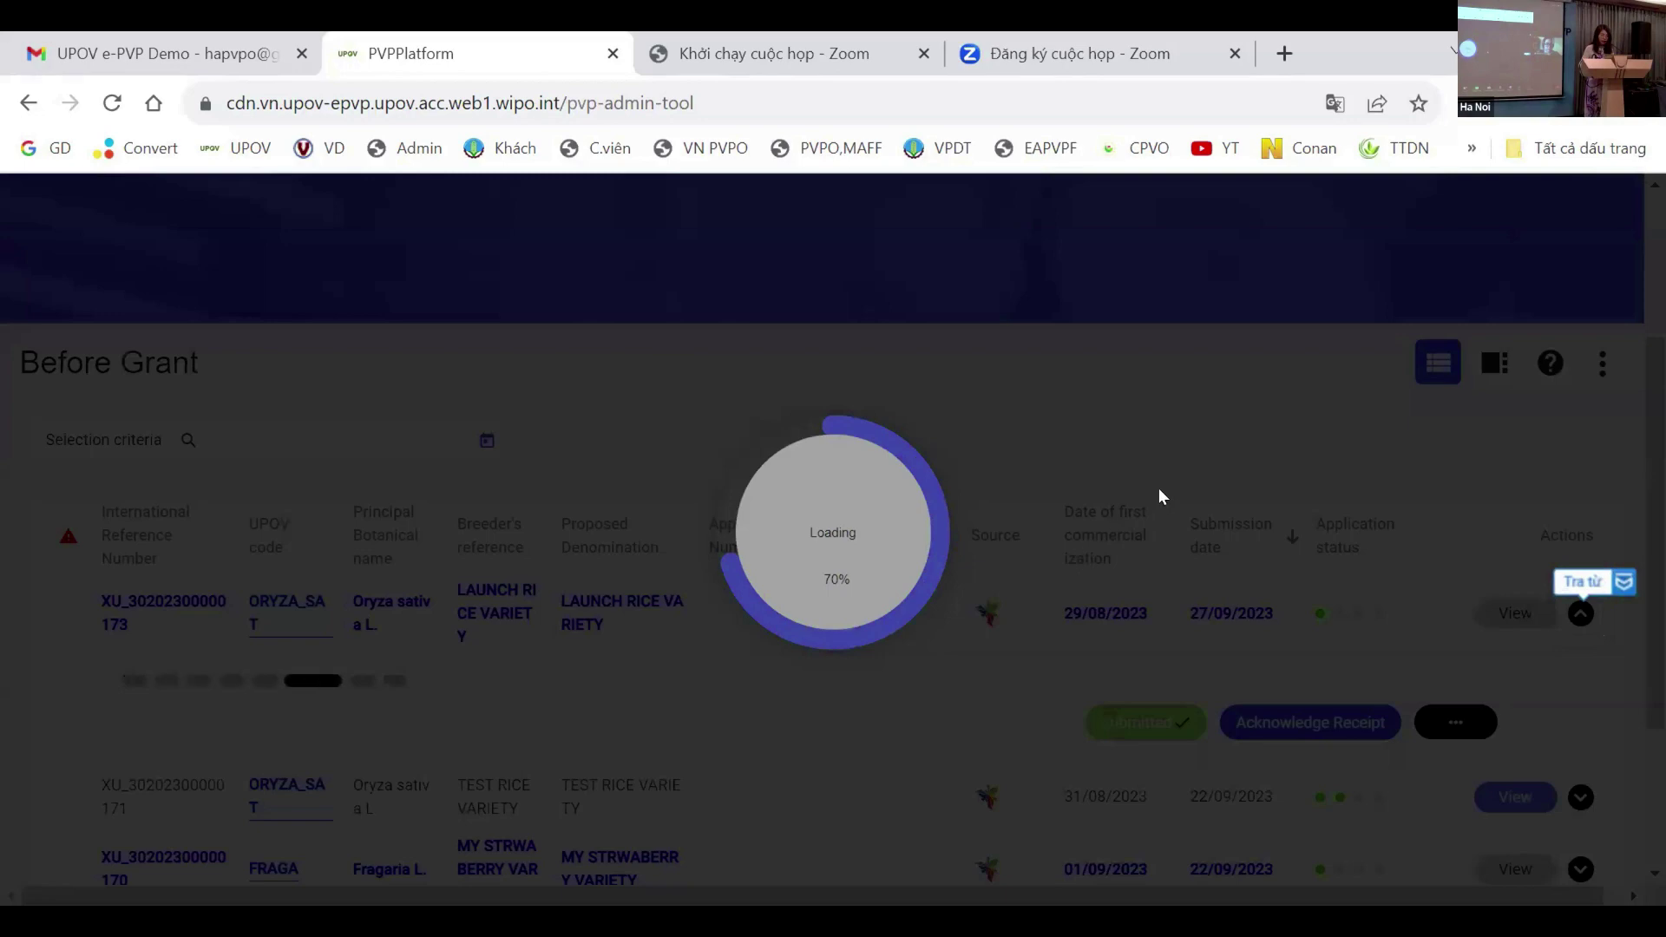
scroll(1201, 532, "down", 3)
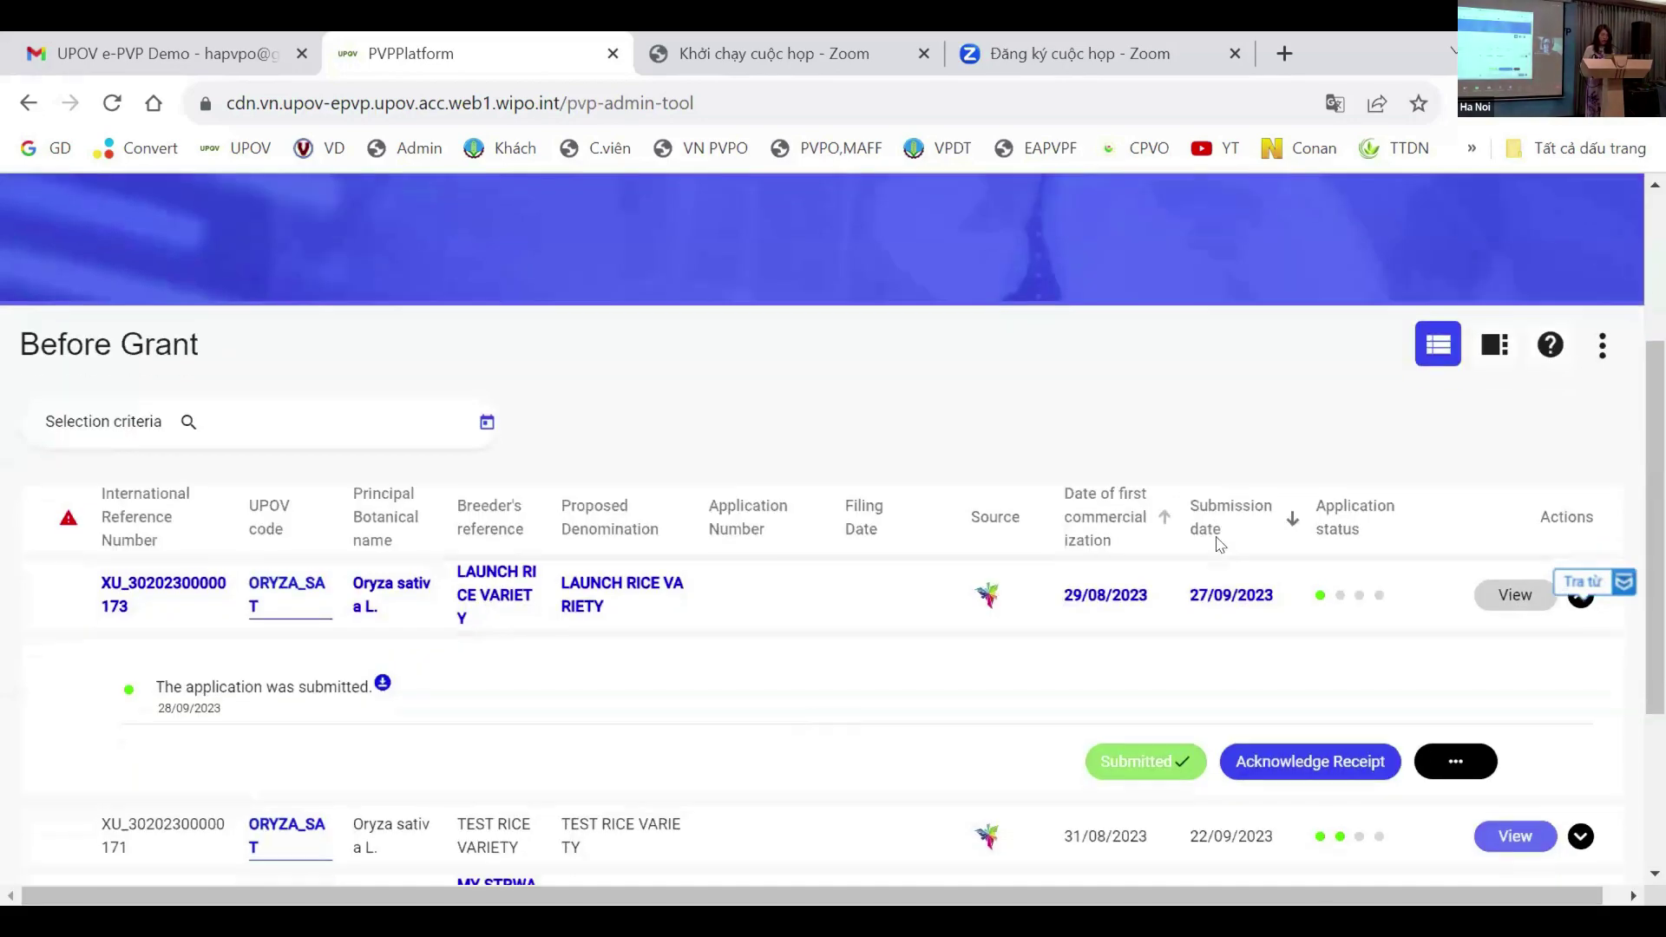
scroll(1477, 483, "up", 2)
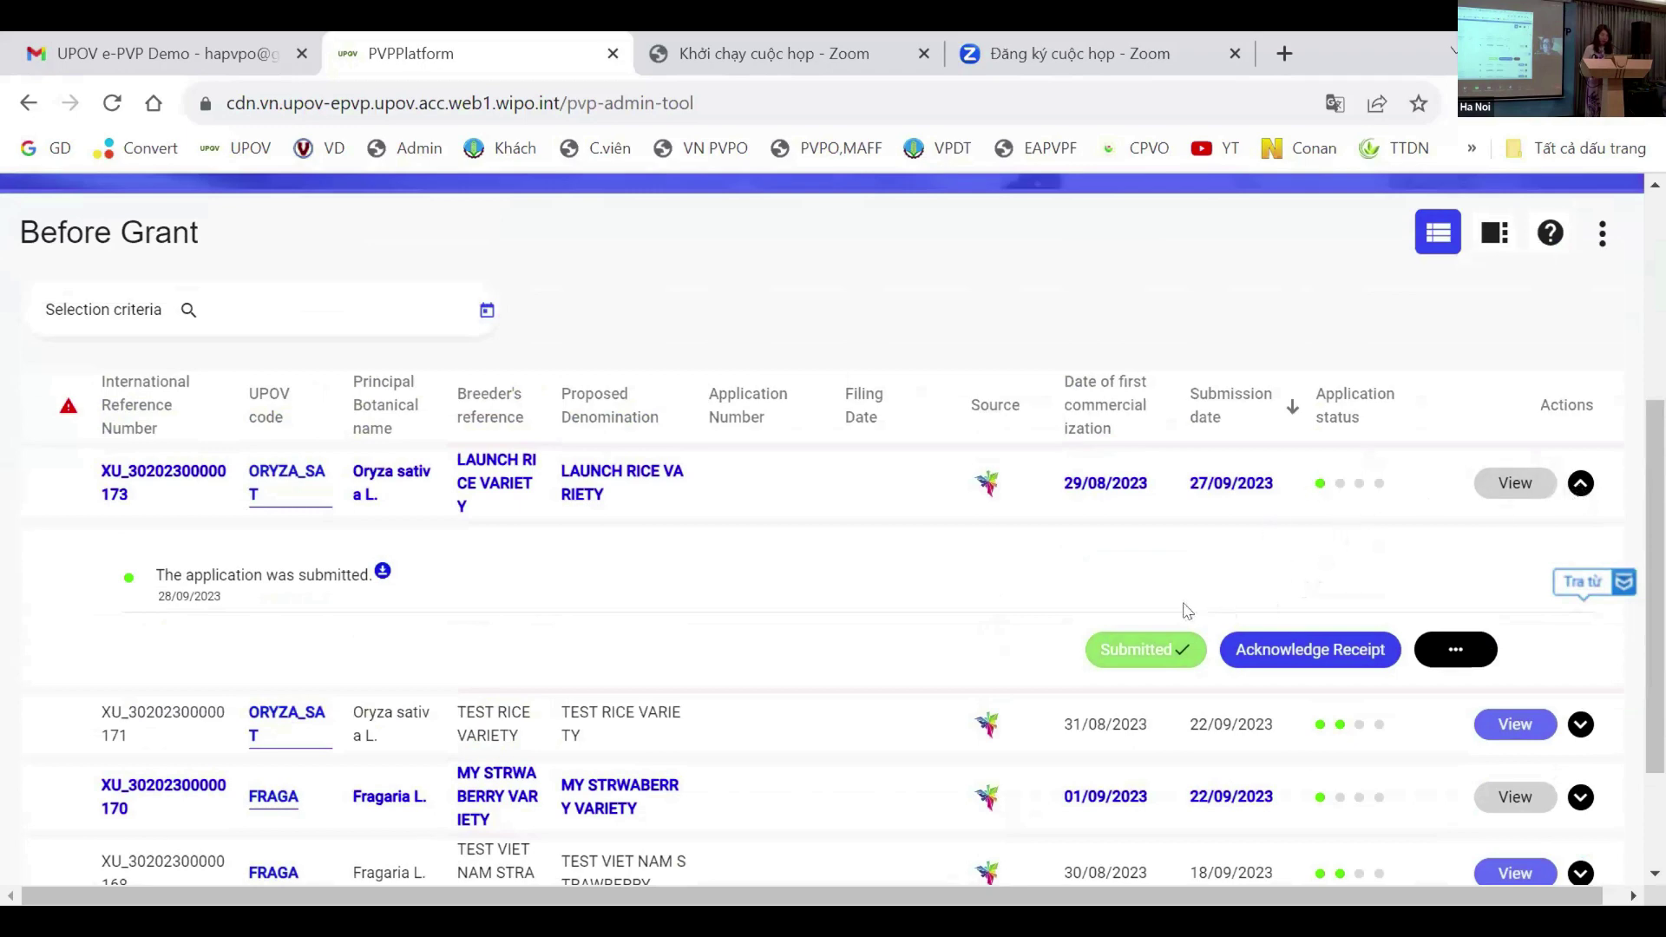
left_click(1314, 654)
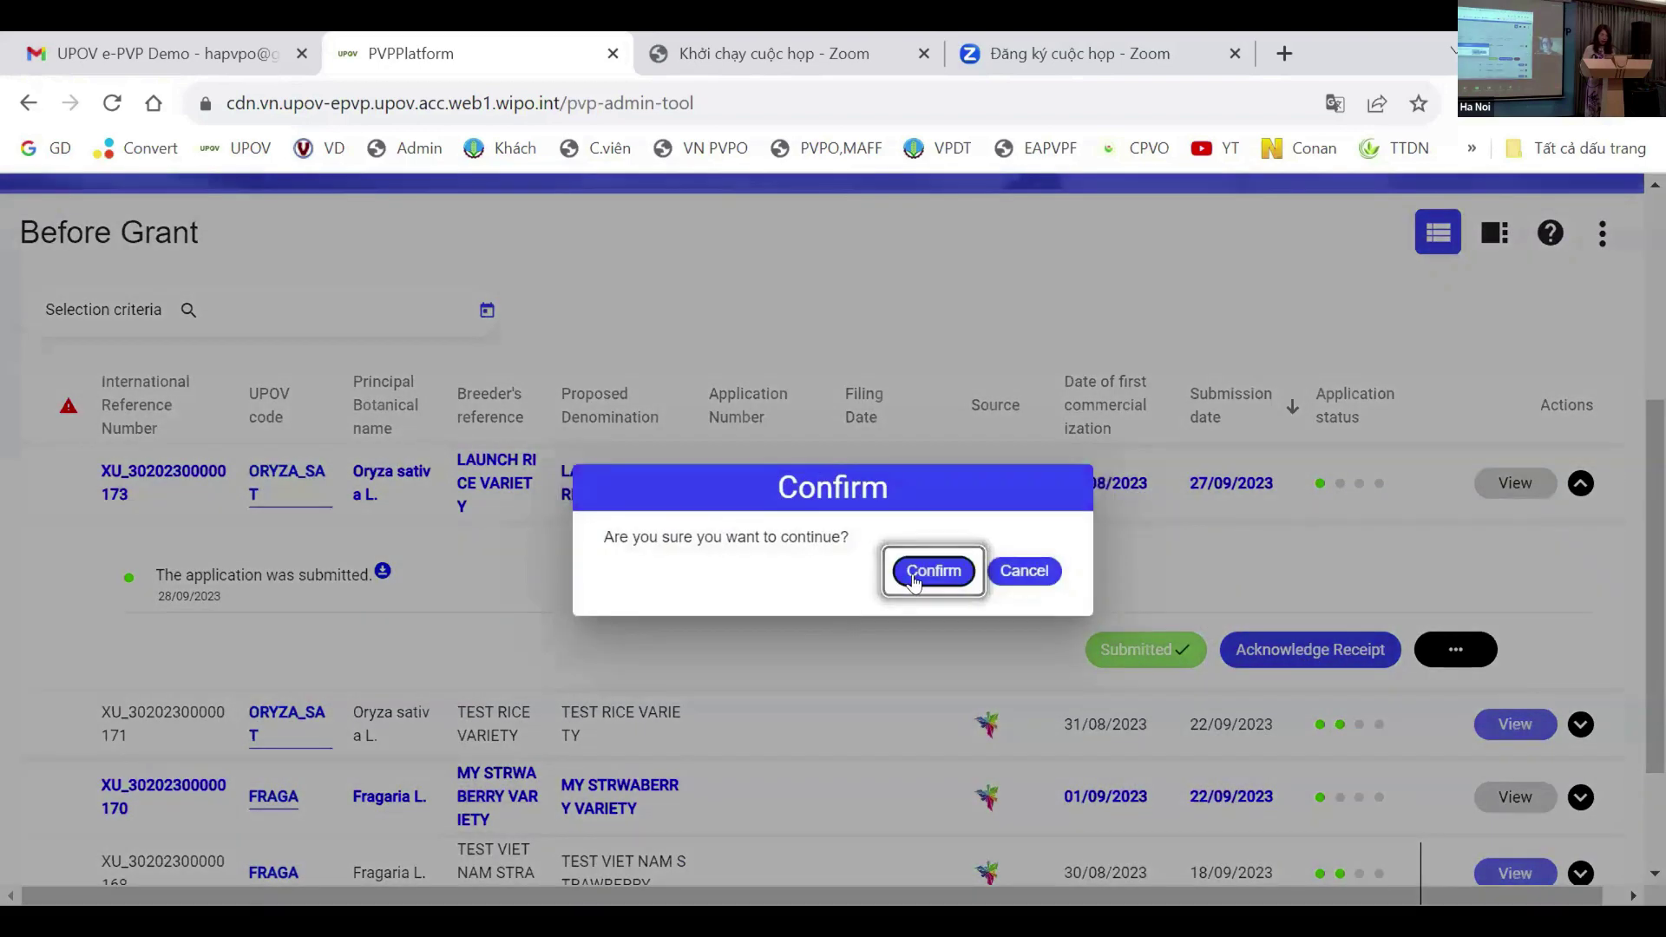
left_click(927, 572)
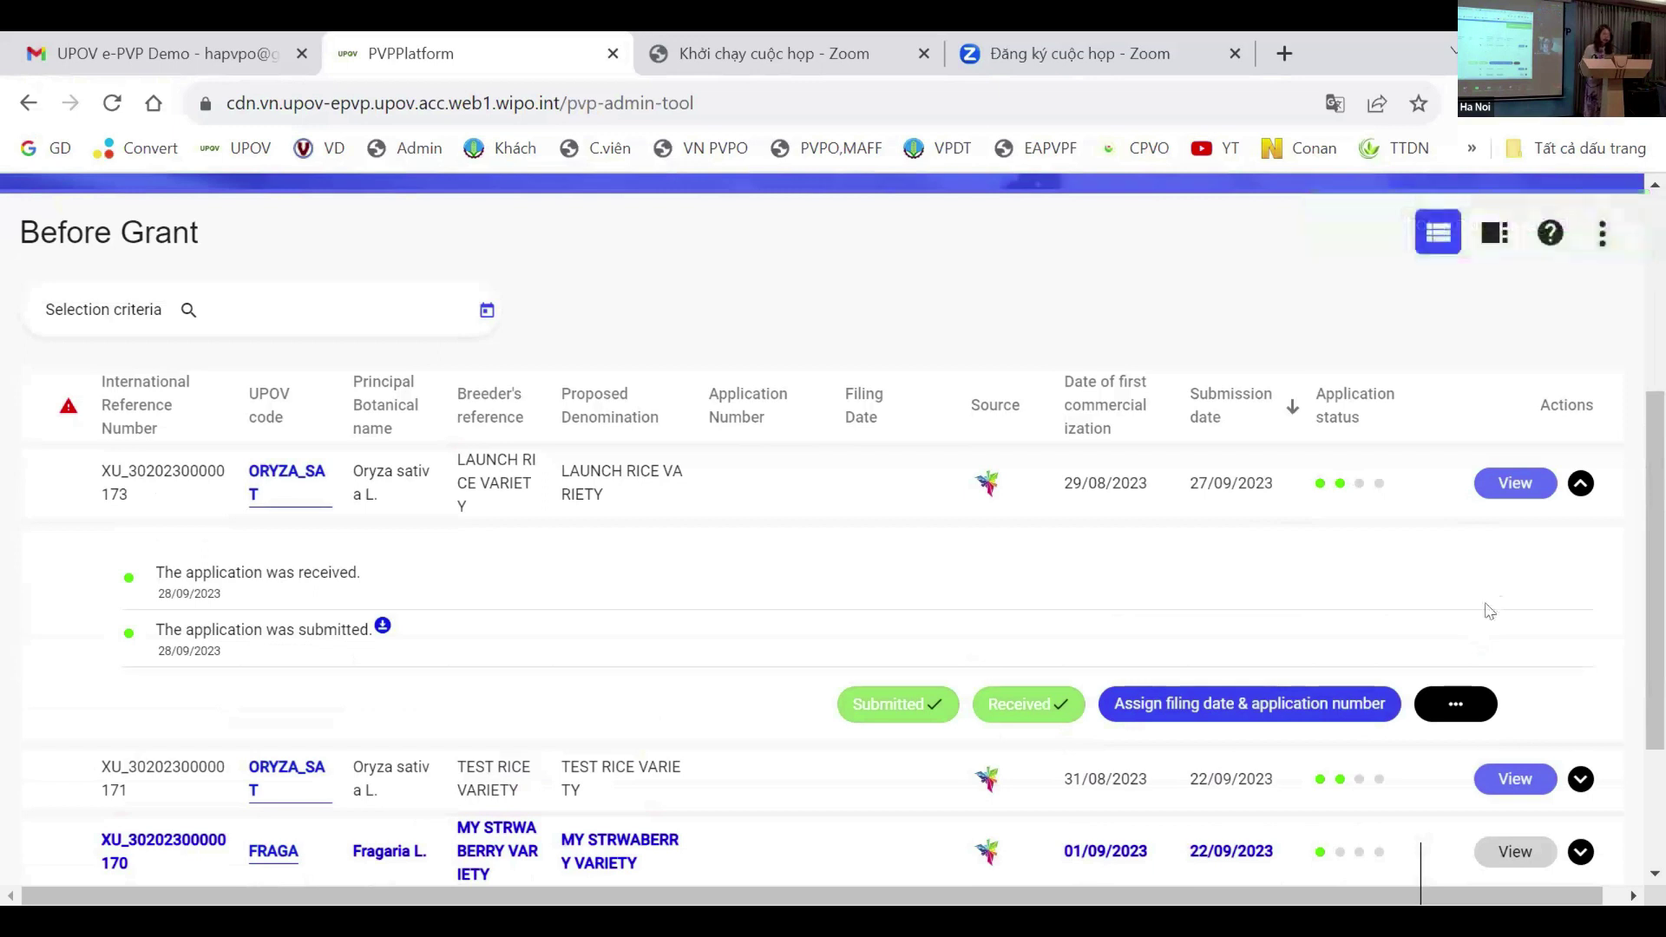
left_click(1441, 702)
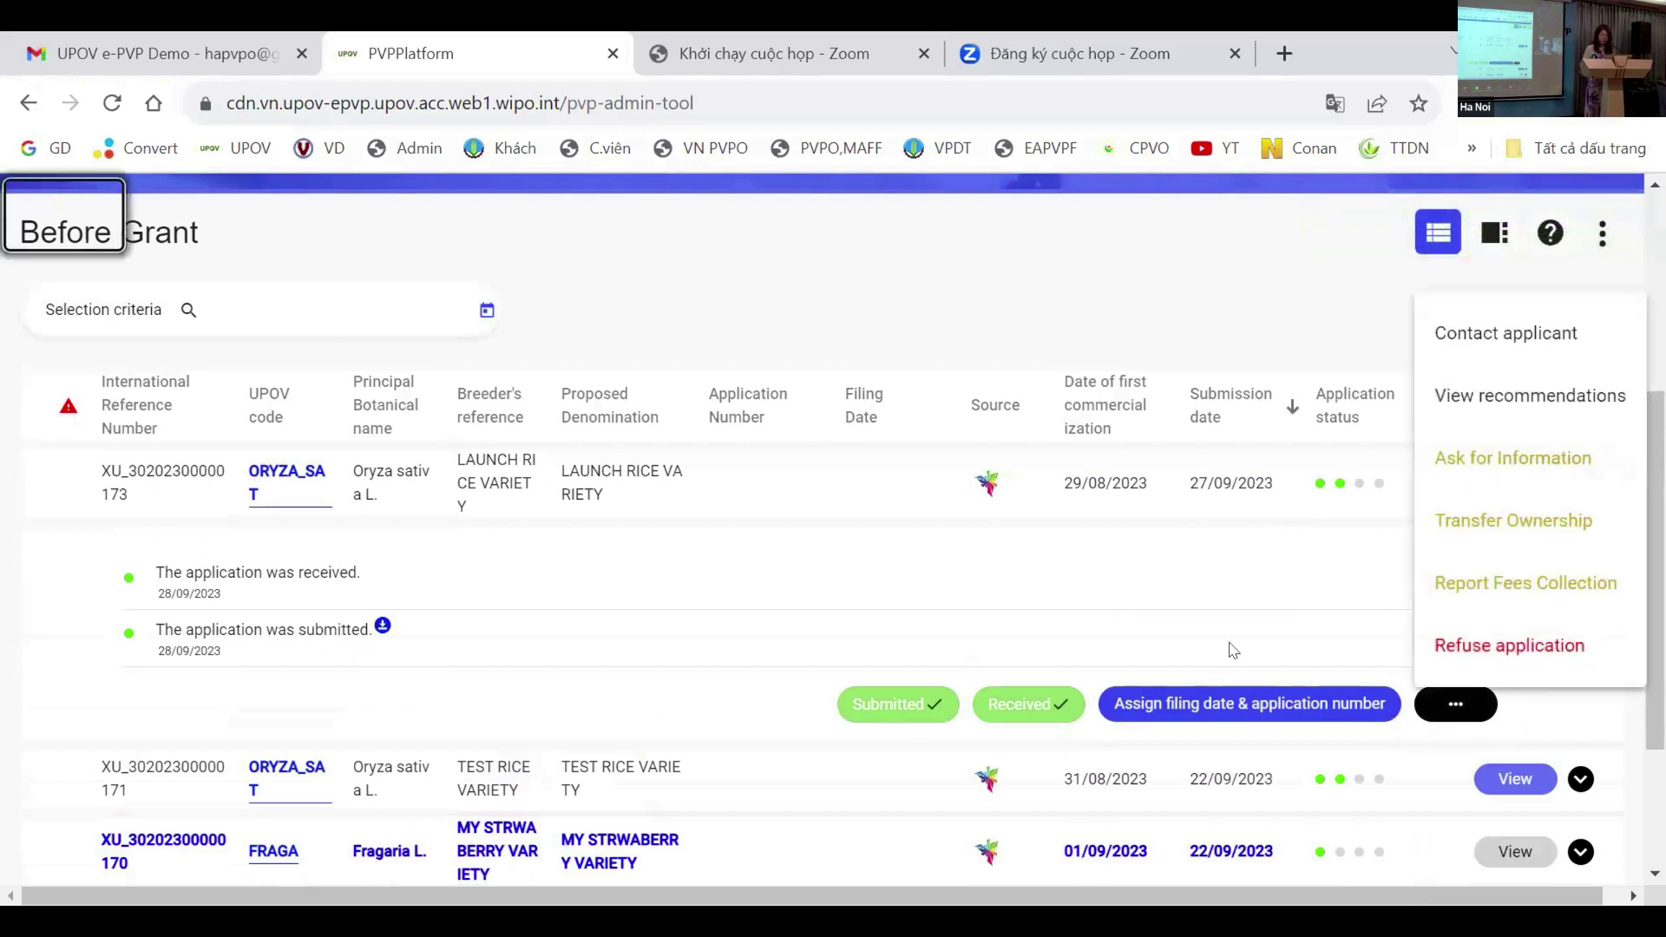
left_click(1323, 717)
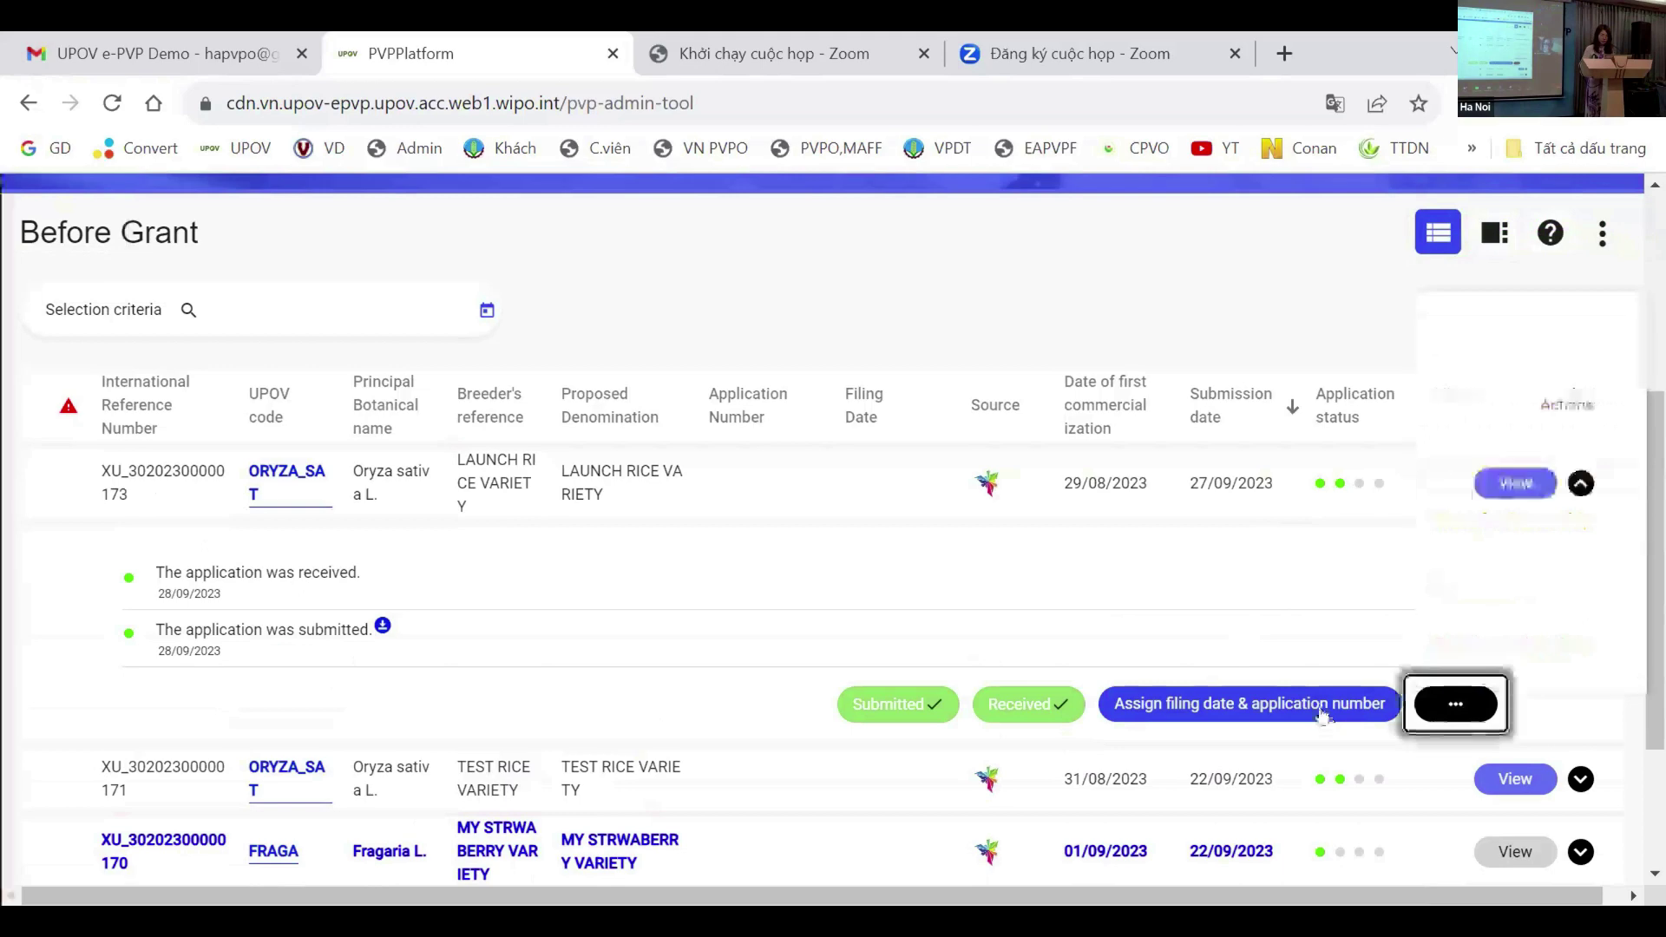
left_click(1467, 581)
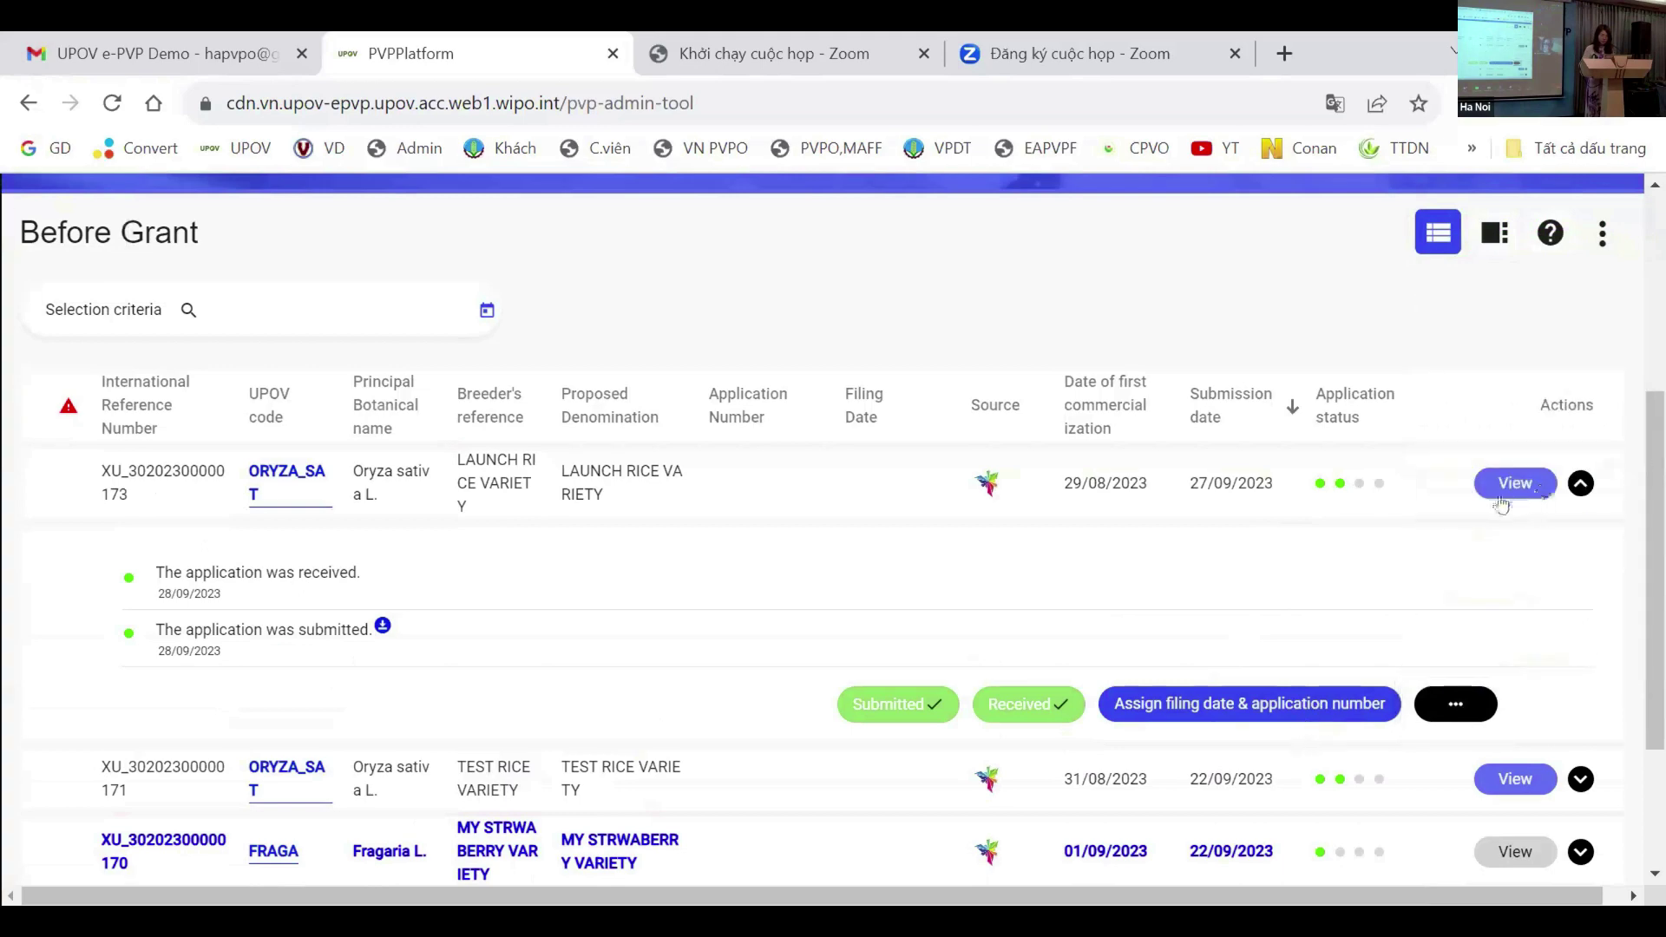
left_click(1512, 486)
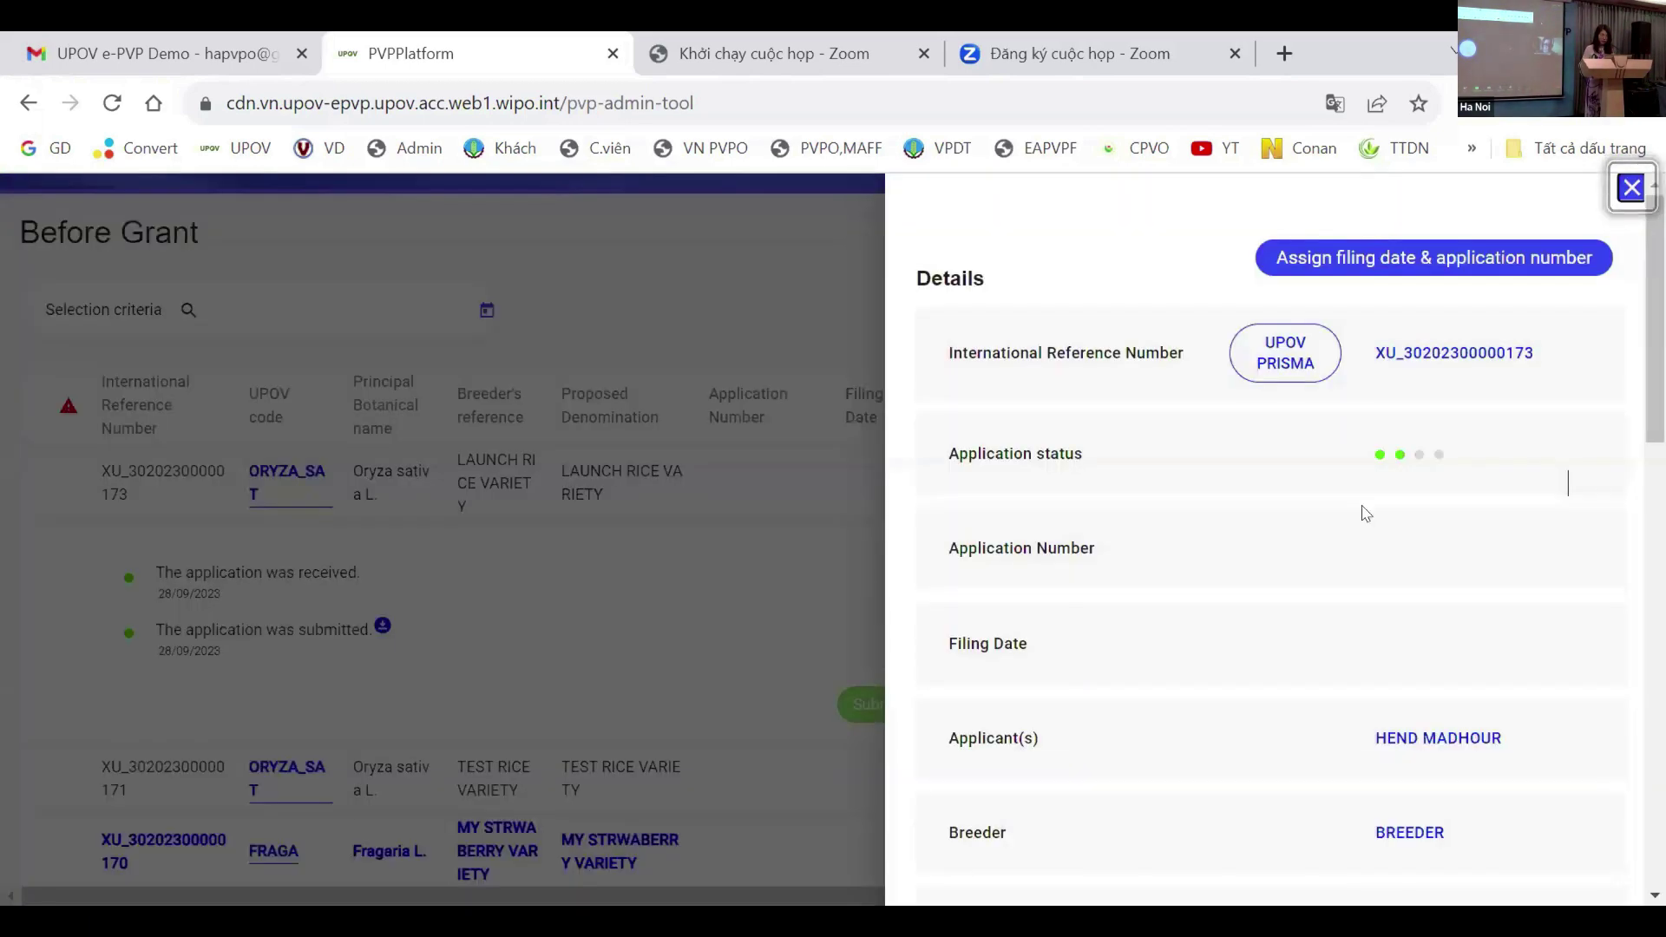
scroll(1399, 603, "down", 1)
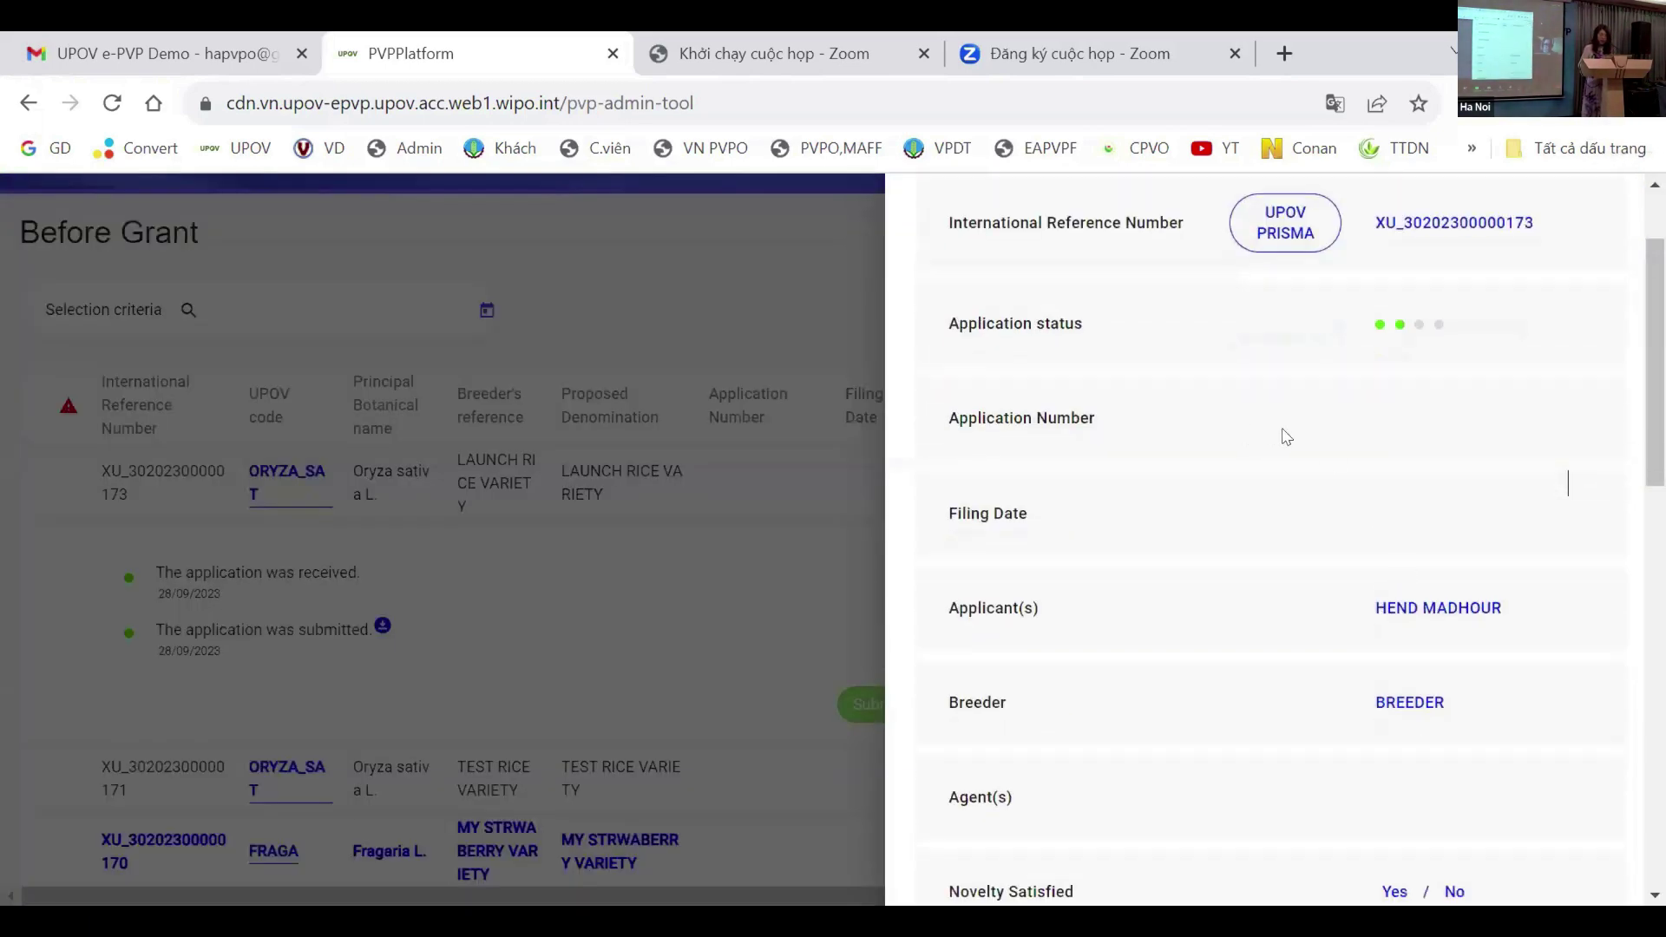
scroll(1283, 436, "down", 3)
scroll(1341, 457, "down", 2)
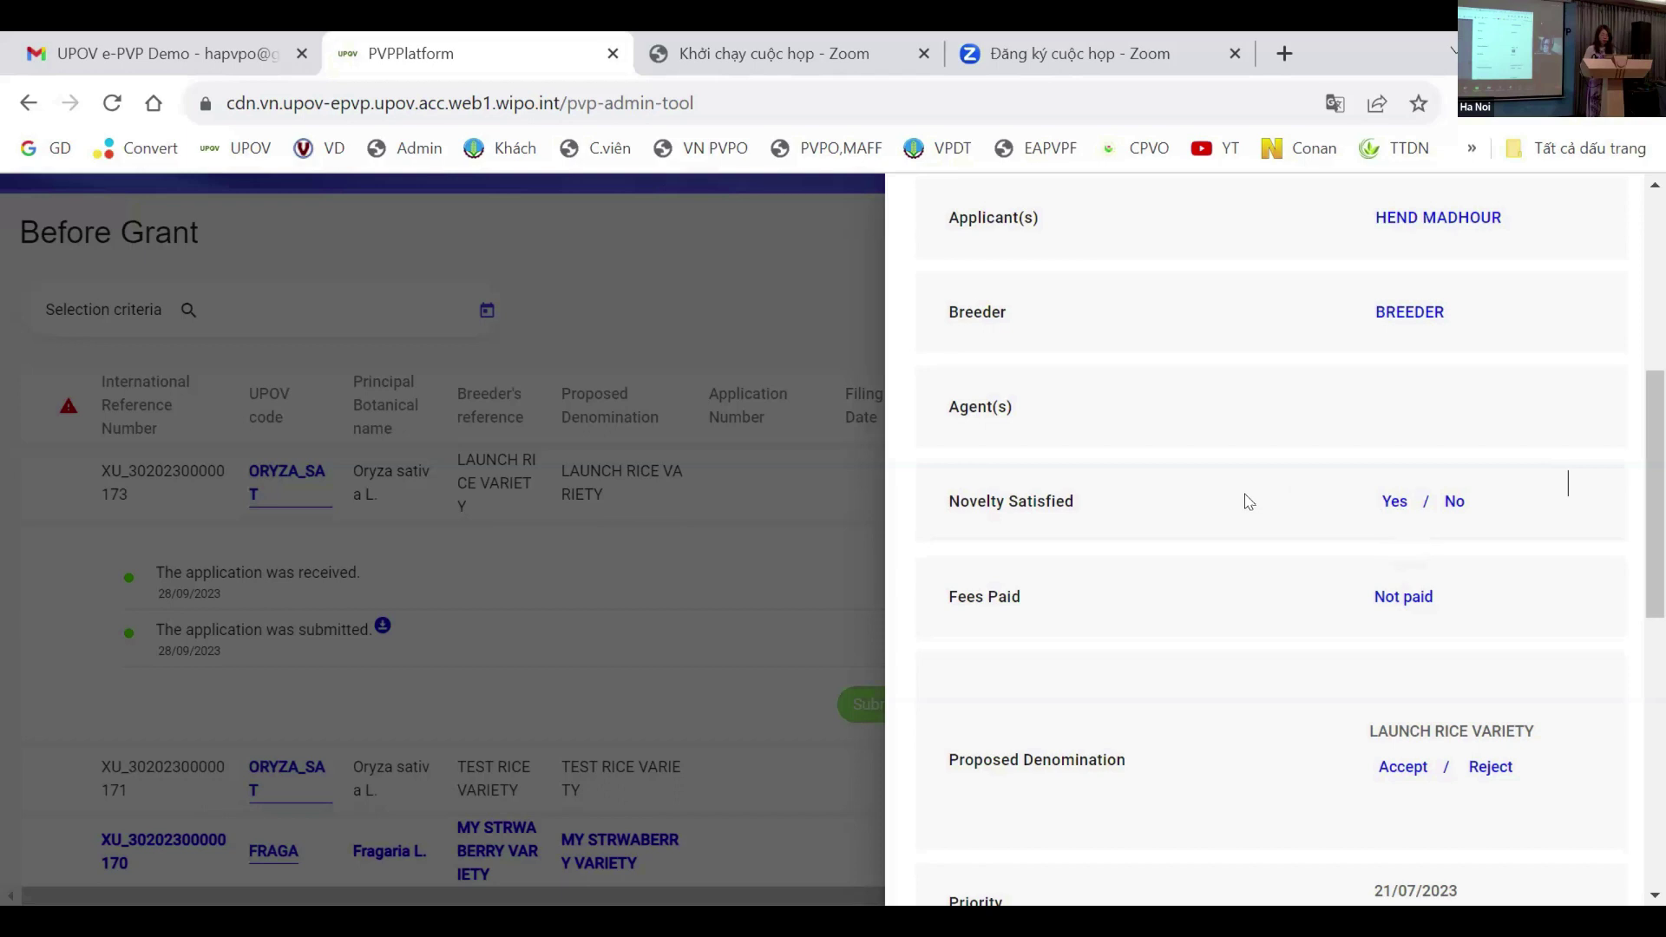
scroll(1328, 540, "down", 2)
scroll(1328, 540, "down", 5)
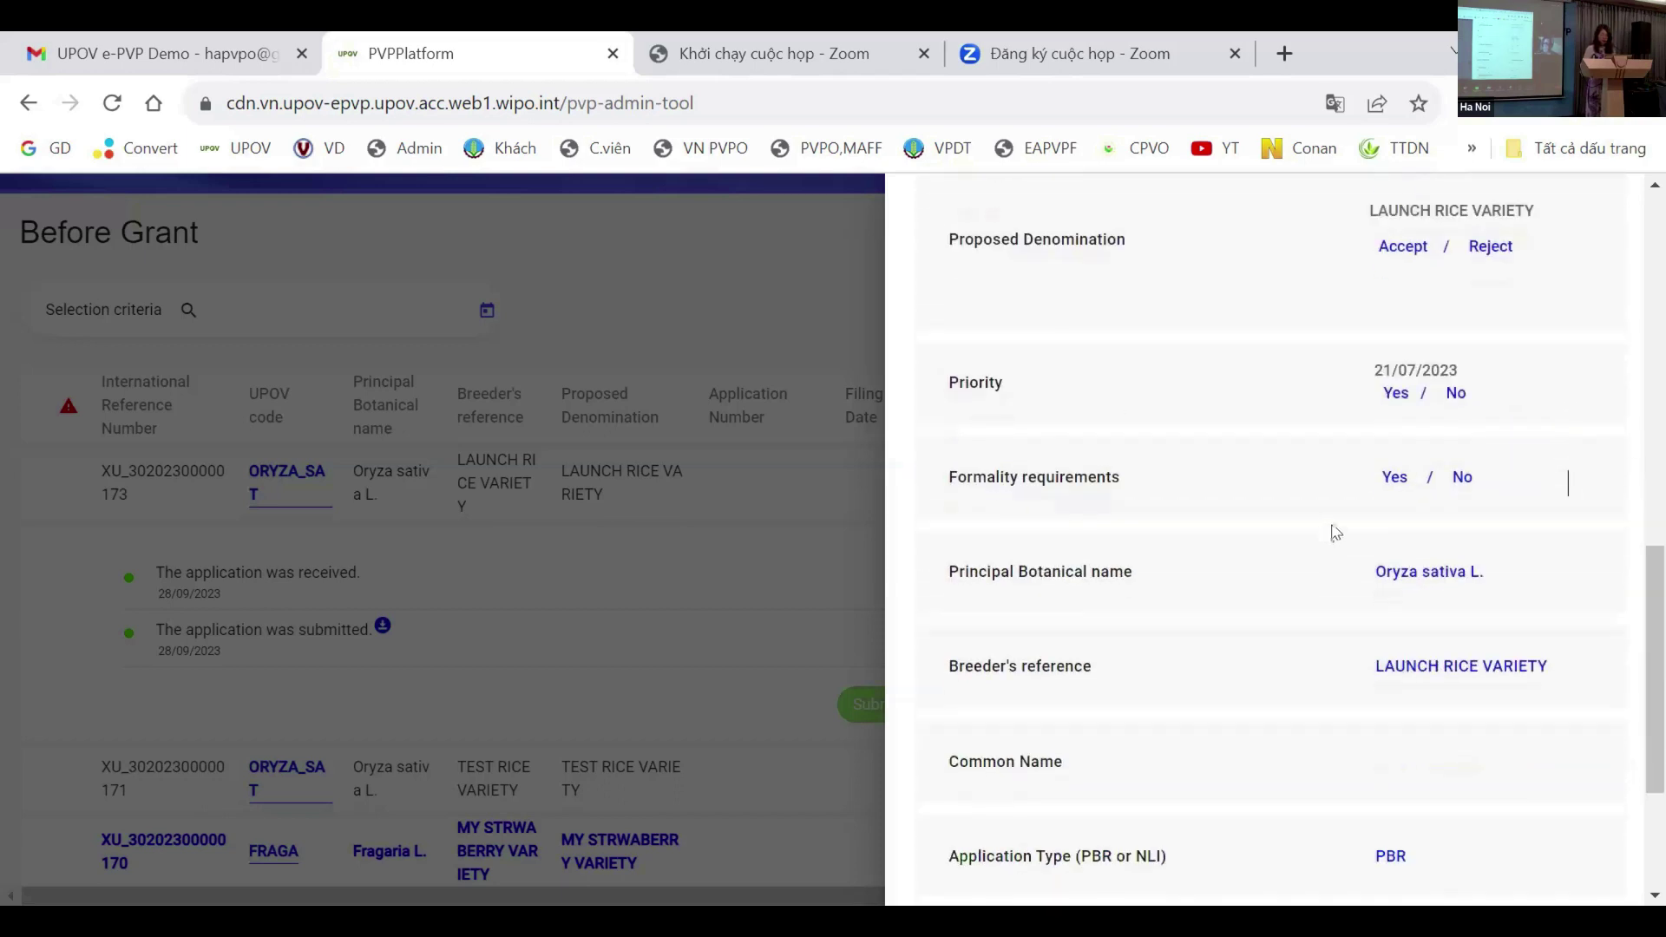
scroll(1366, 519, "down", 2)
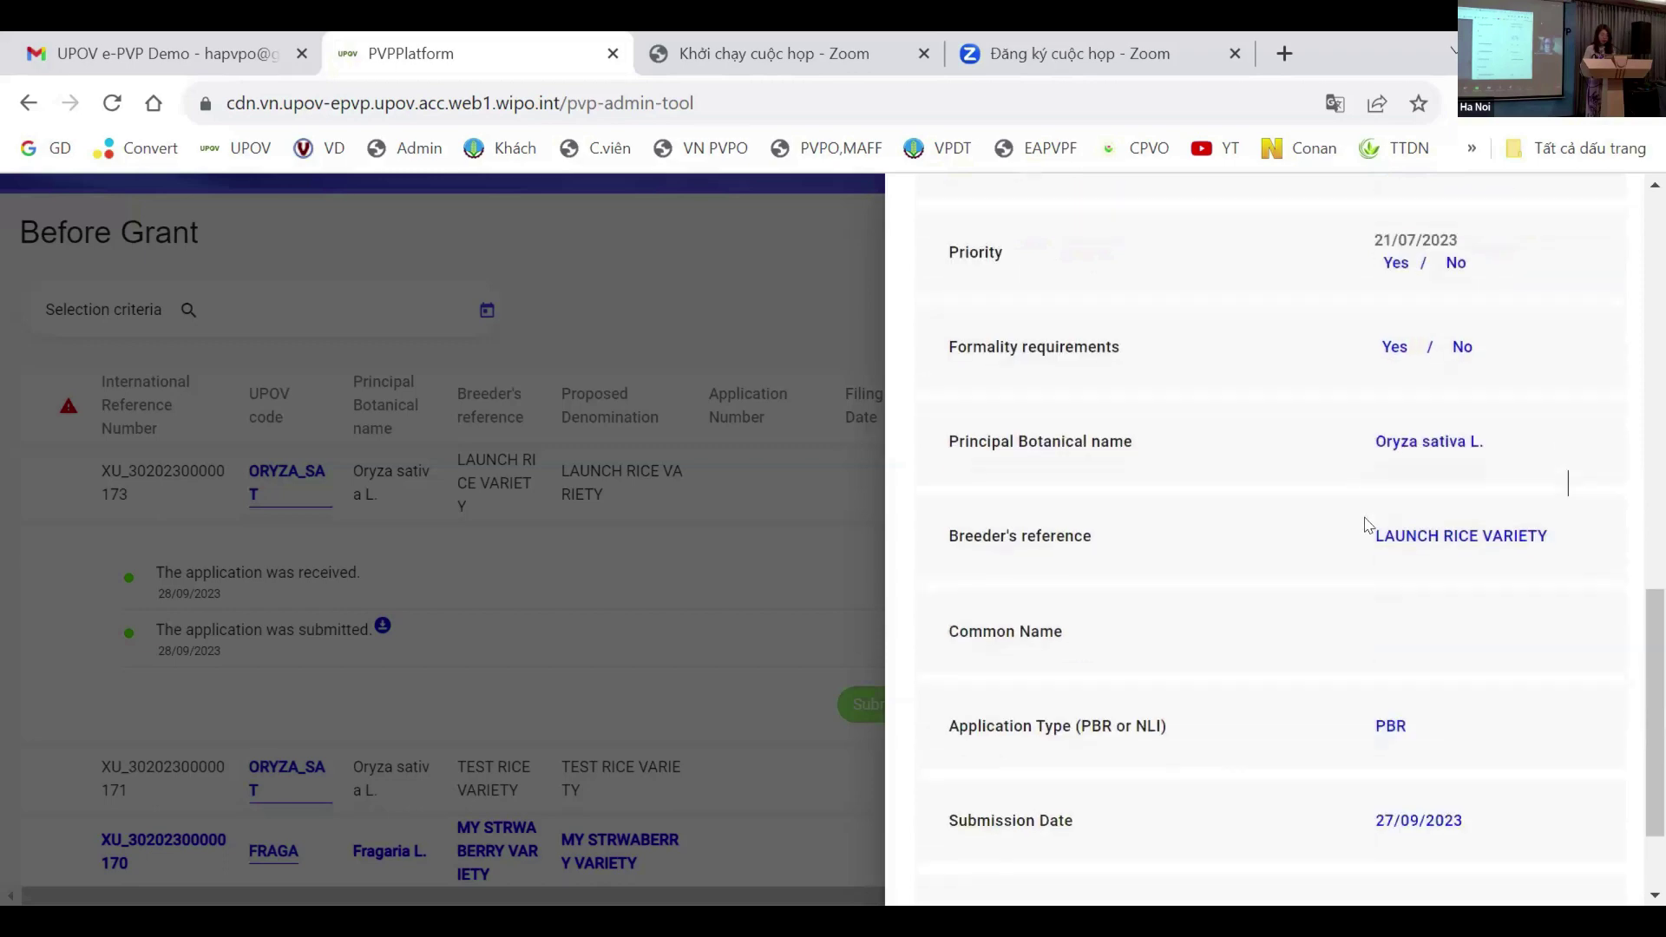
scroll(1367, 523, "down", 2)
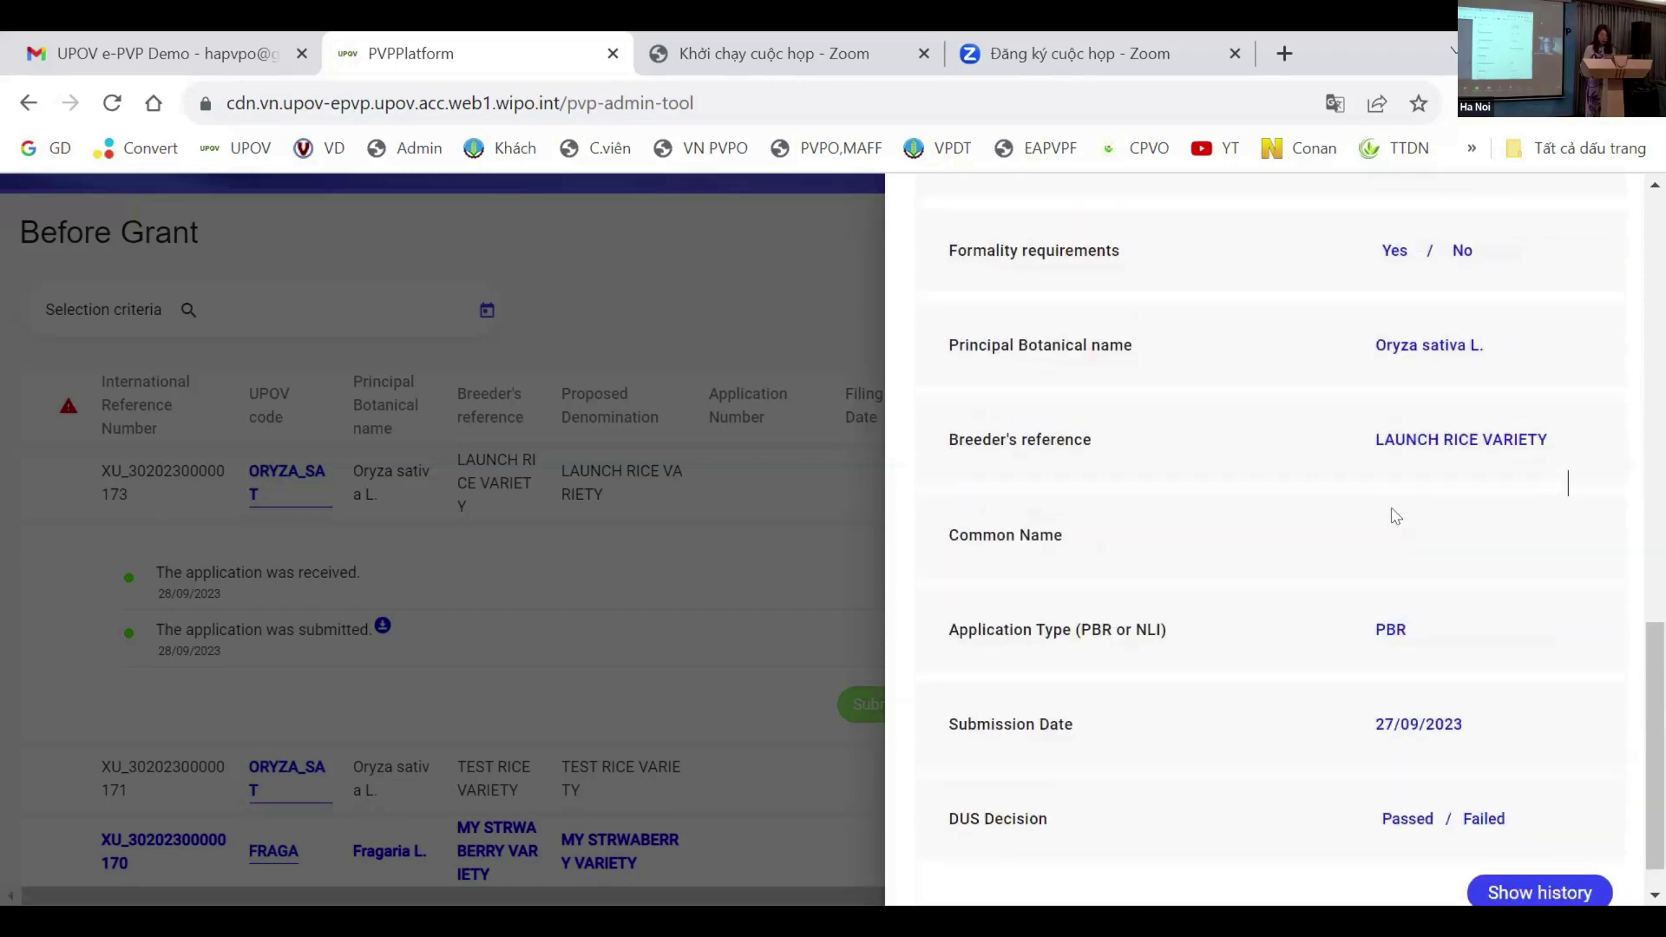
scroll(1397, 514, "up", 5)
scroll(1412, 478, "up", 2)
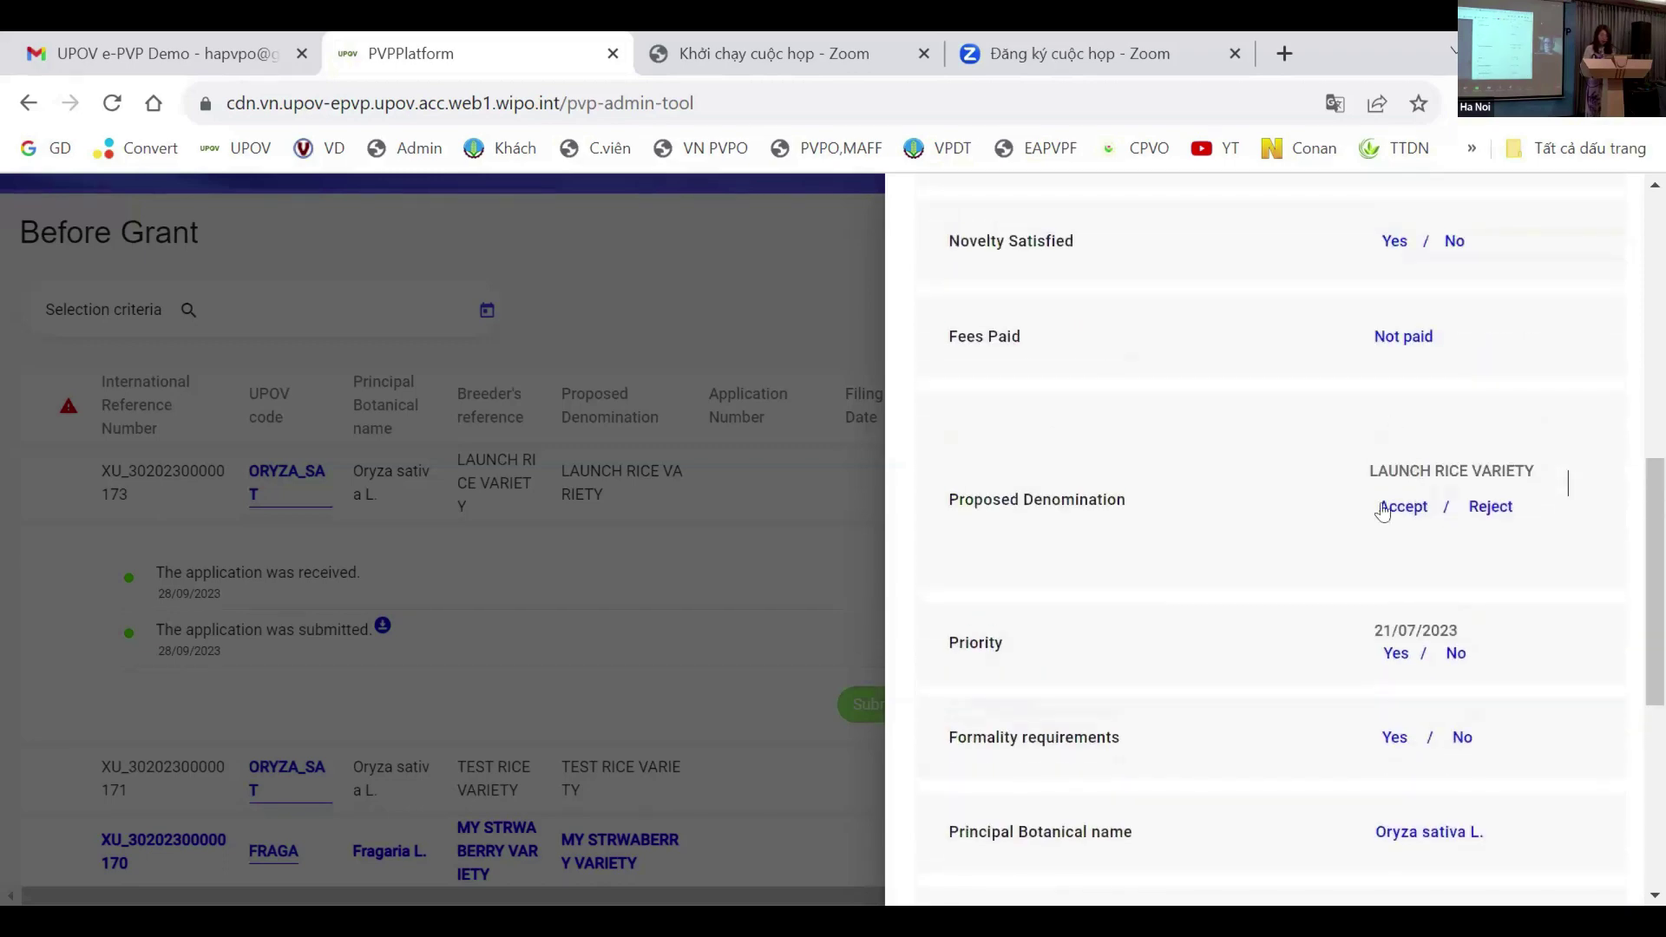
scroll(1411, 479, "up", 4)
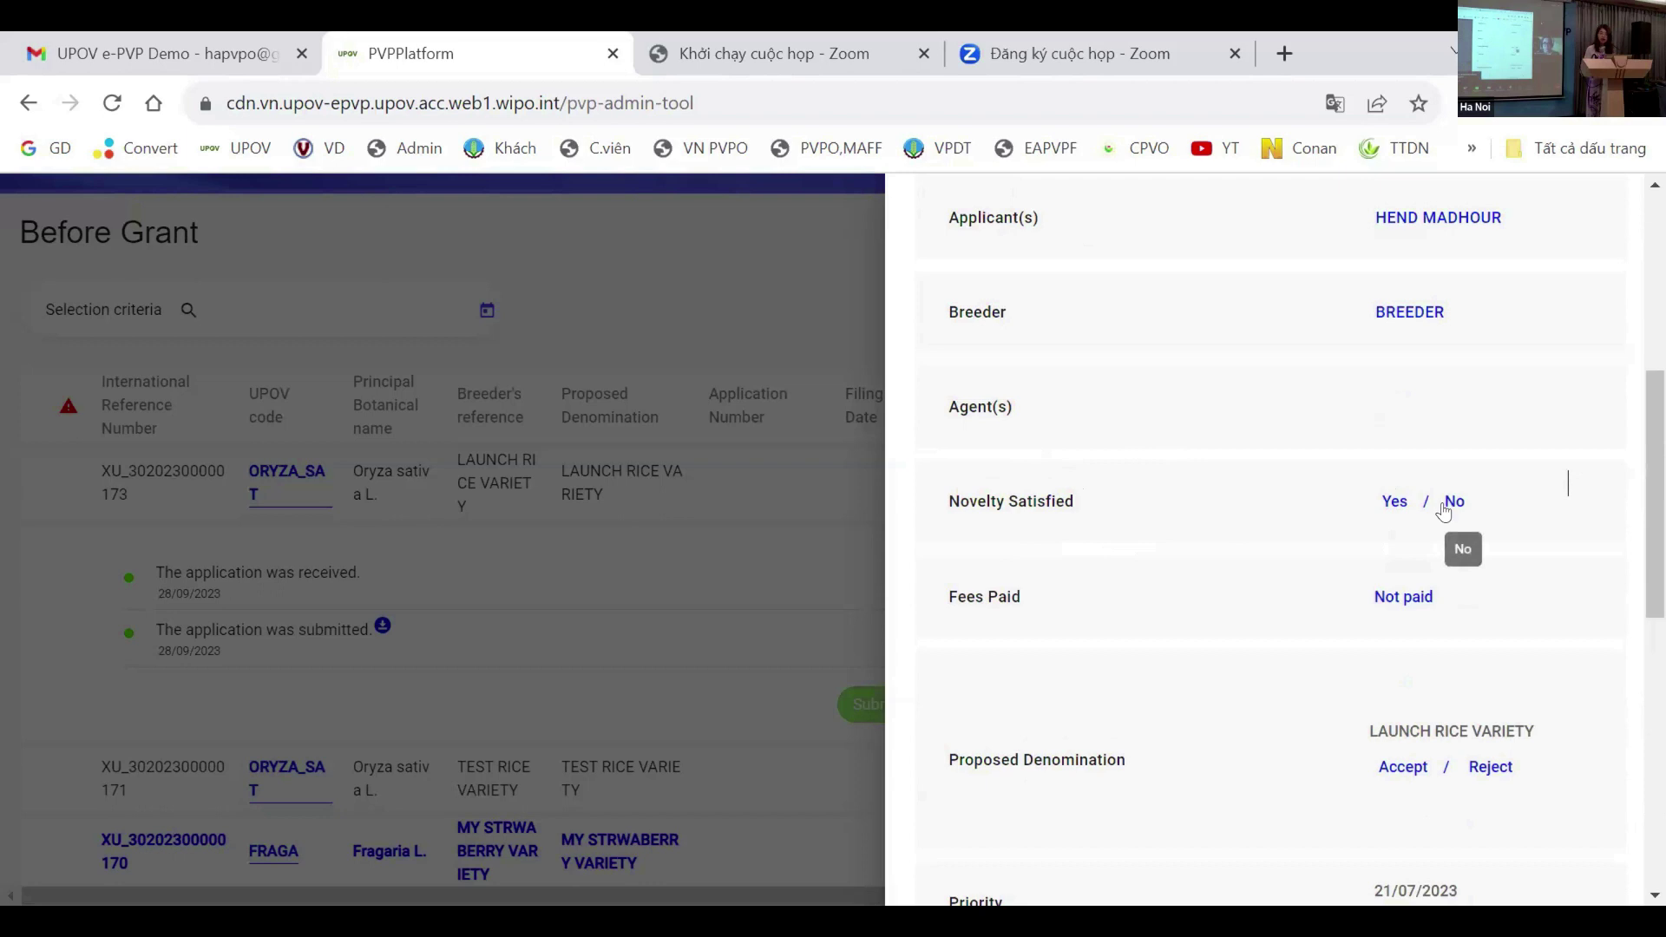
Step: Mark novelty as satisfied, confirm, and submit the decision with no comment and Notify Applicant left on
left_click(1393, 503)
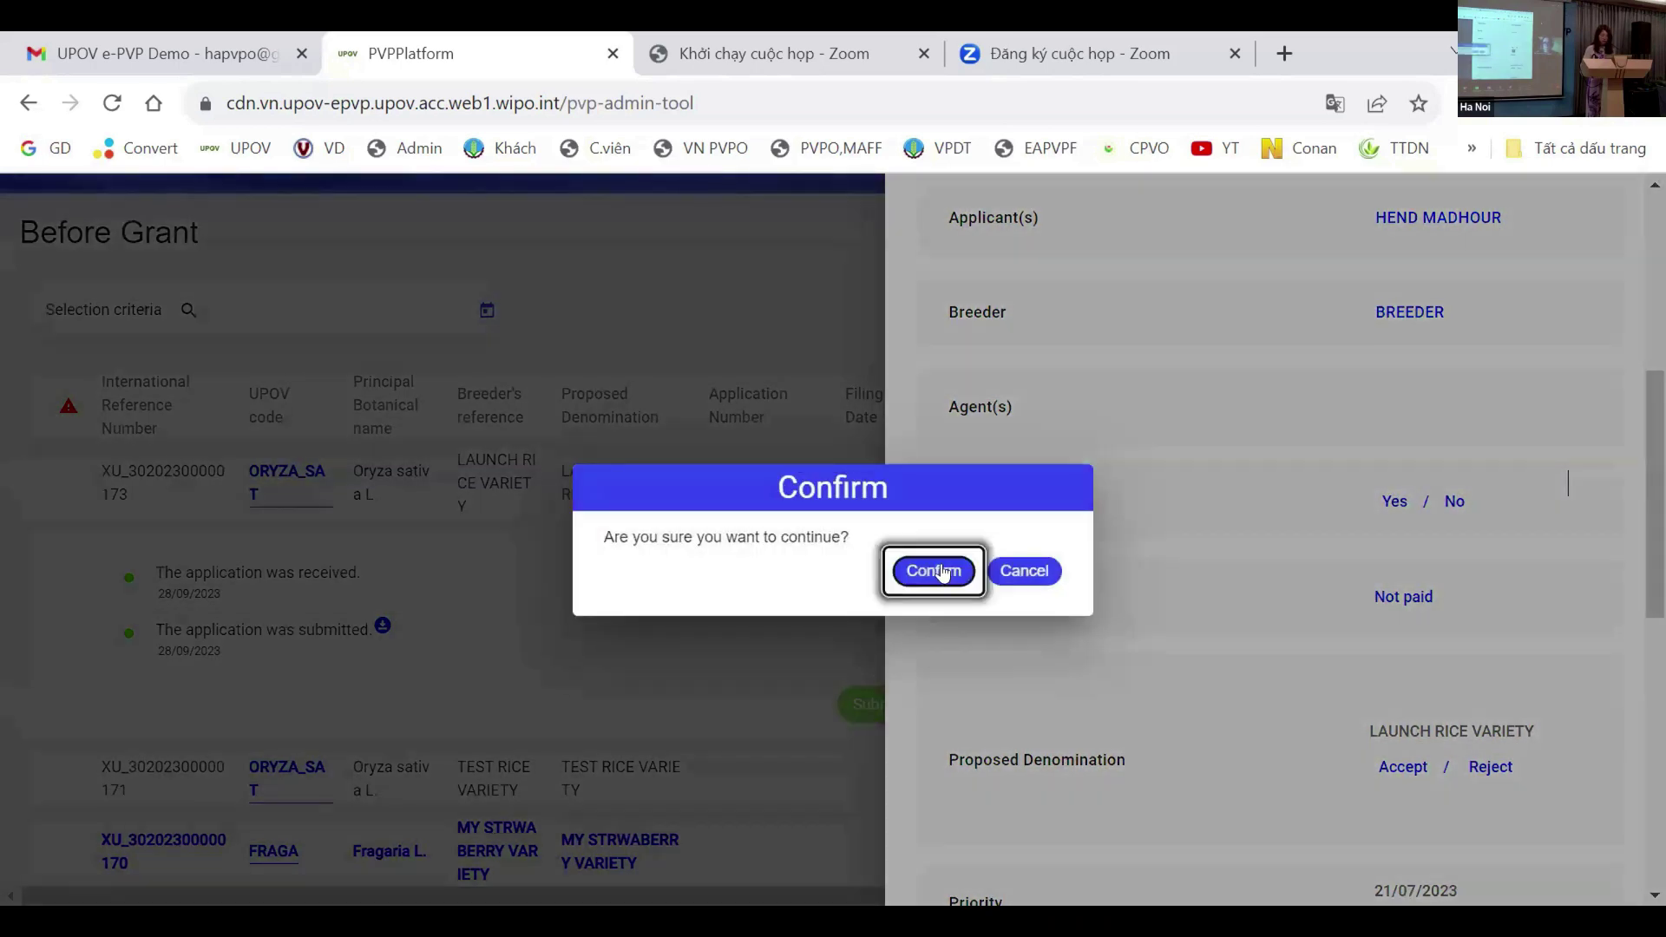
left_click(934, 570)
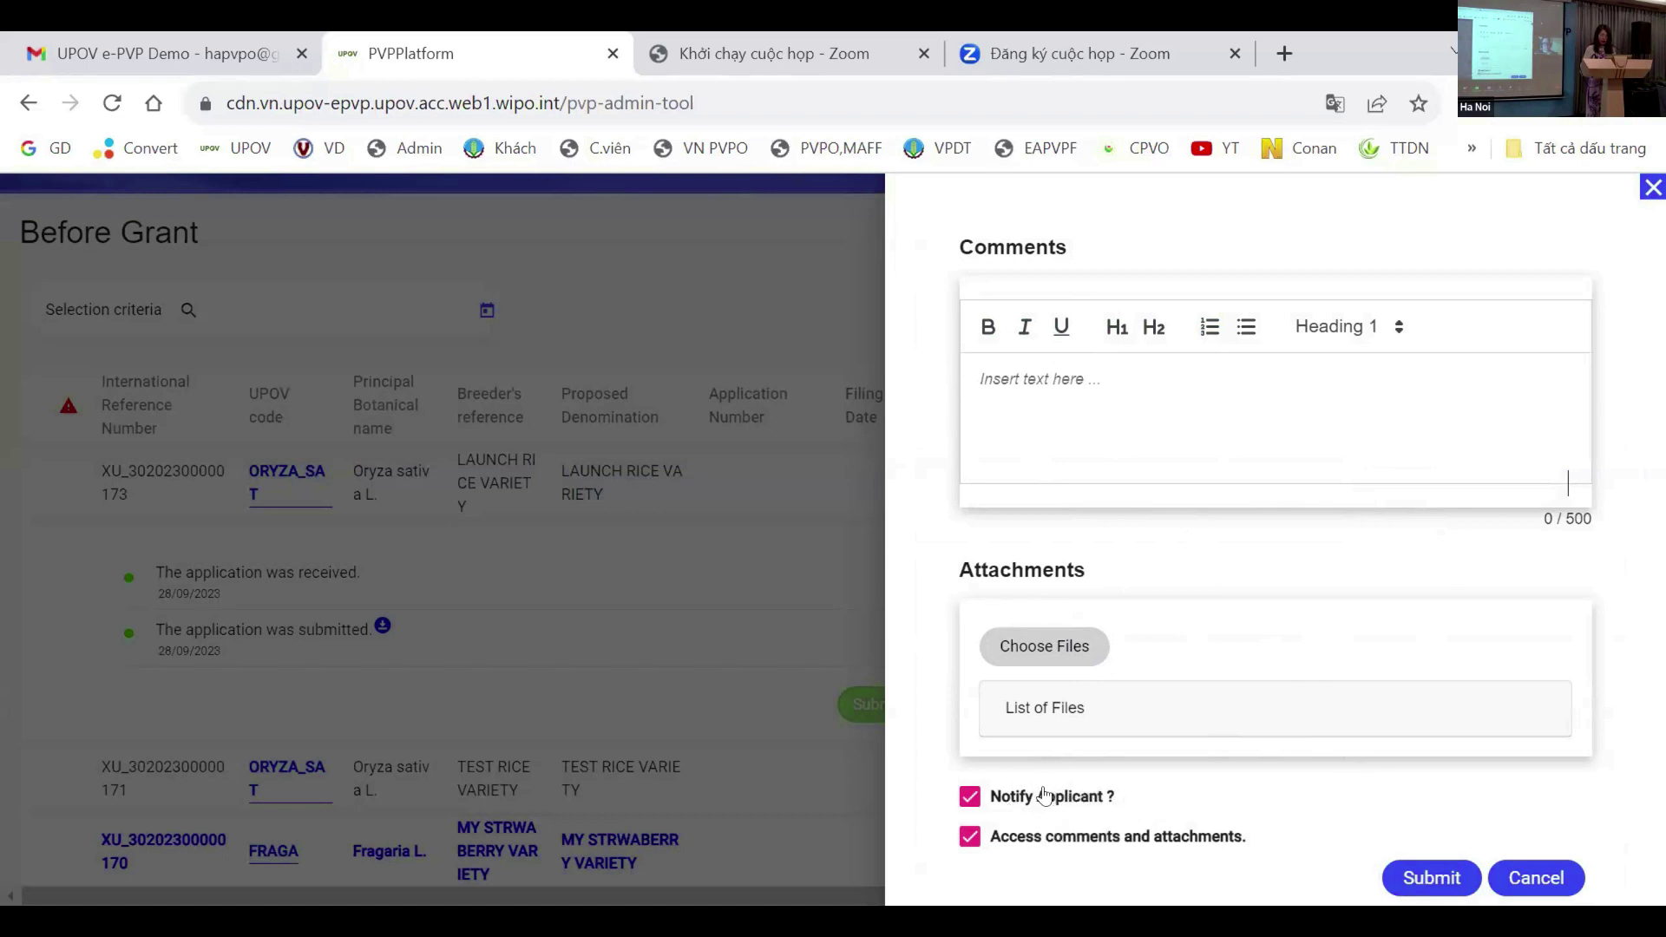
left_click(970, 799)
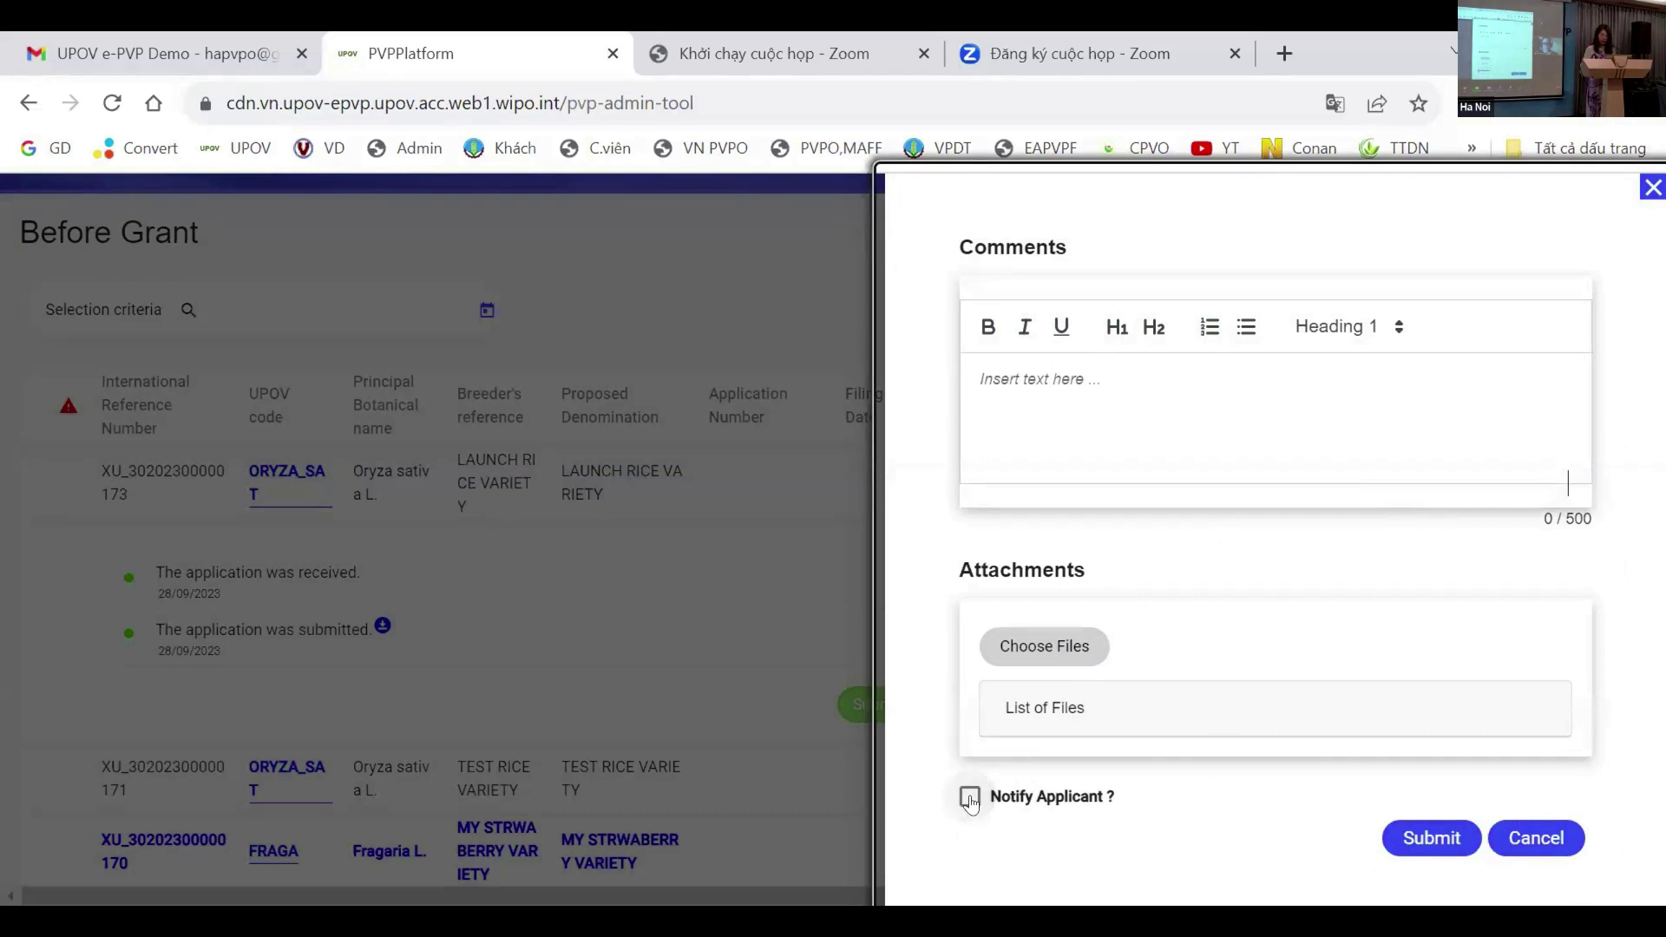
left_click(970, 798)
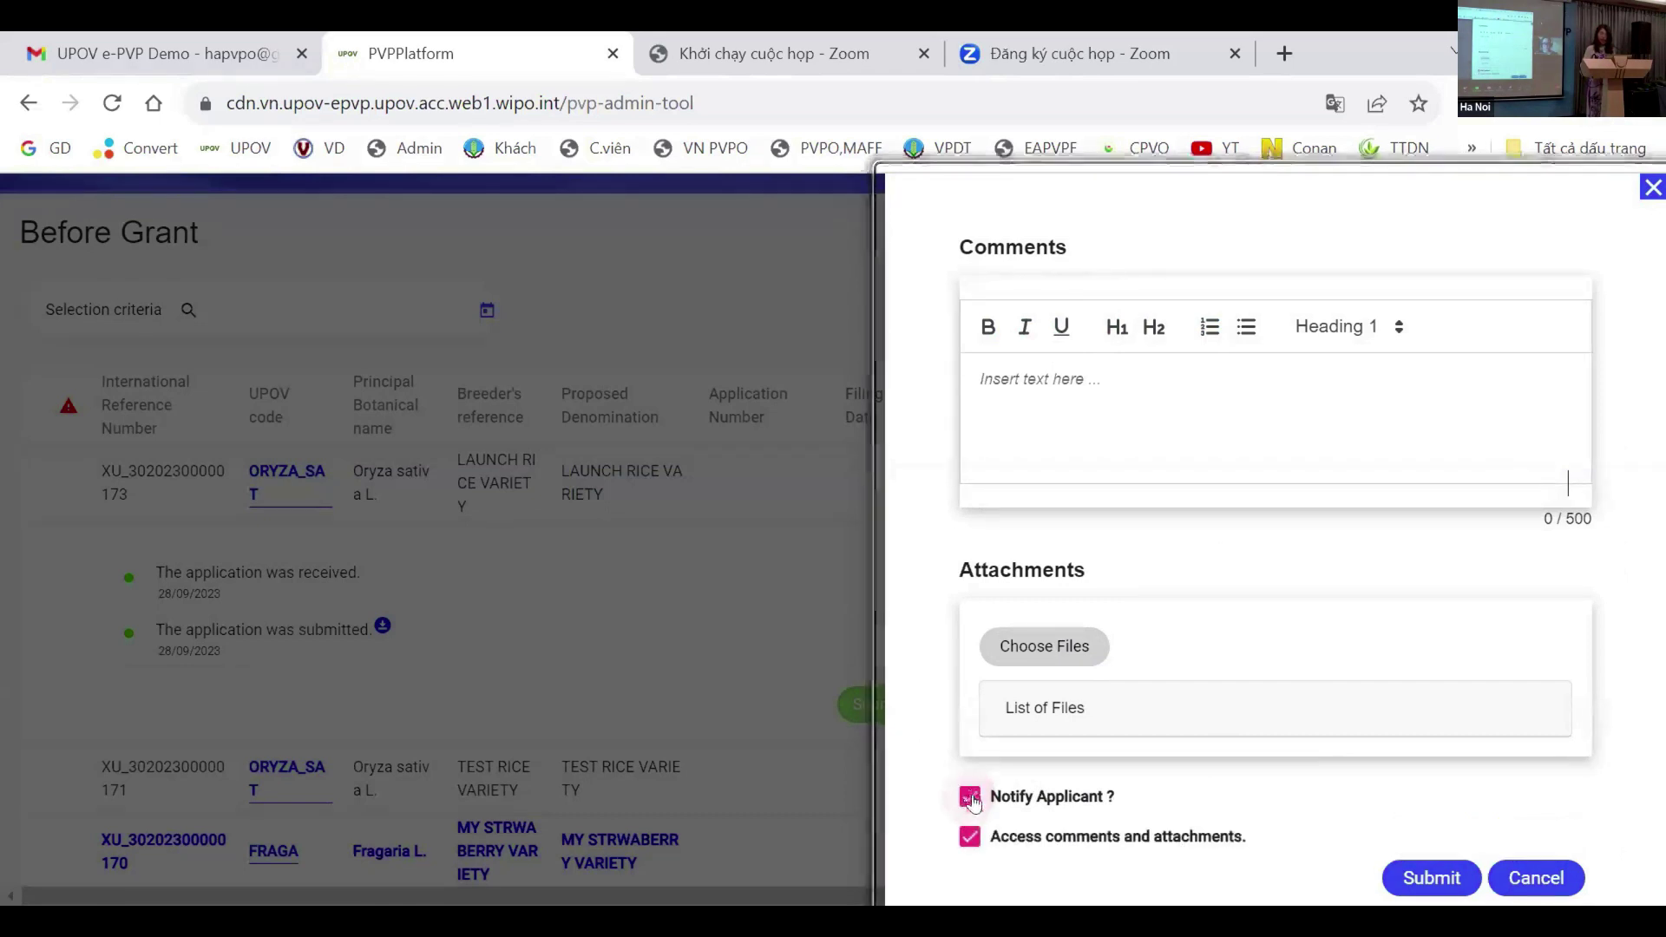
left_click(1425, 881)
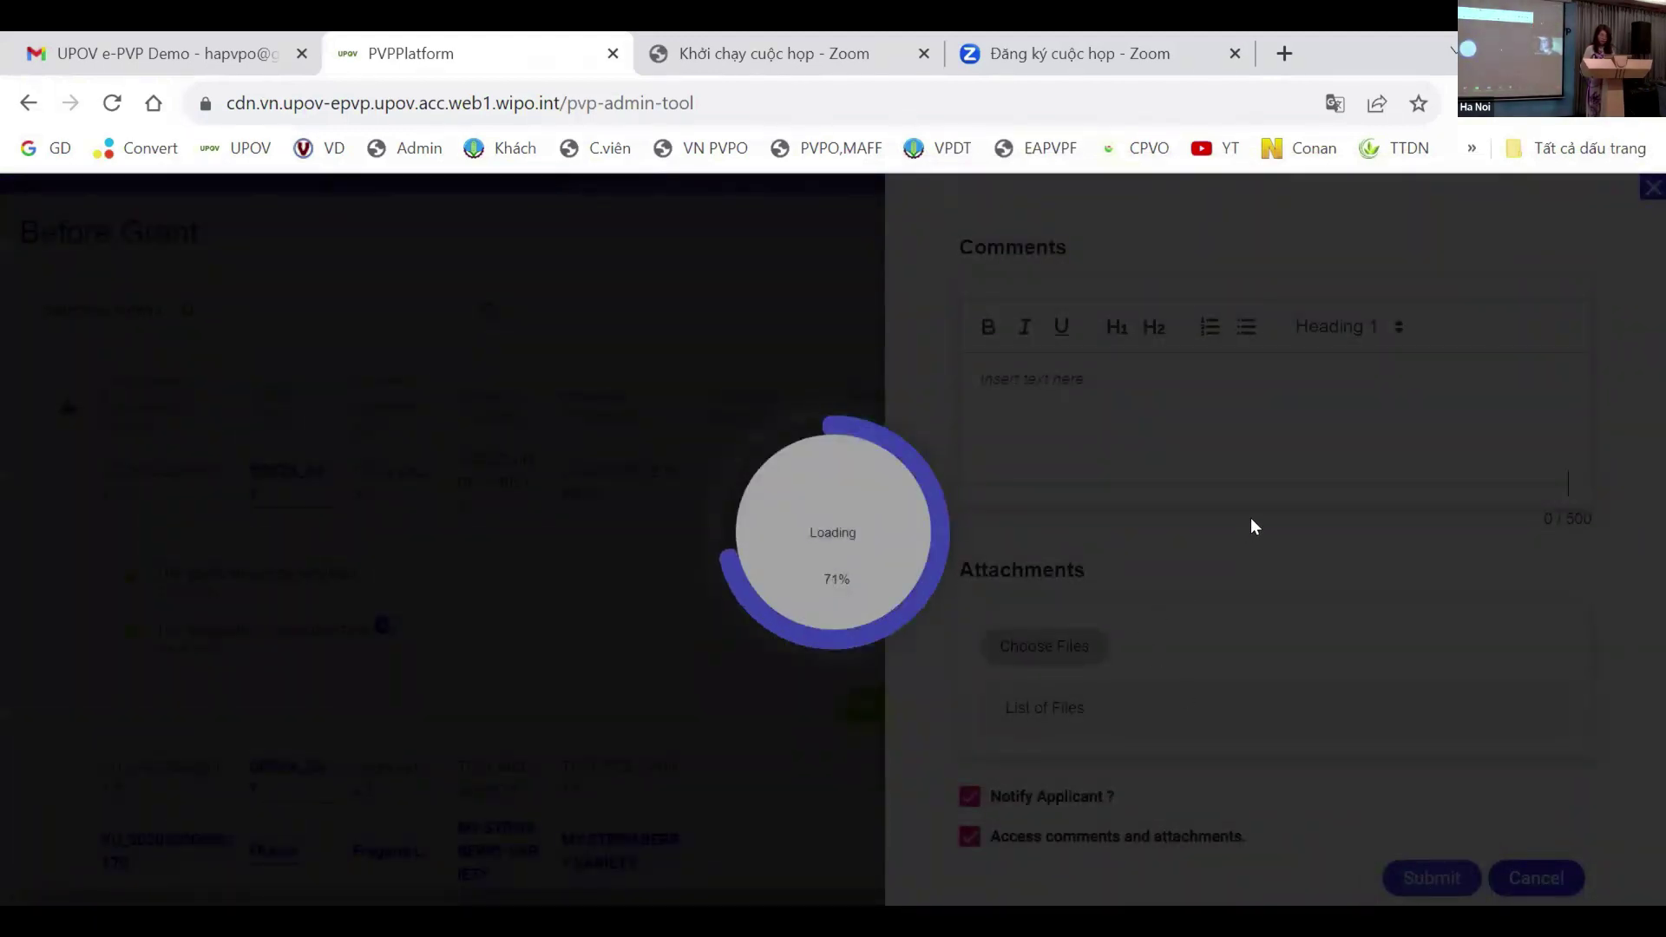
Step: Scroll to Proposed Denomination and accept LAUNCH RICE VARIETY
scroll(1322, 567, "down", 4)
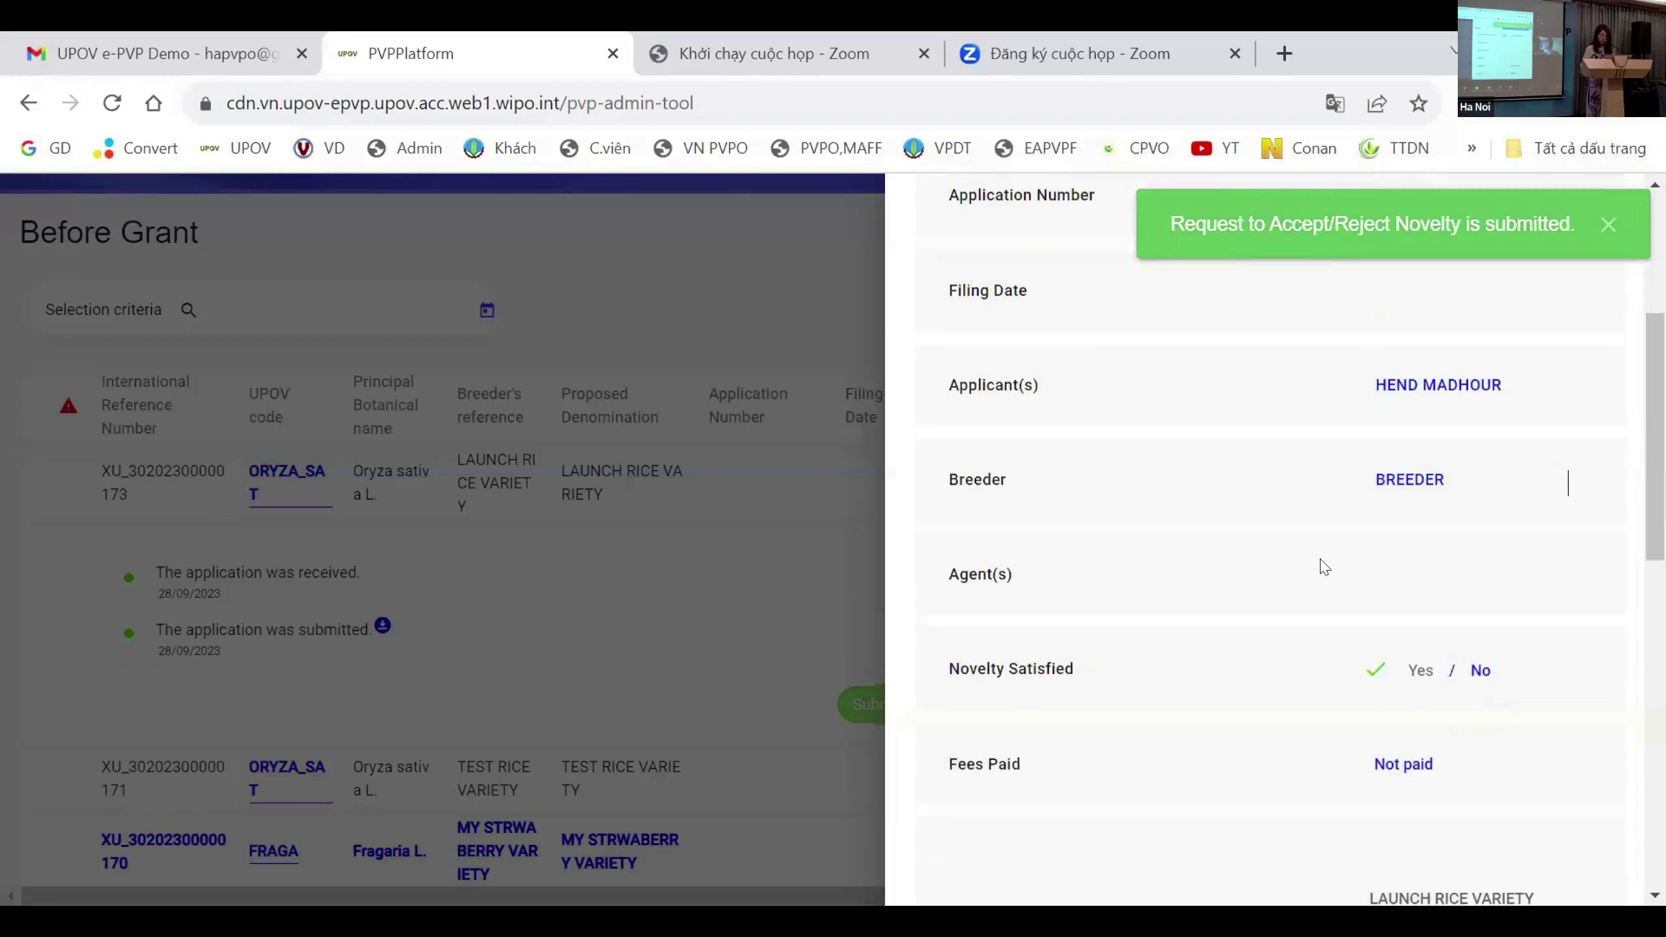
scroll(1321, 568, "down", 5)
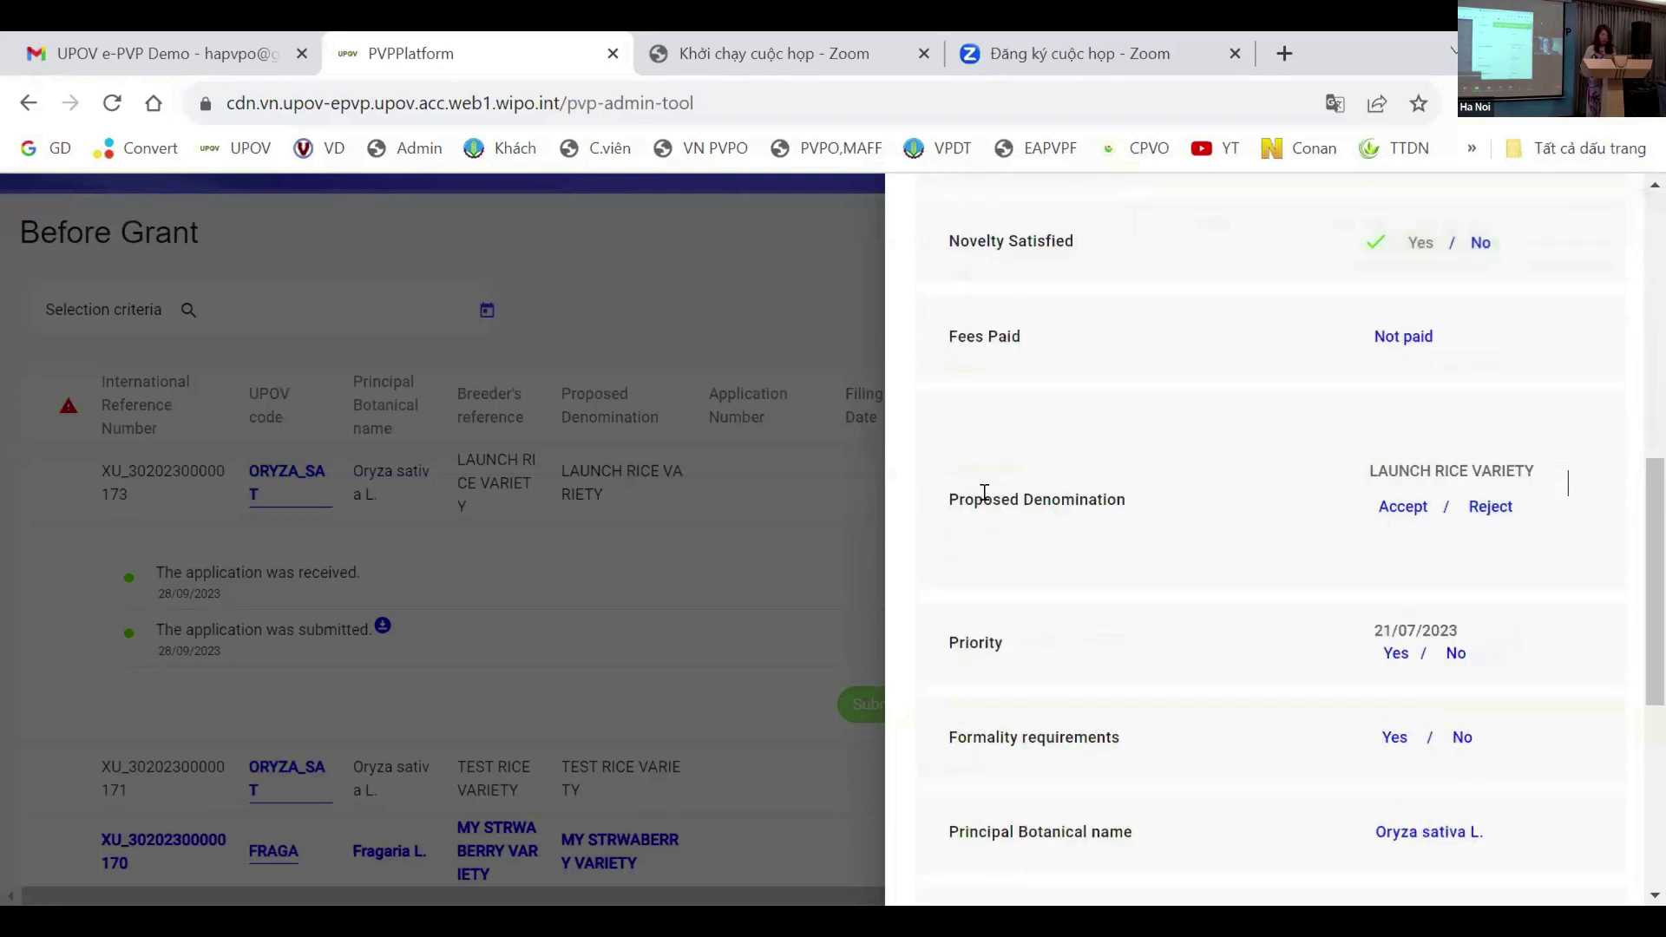
left_click(1400, 508)
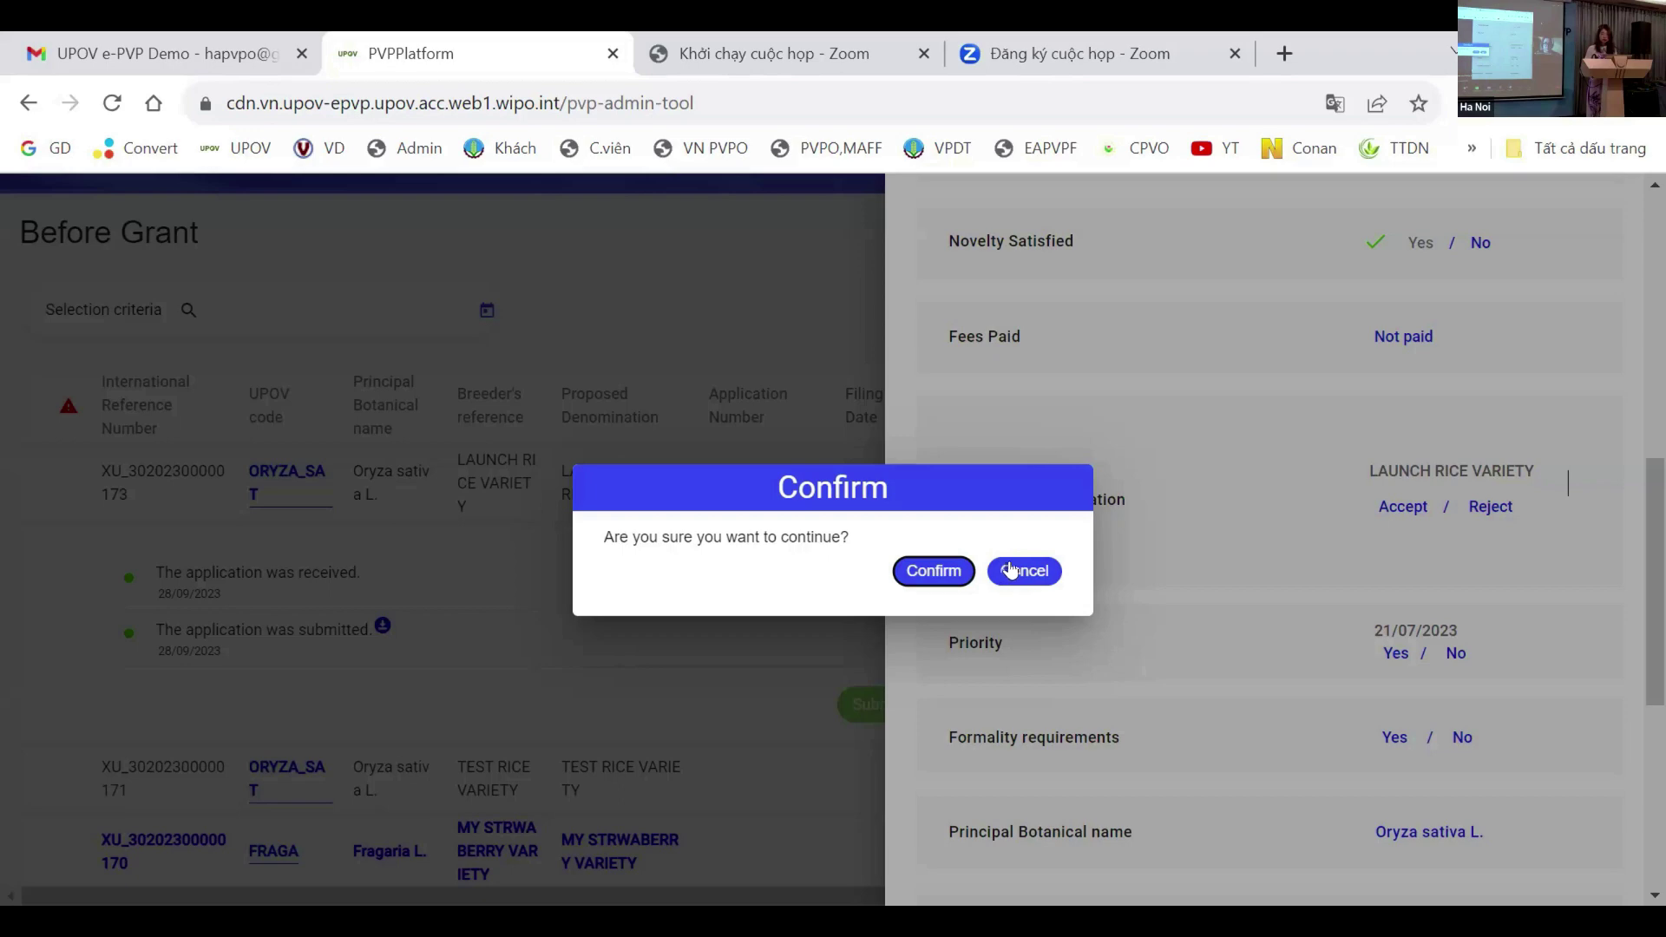
Step: Confirm accepting the LAUNCH RICE VARIETY denomination and submit it without a comment
left_click(931, 573)
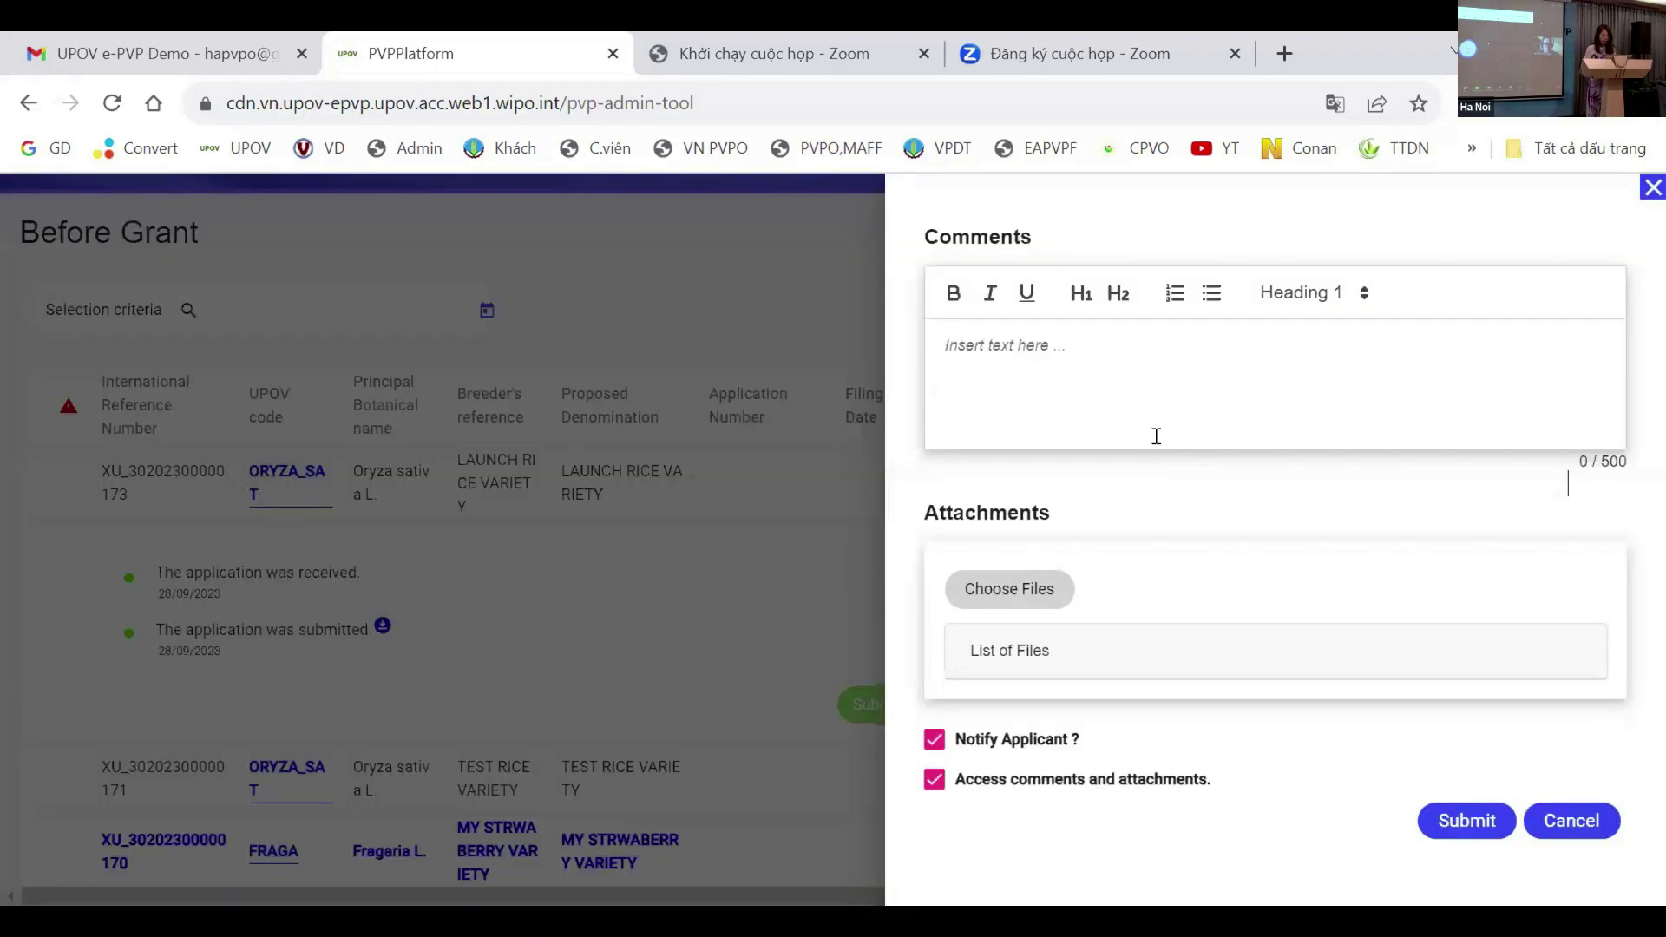
left_click(1481, 825)
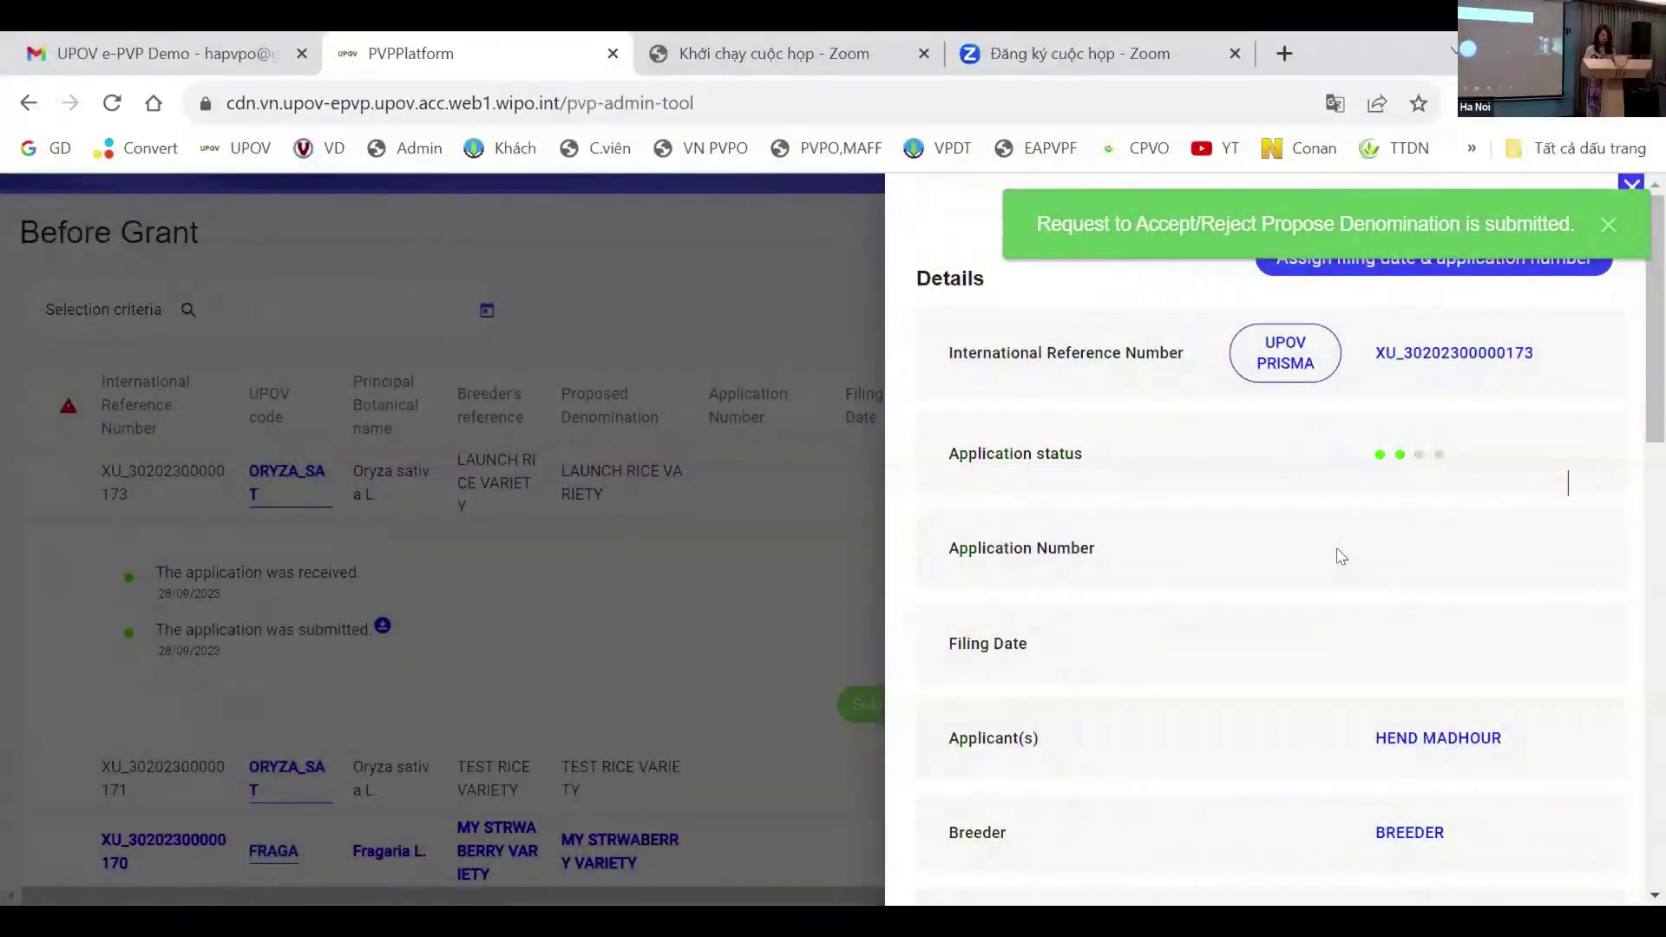
Step: Accept the priority claim dated 21/07/2023, confirm, and submit the decision without a comment
scroll(1380, 577, "down", 7)
scroll(1380, 577, "down", 3)
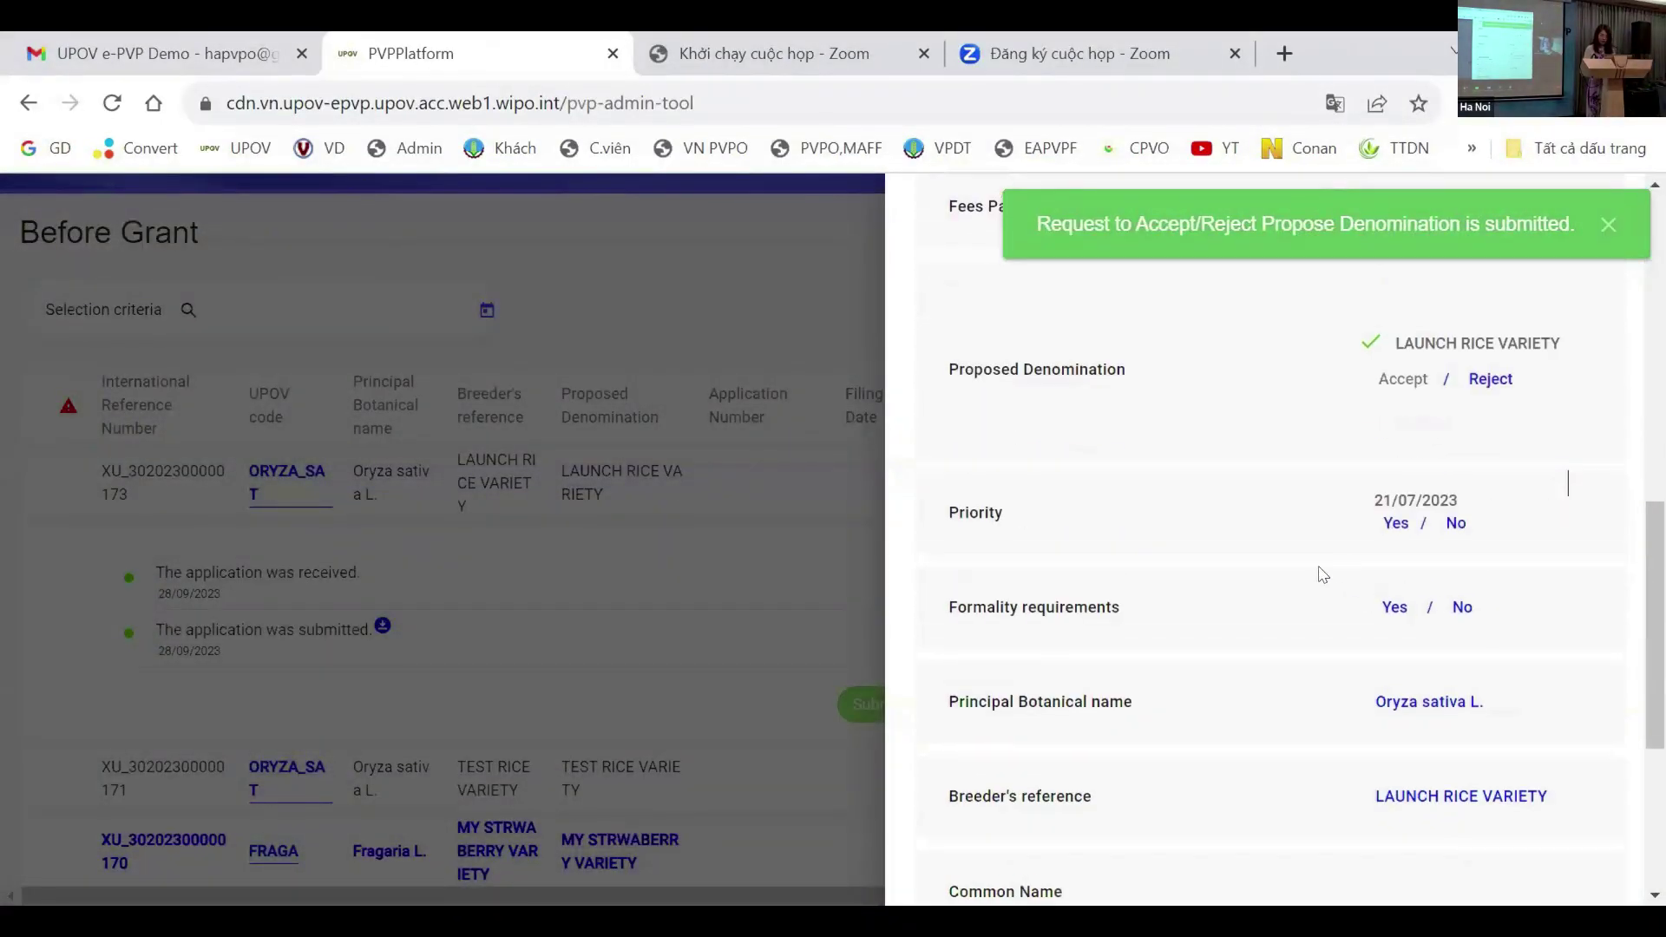
left_click(1397, 523)
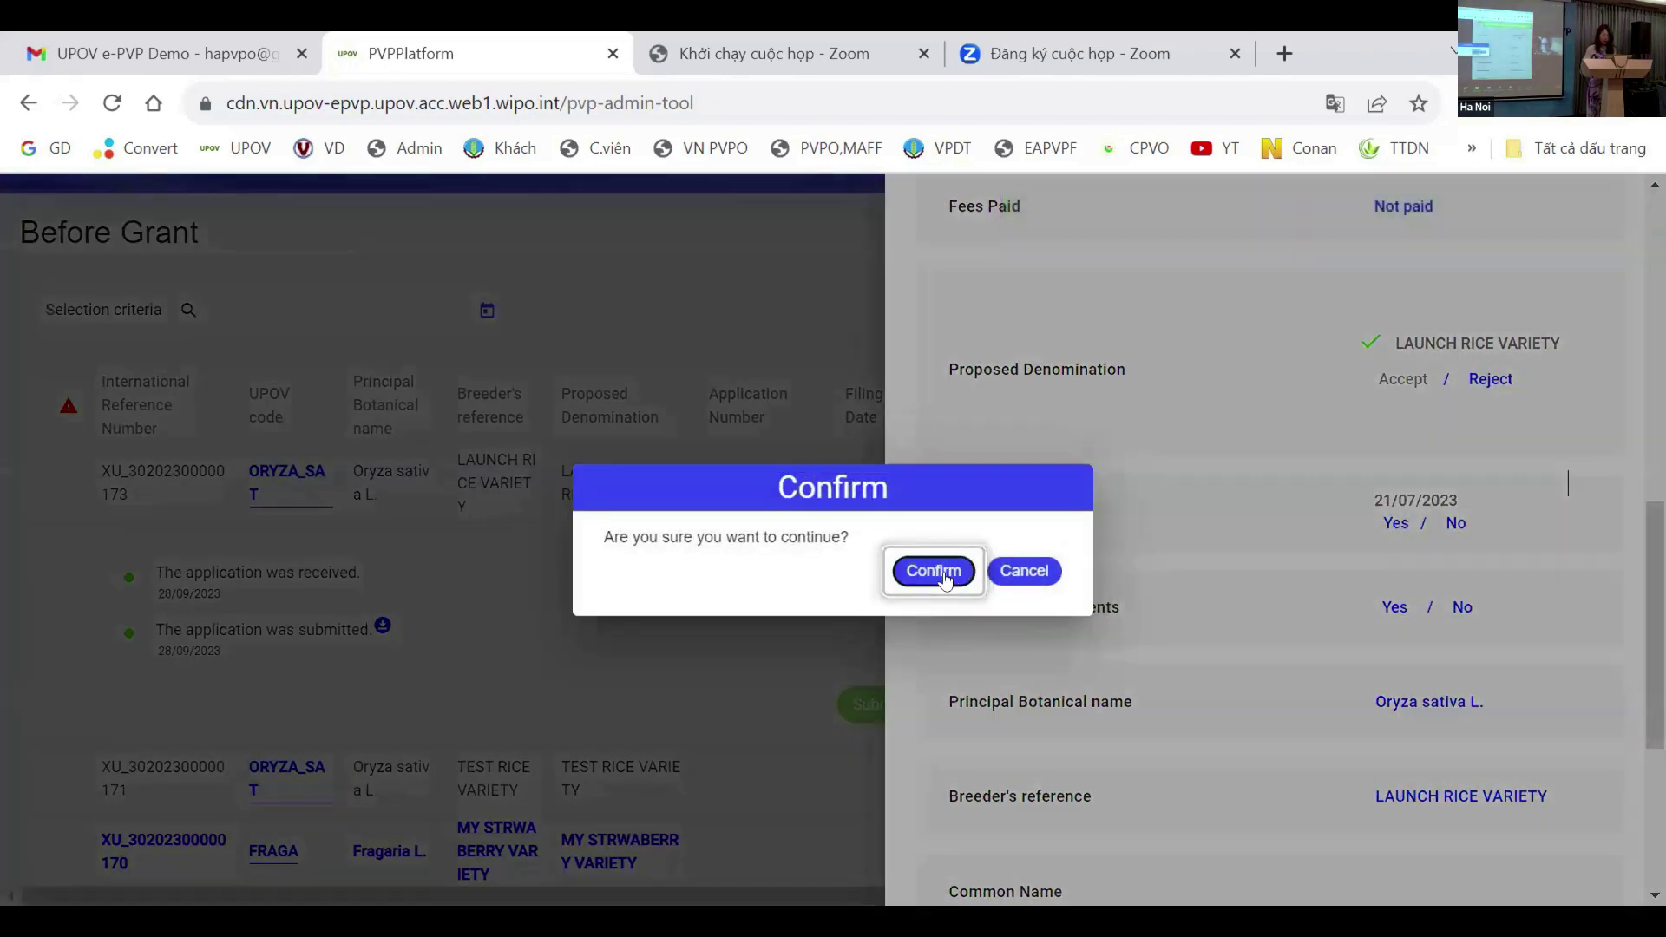
left_click(944, 575)
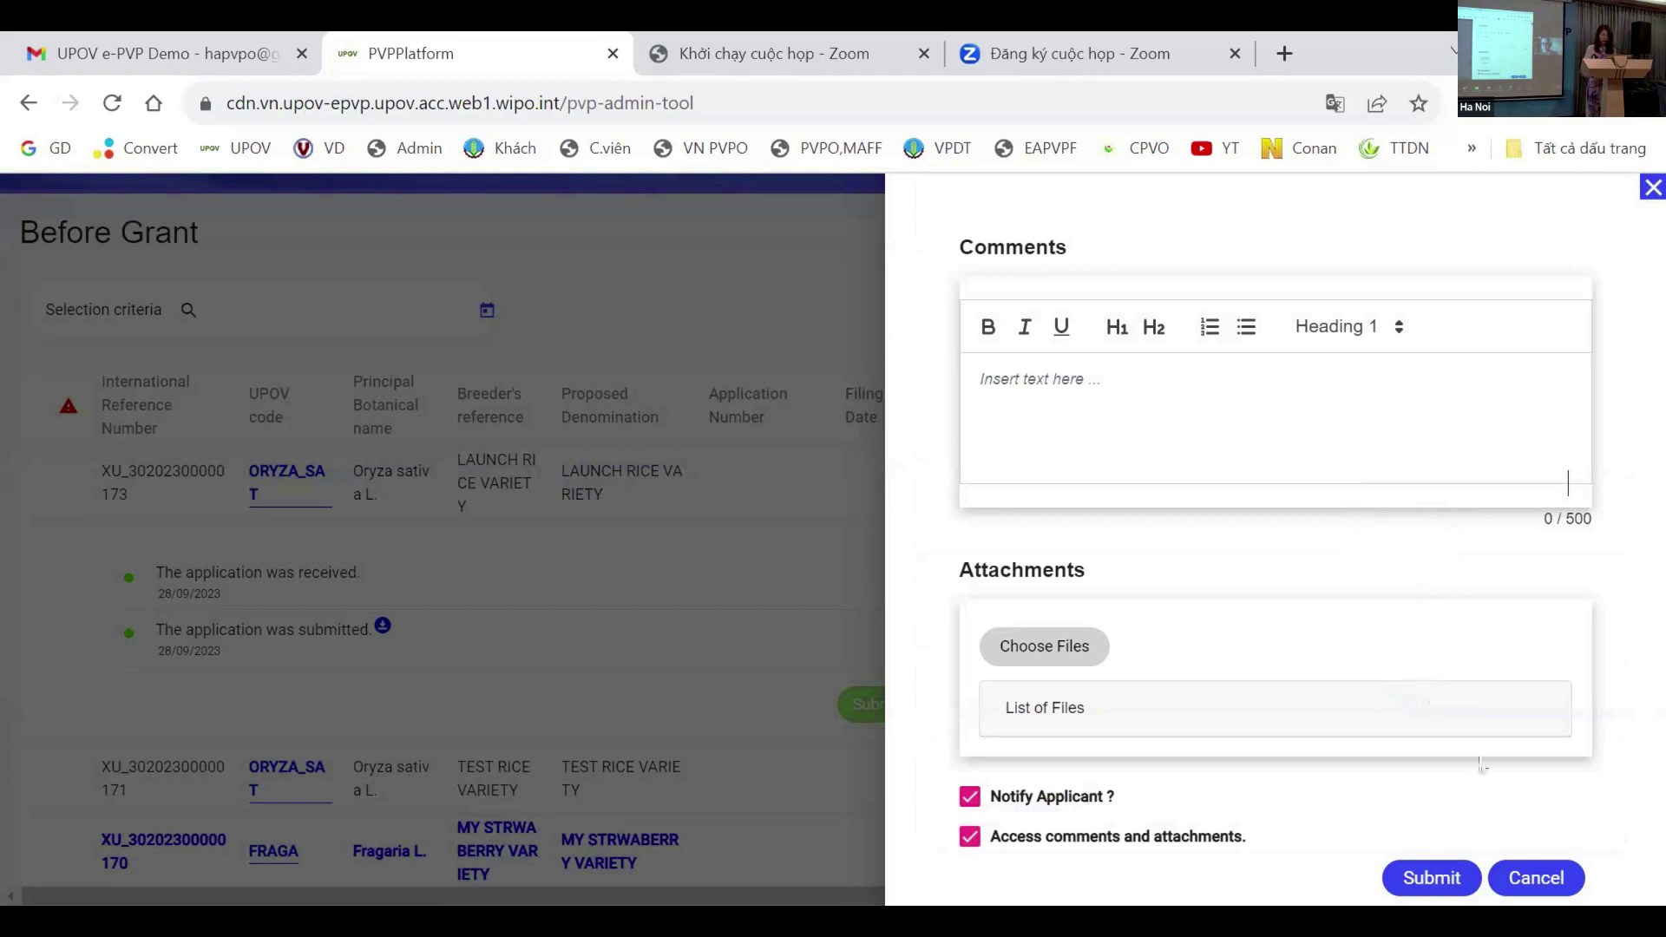
left_click(1432, 878)
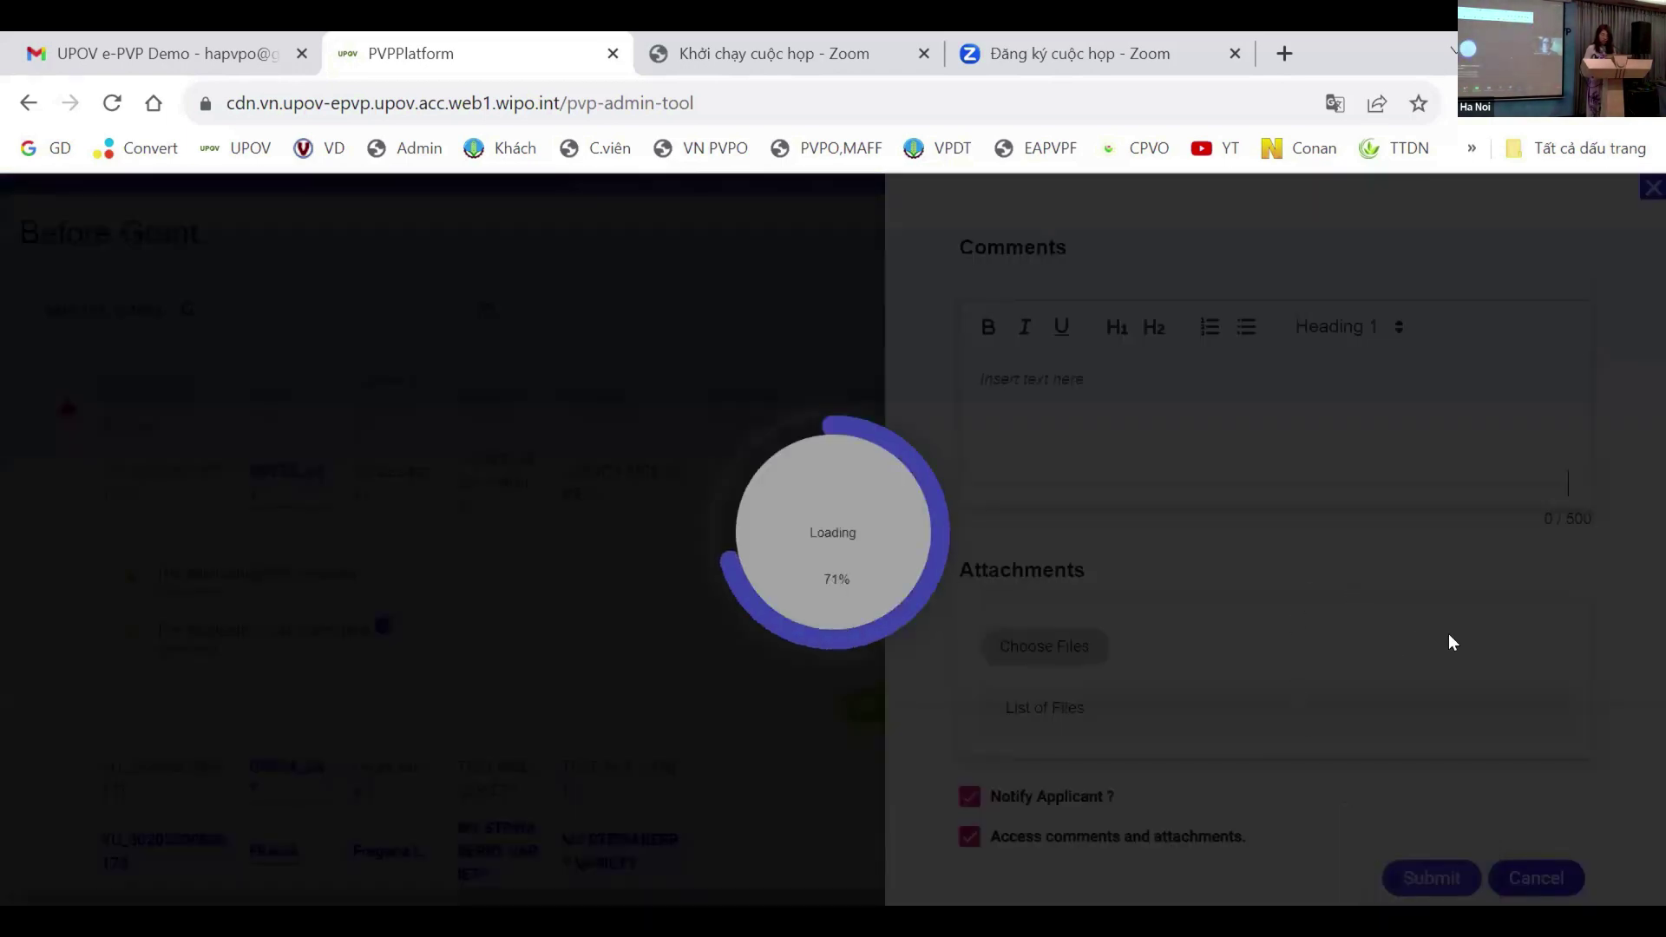
scroll(1428, 625, "down", 5)
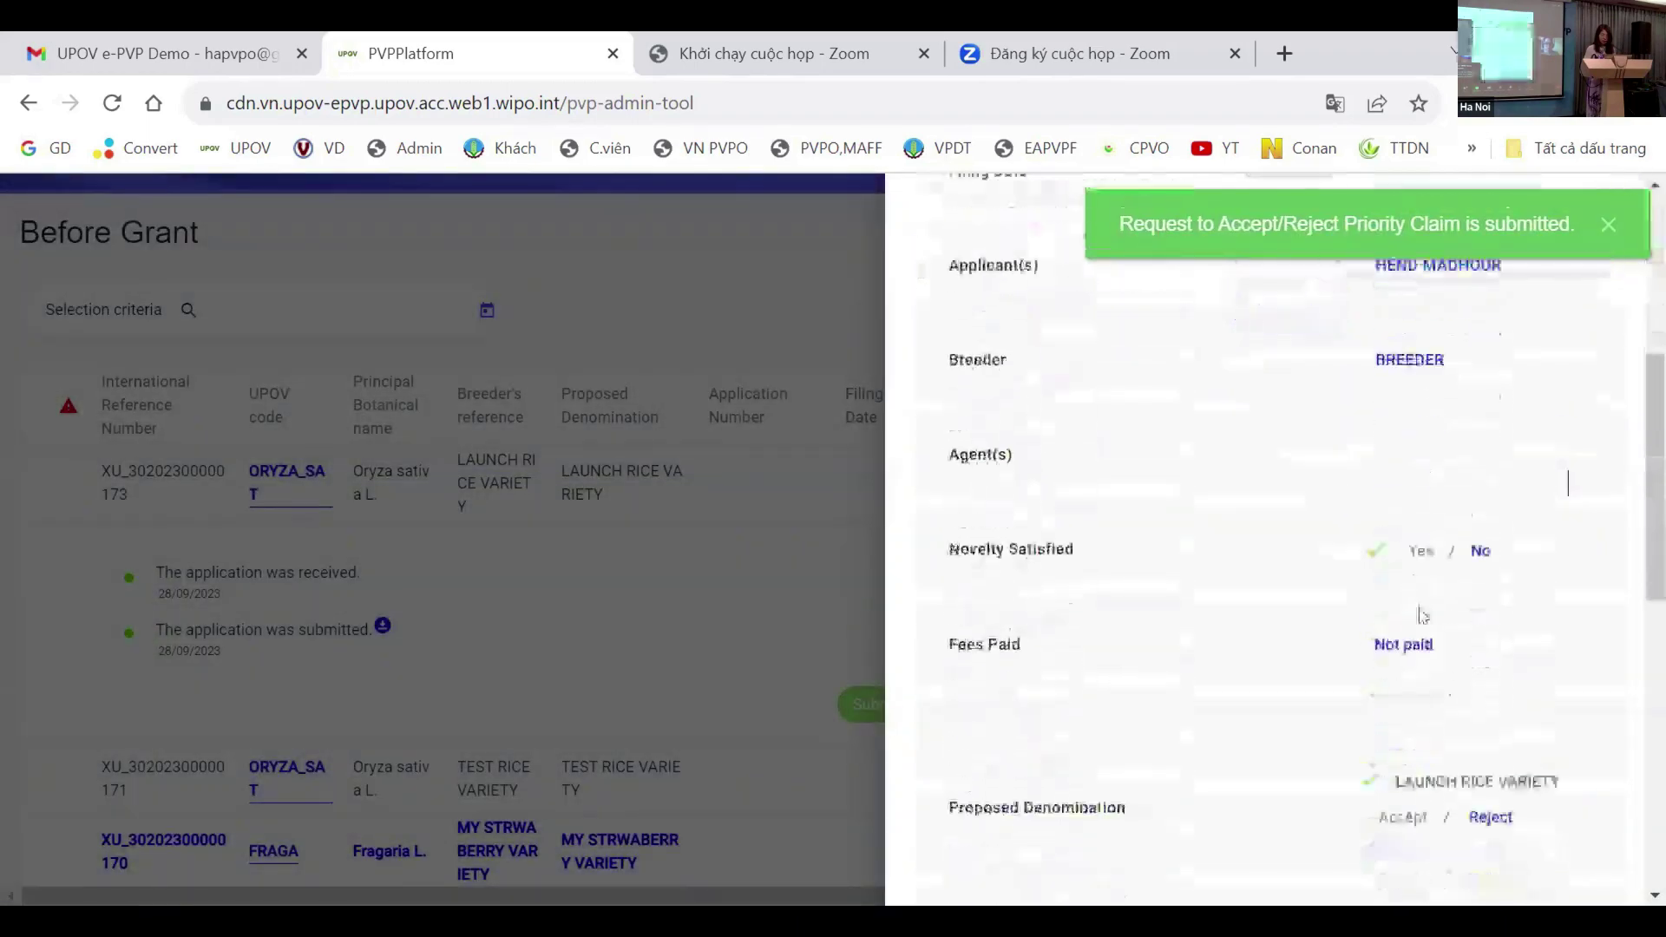
scroll(1428, 621, "down", 8)
Step: Accept the formality requirements, confirm with Enter, and submit the decision without a comment
scroll(1385, 403, "up", 1)
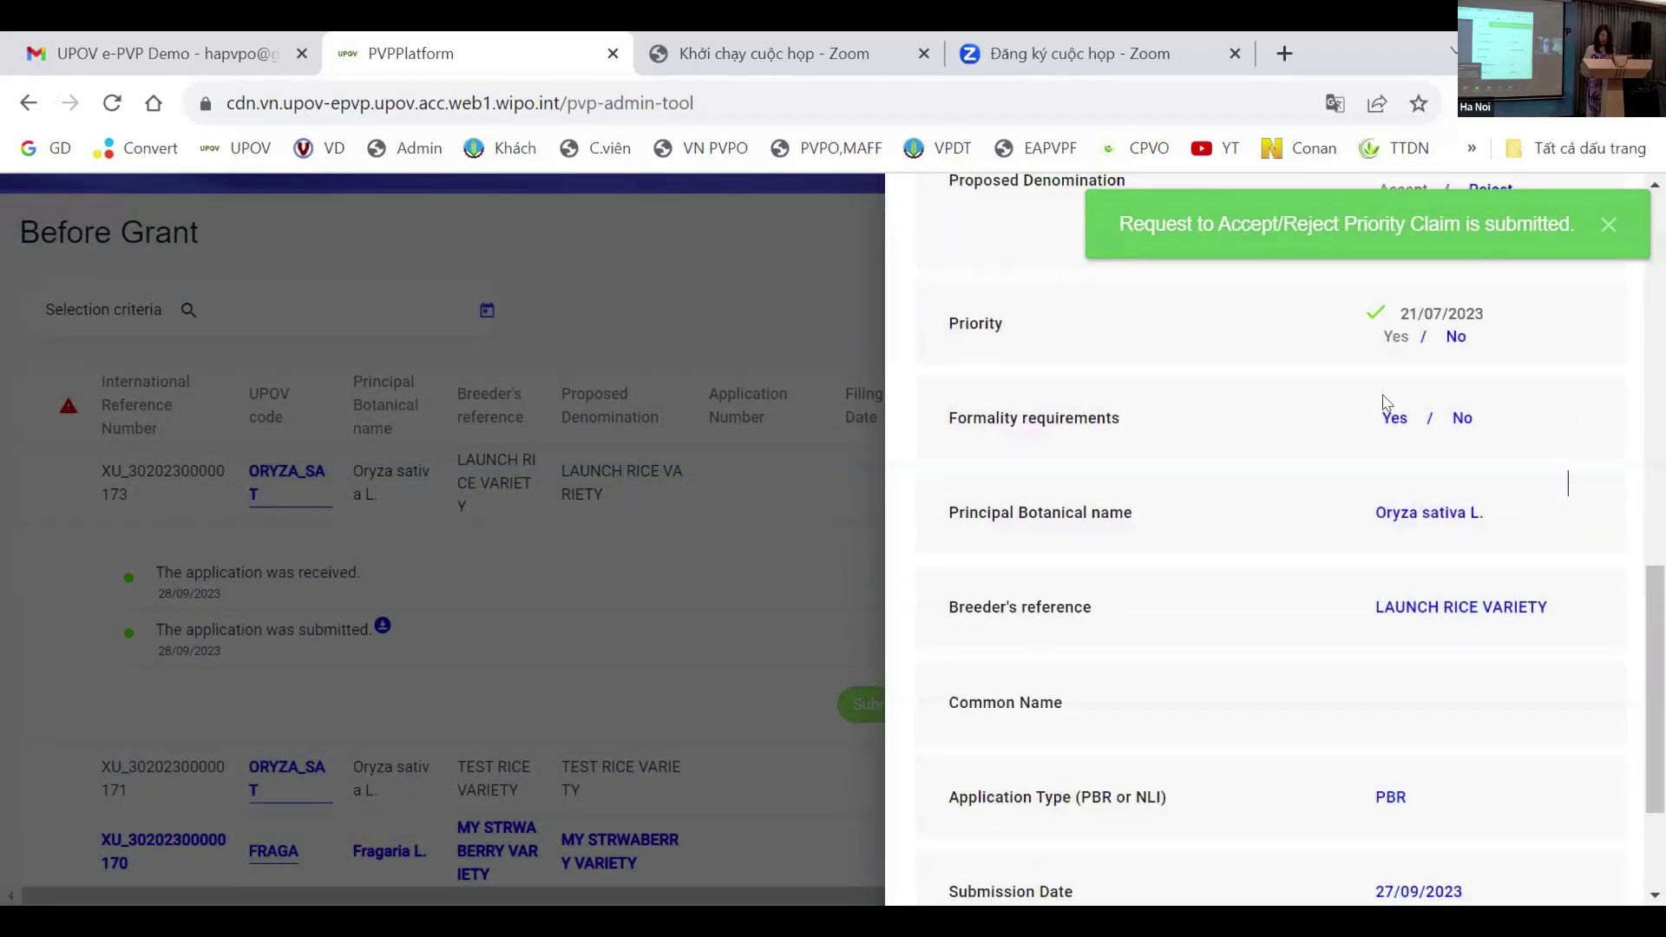
scroll(1386, 404, "up", 1)
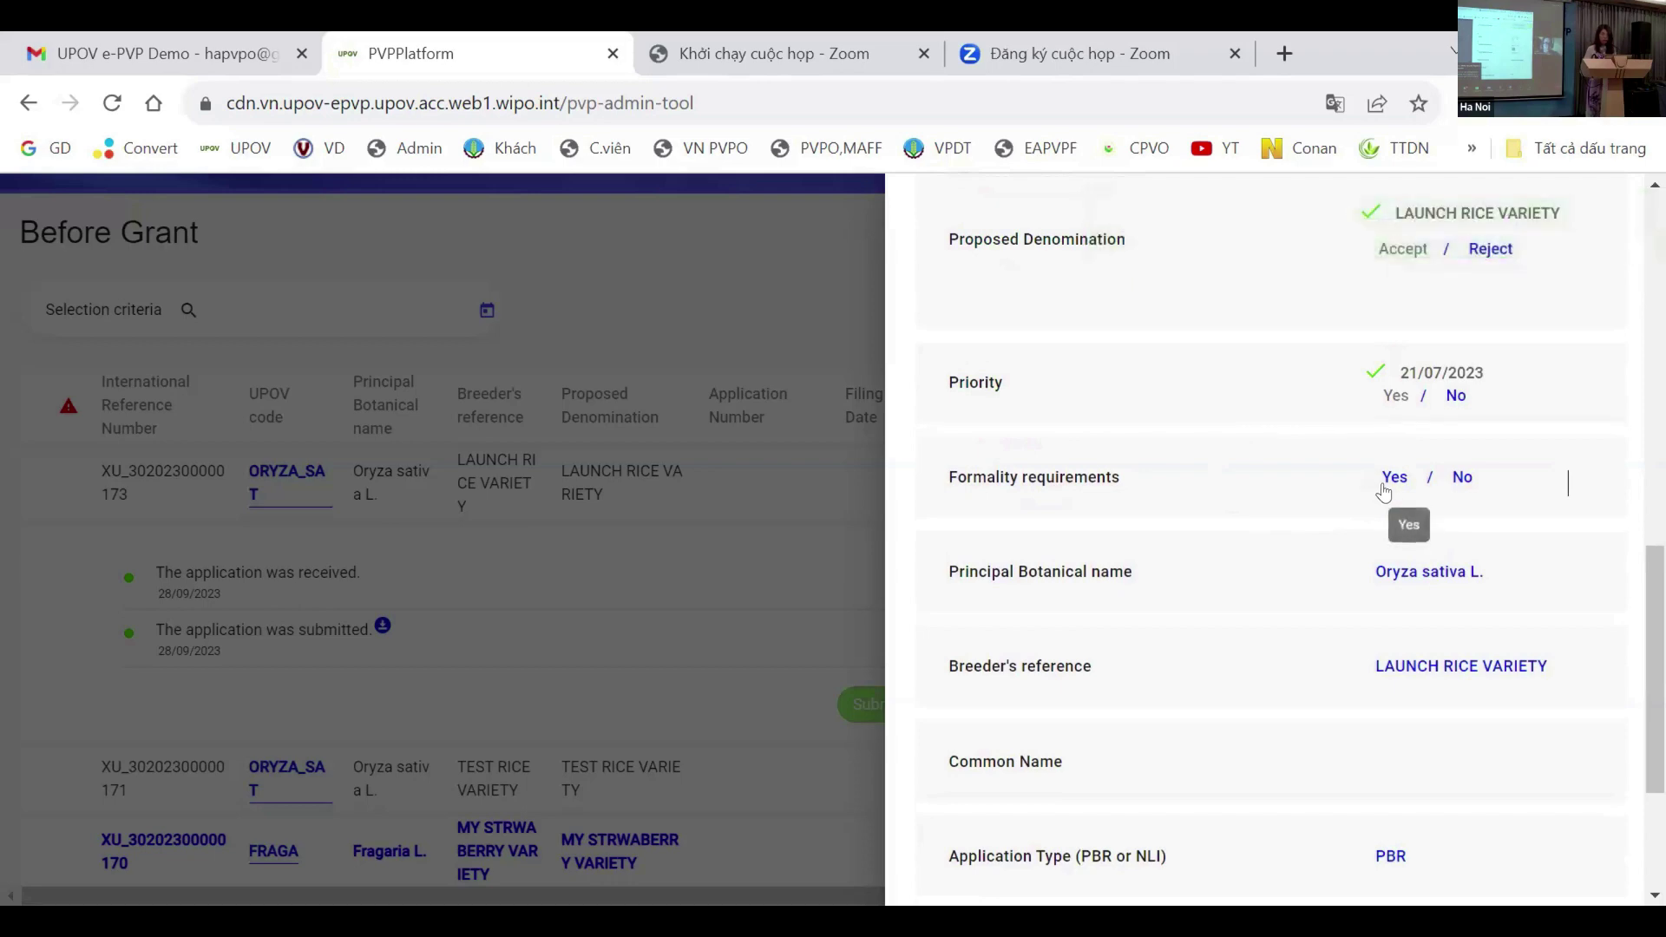
left_click(1385, 483)
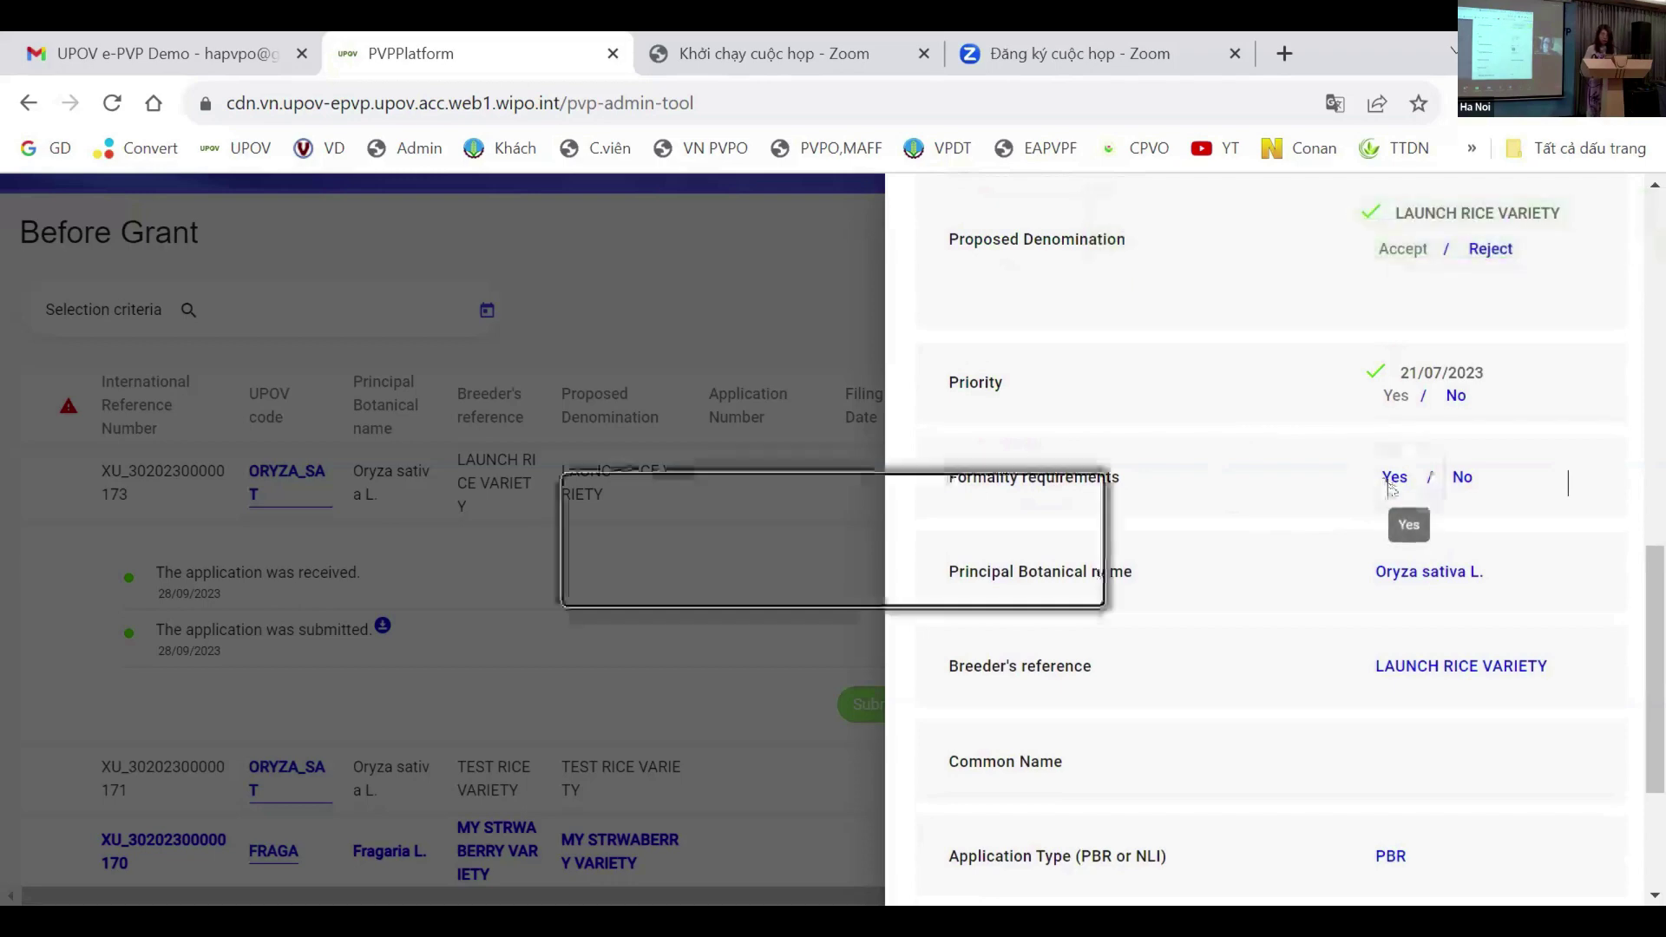
key("Return")
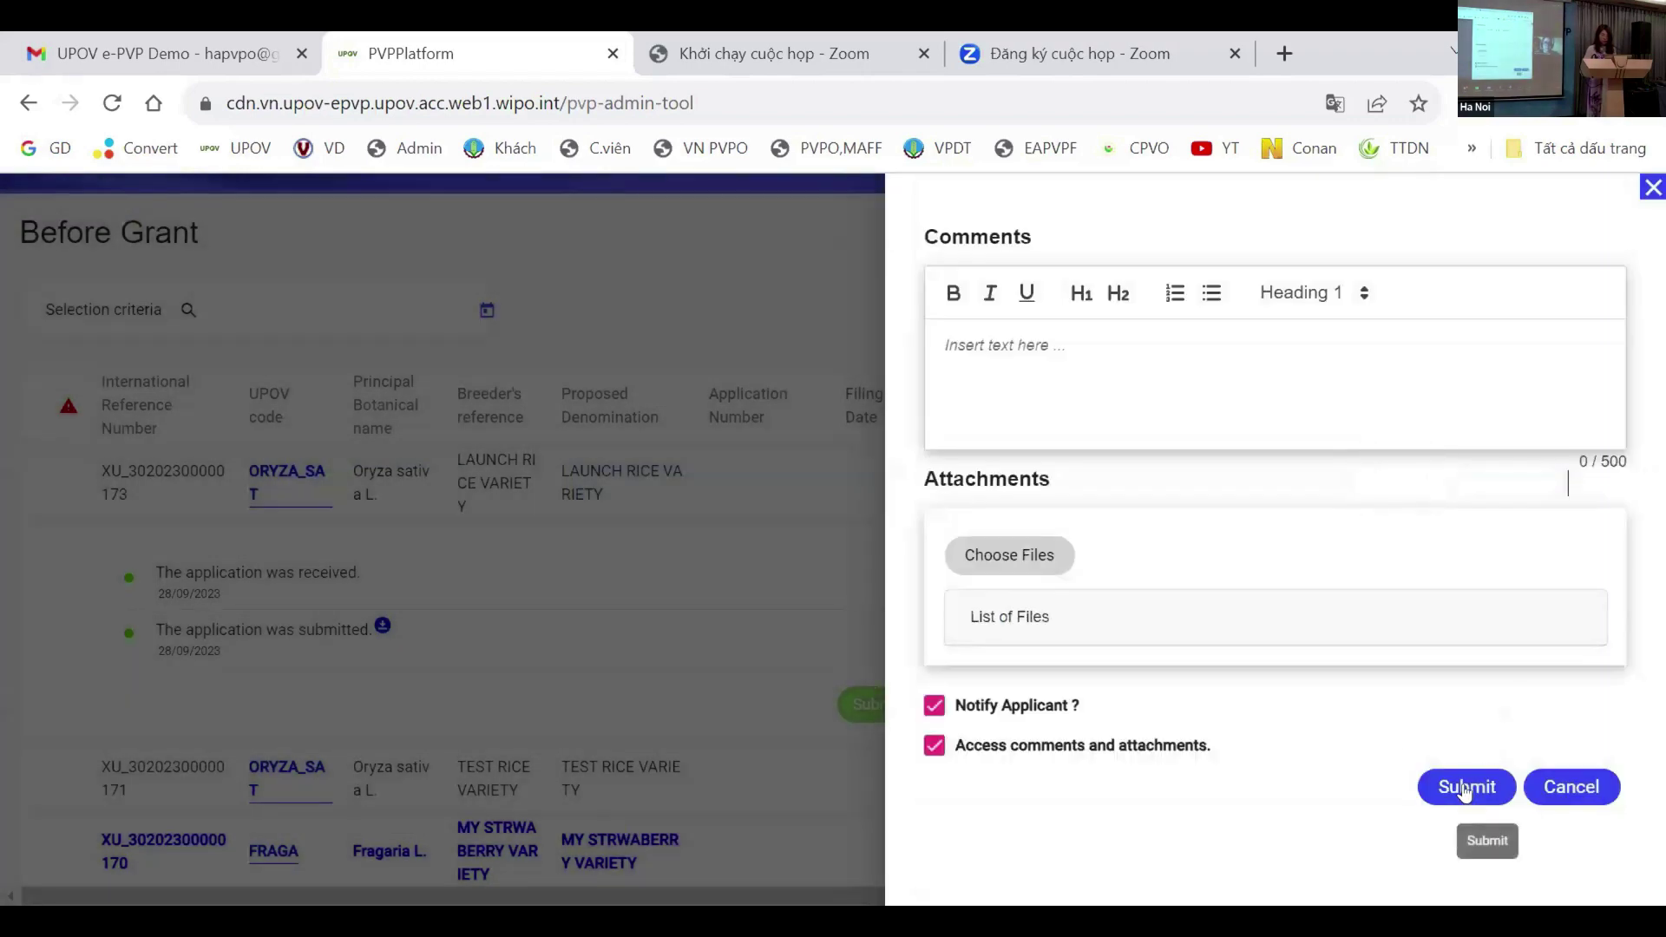
left_click(1466, 789)
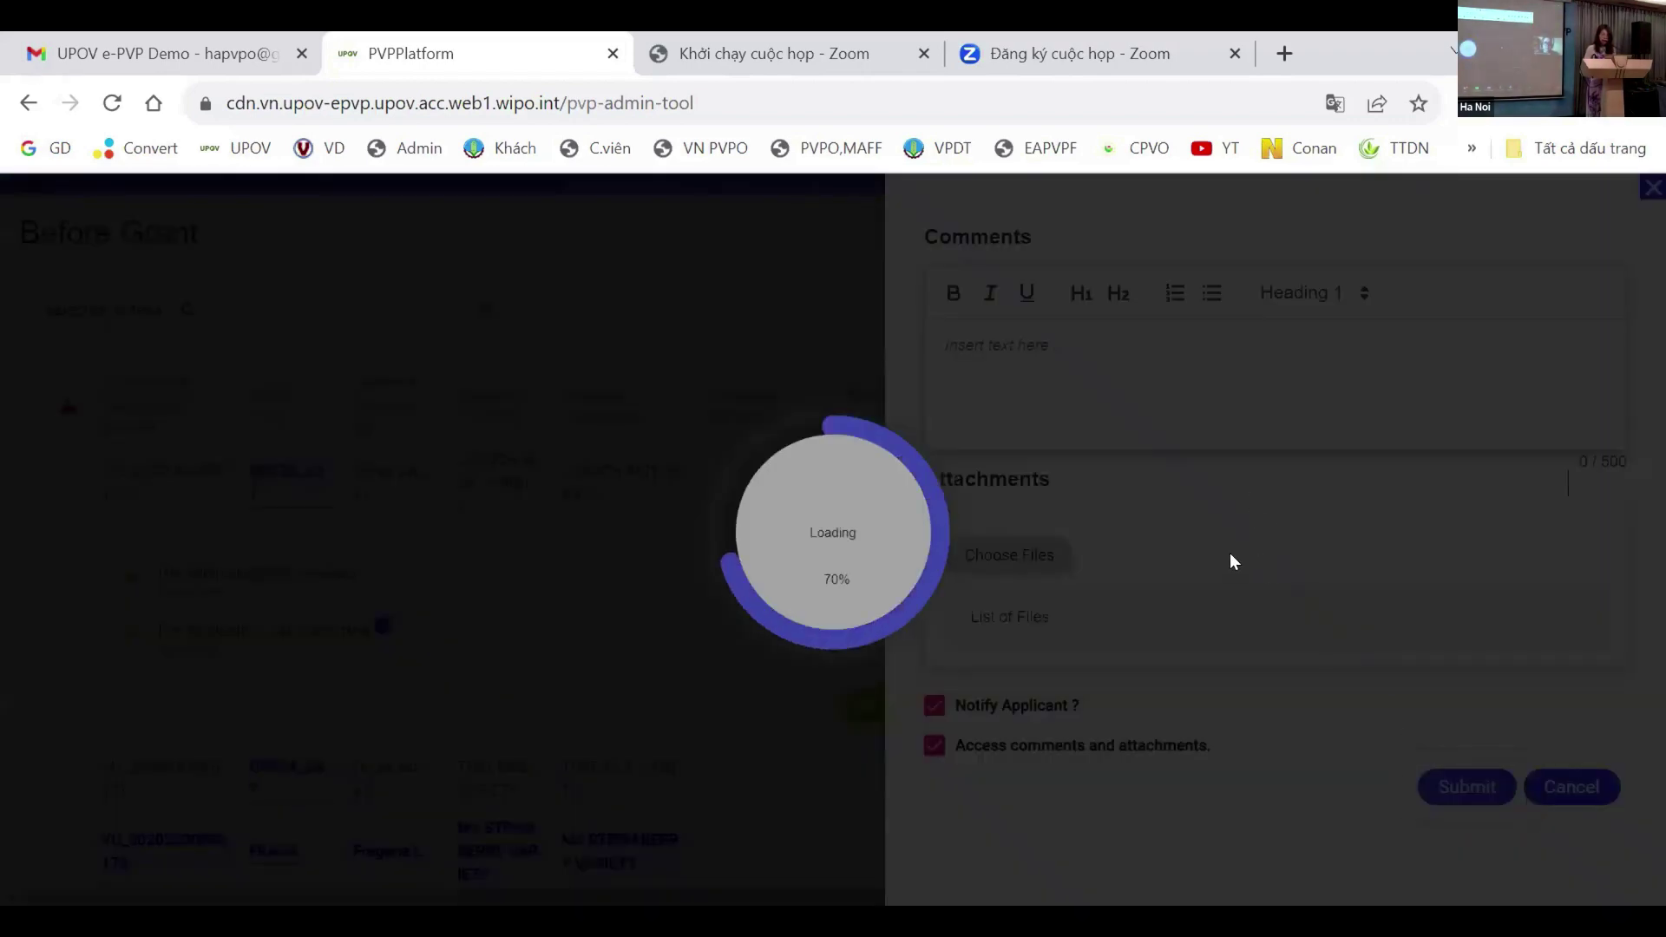
scroll(1354, 577, "down", 8)
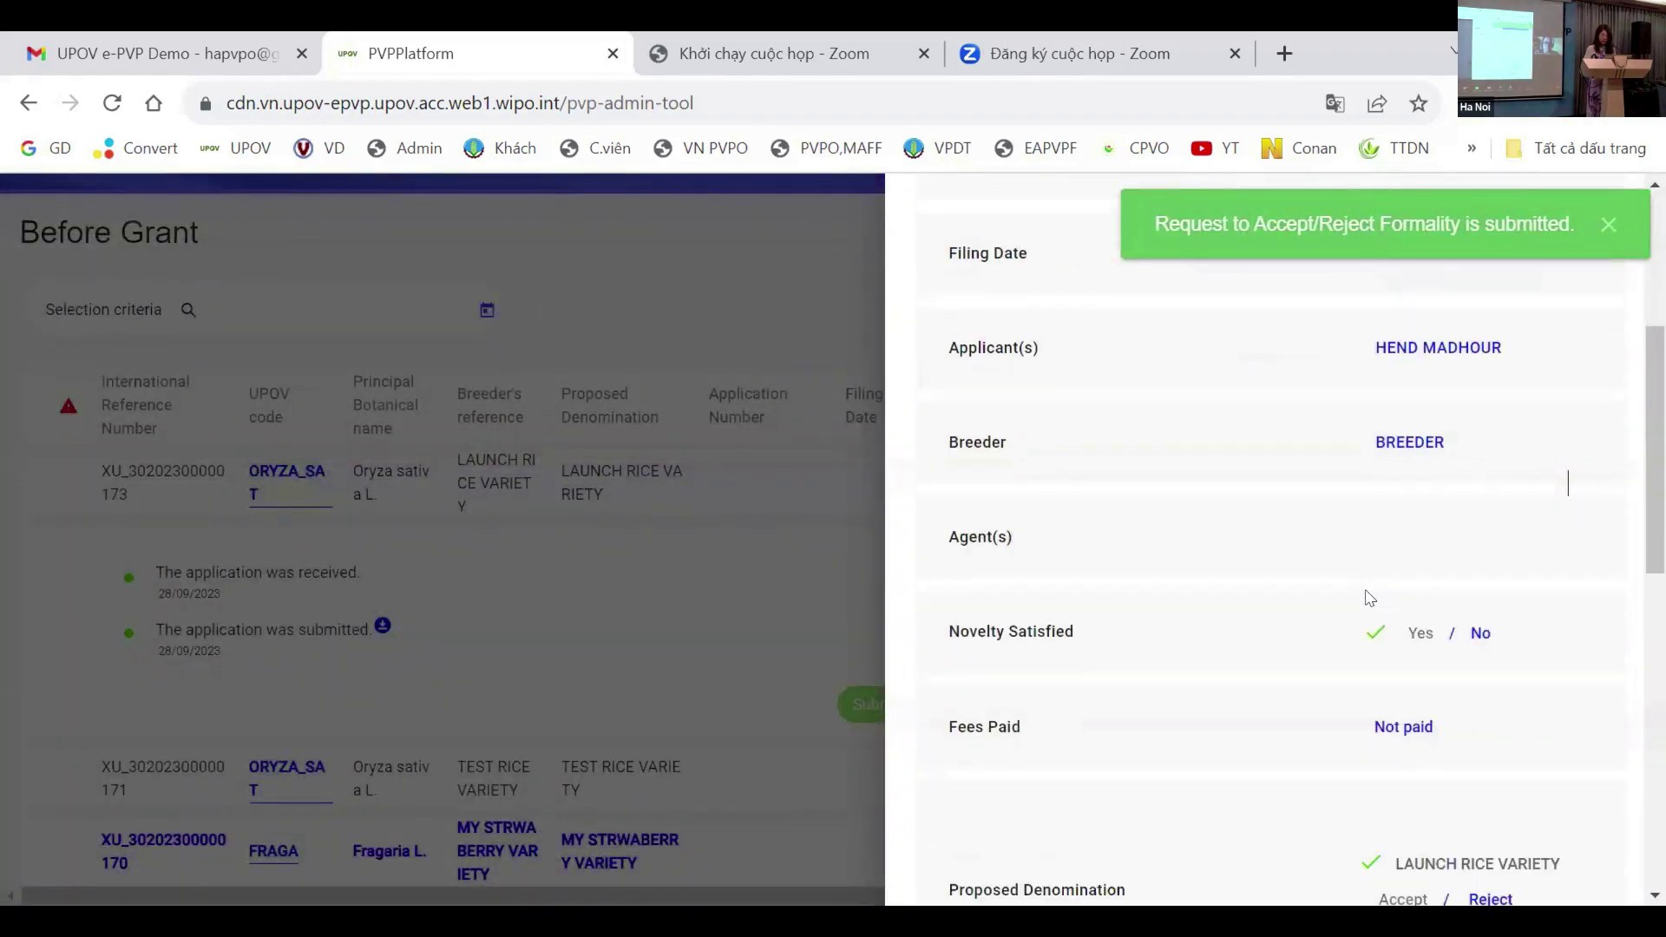
scroll(1417, 592, "down", 7)
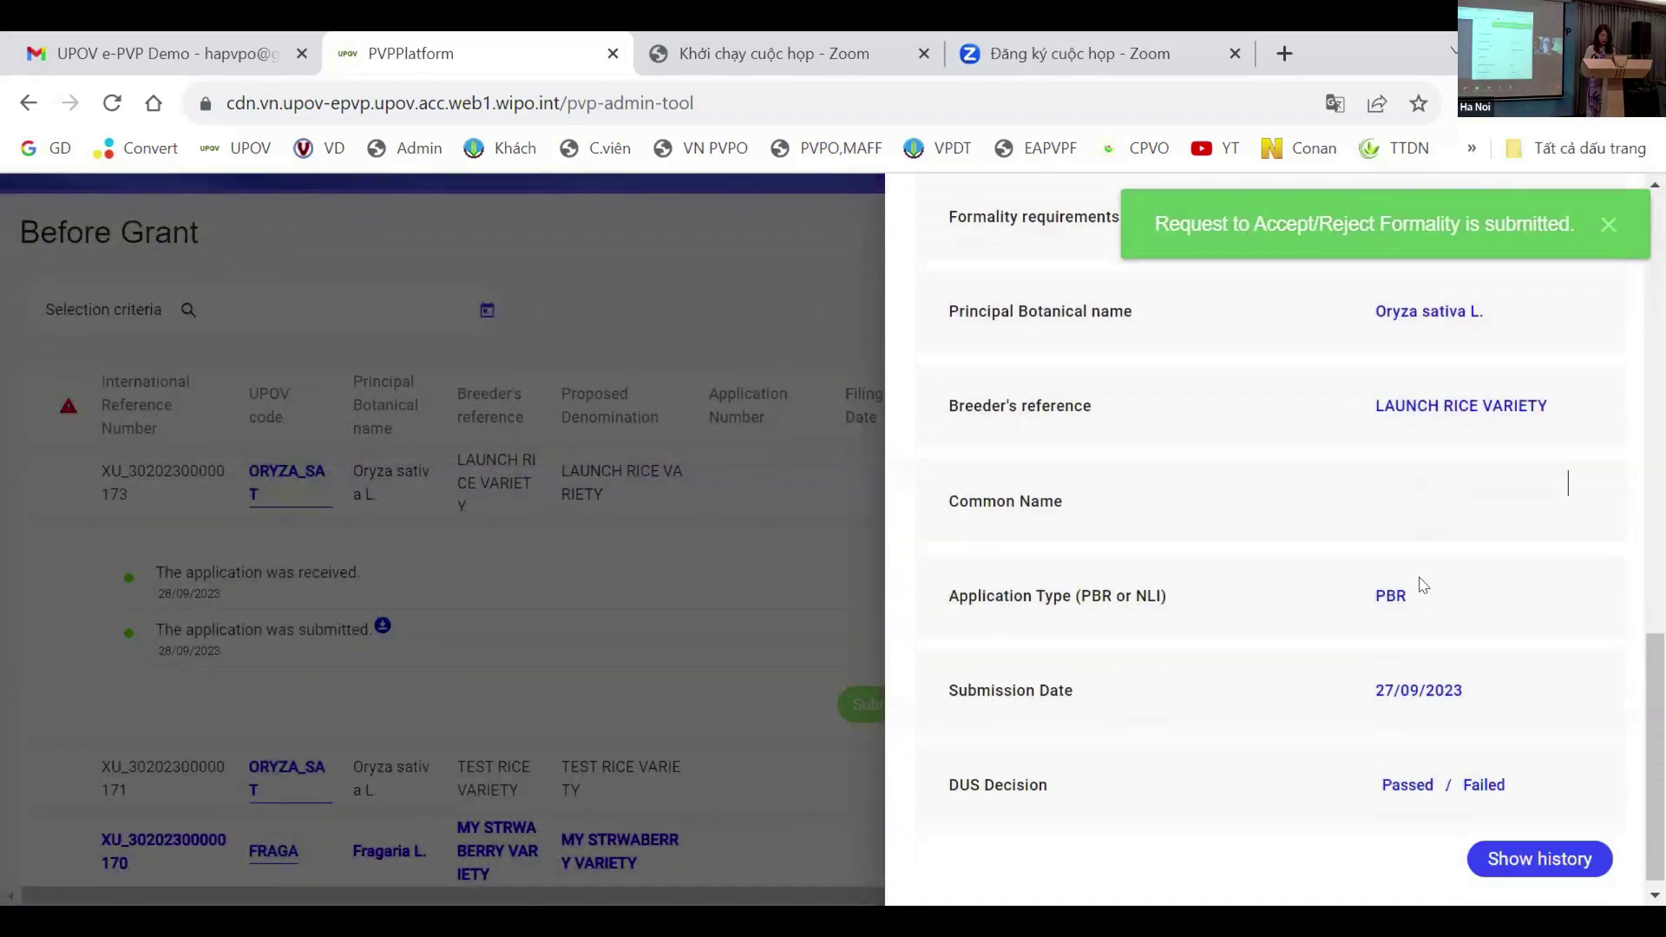
scroll(1420, 553, "down", 1)
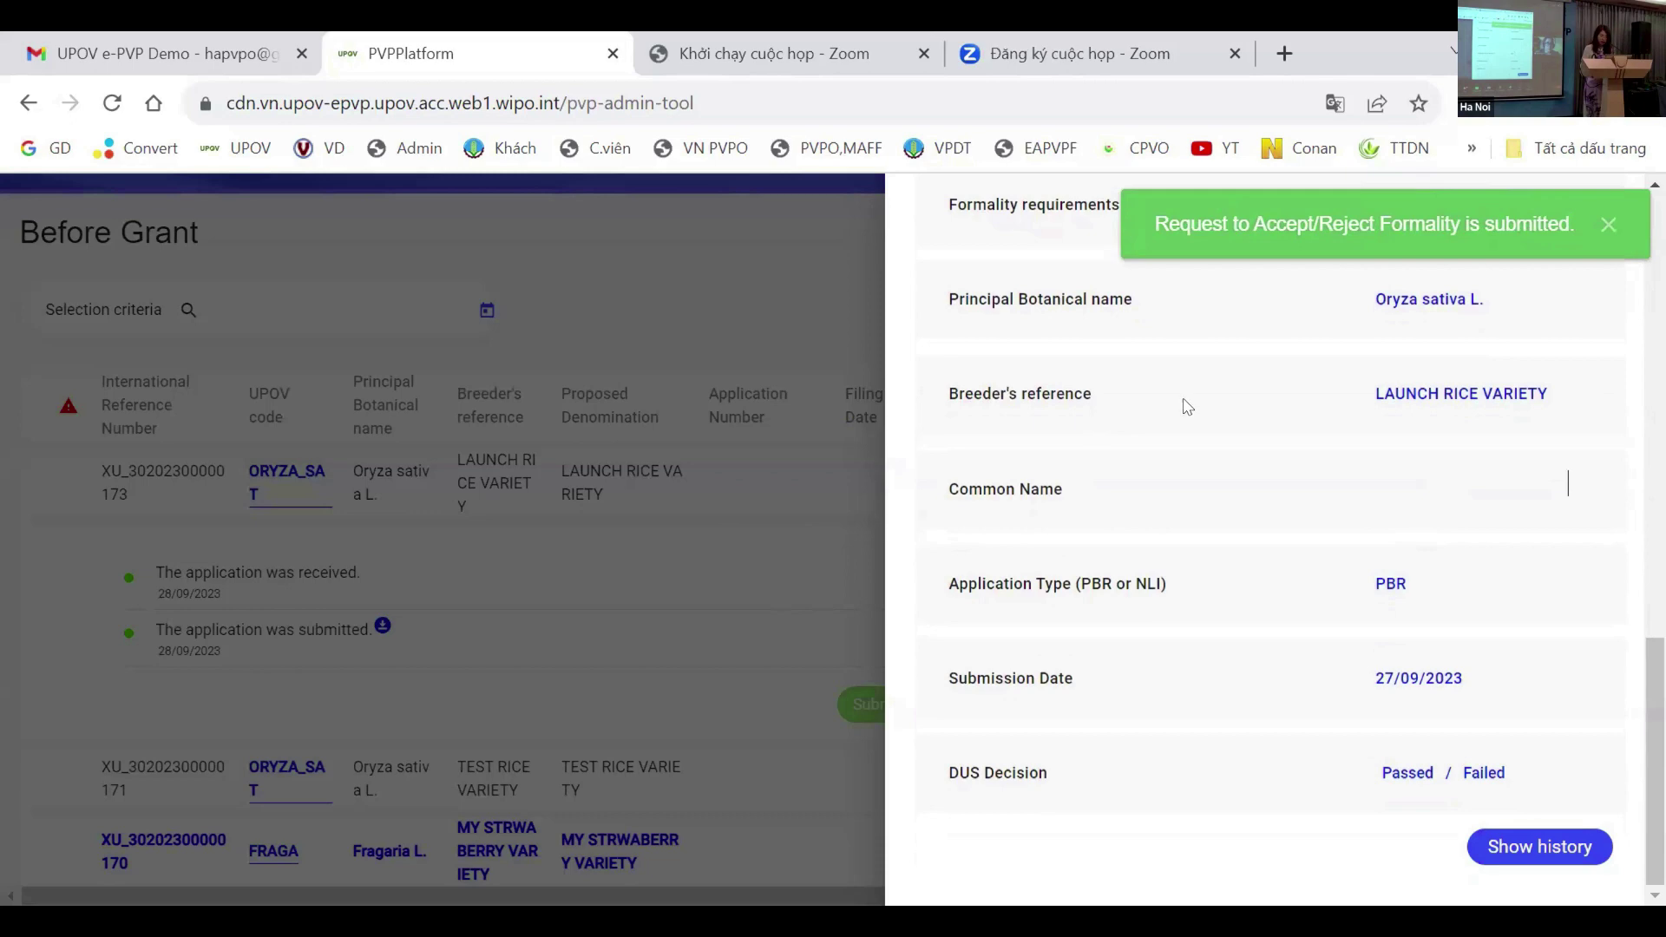
scroll(1293, 472, "up", 15)
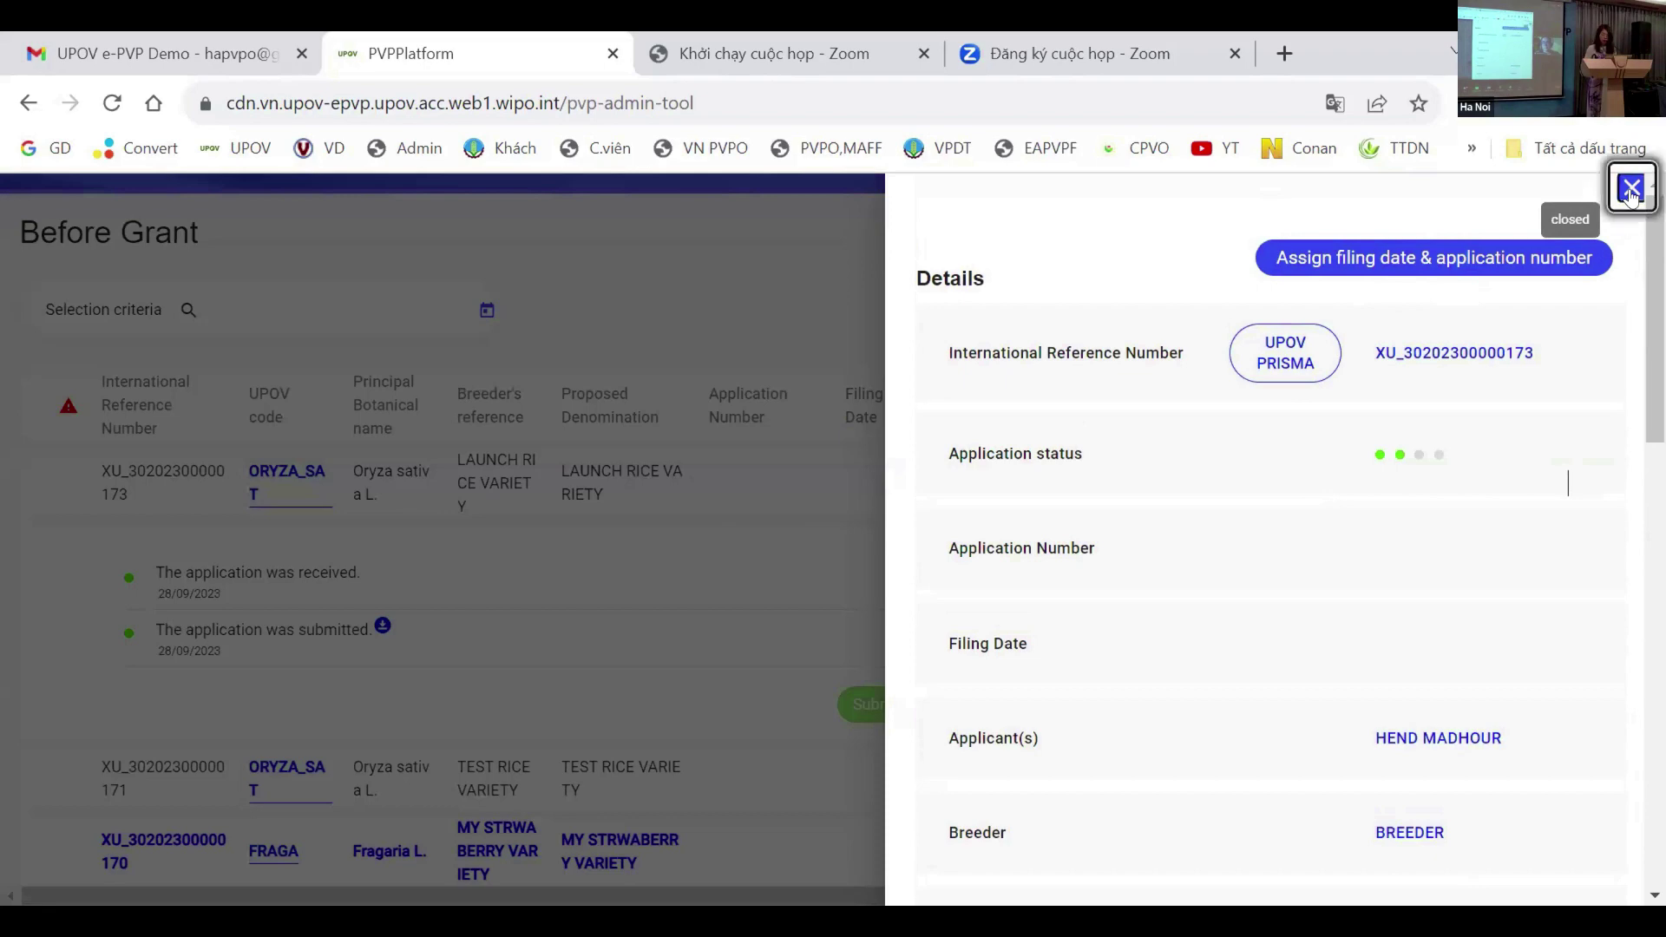
Step: Assign application number 2023_01 and filing date 28/09/2023 to mark the rice application duly filed
left_click(1631, 186)
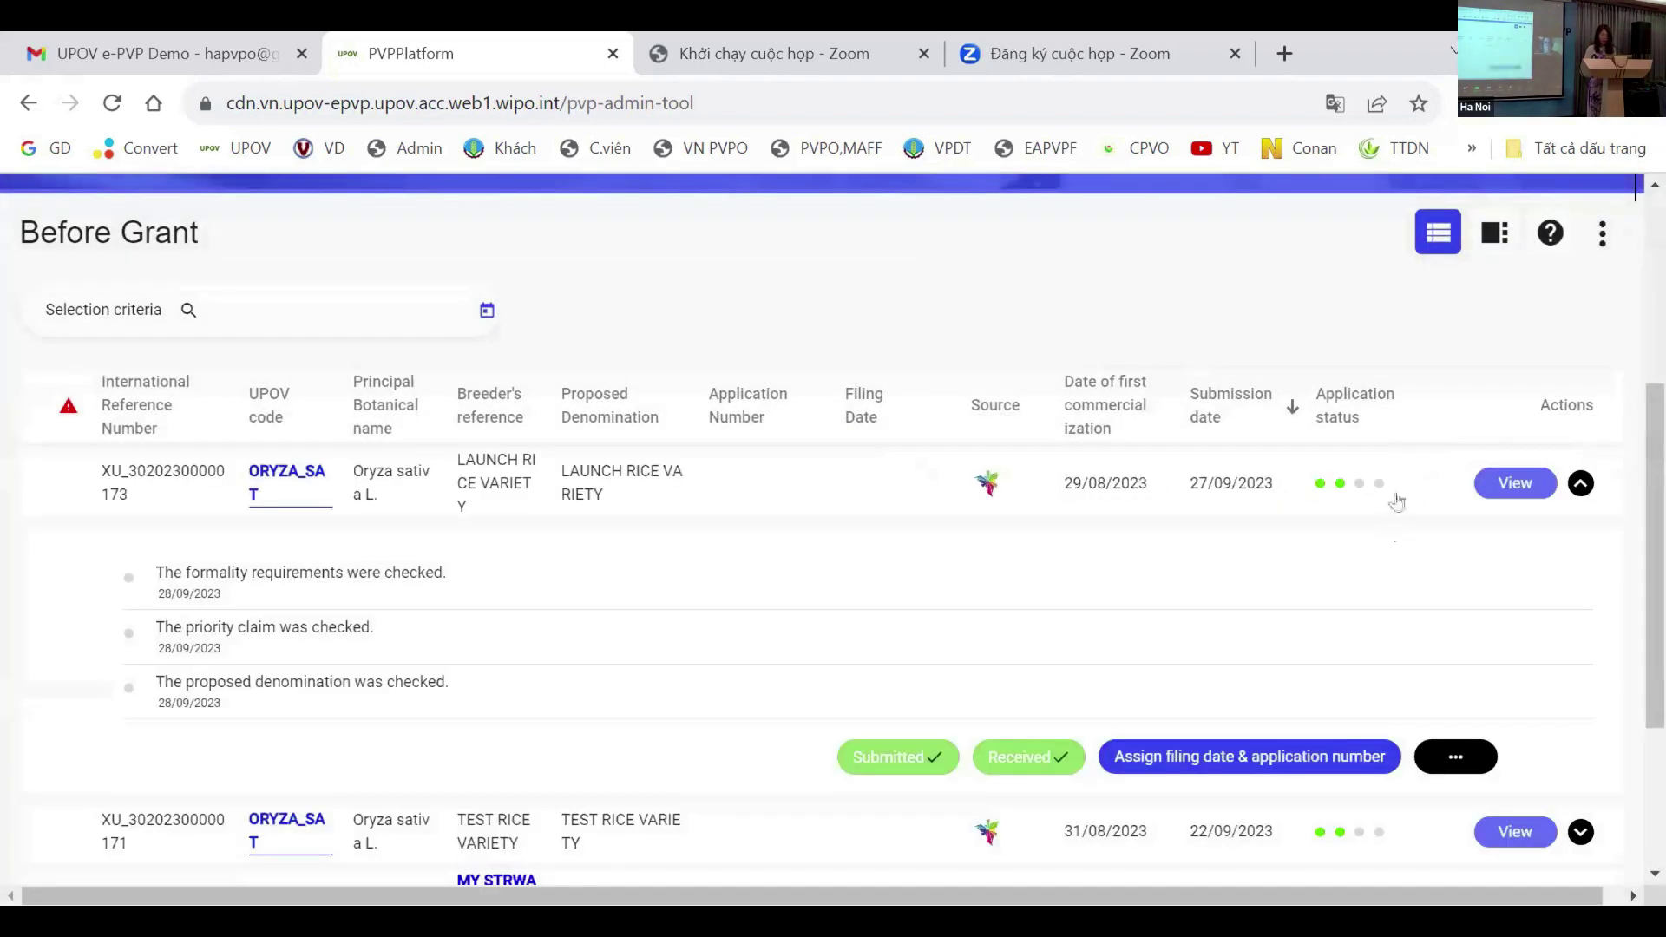
left_click(1254, 766)
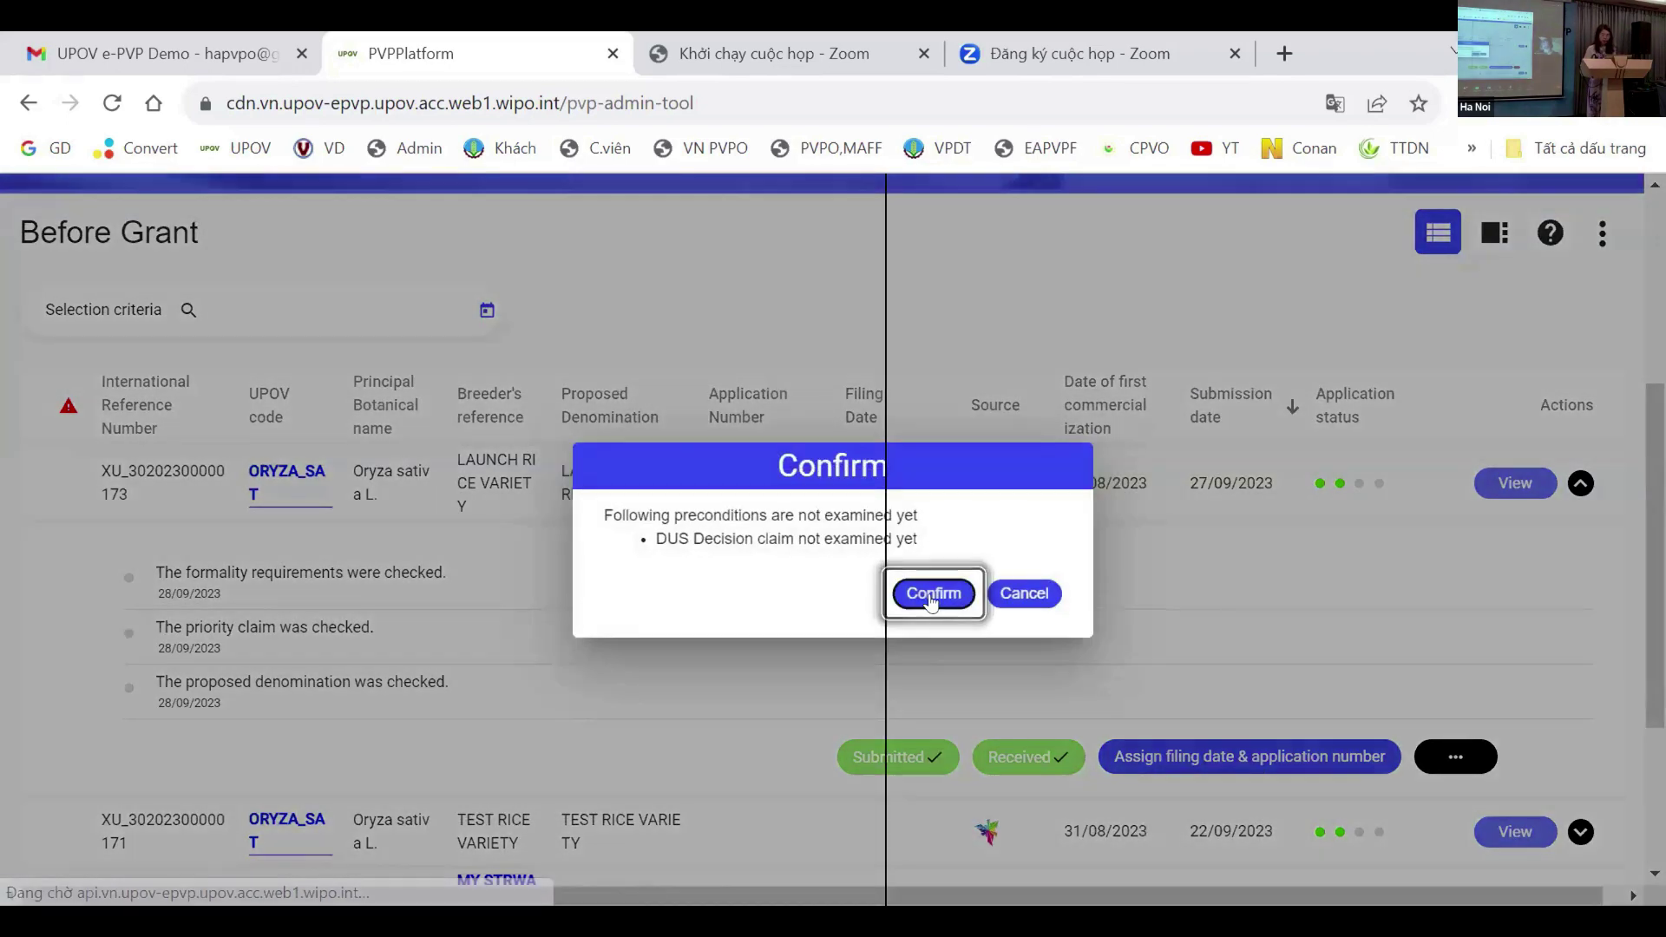
left_click(933, 595)
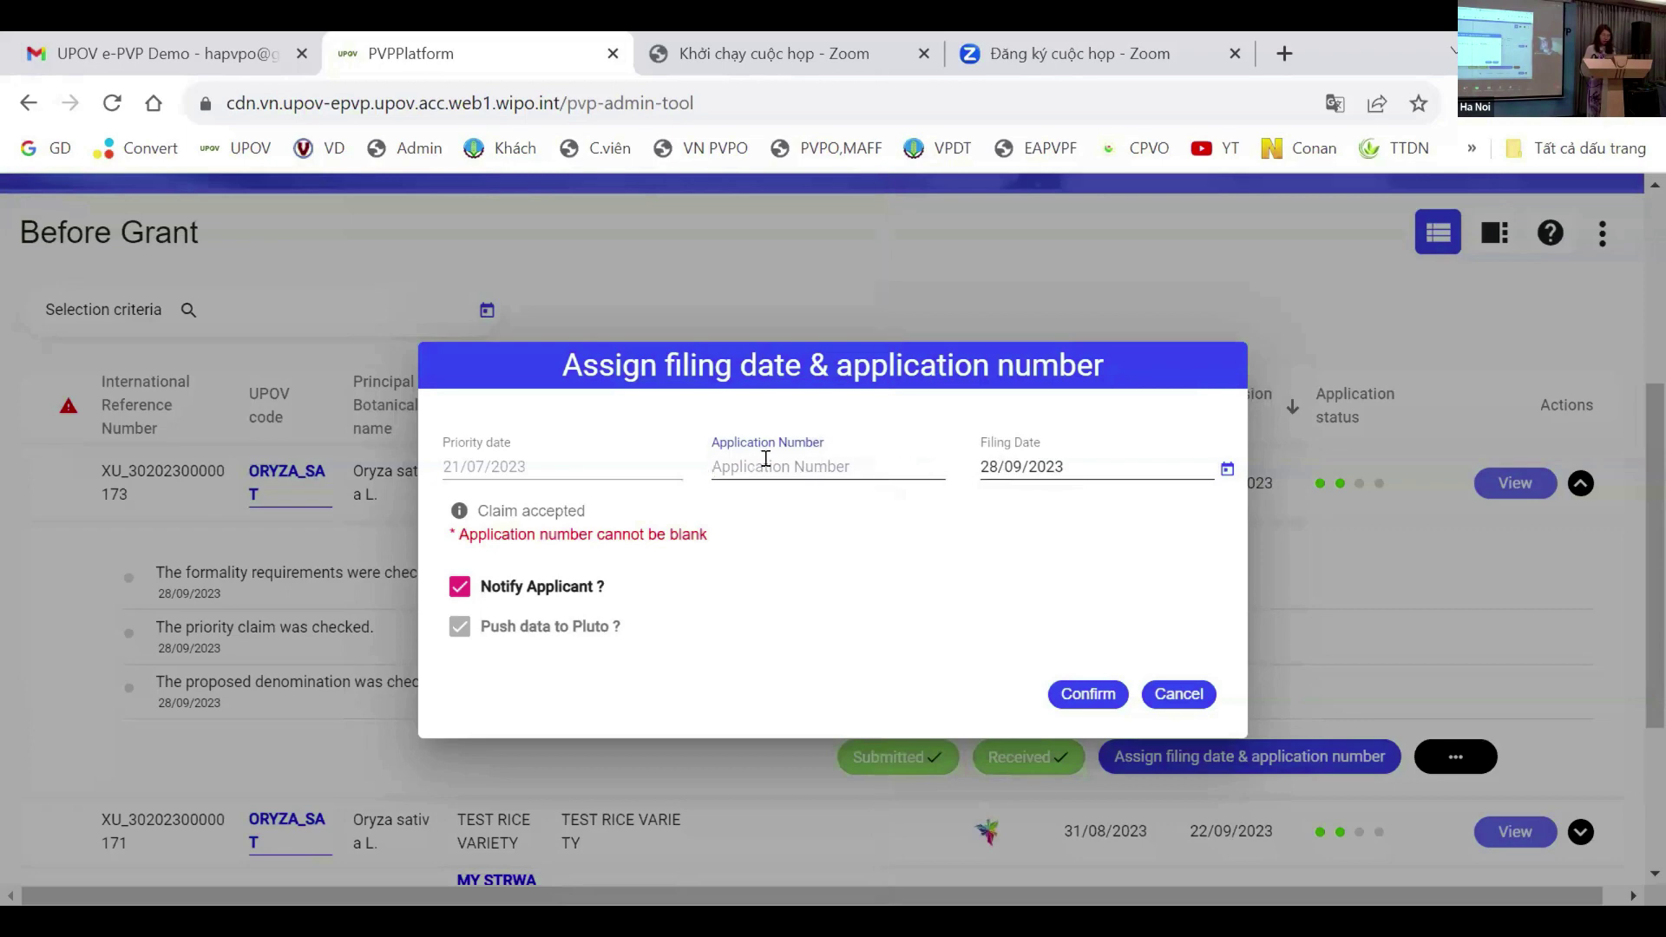
type("2023_01")
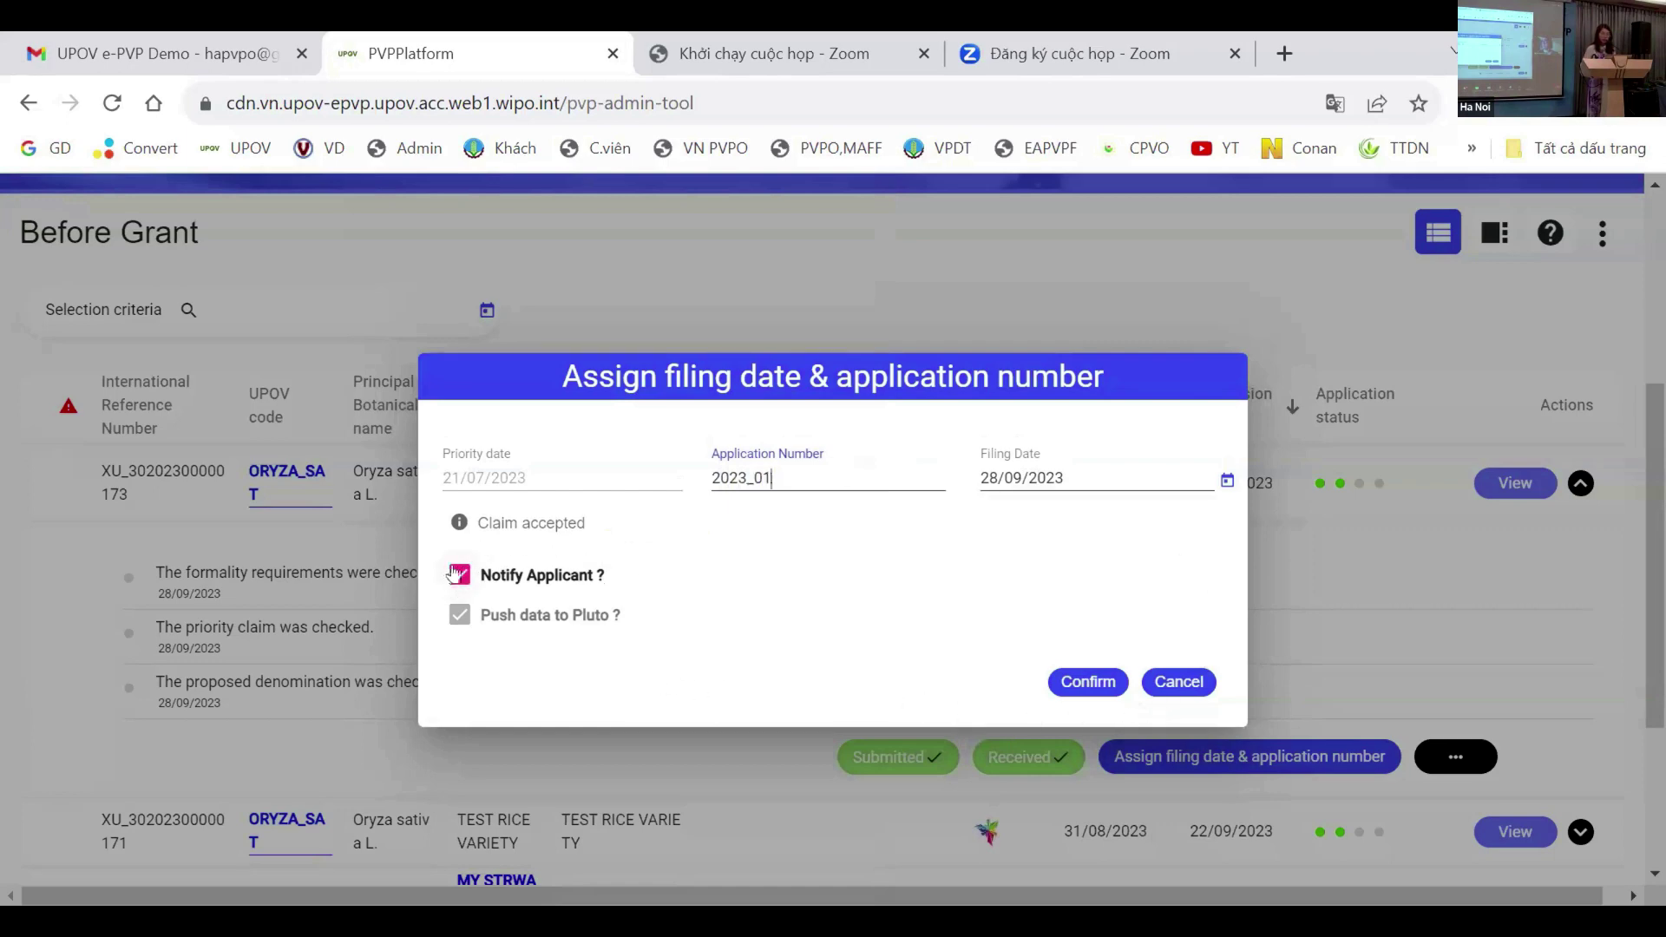
left_click(1084, 683)
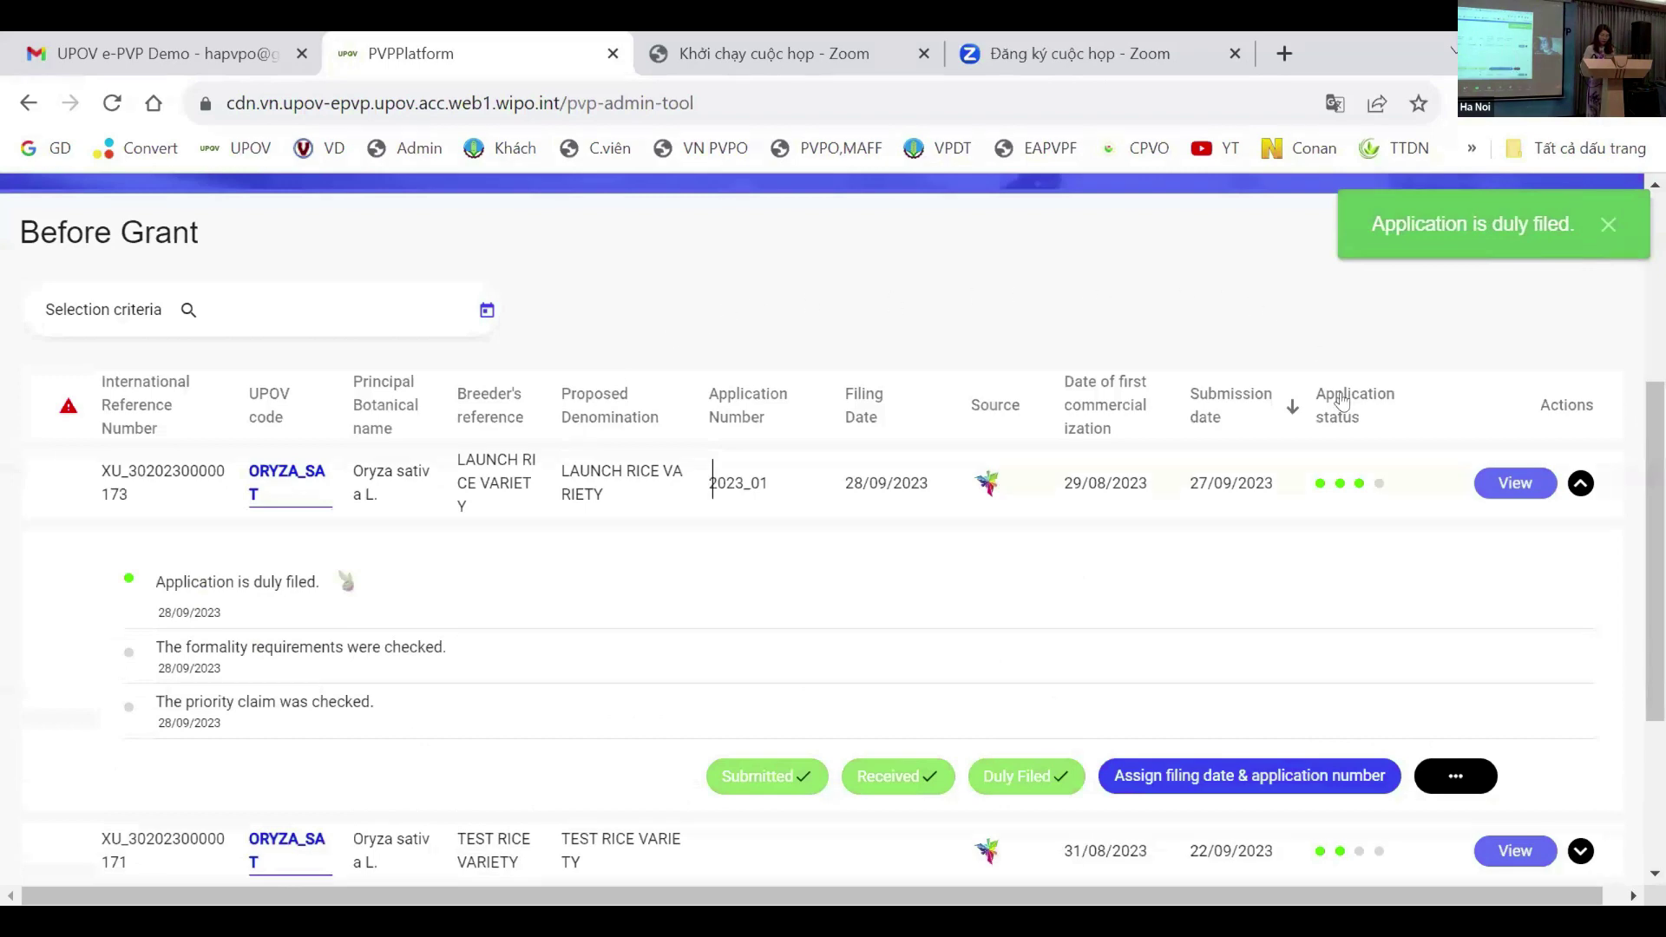
scroll(1532, 619, "down", 1)
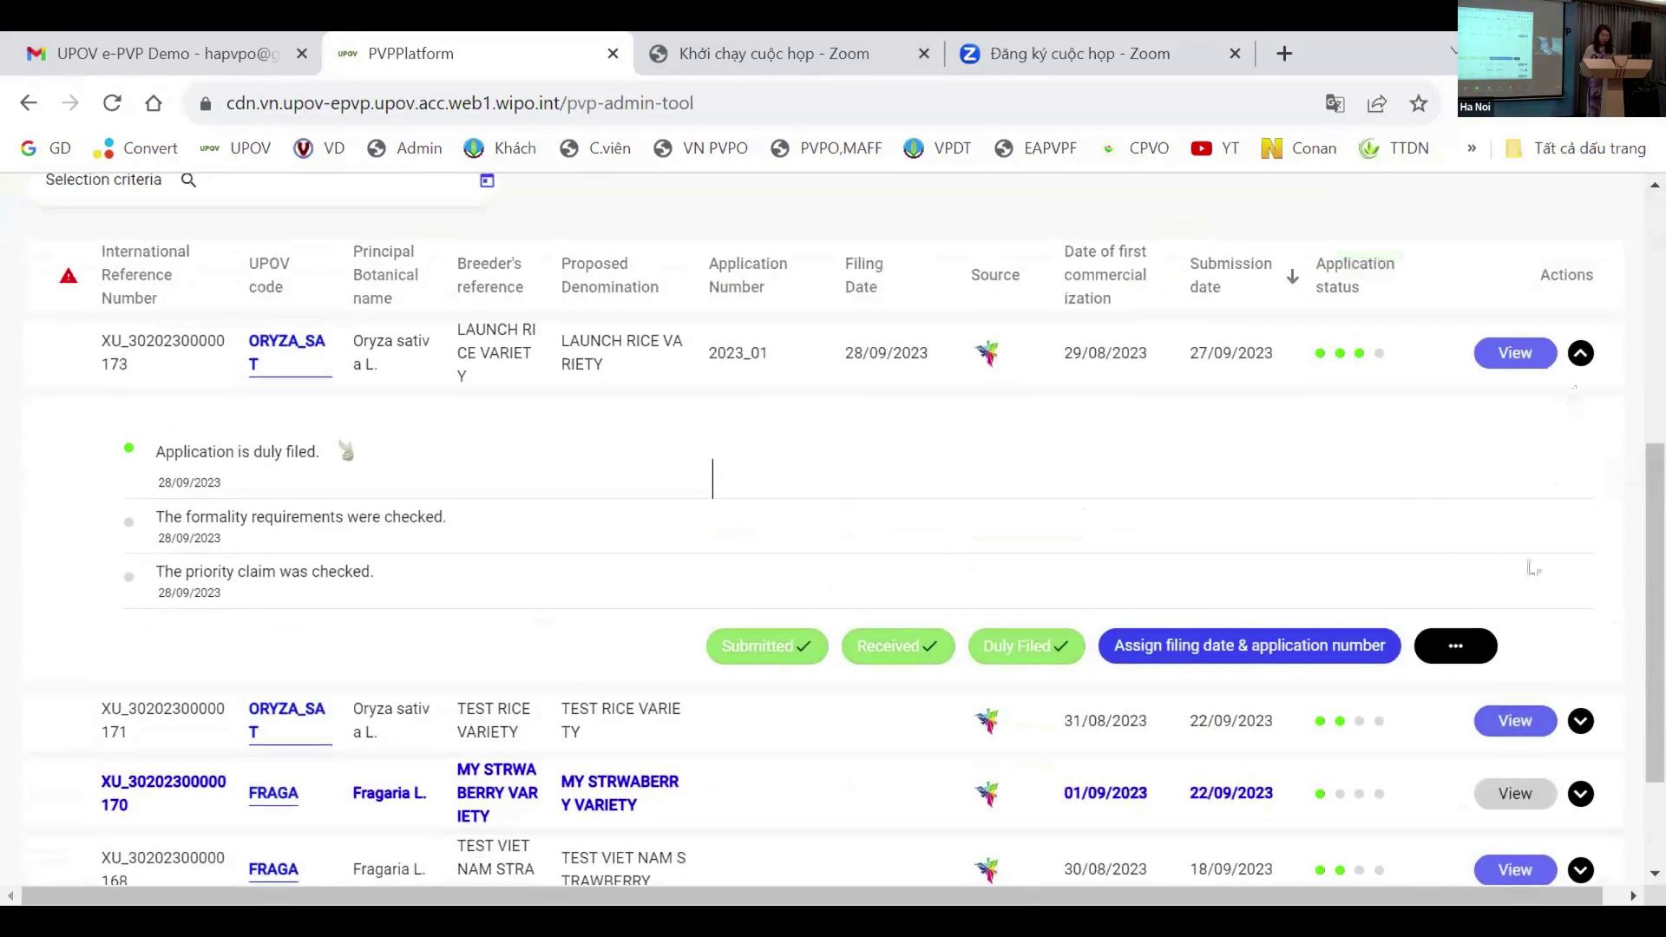
Step: Open the rice application's details and mark its DUS decision as Passed
left_click(1519, 352)
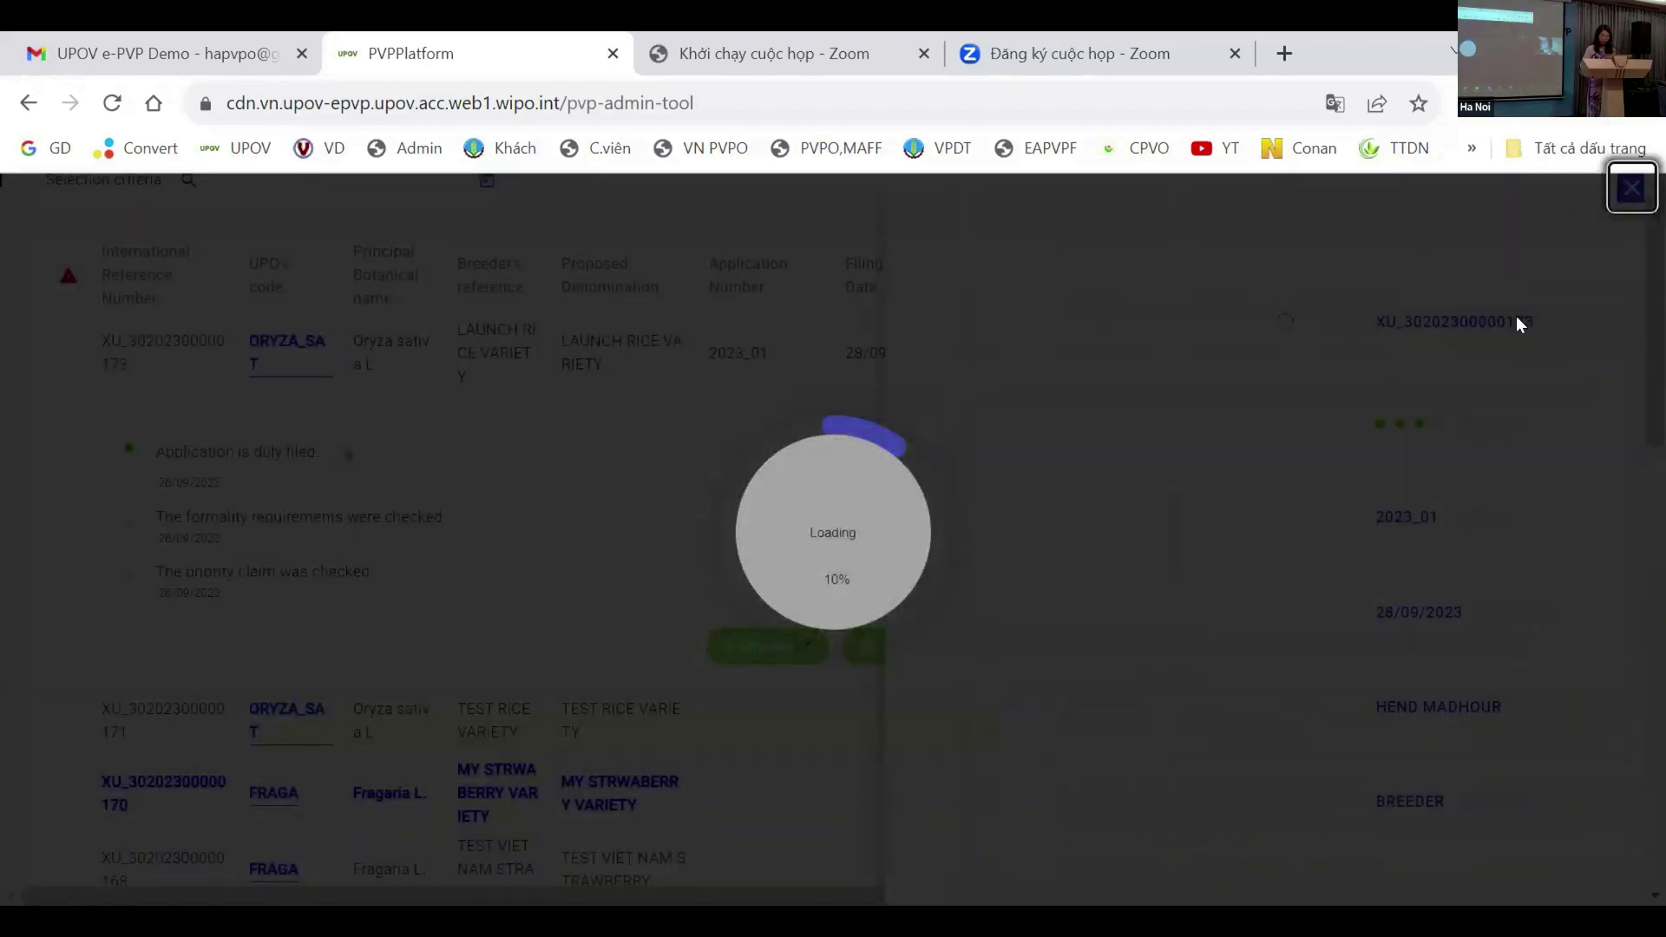
scroll(1128, 512, "down", 15)
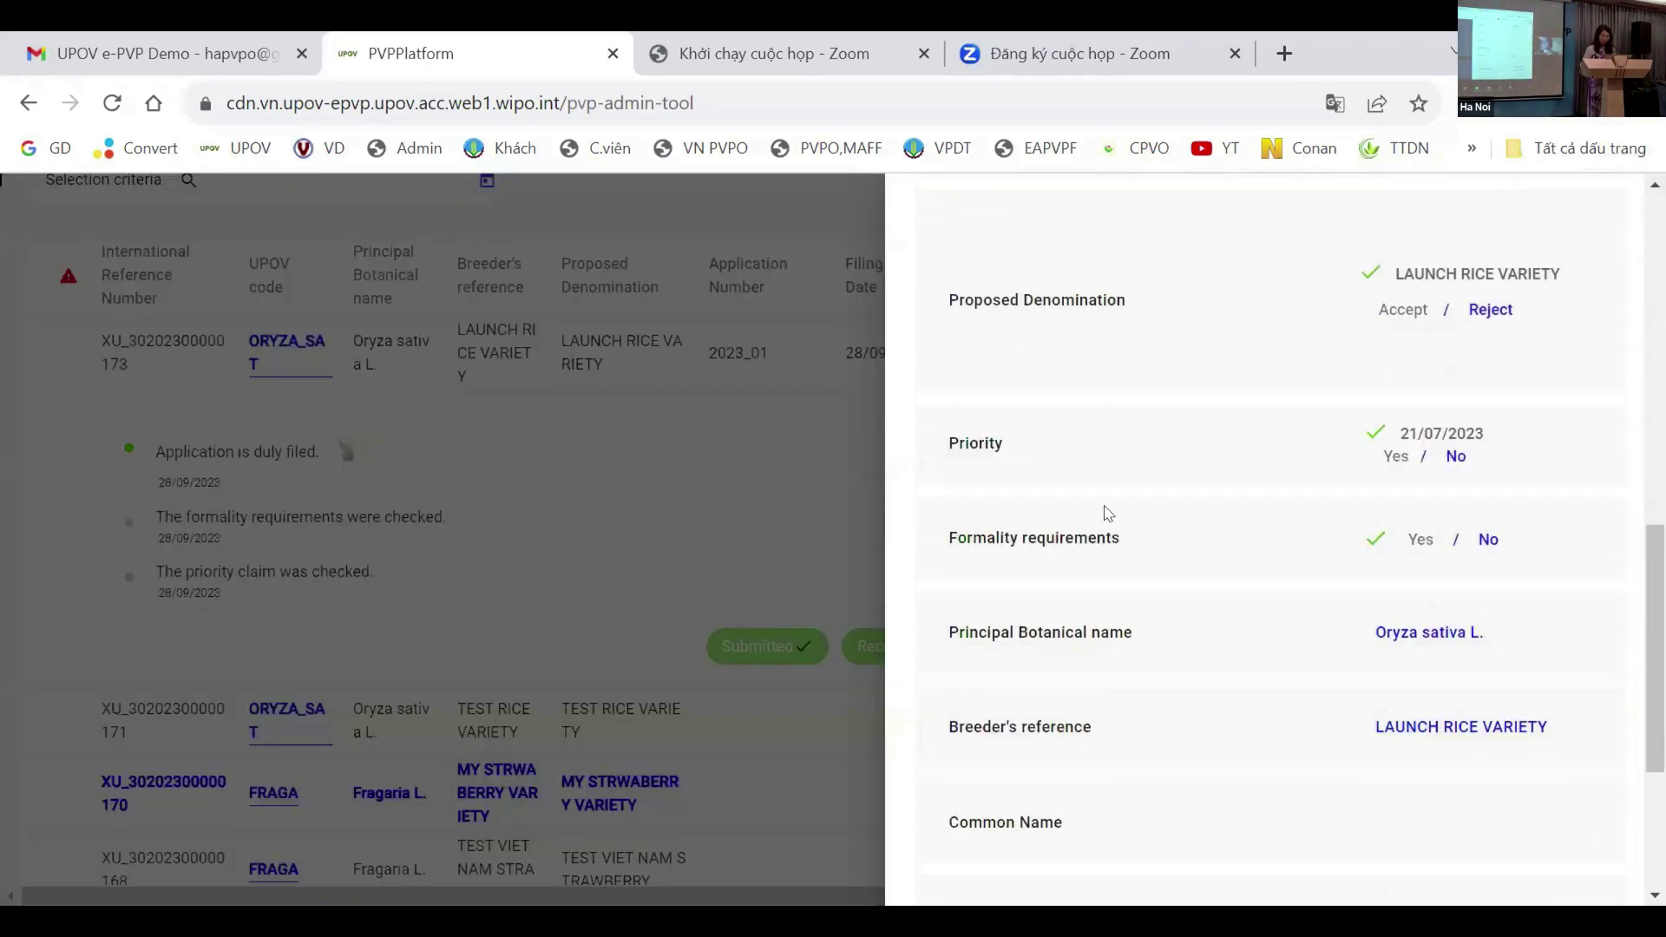
scroll(1164, 486, "down", 1)
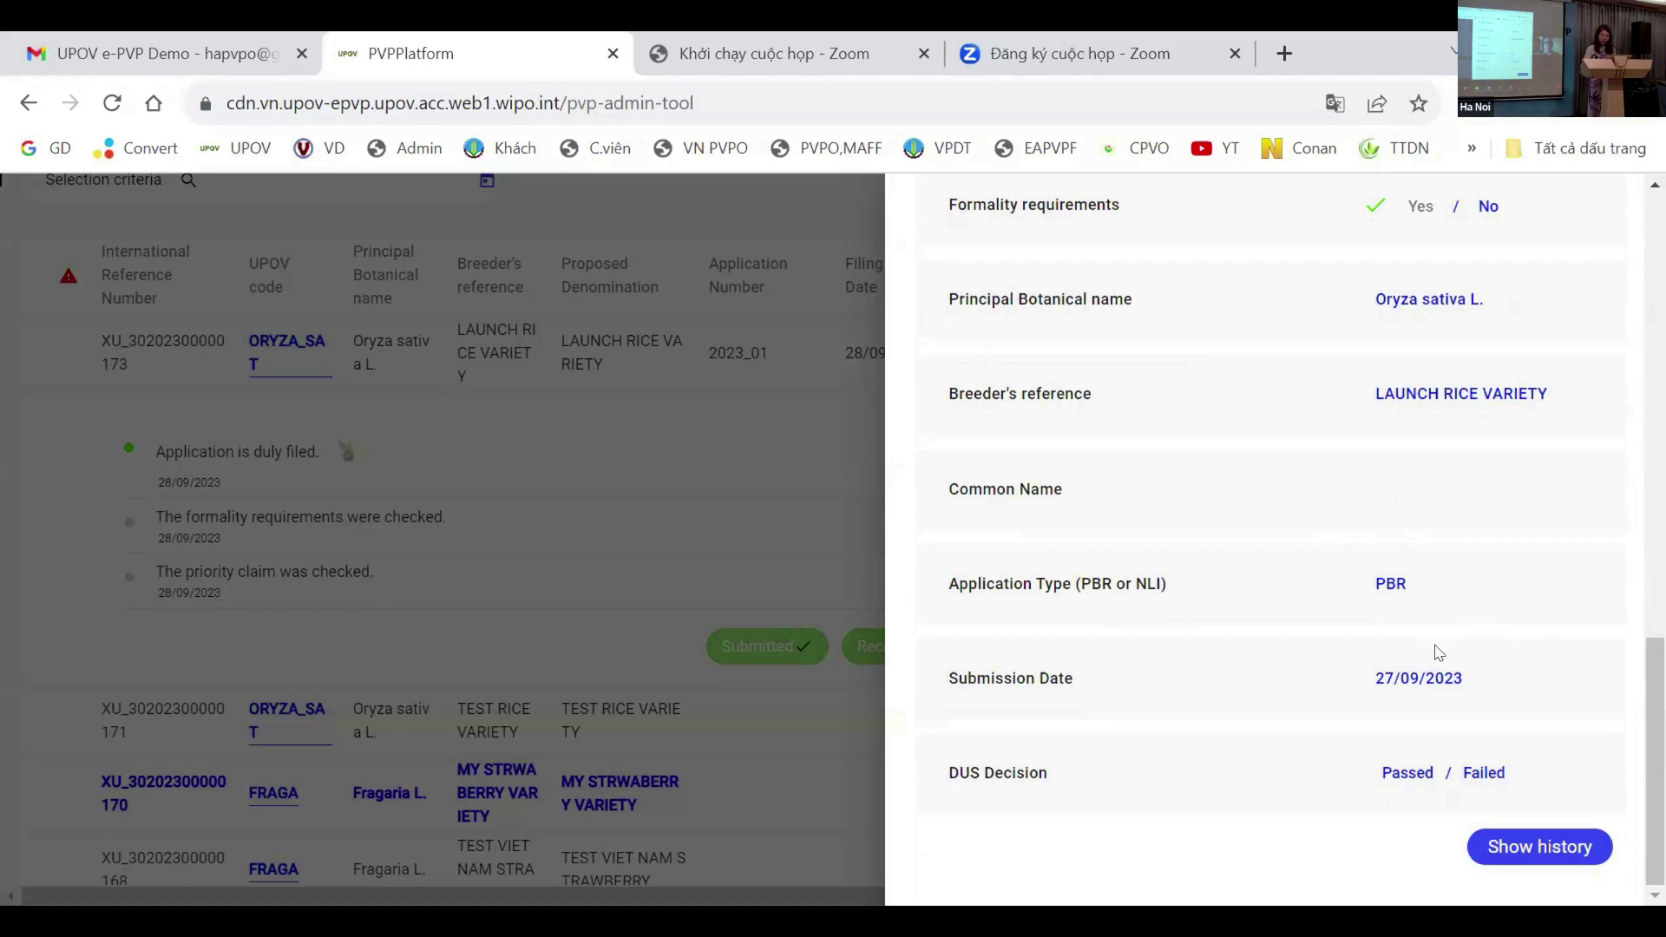
left_click(1389, 776)
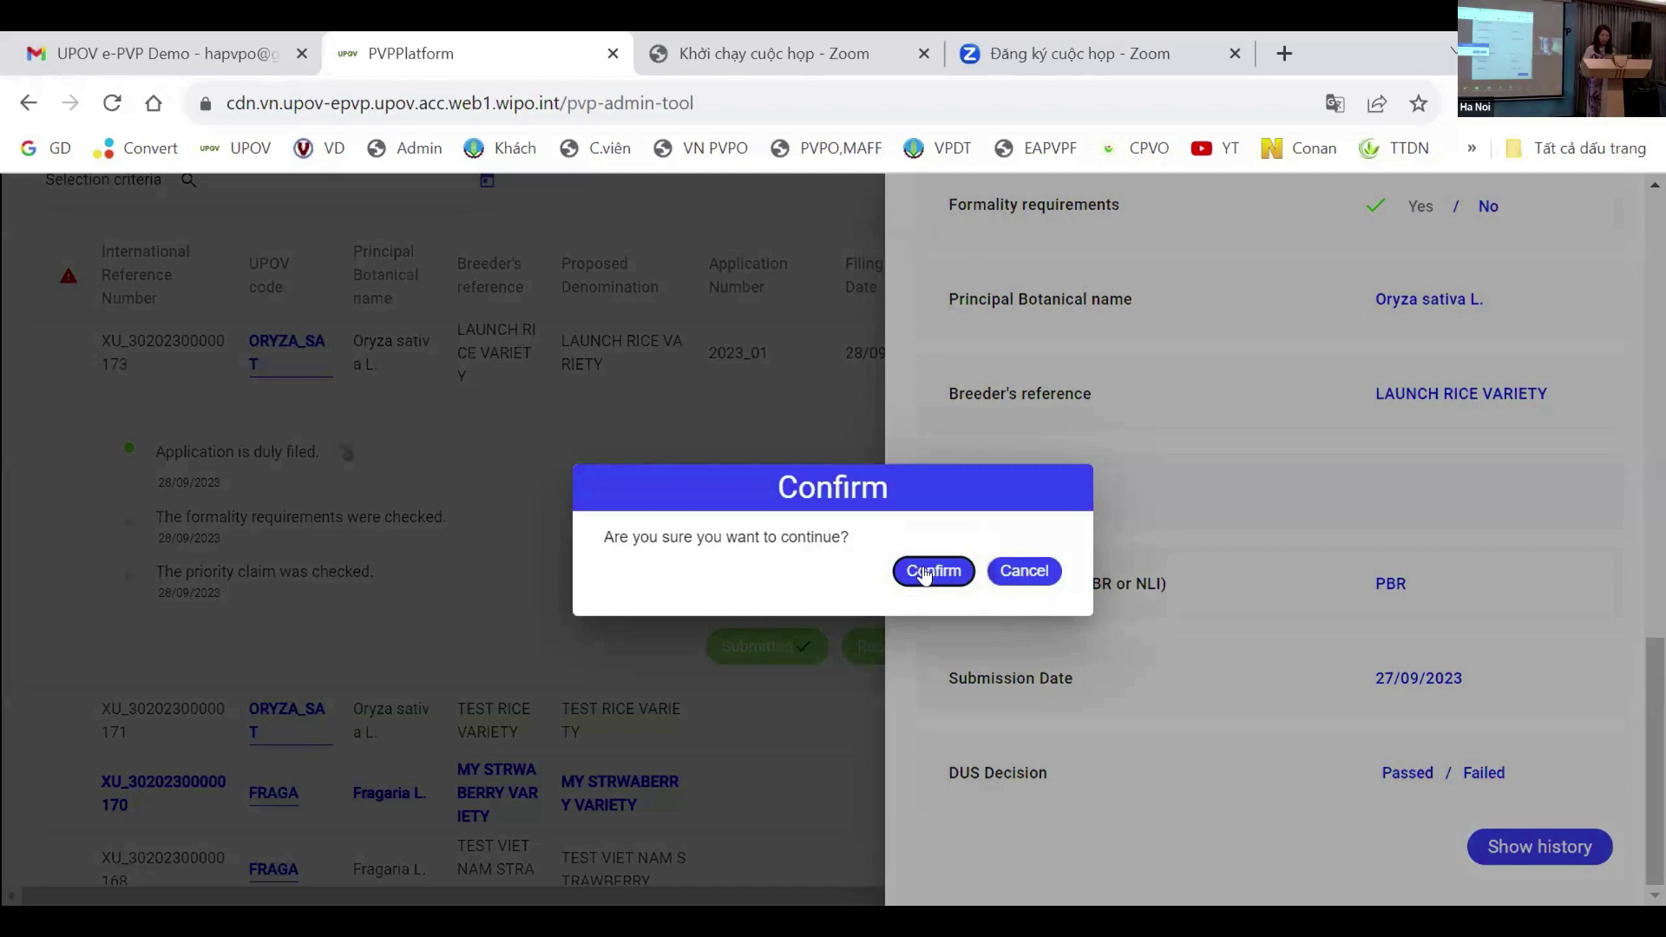
left_click(926, 573)
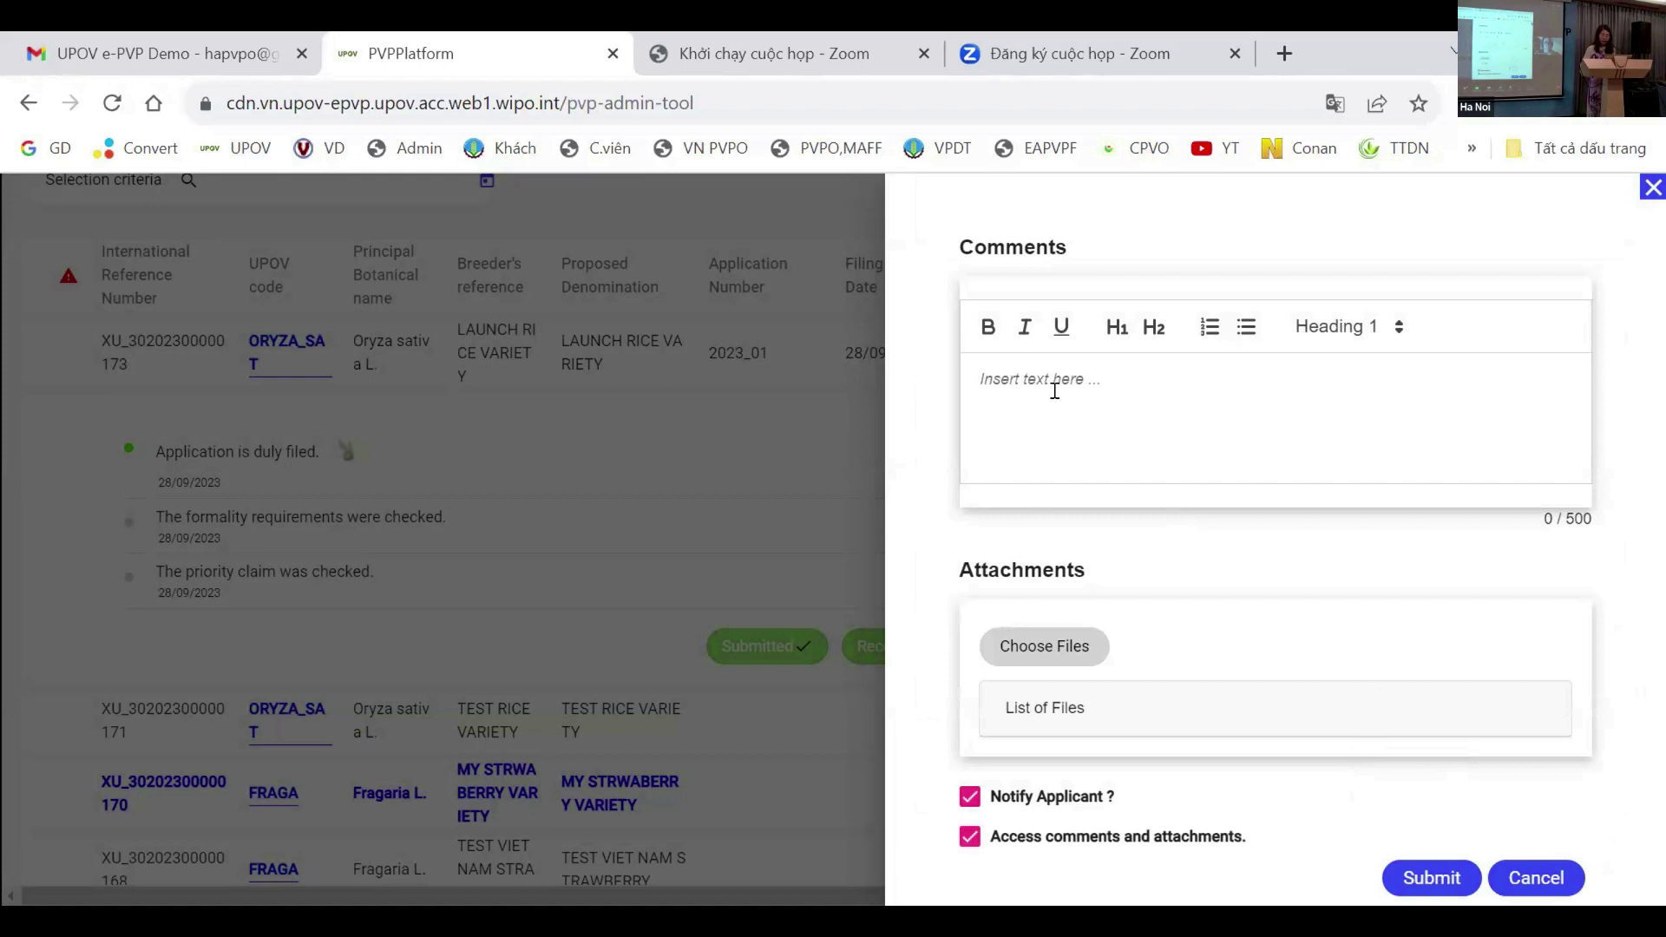
Step: Submit the DUS decision with comment 'ok' and no attachment, then verify it shows Passed
left_click(1040, 657)
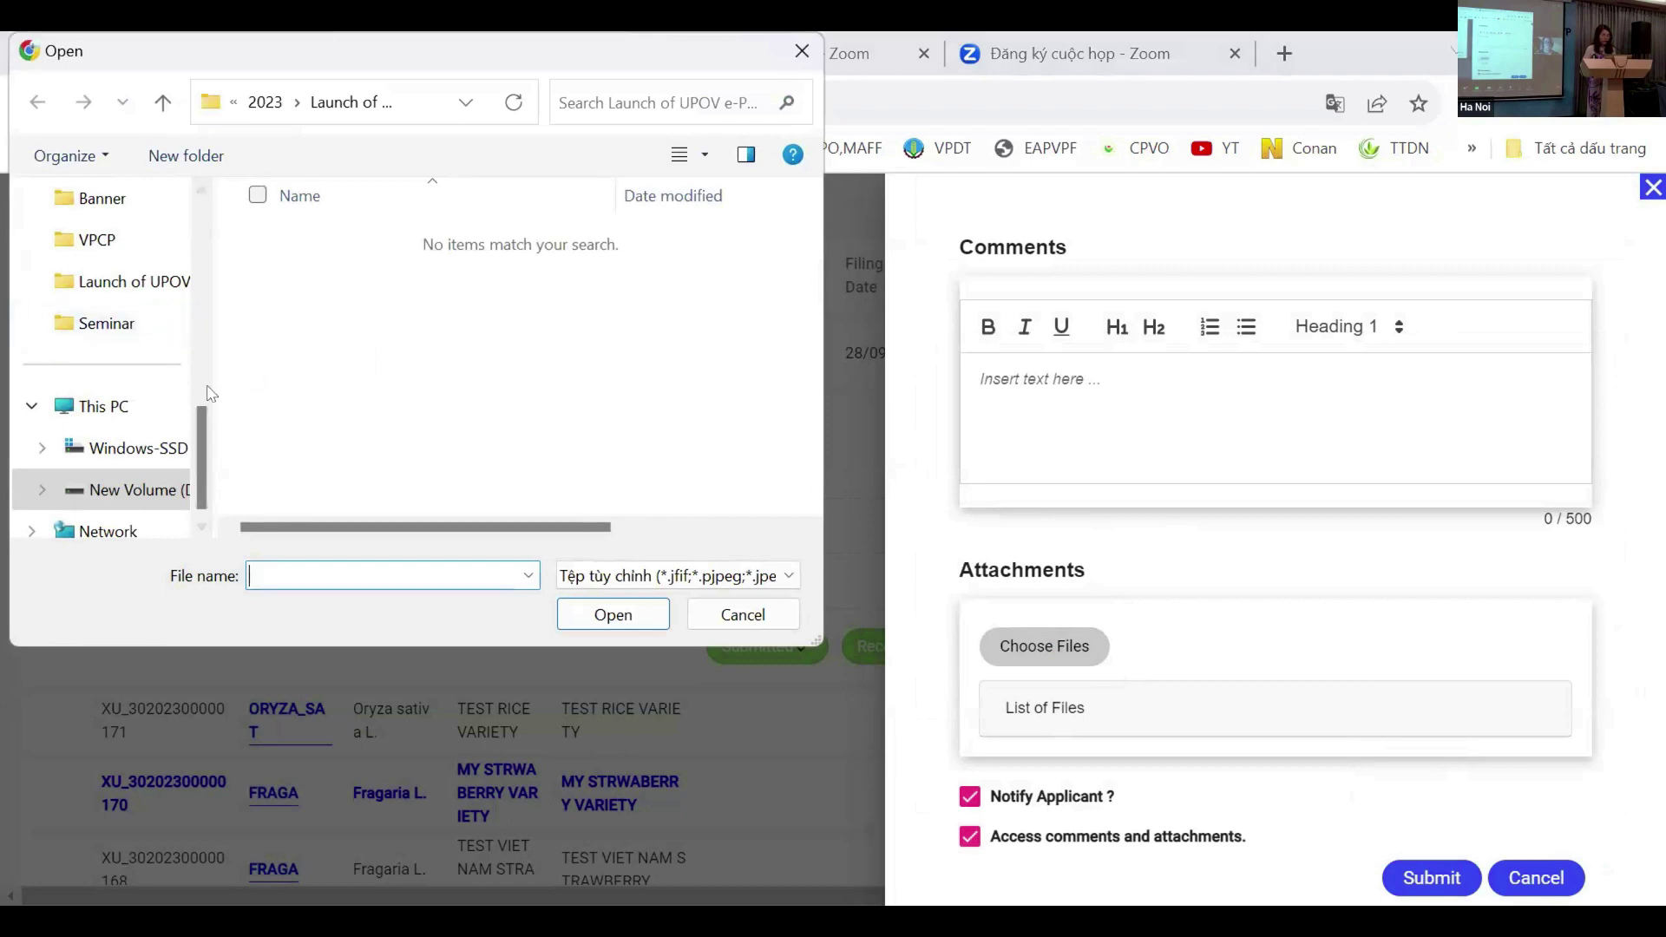
scroll(150, 405, "down", 1)
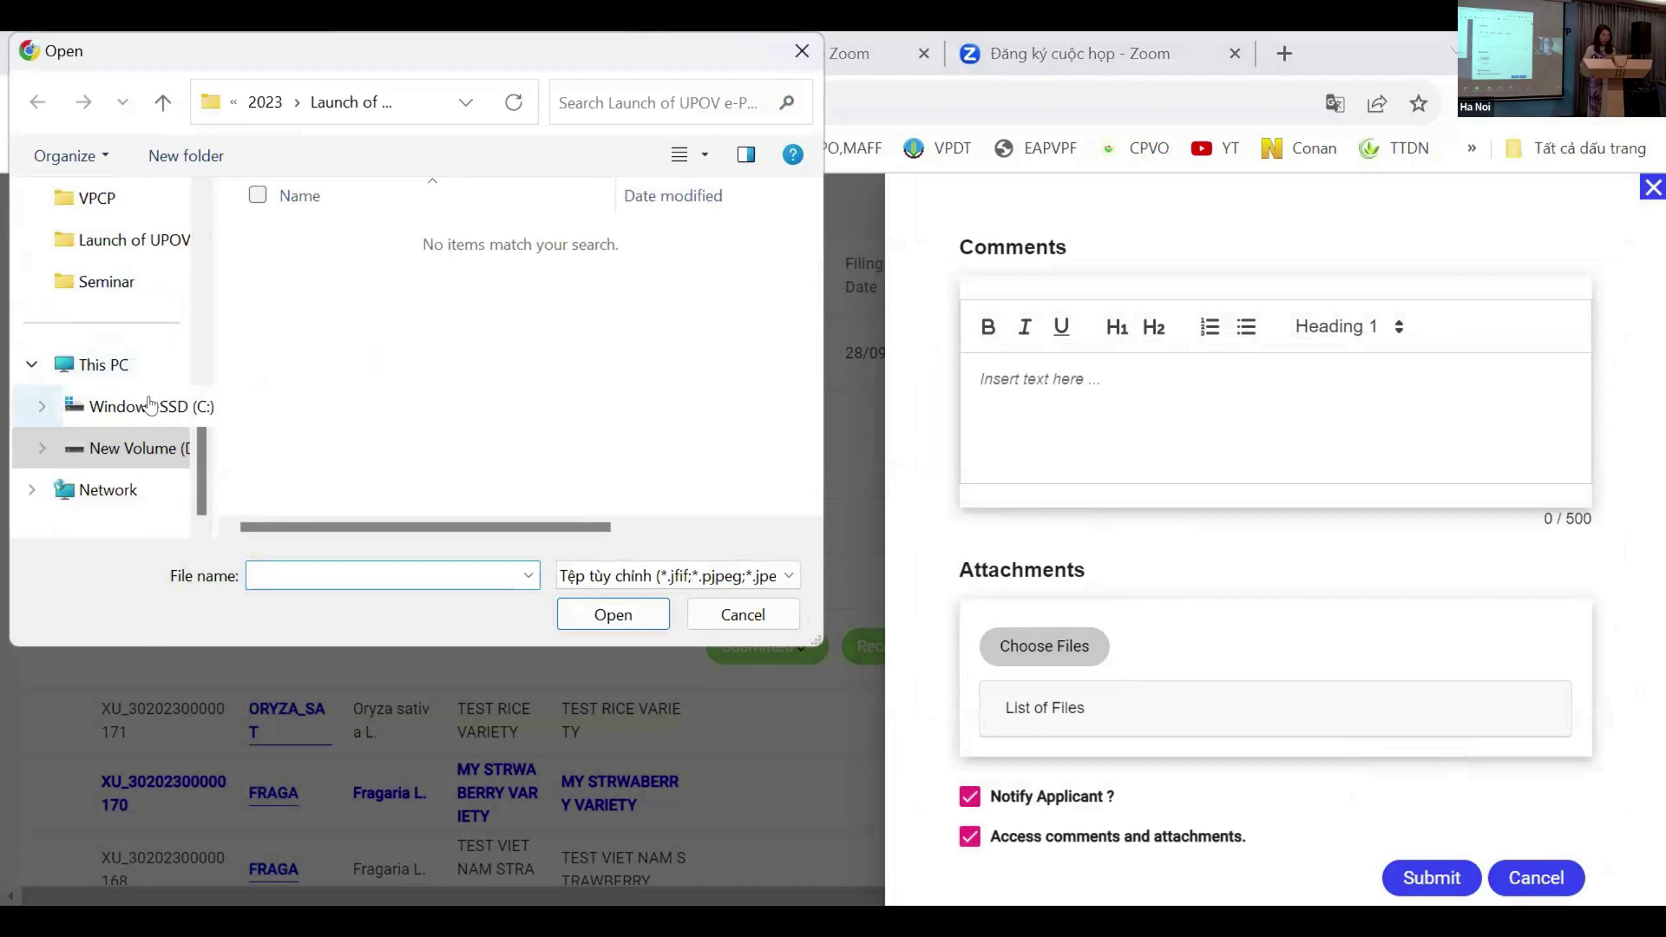
left_click(743, 614)
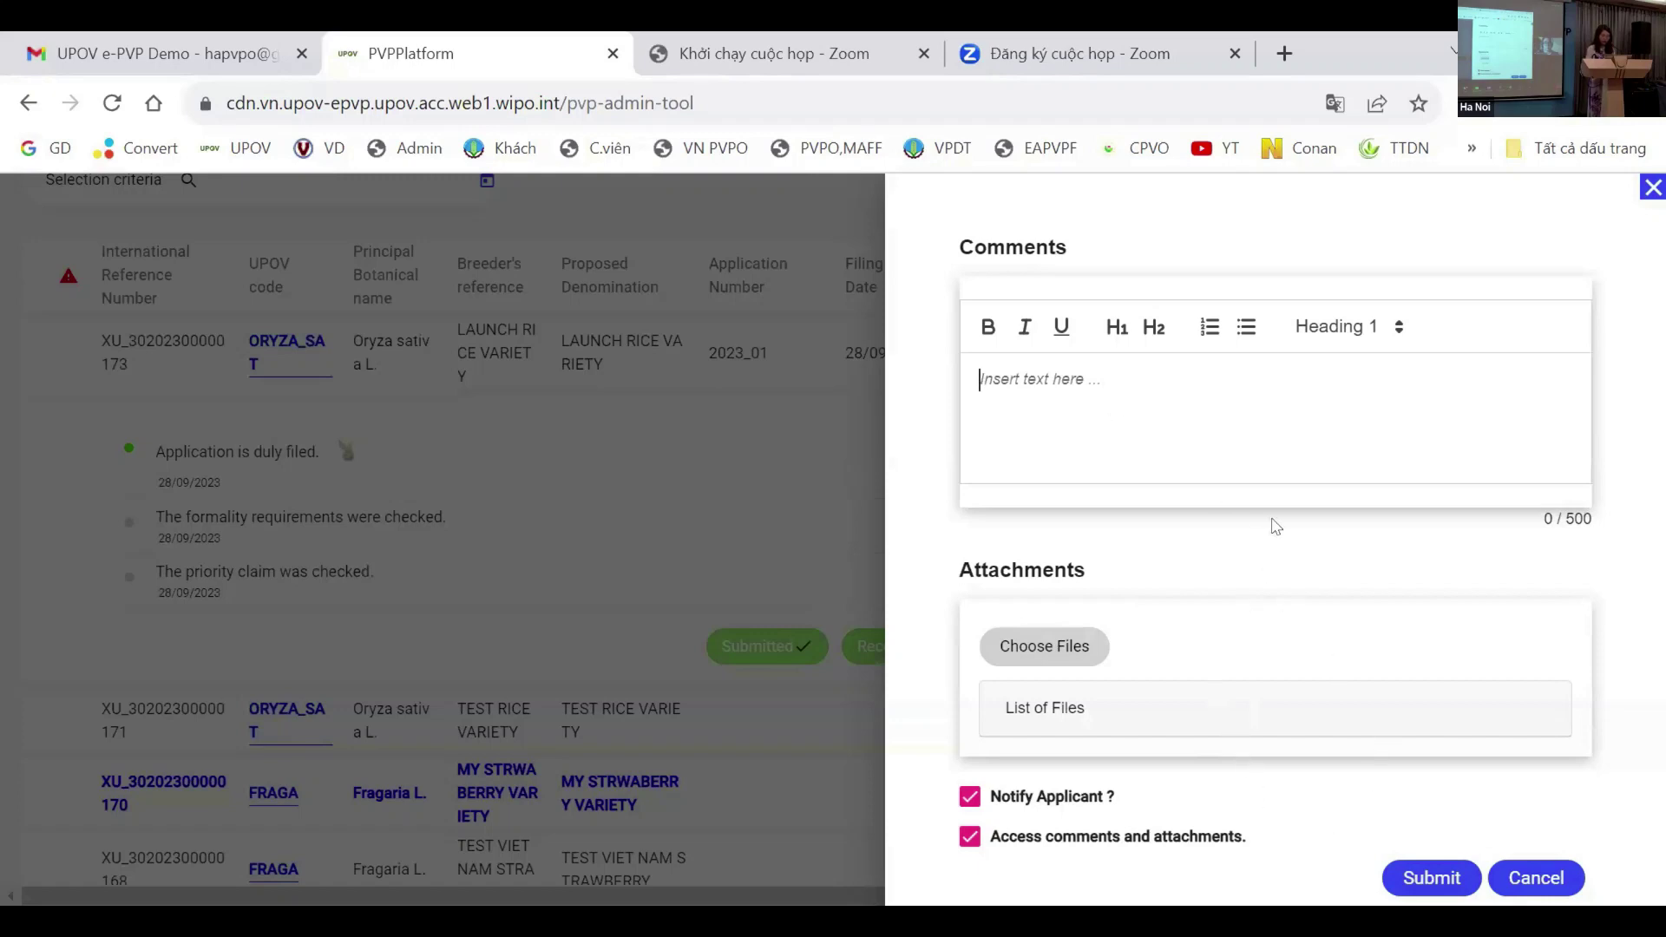
left_click(1202, 418)
type("ok")
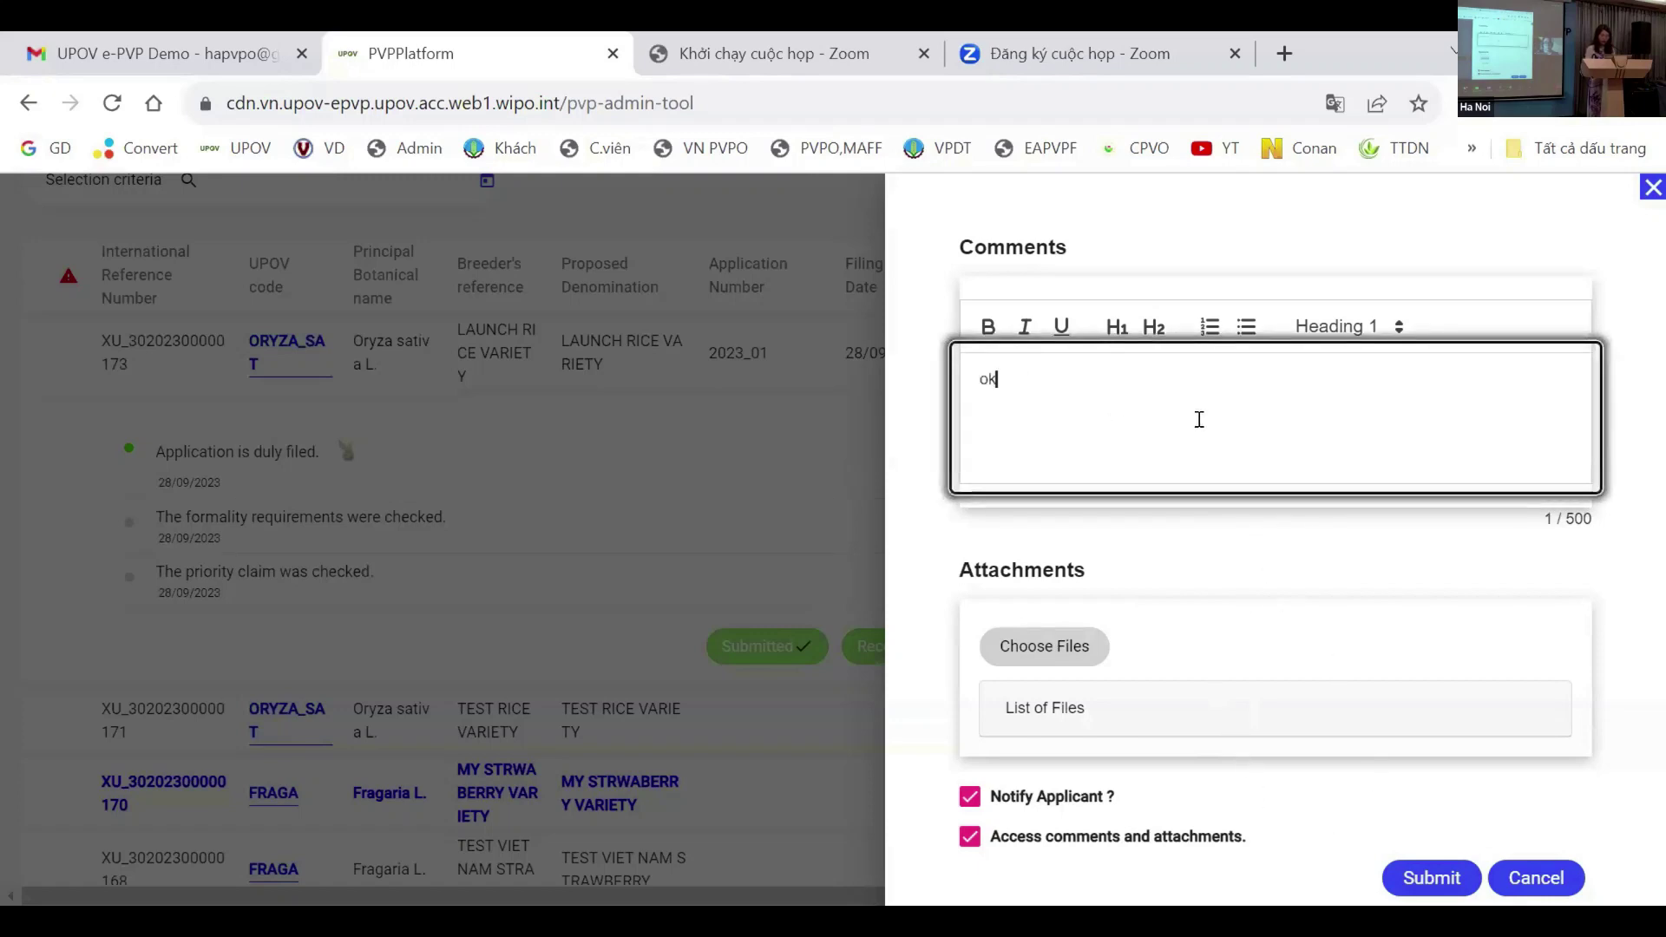
left_click(1427, 881)
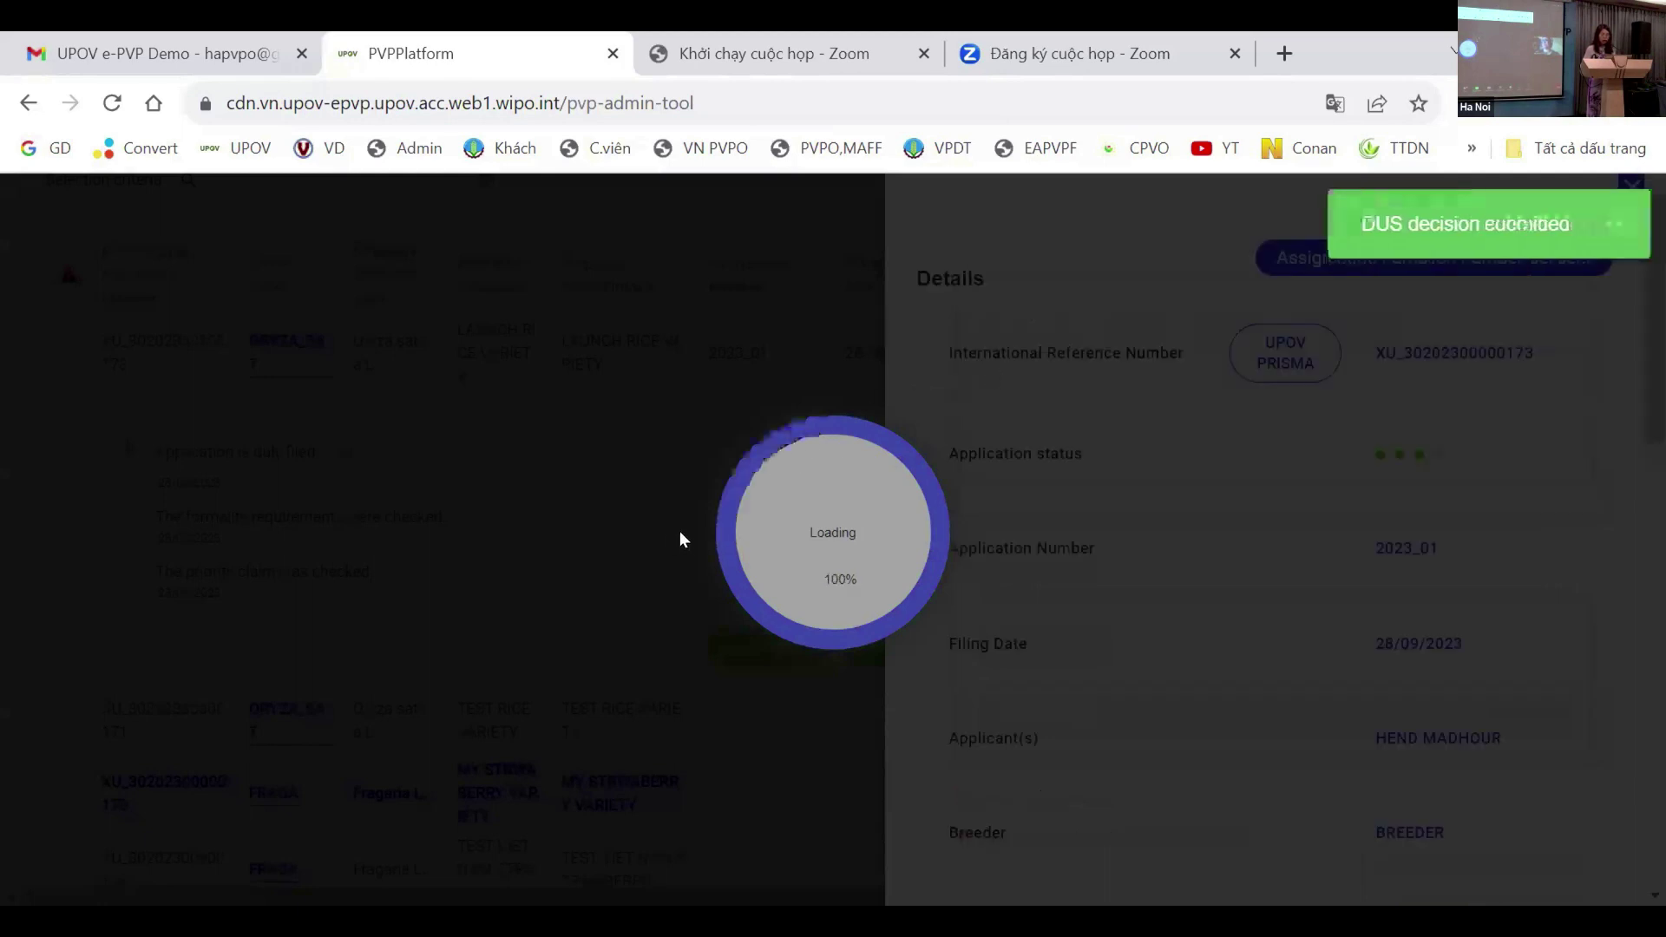
scroll(996, 538, "down", 10)
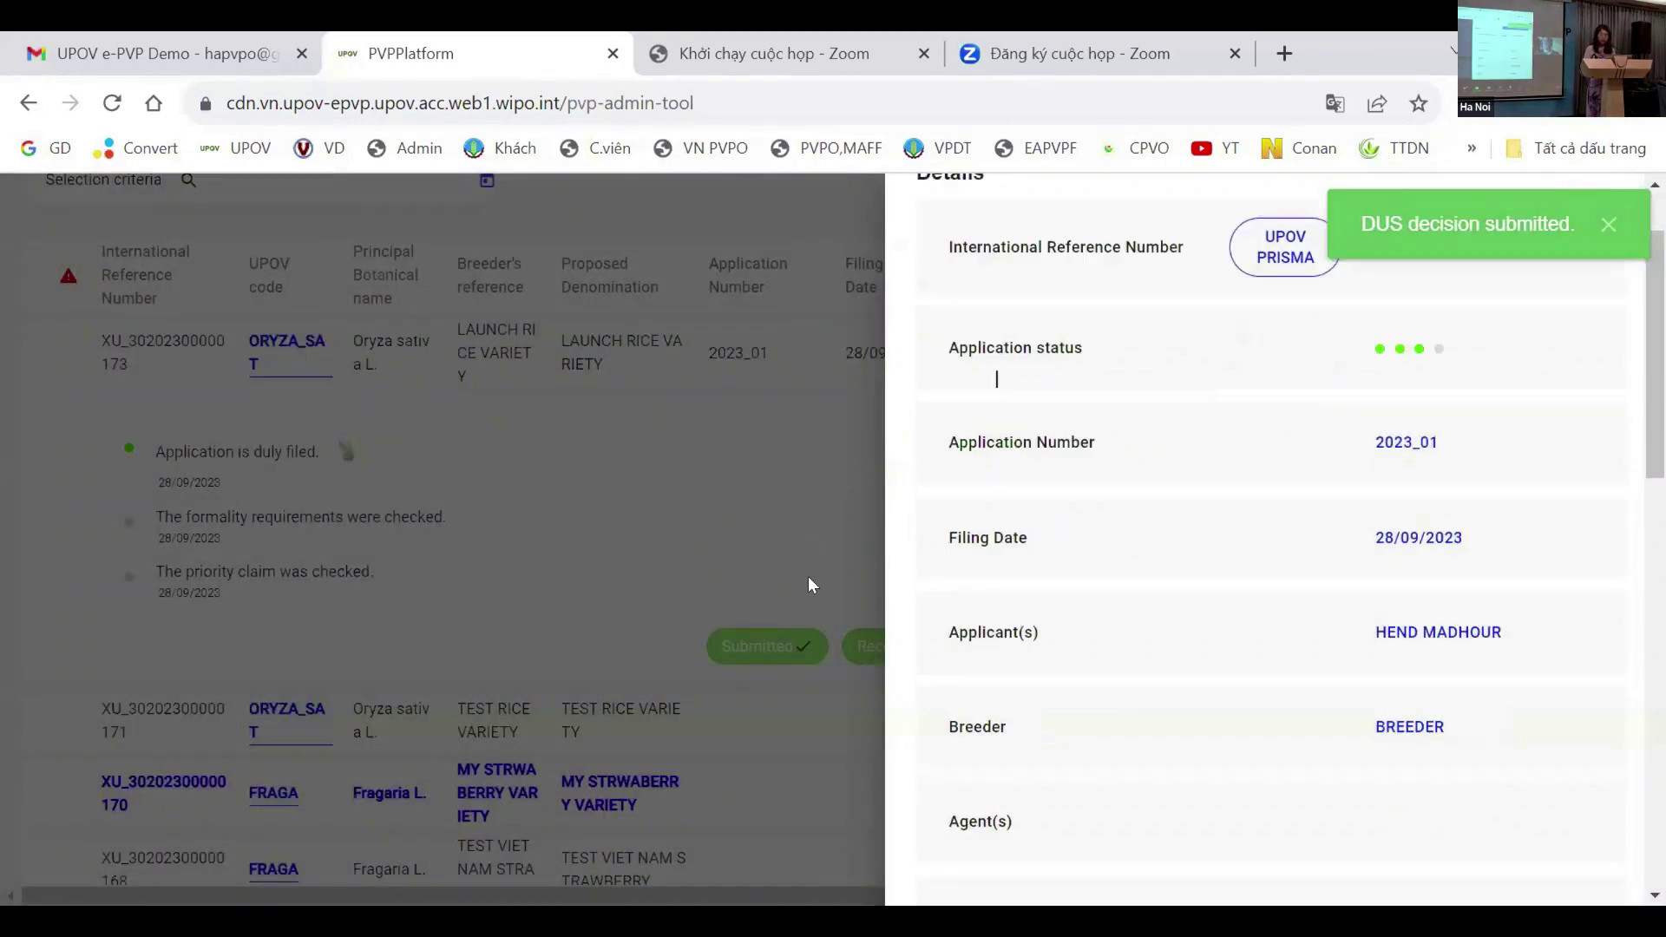
scroll(1212, 586, "down", 5)
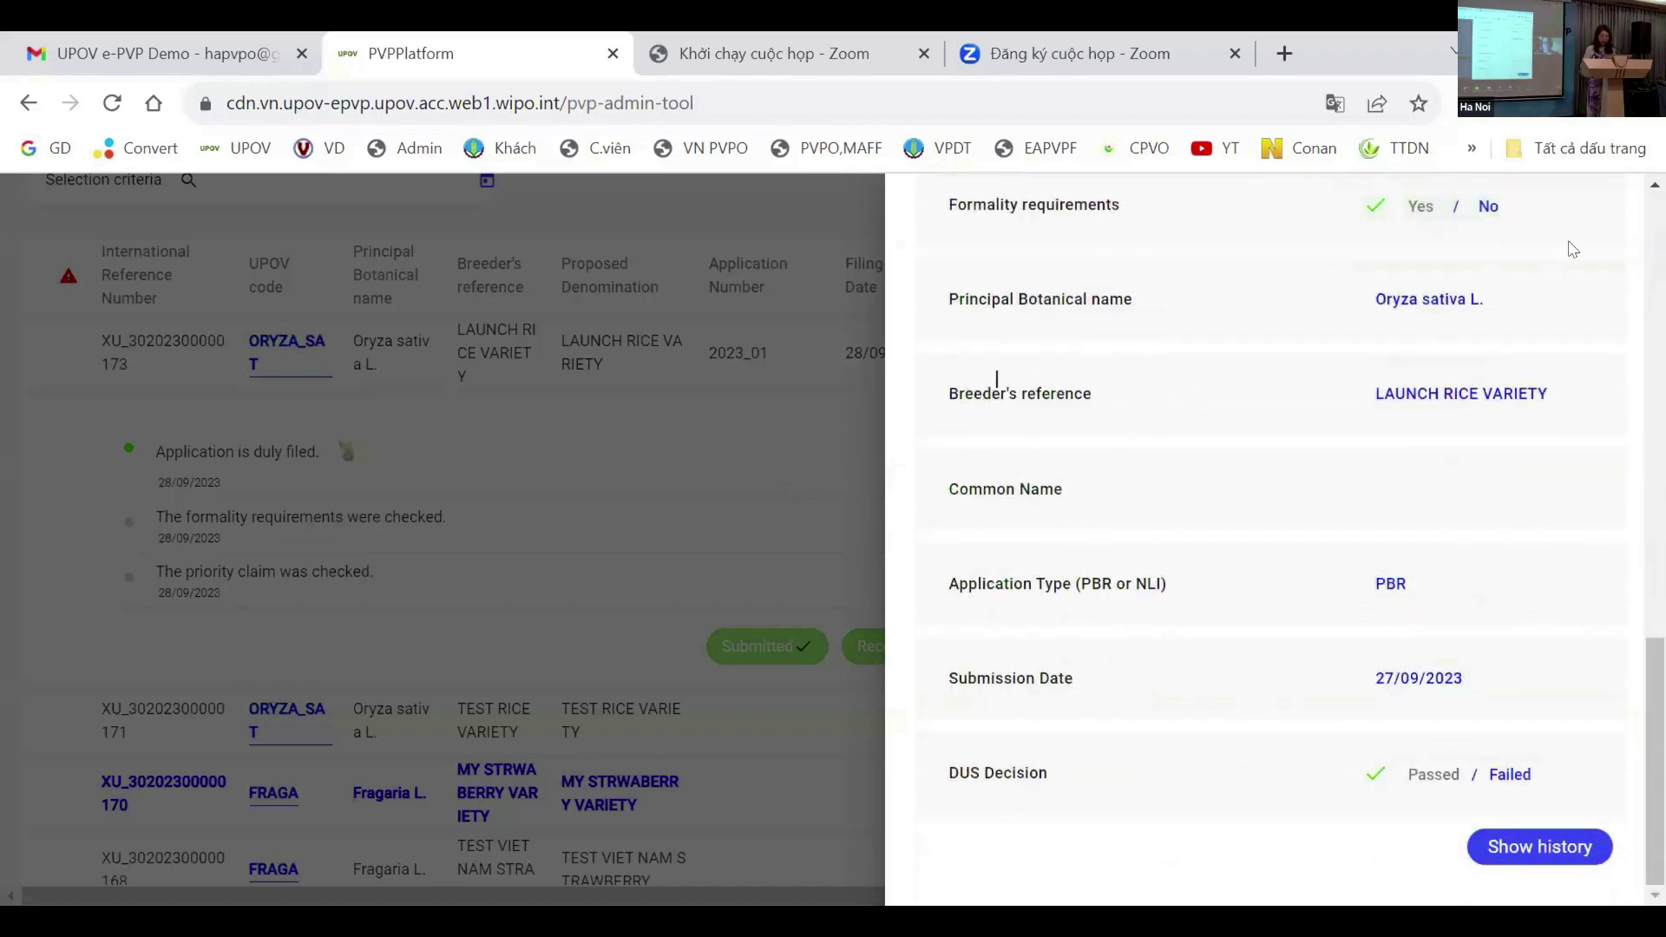
scroll(1576, 372, "up", 15)
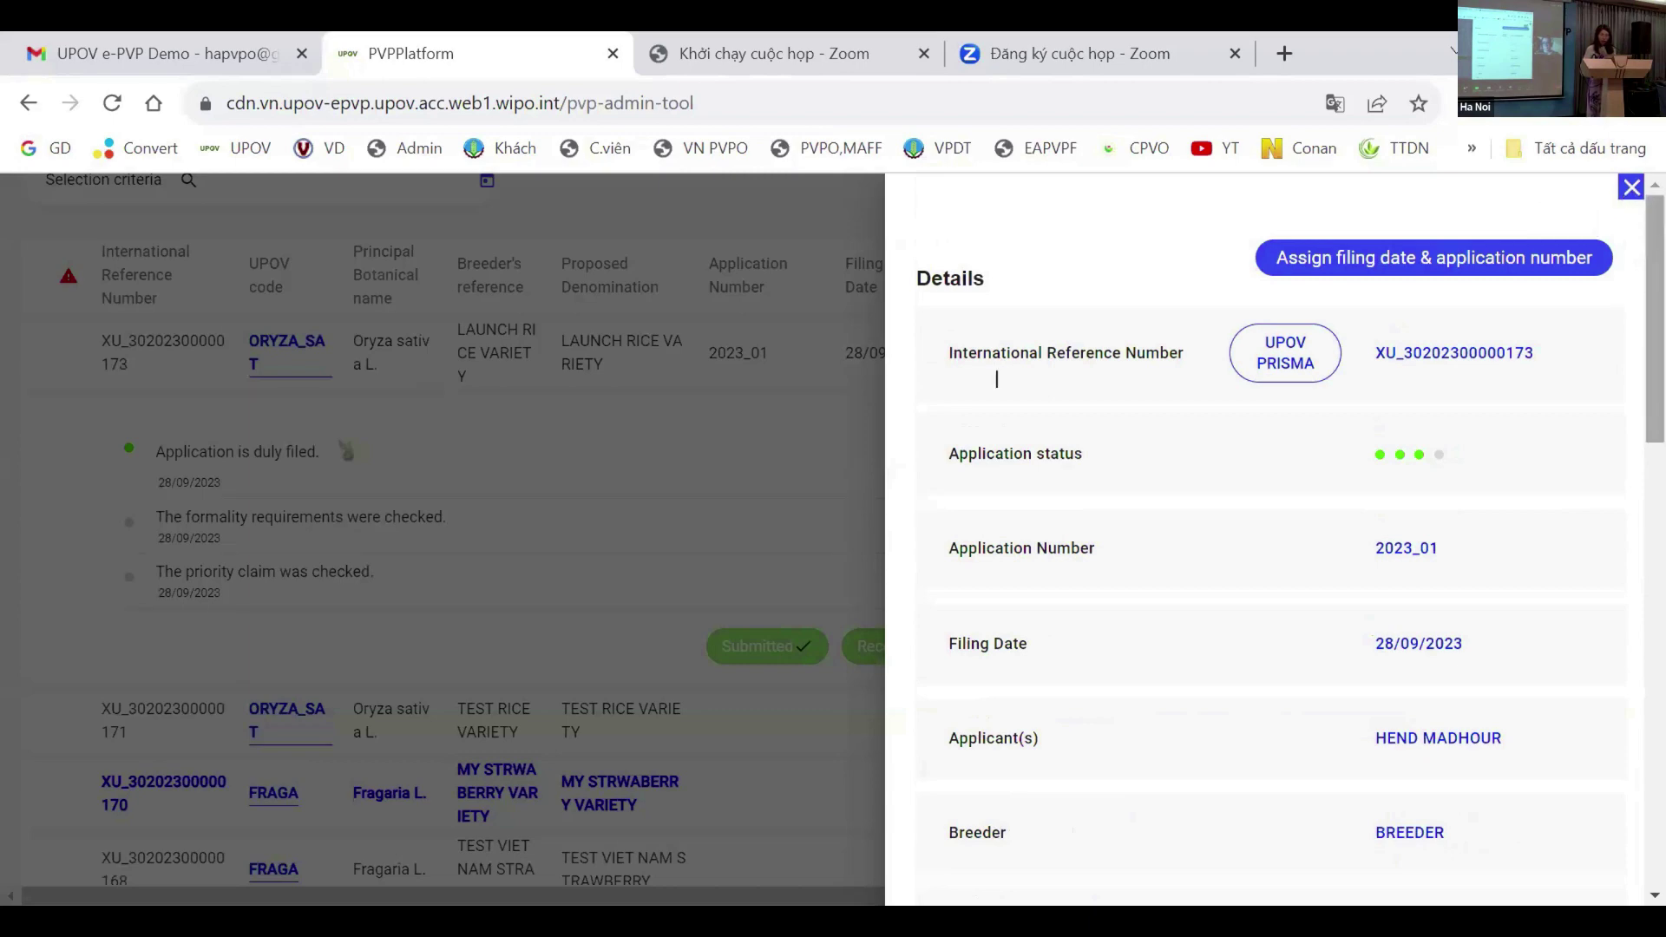
left_click(1631, 188)
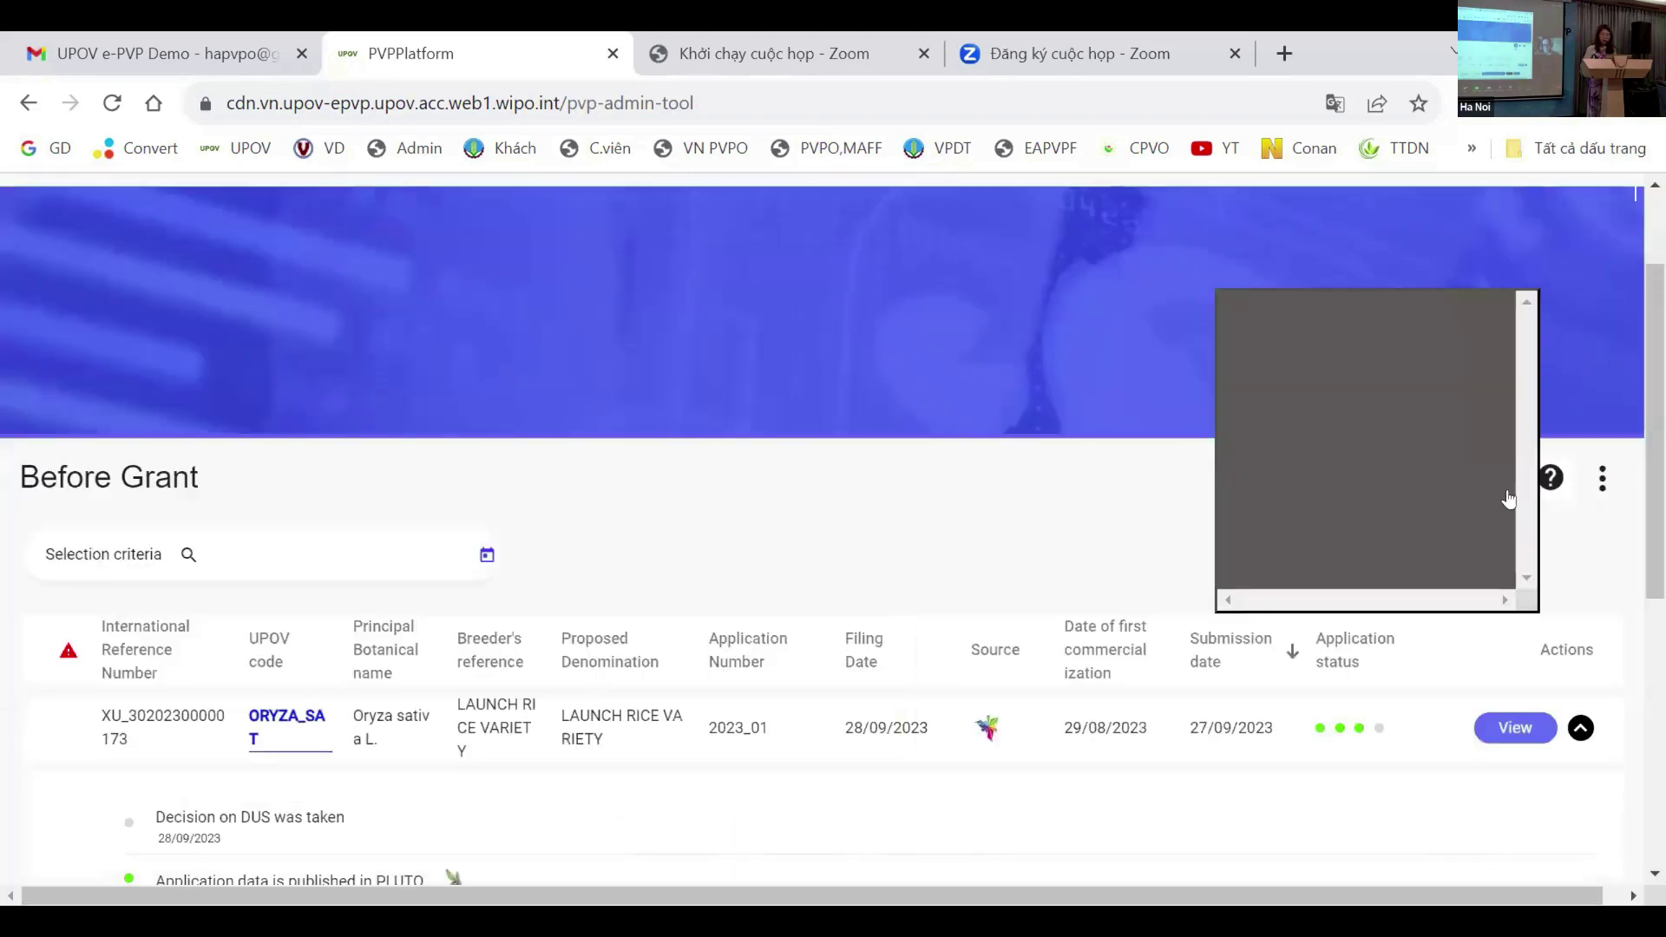
left_click(1496, 486)
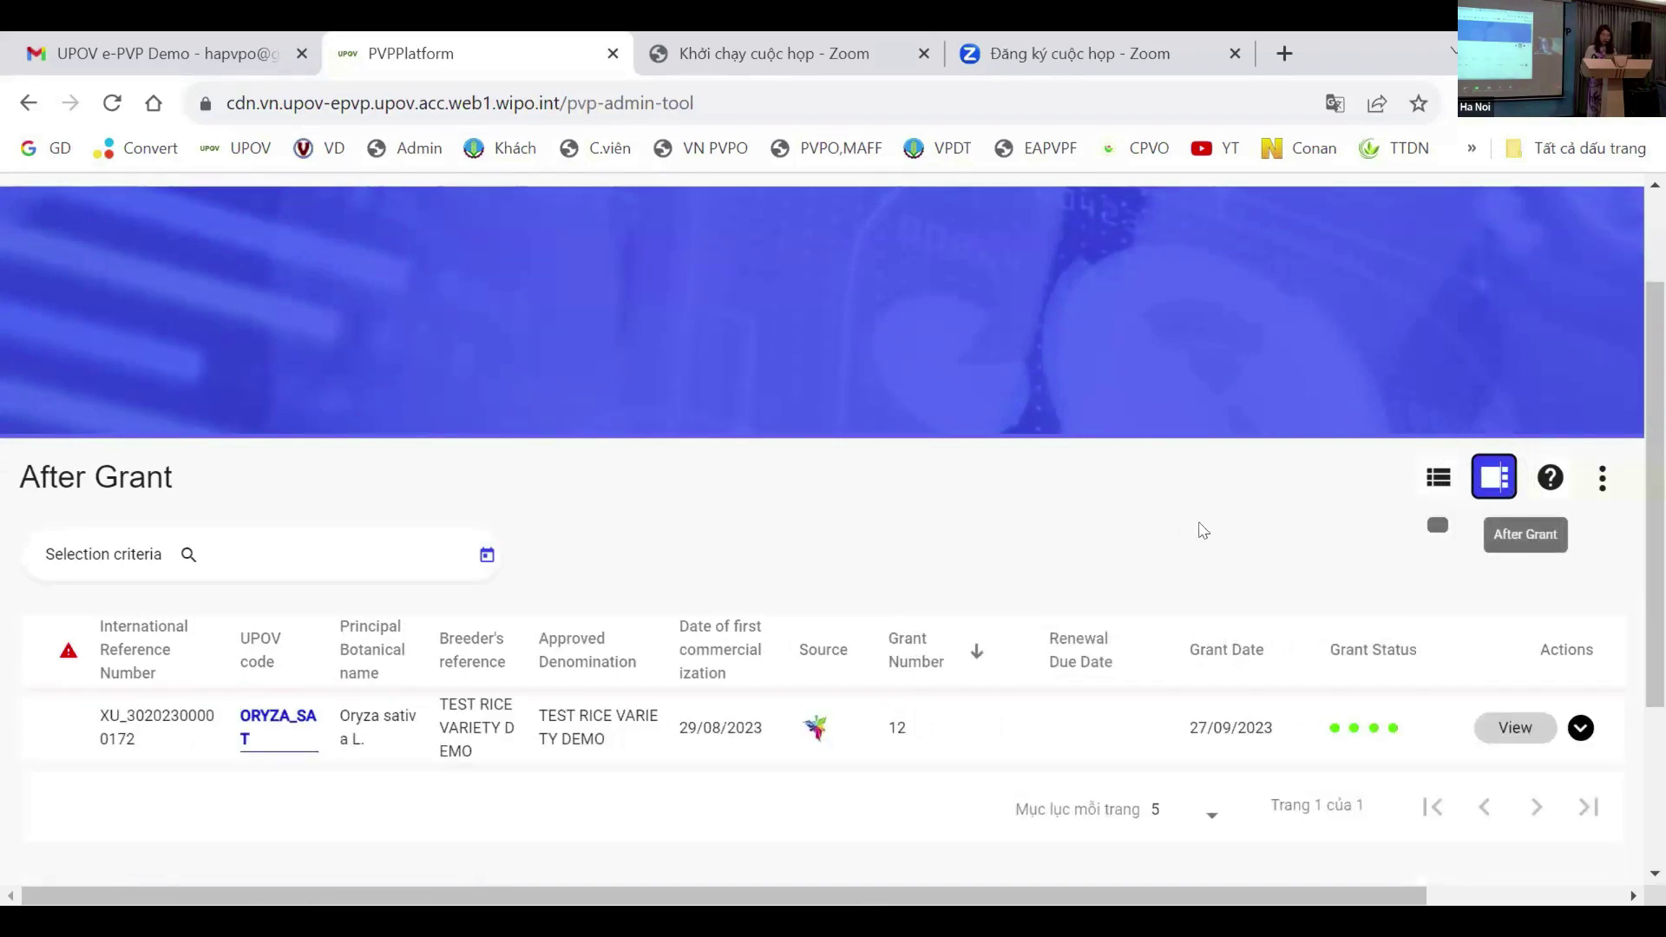
left_click(1438, 480)
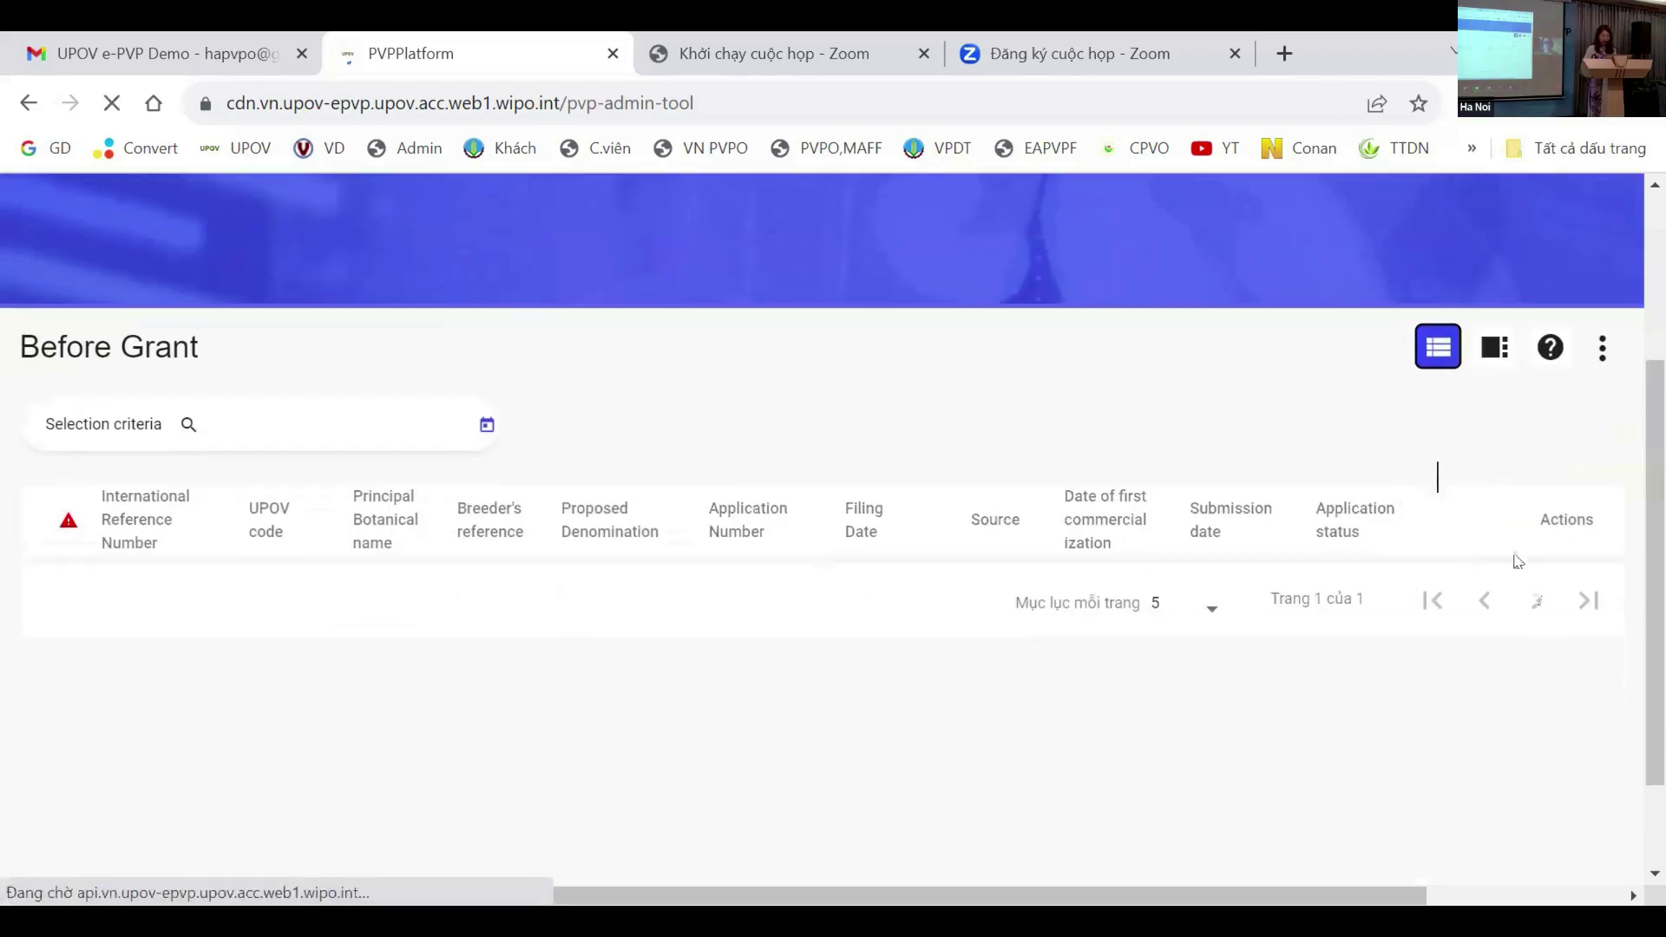
scroll(1514, 555, "down", 5)
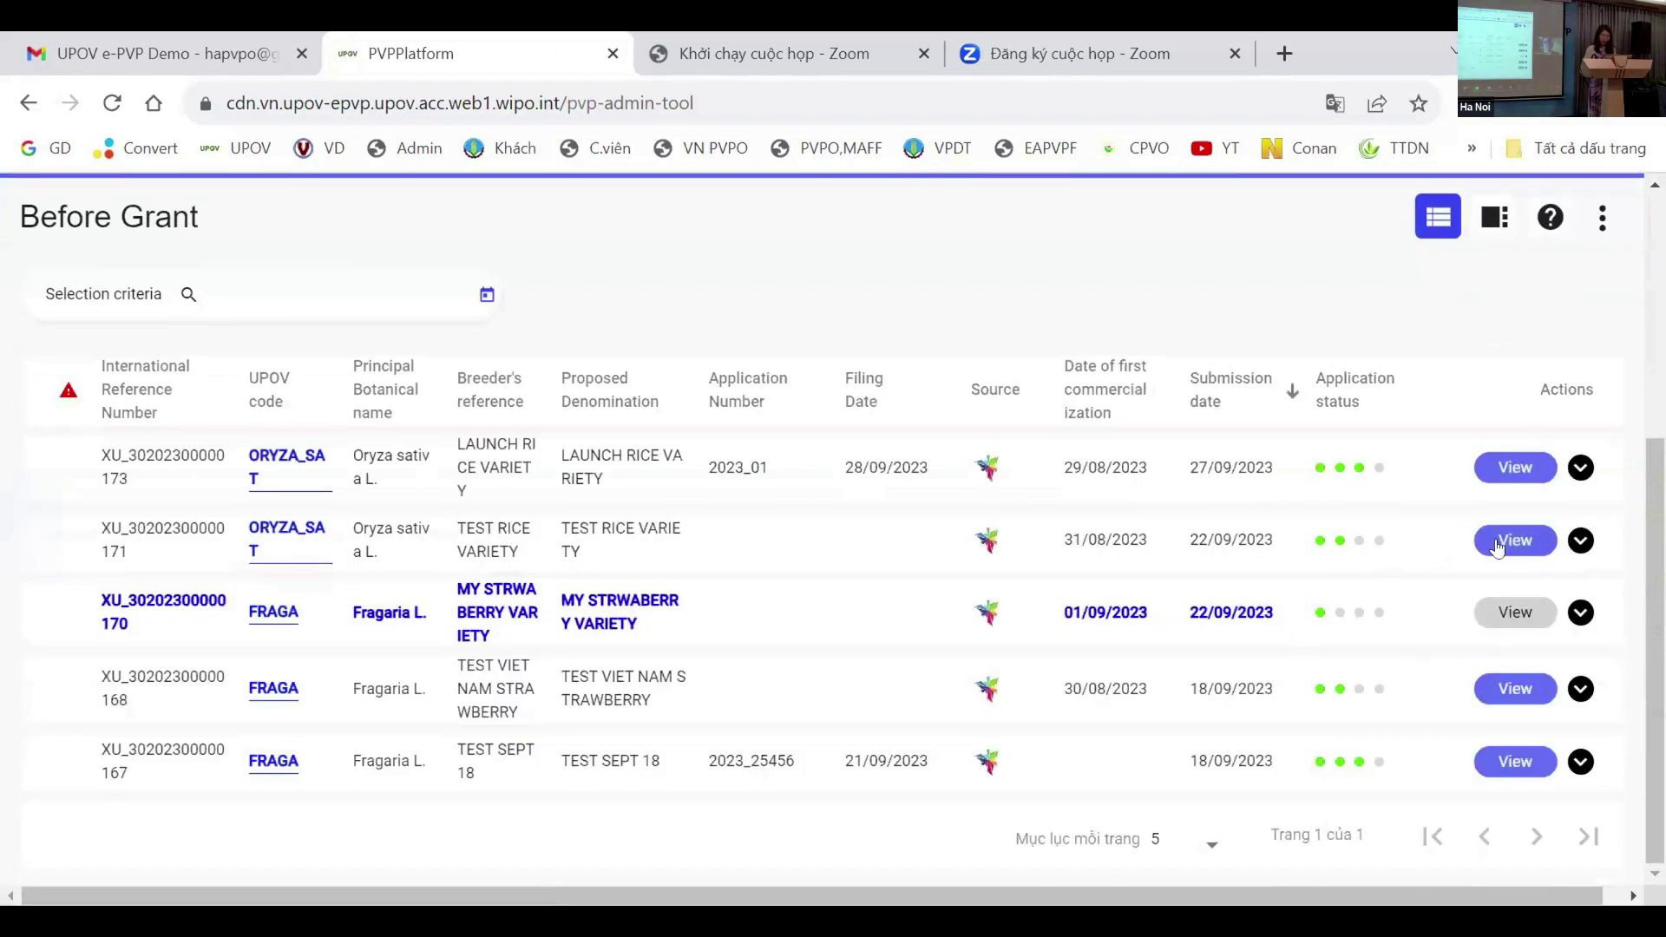
left_click(1515, 467)
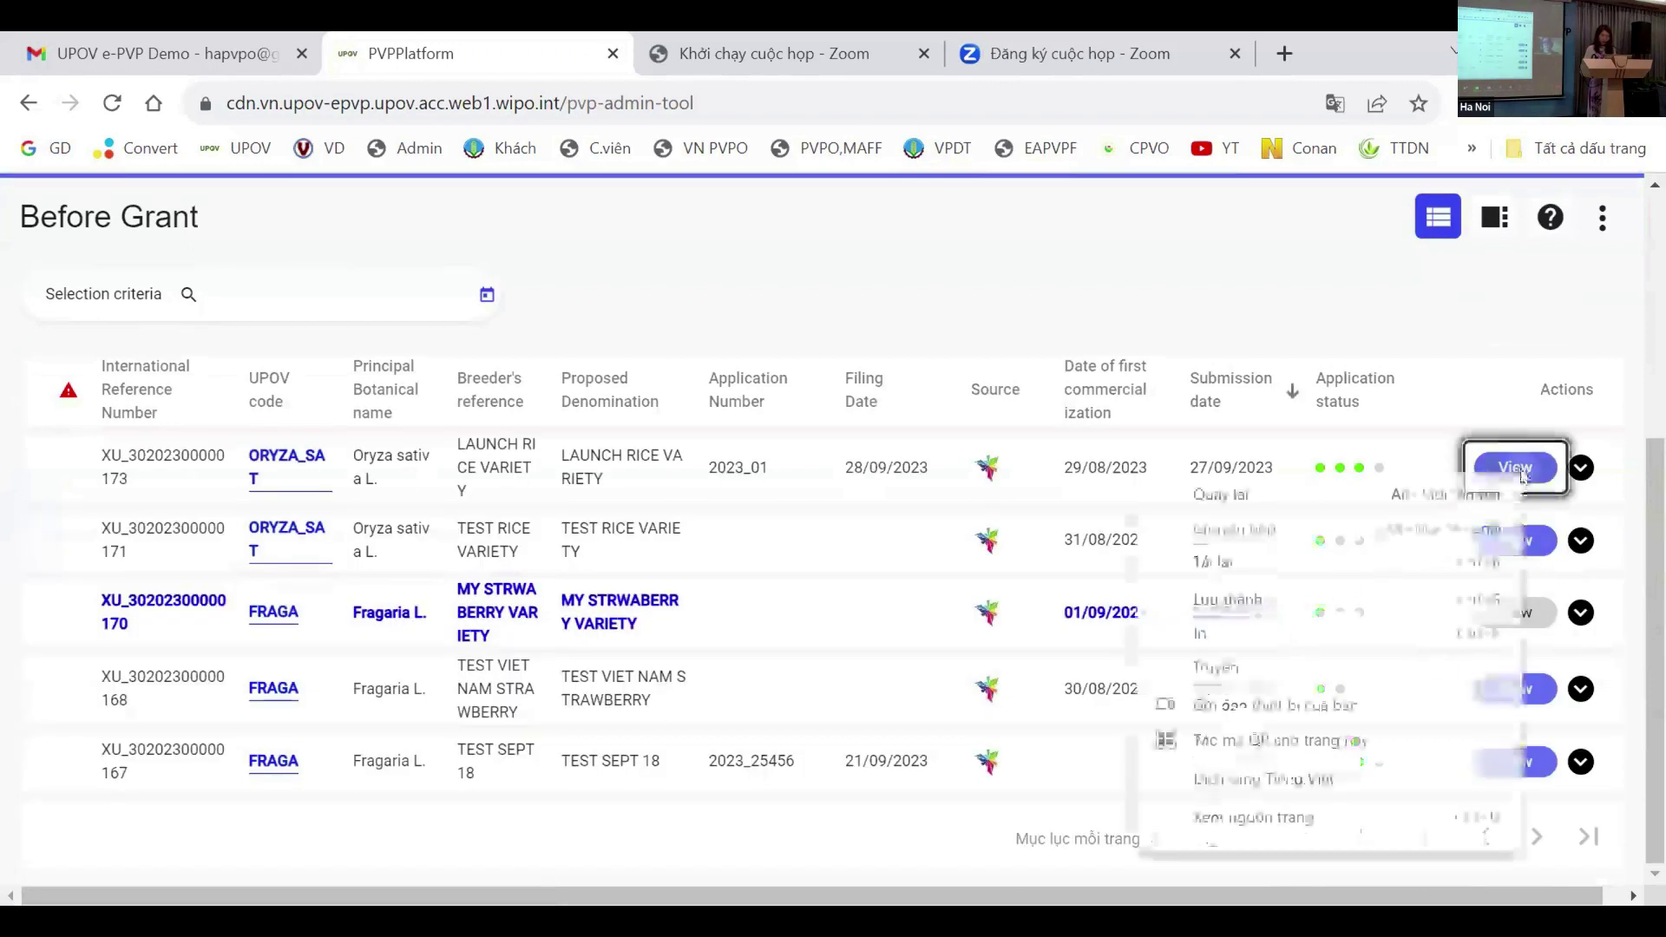
right_click(1519, 477)
scroll(1086, 532, "down", 10)
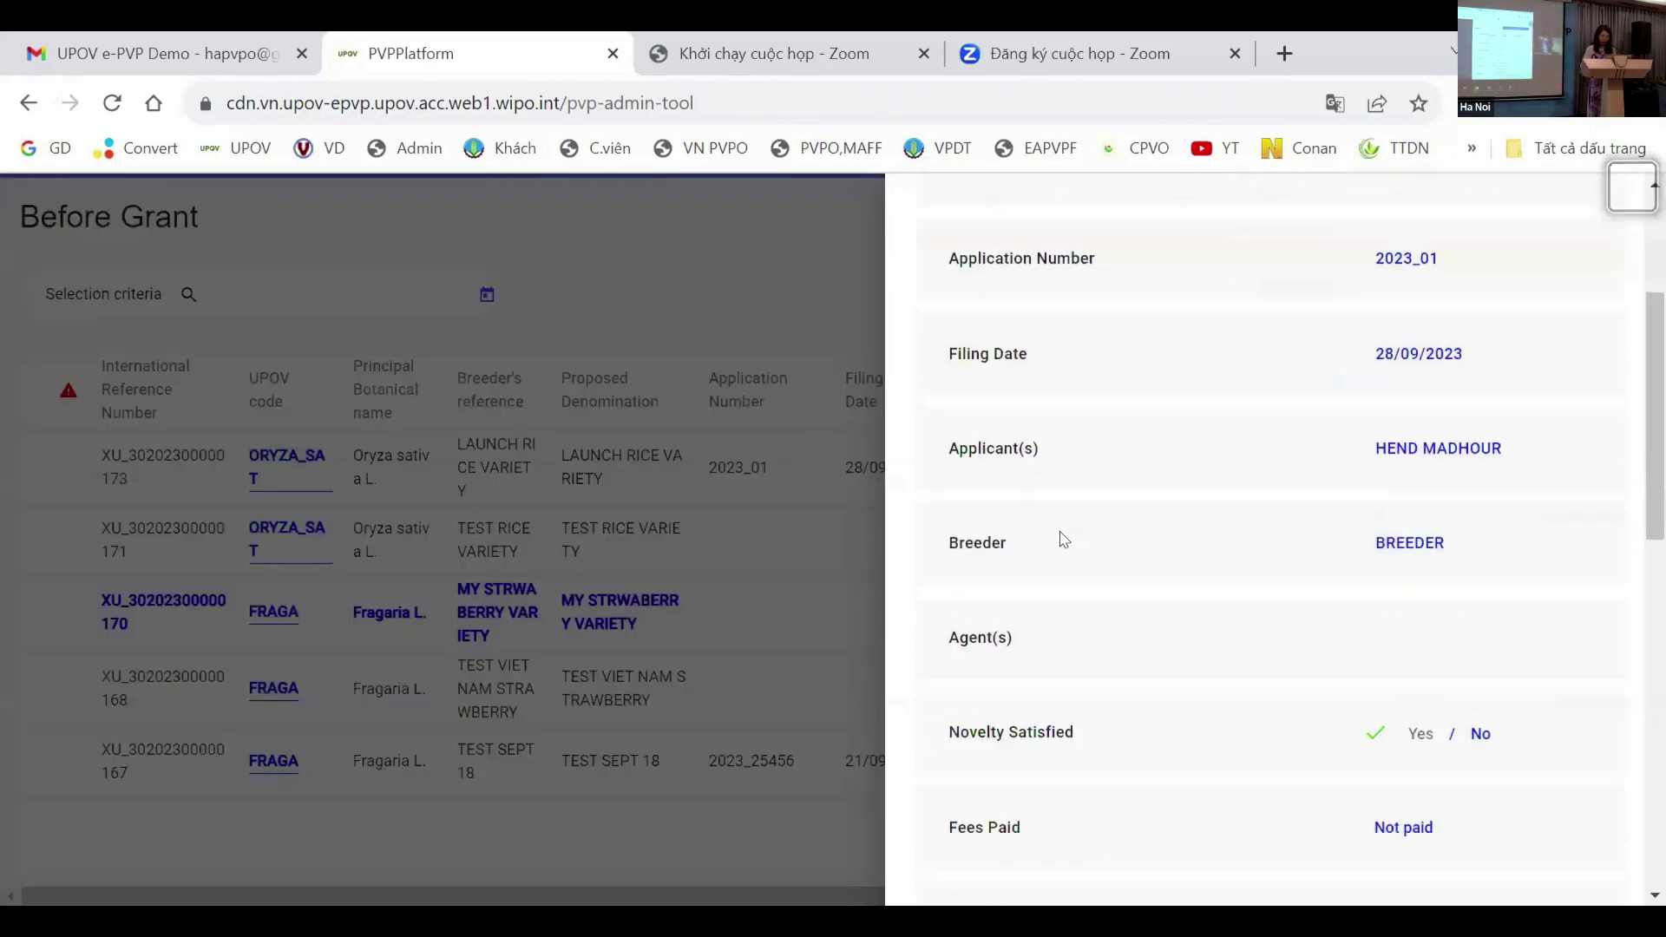
scroll(983, 560, "down", 5)
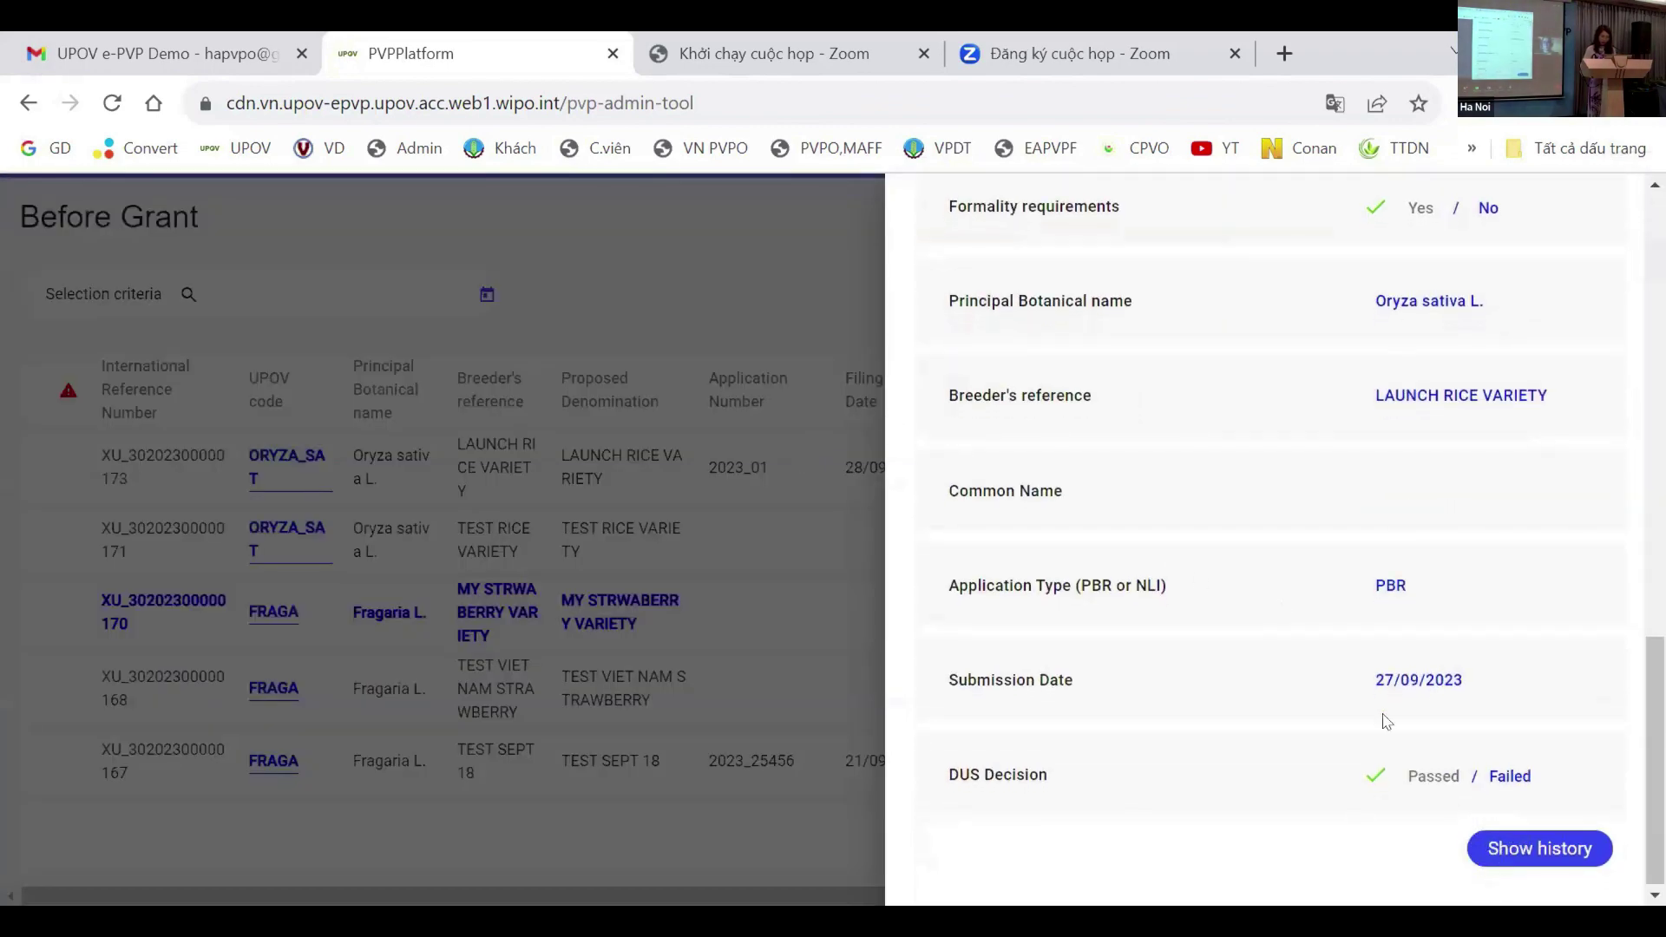
scroll(1450, 683, "up", 7)
scroll(1450, 683, "up", 7)
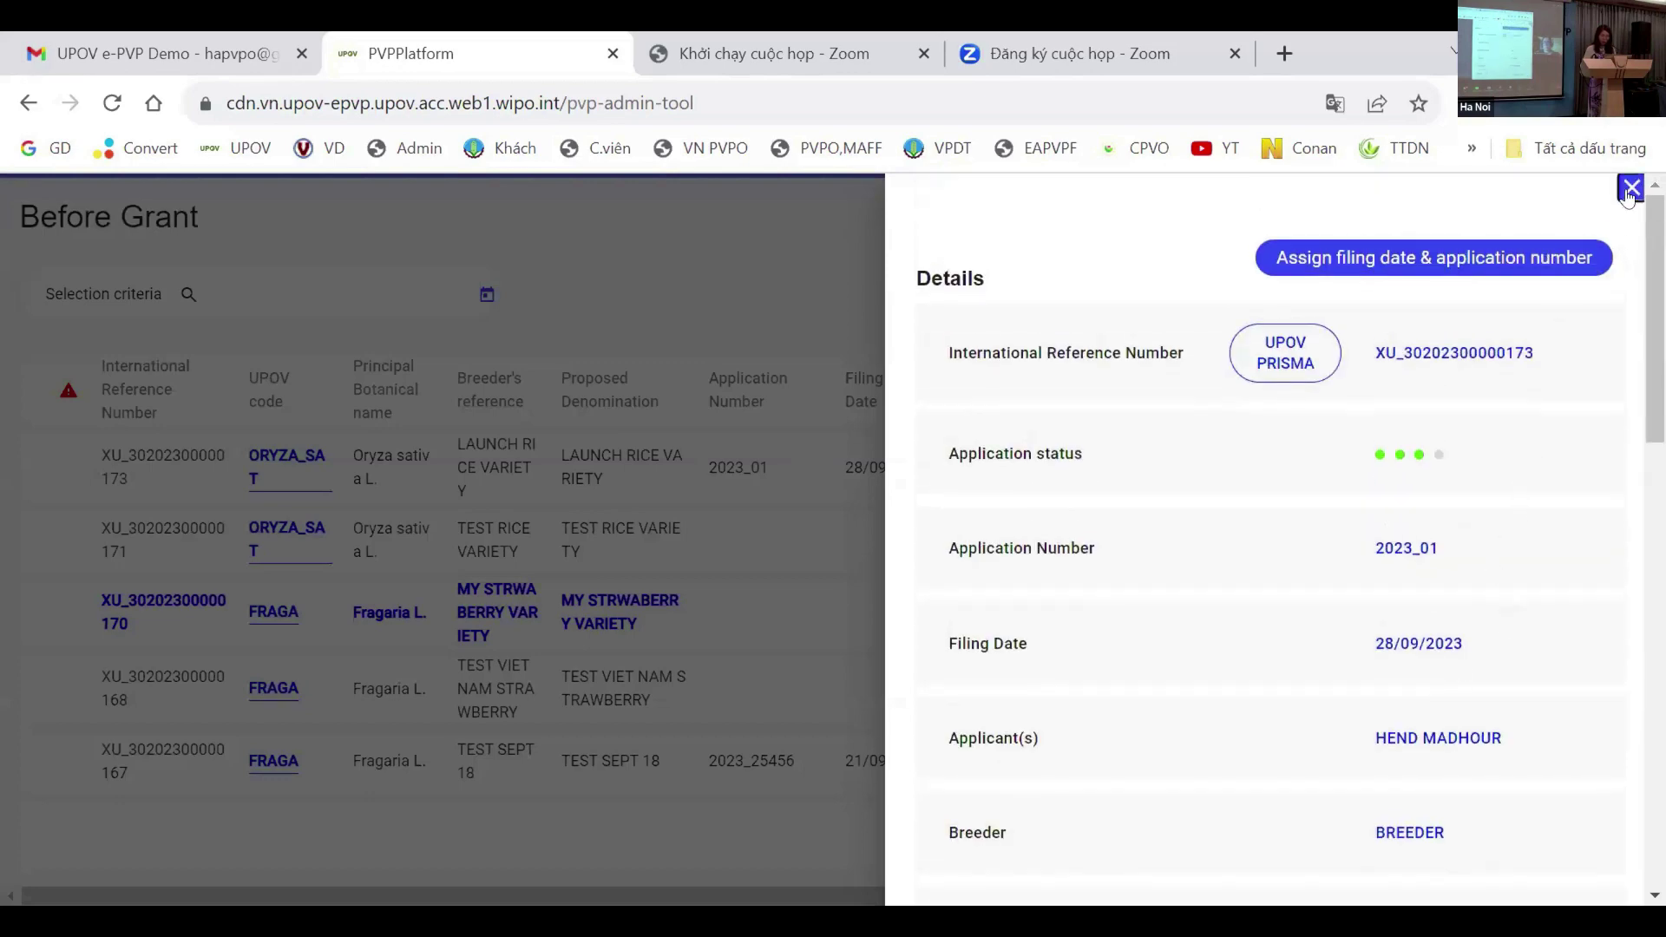
Step: Open the grant form for application 2023_01 and begin adding a holder under Title Holder(s)
key("Escape")
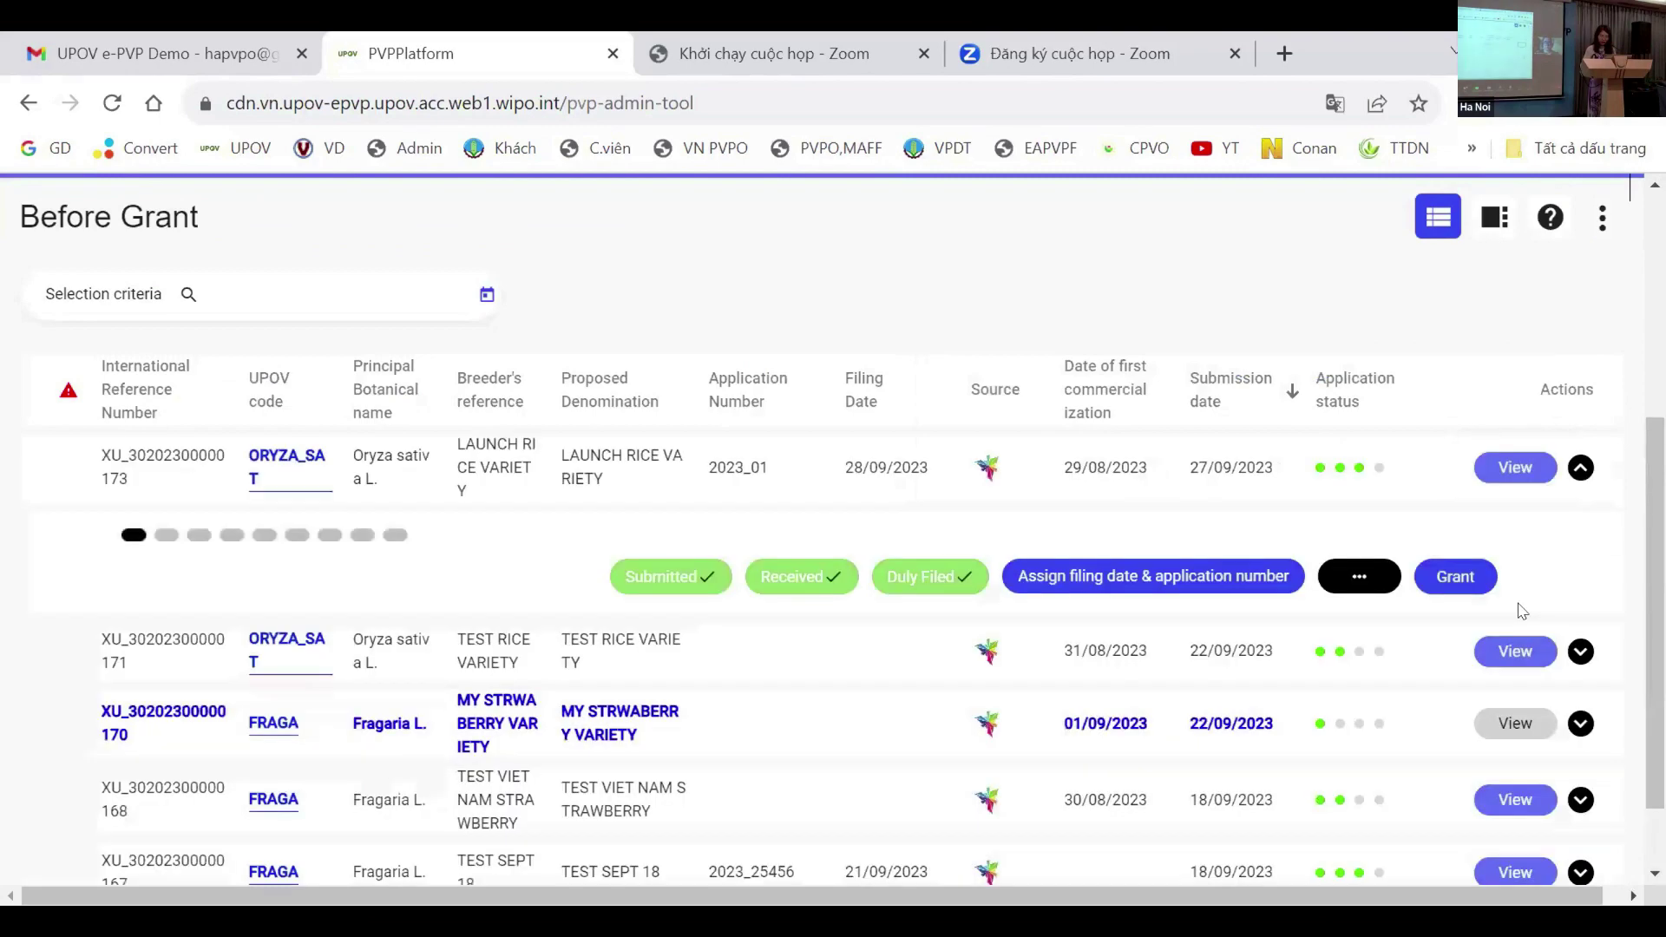
scroll(1461, 658, "down", 3)
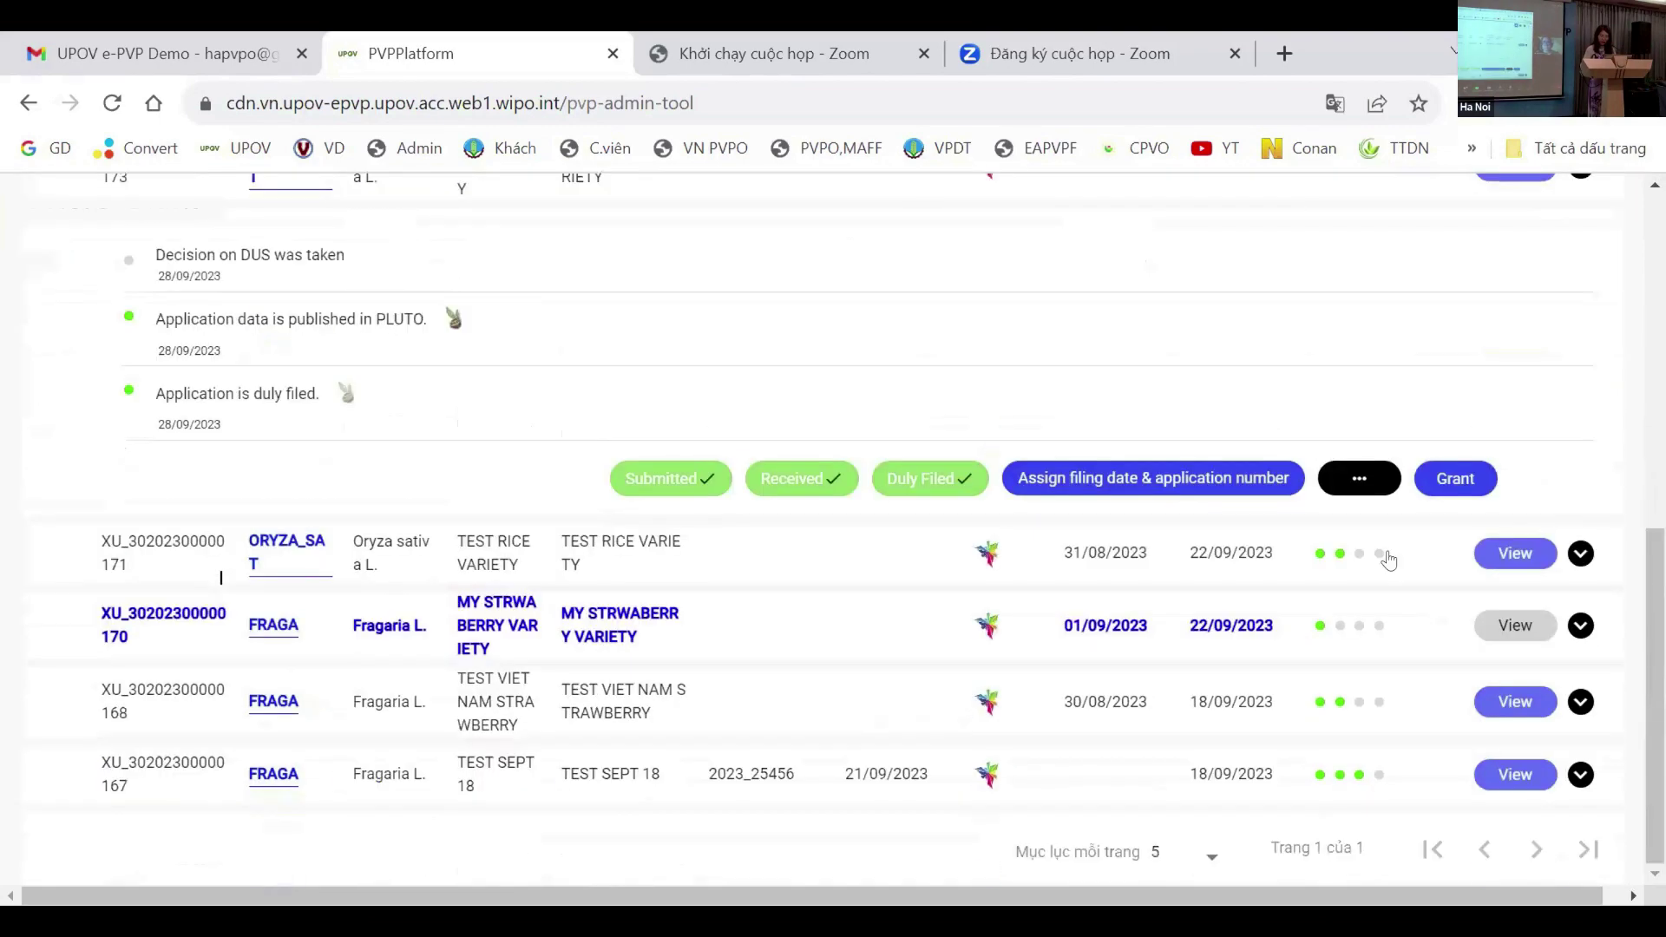
left_click(1443, 492)
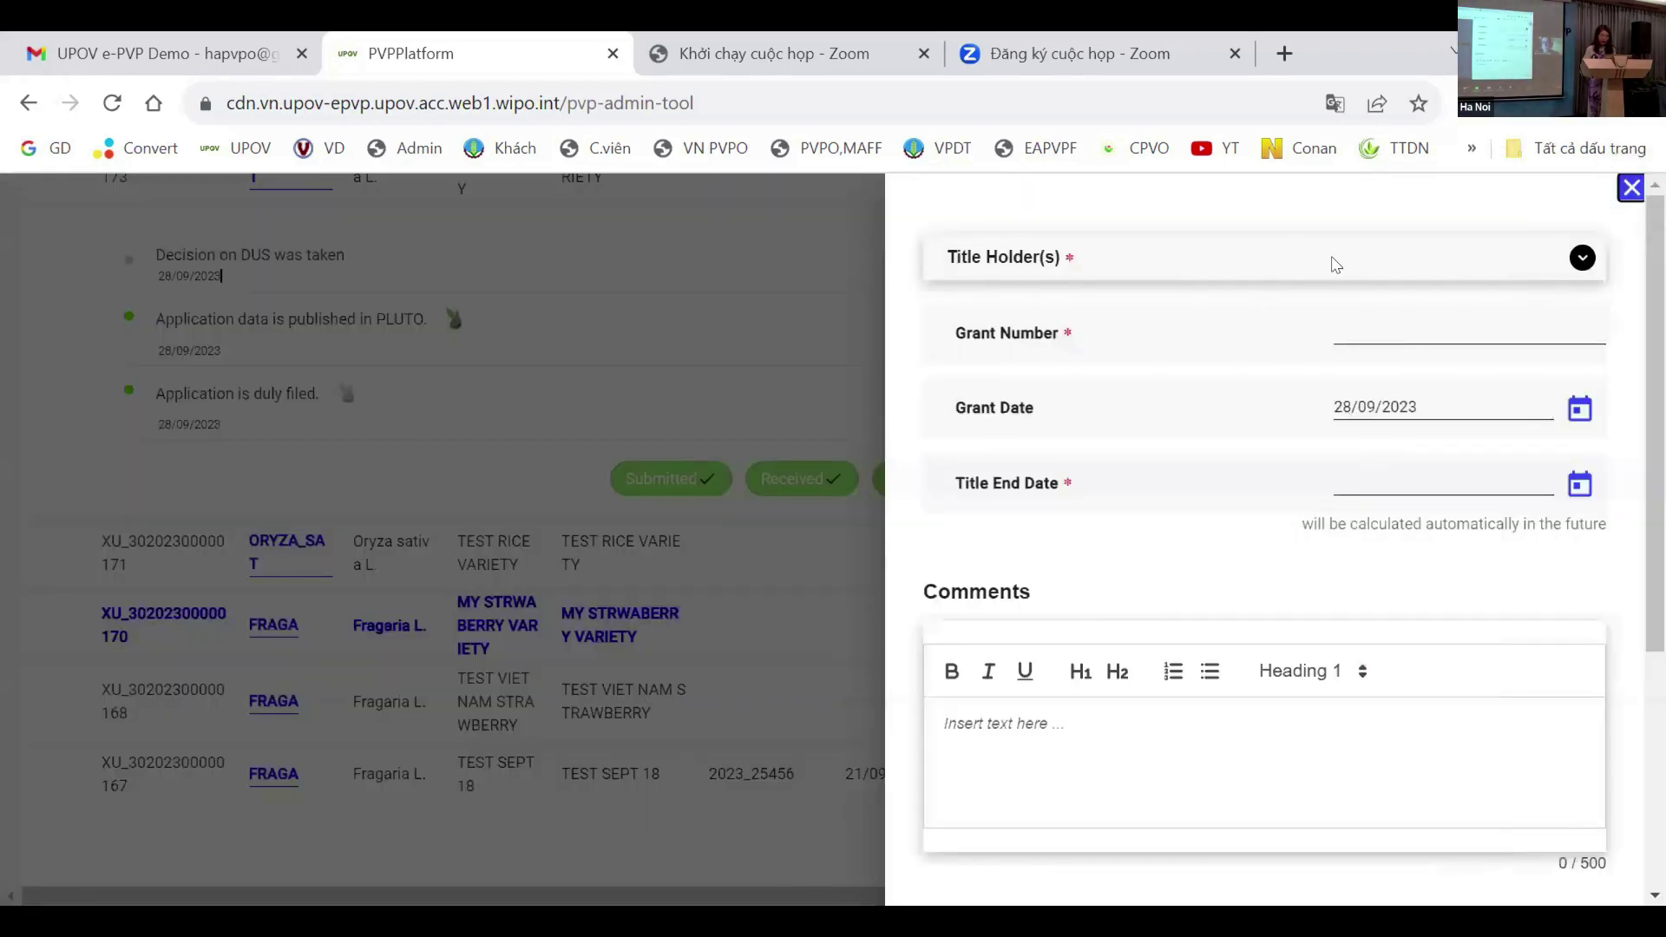
left_click(1254, 263)
left_click(1580, 259)
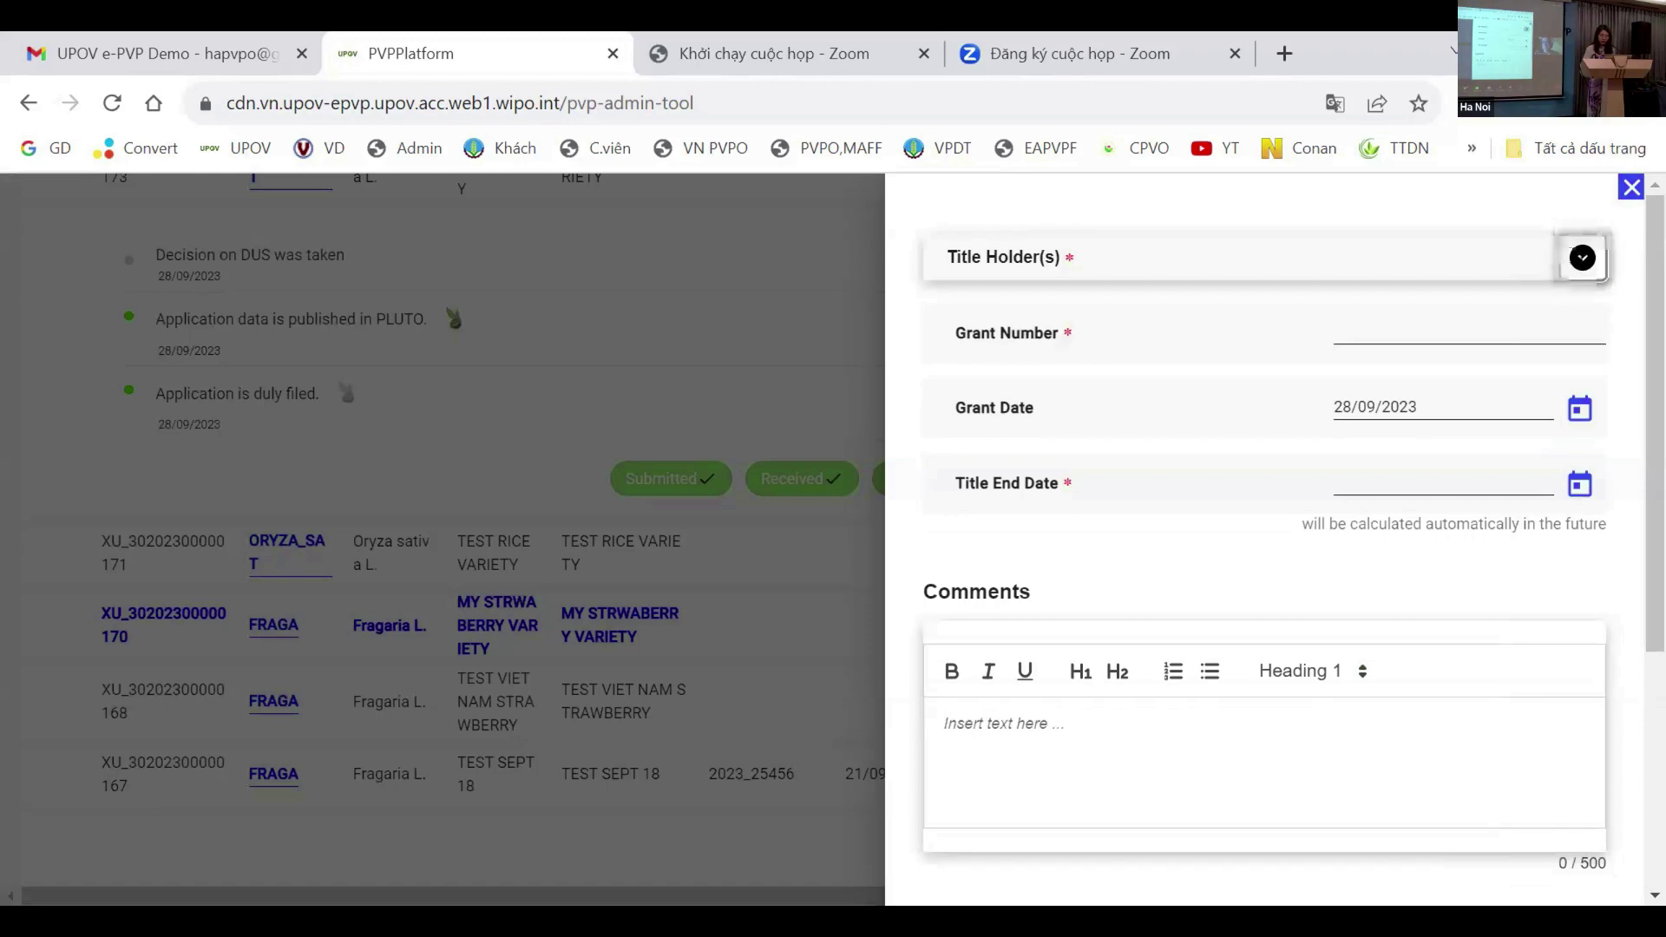
left_click(1585, 260)
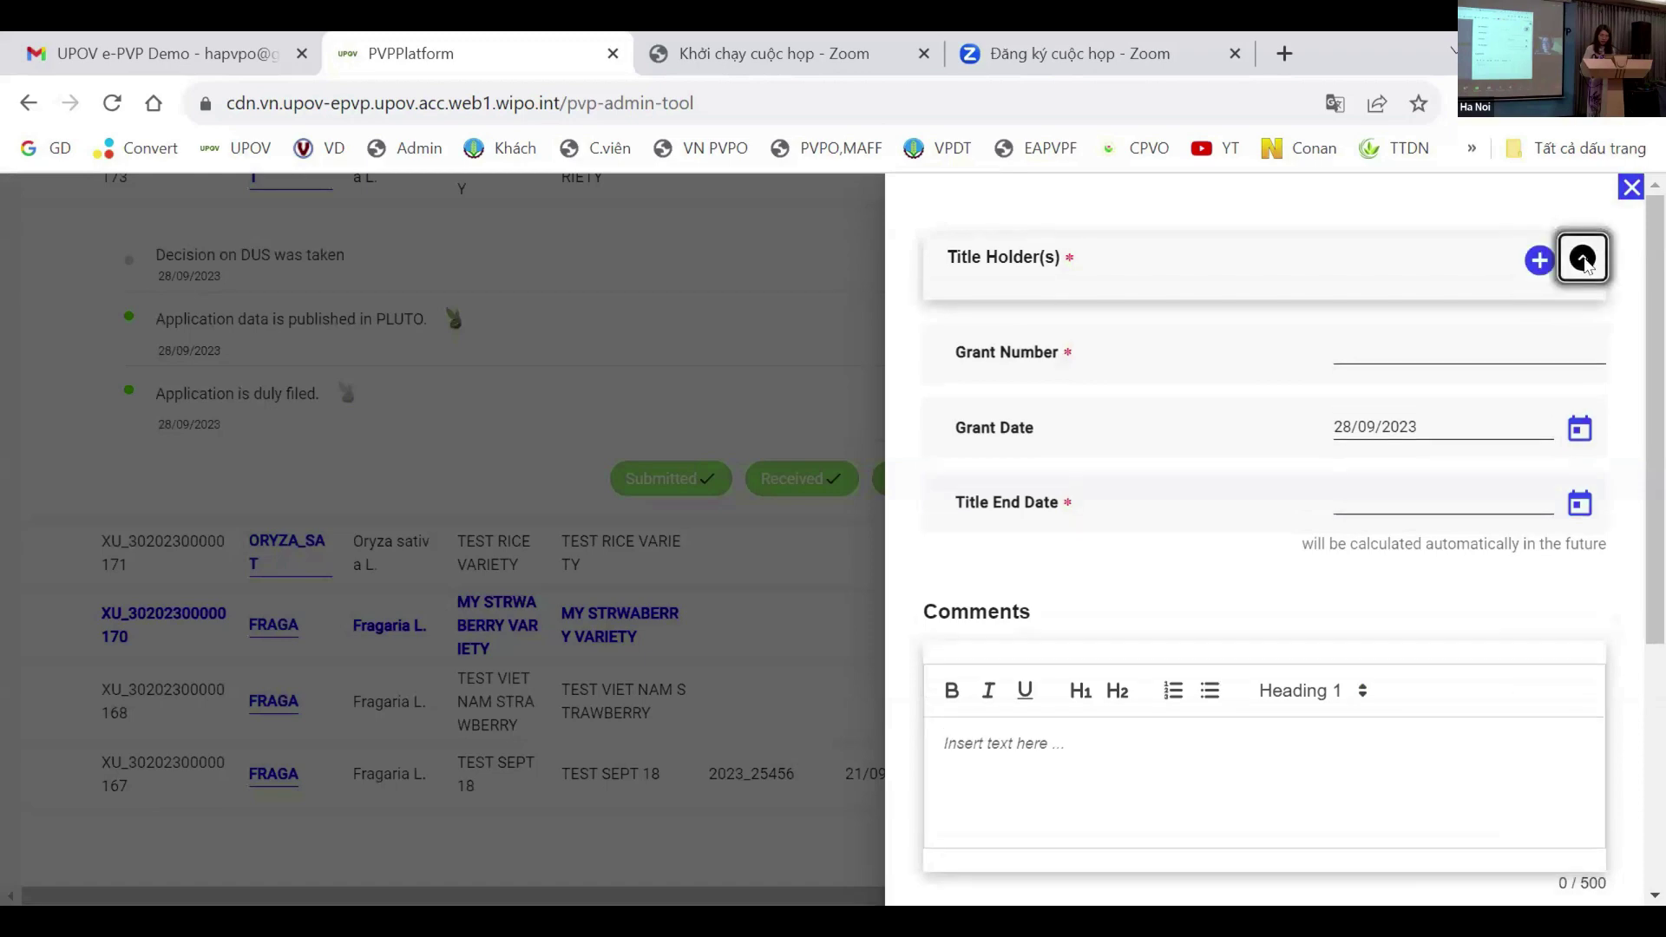
left_click(1540, 260)
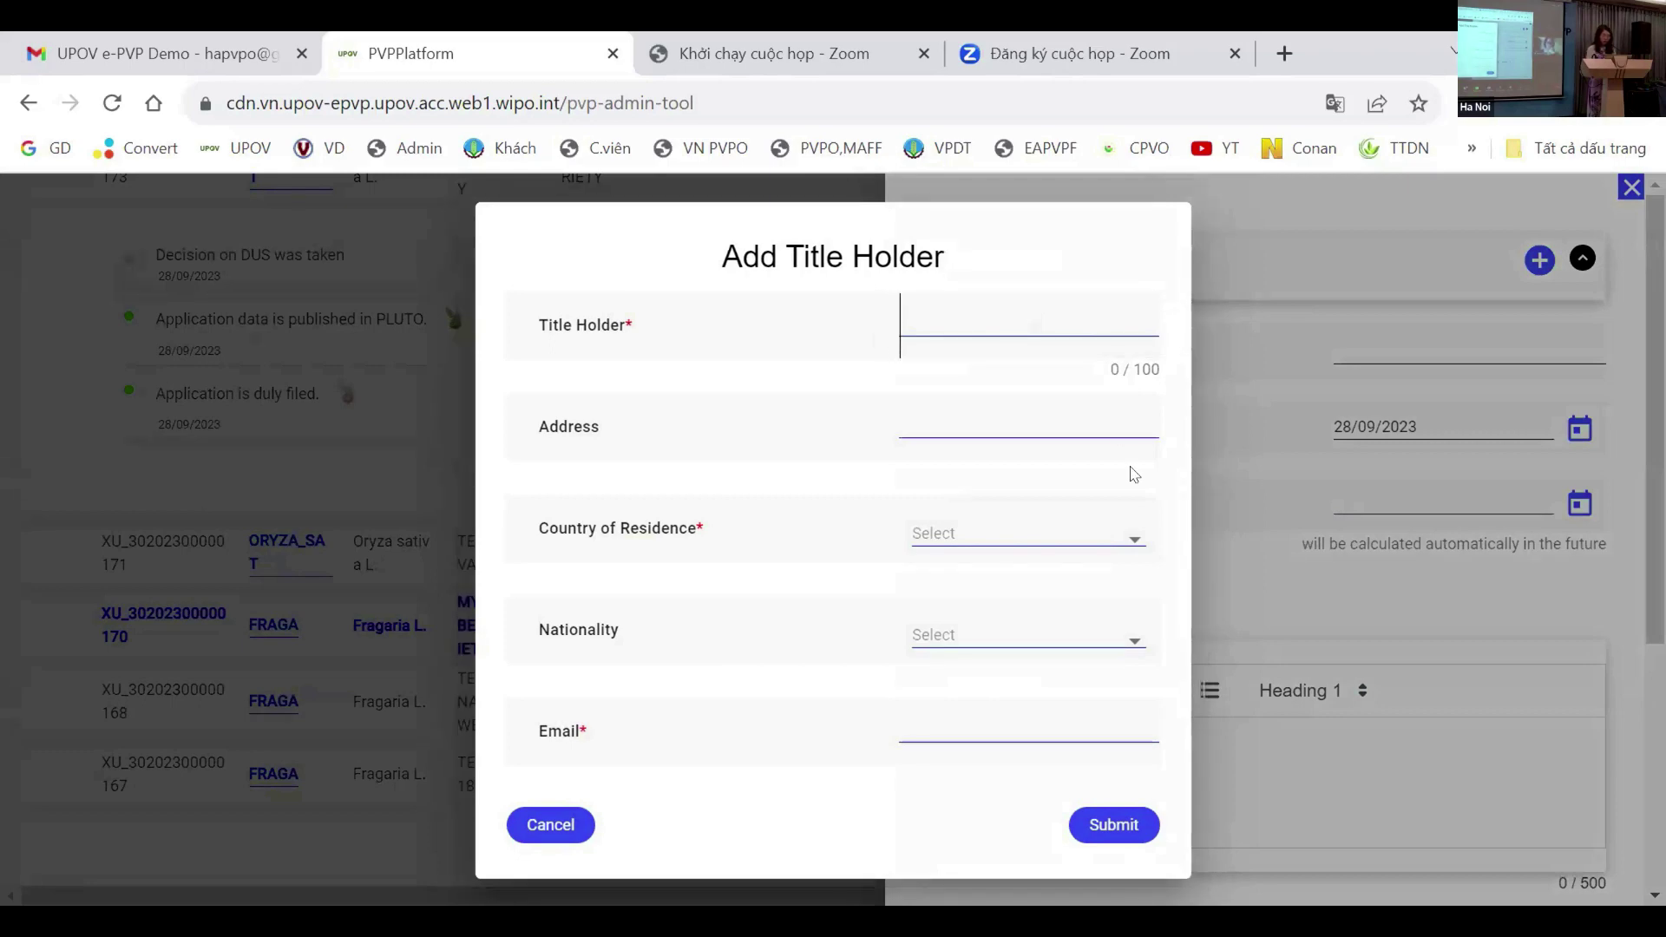
Step: Enter title holder name 'A' and an address, with VN as country of residence
left_click(985, 308)
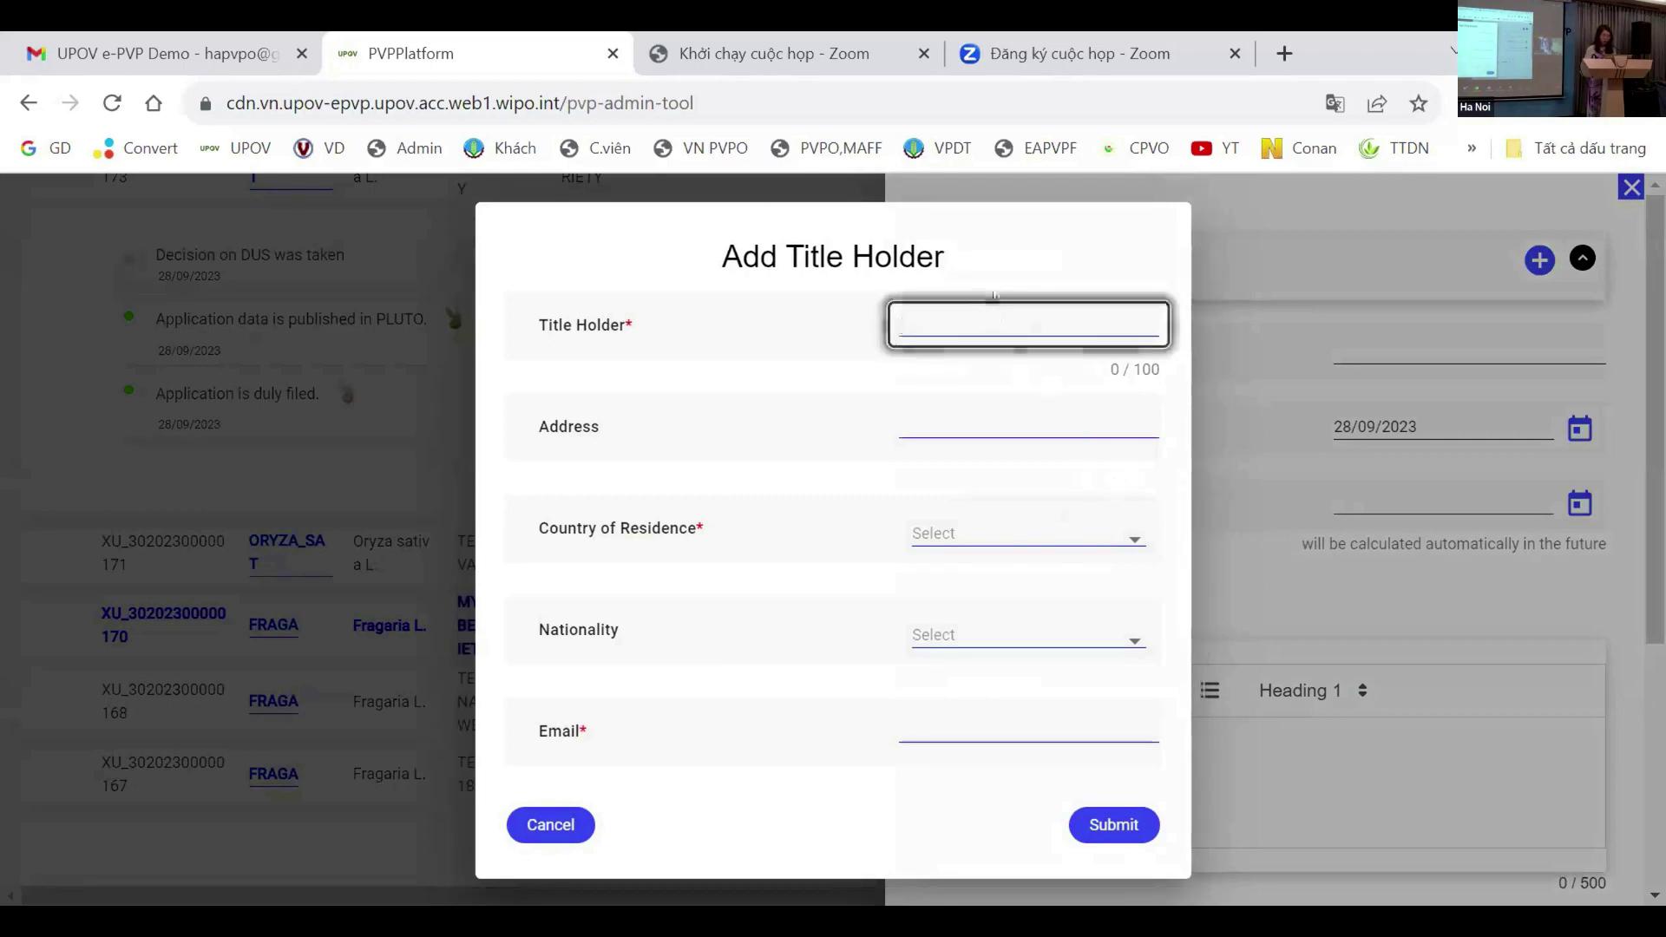
type("A")
left_click(975, 416)
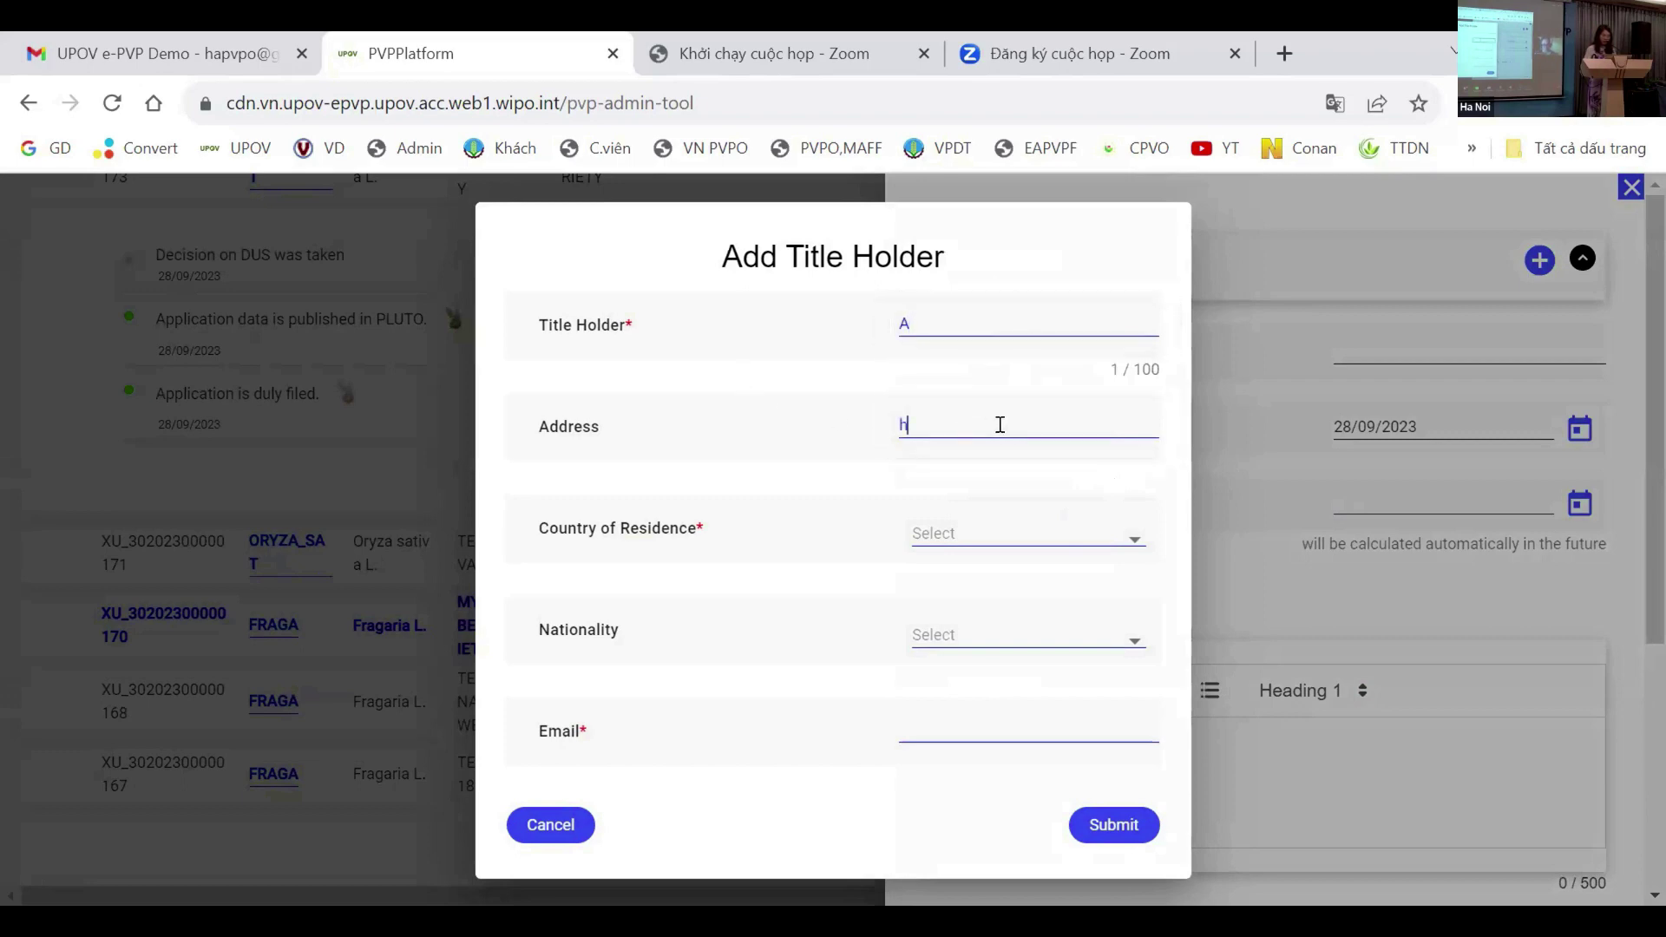
left_click(967, 532)
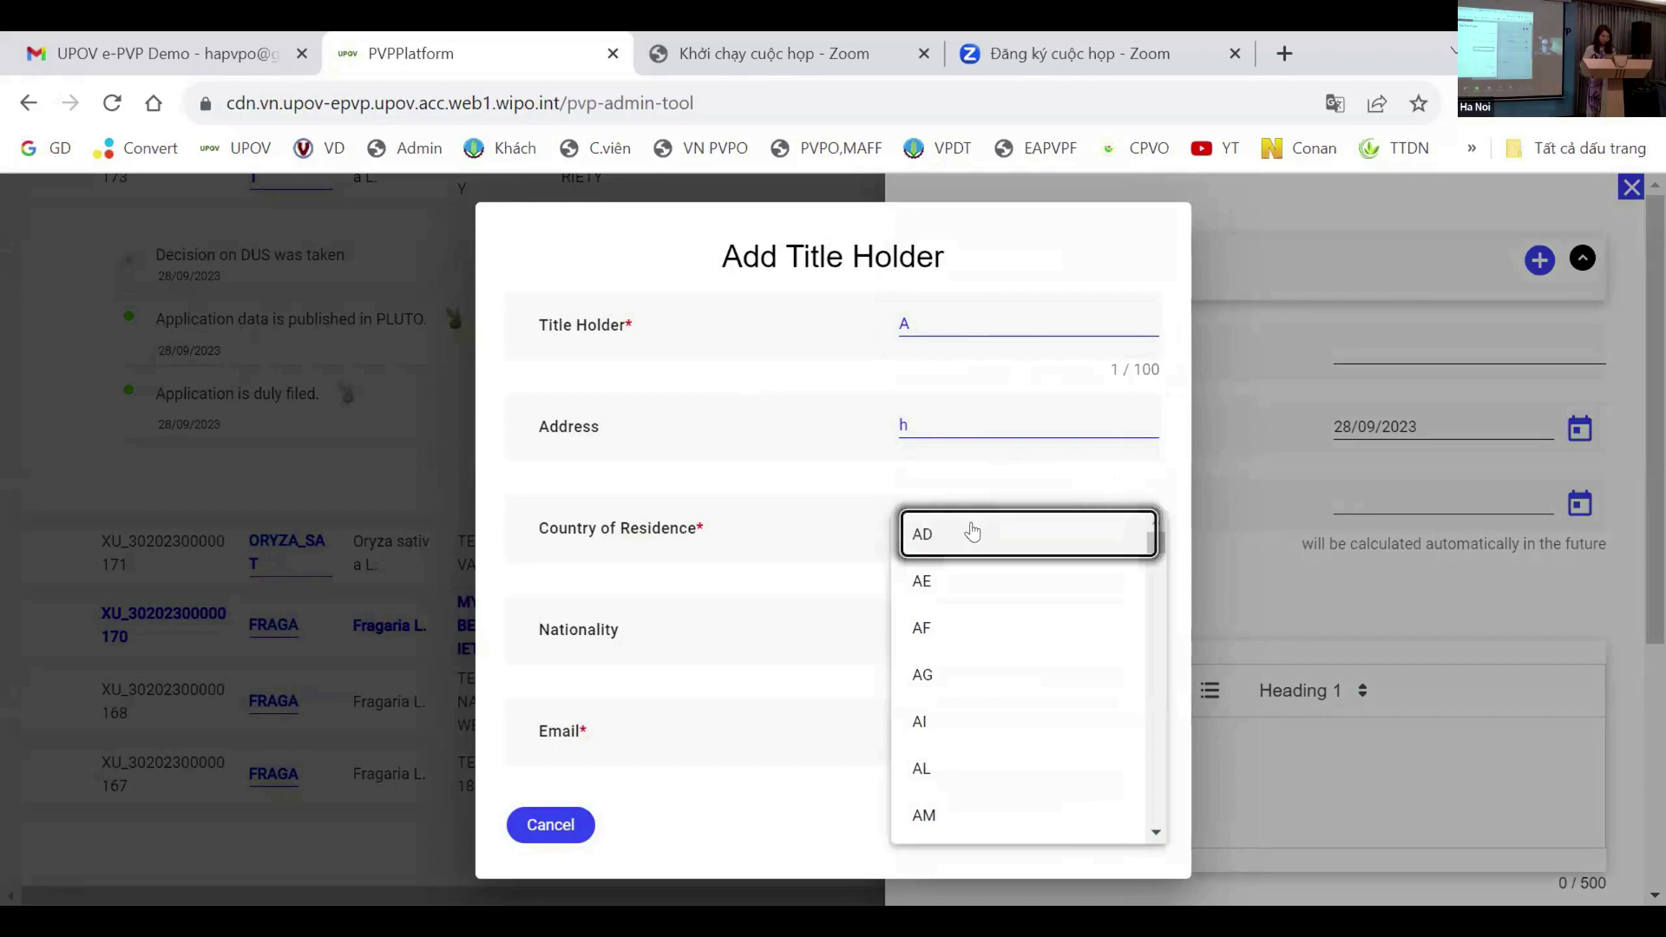
key("v")
scroll(972, 610, "down", 3)
scroll(967, 712, "down", 1)
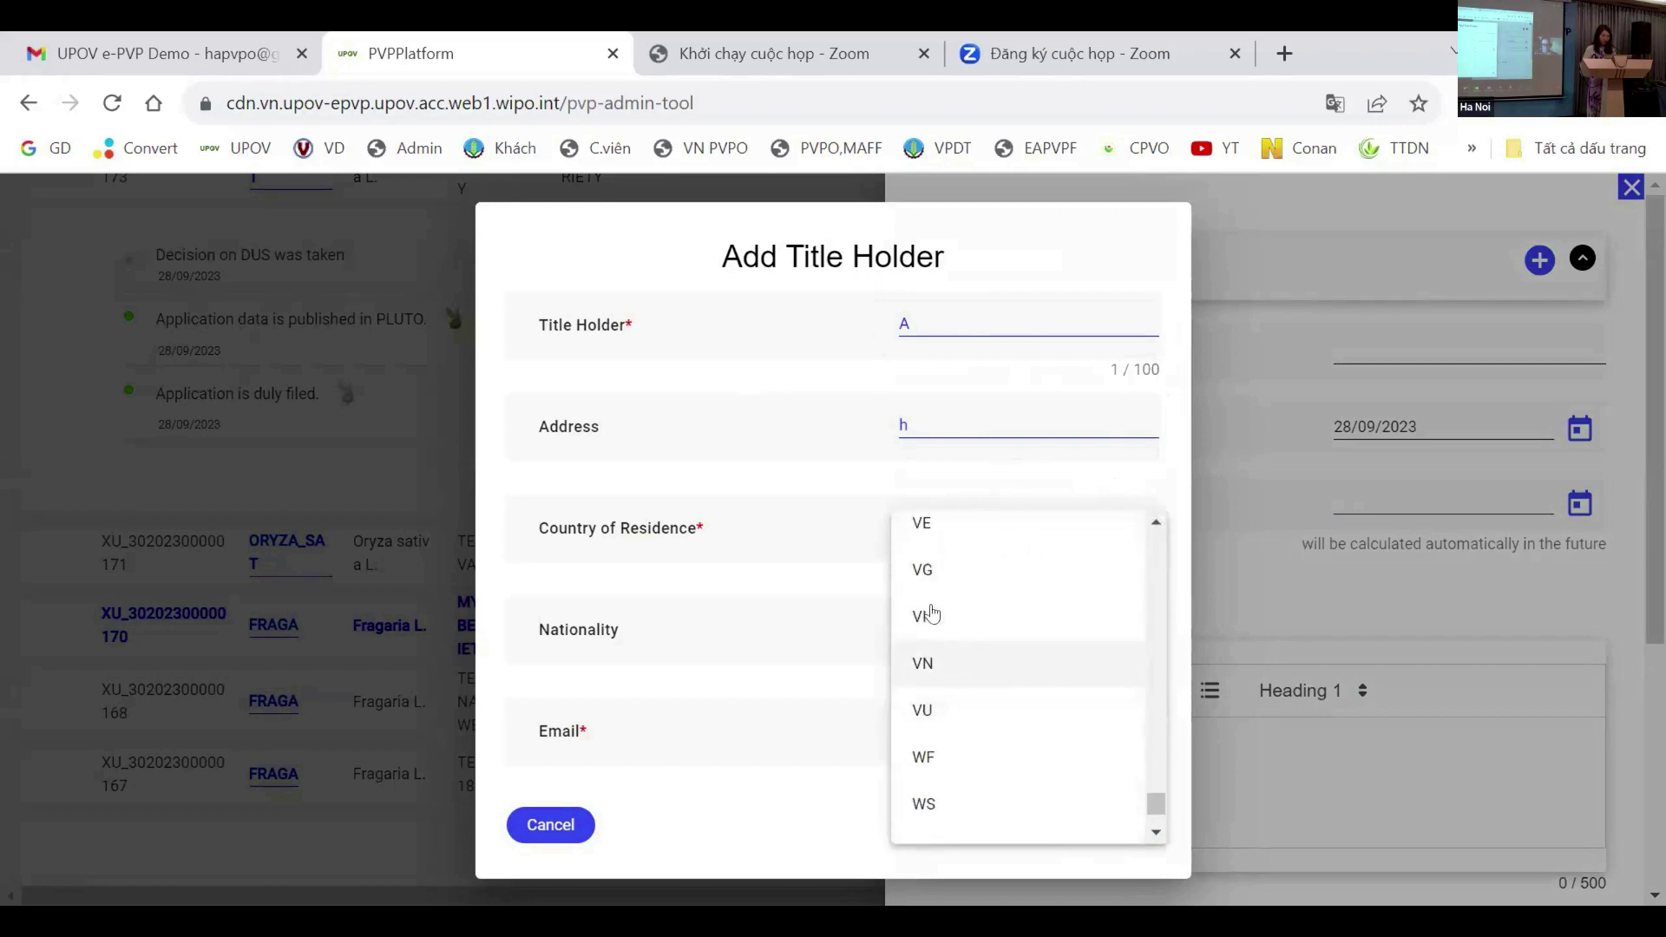
left_click(927, 670)
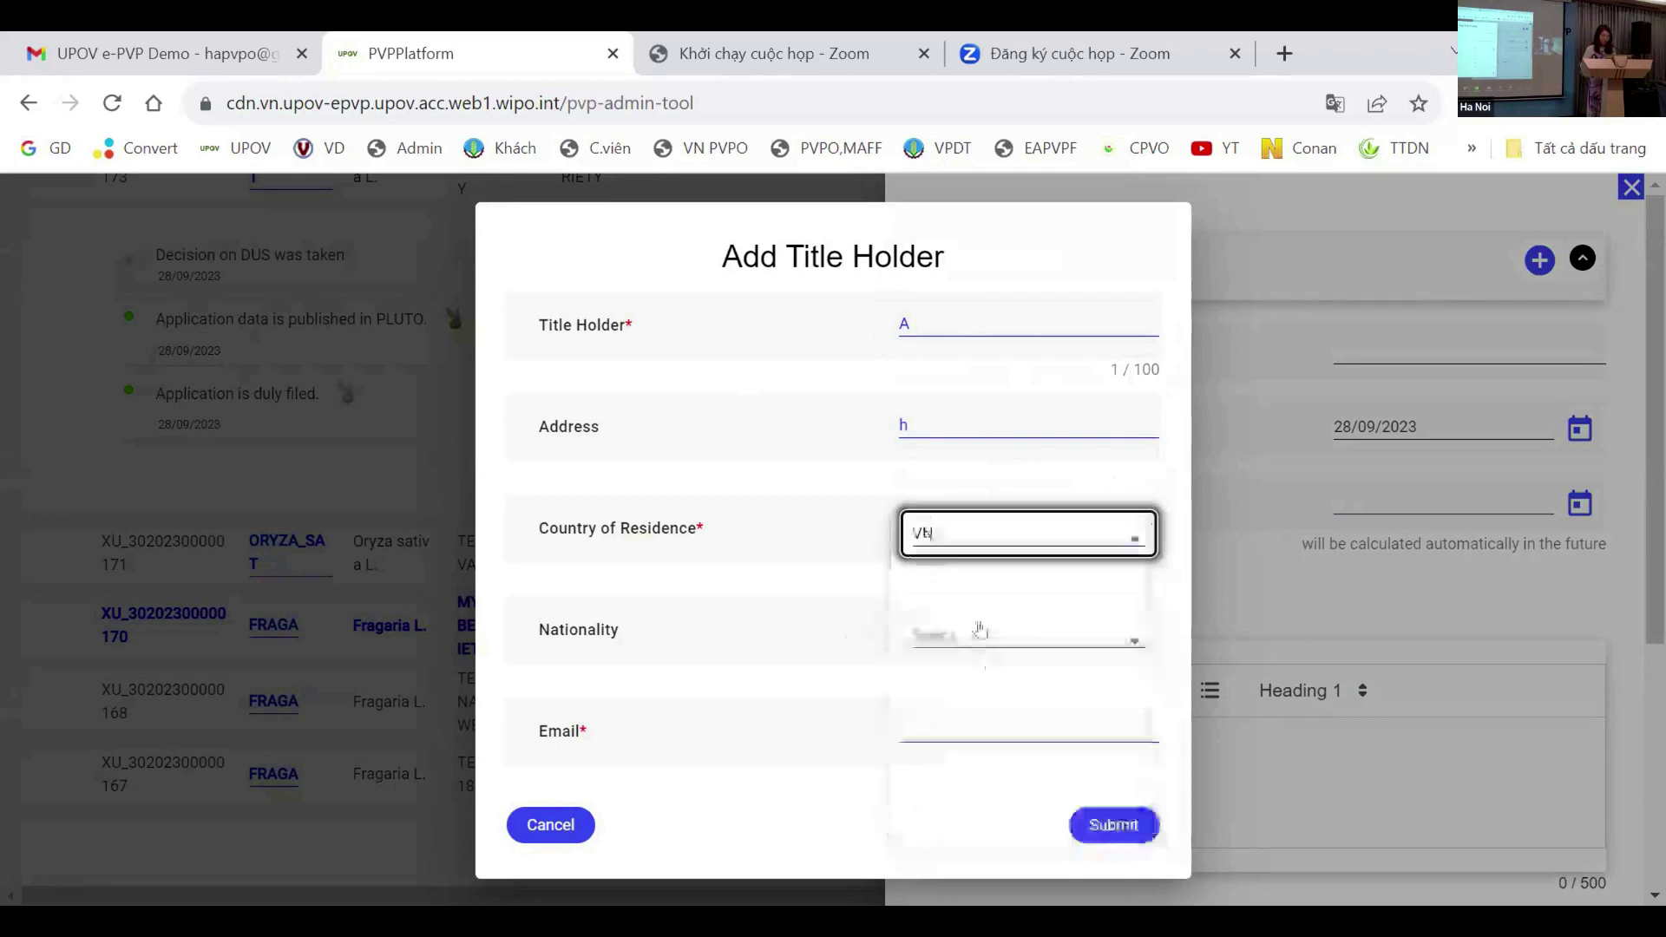
Step: Set the holder's nationality to VN, enter the holder's e-mail, and save title holder A
left_click(976, 640)
key("v")
scroll(959, 596, "down", 3)
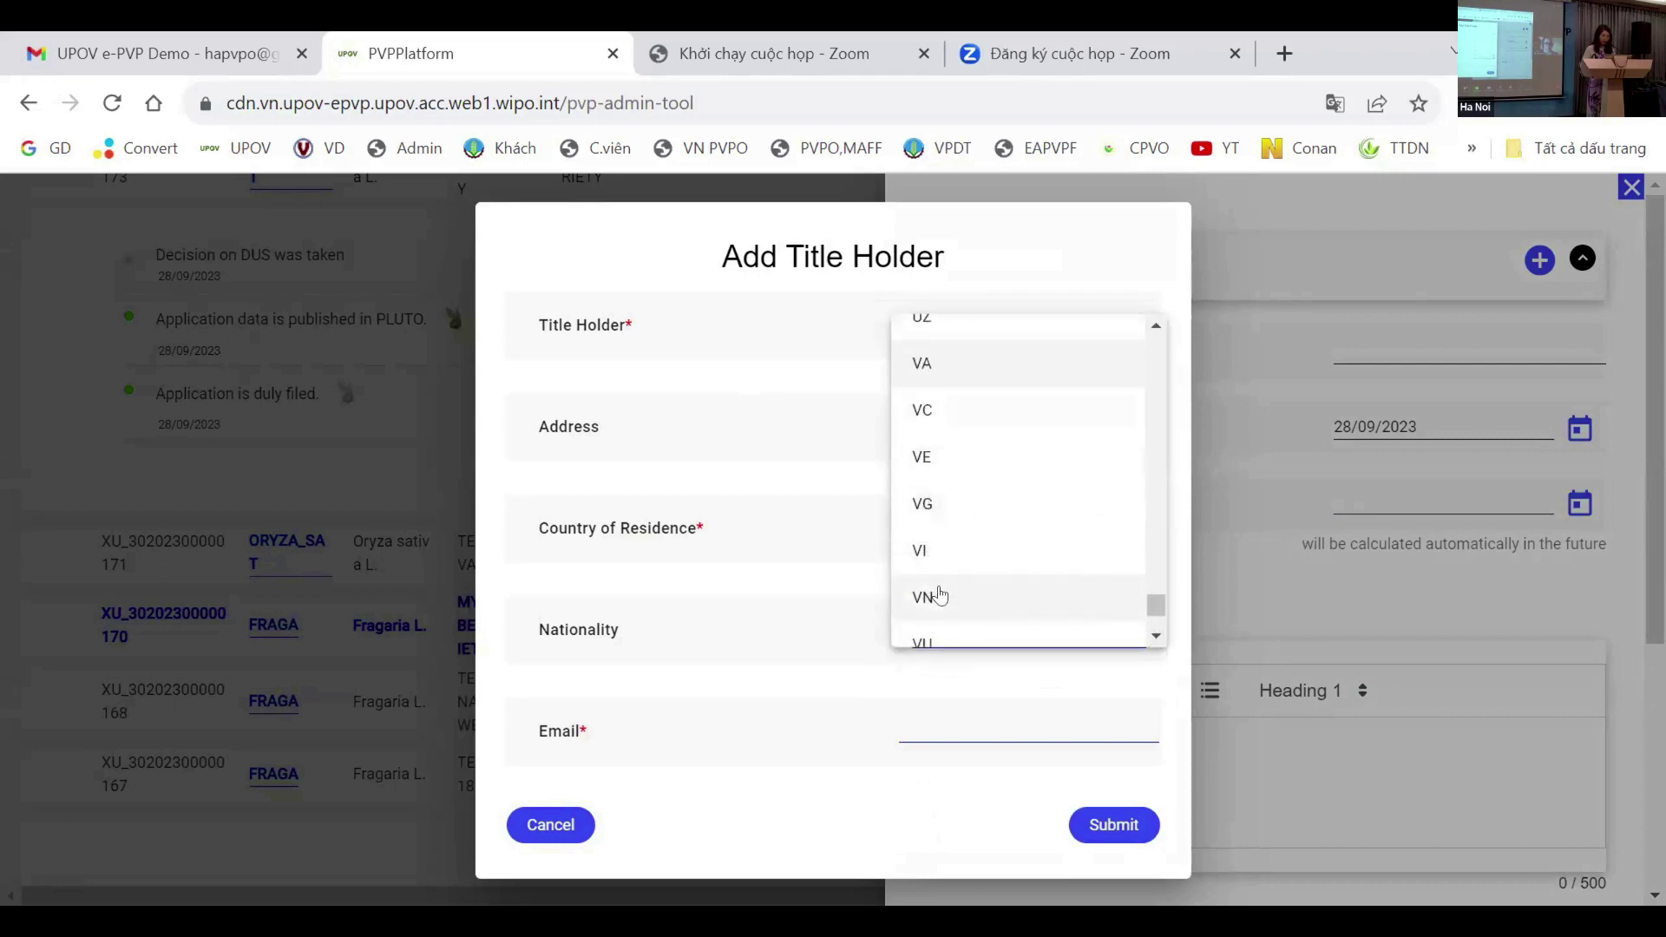
left_click(935, 595)
left_click(960, 737)
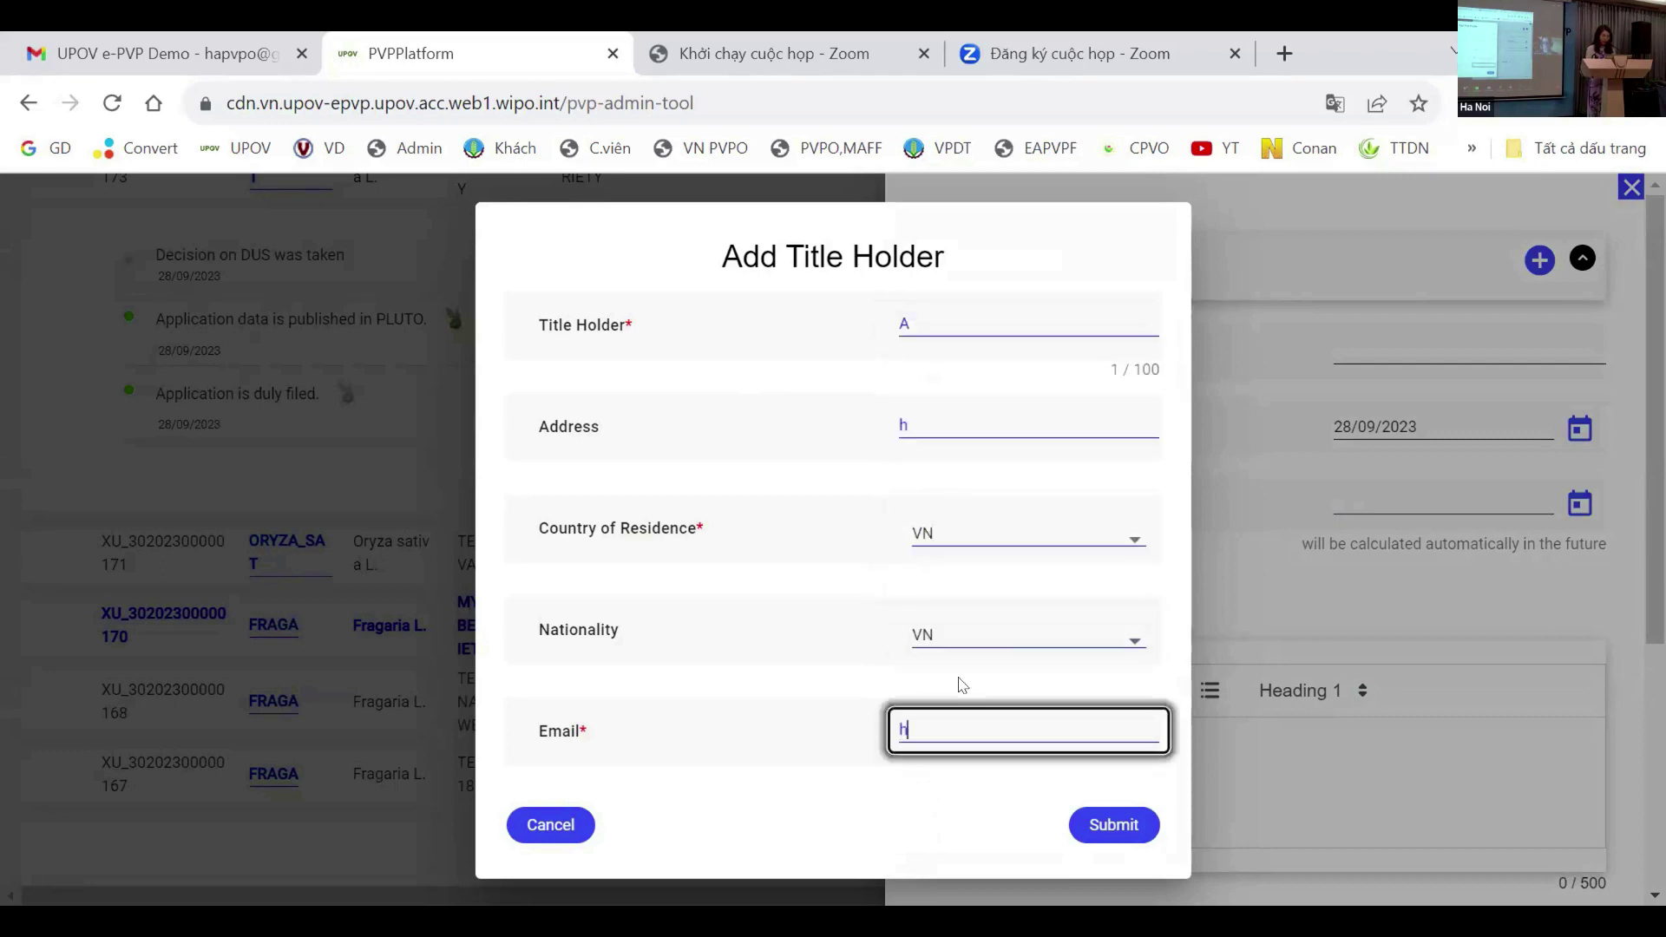
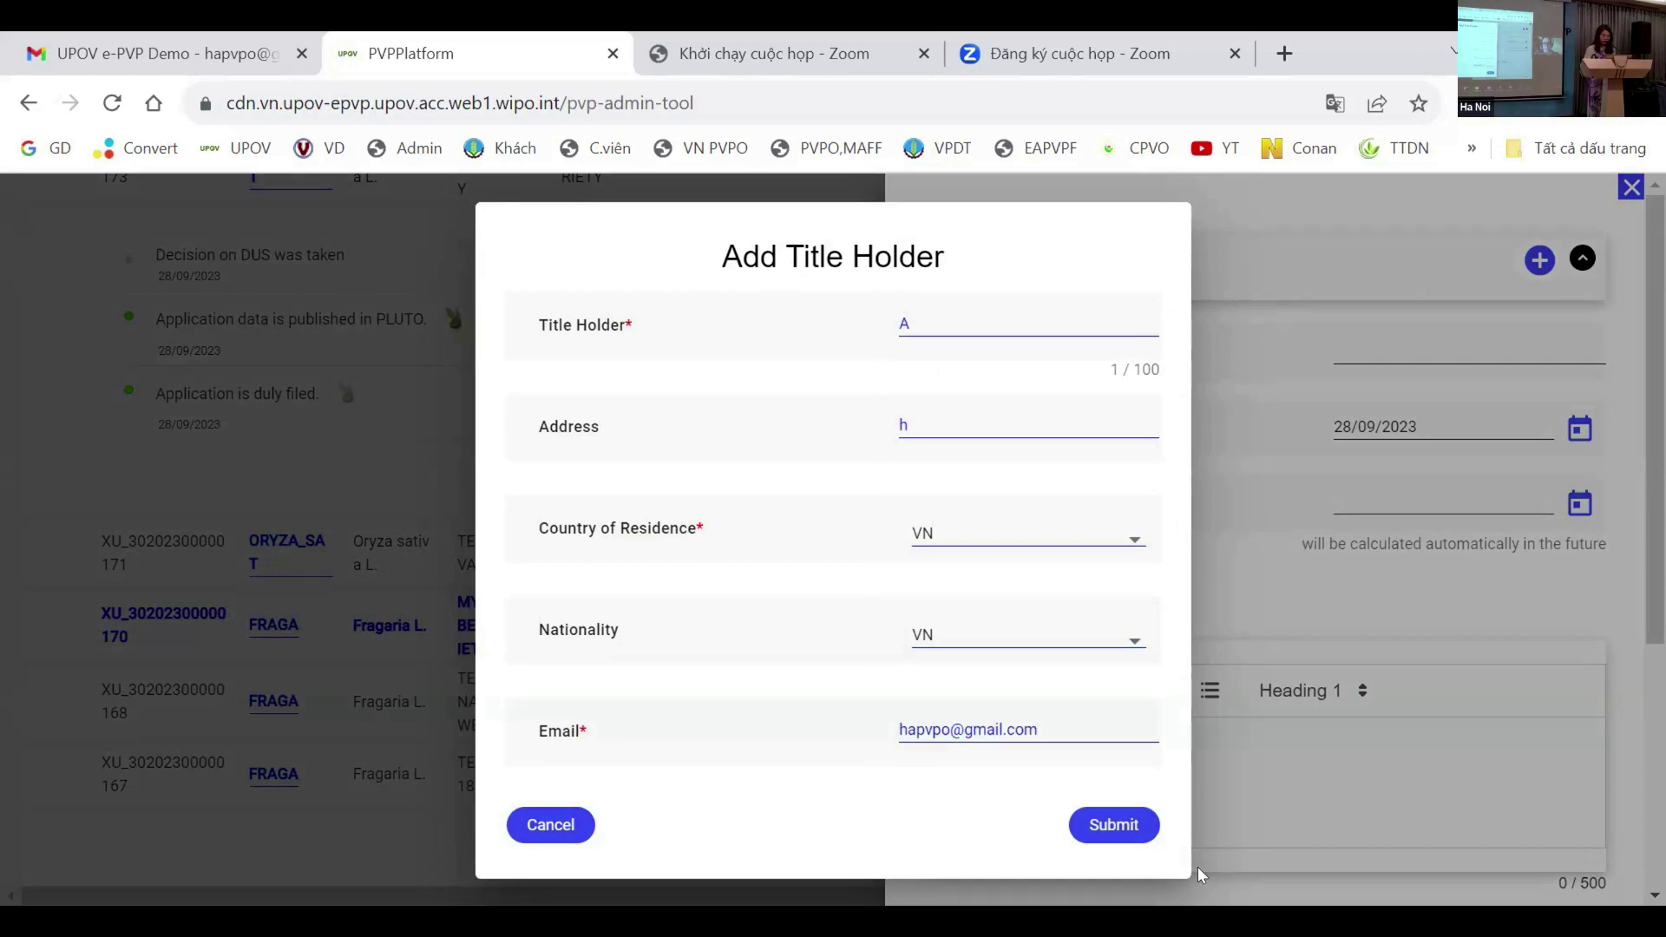
left_click(1113, 826)
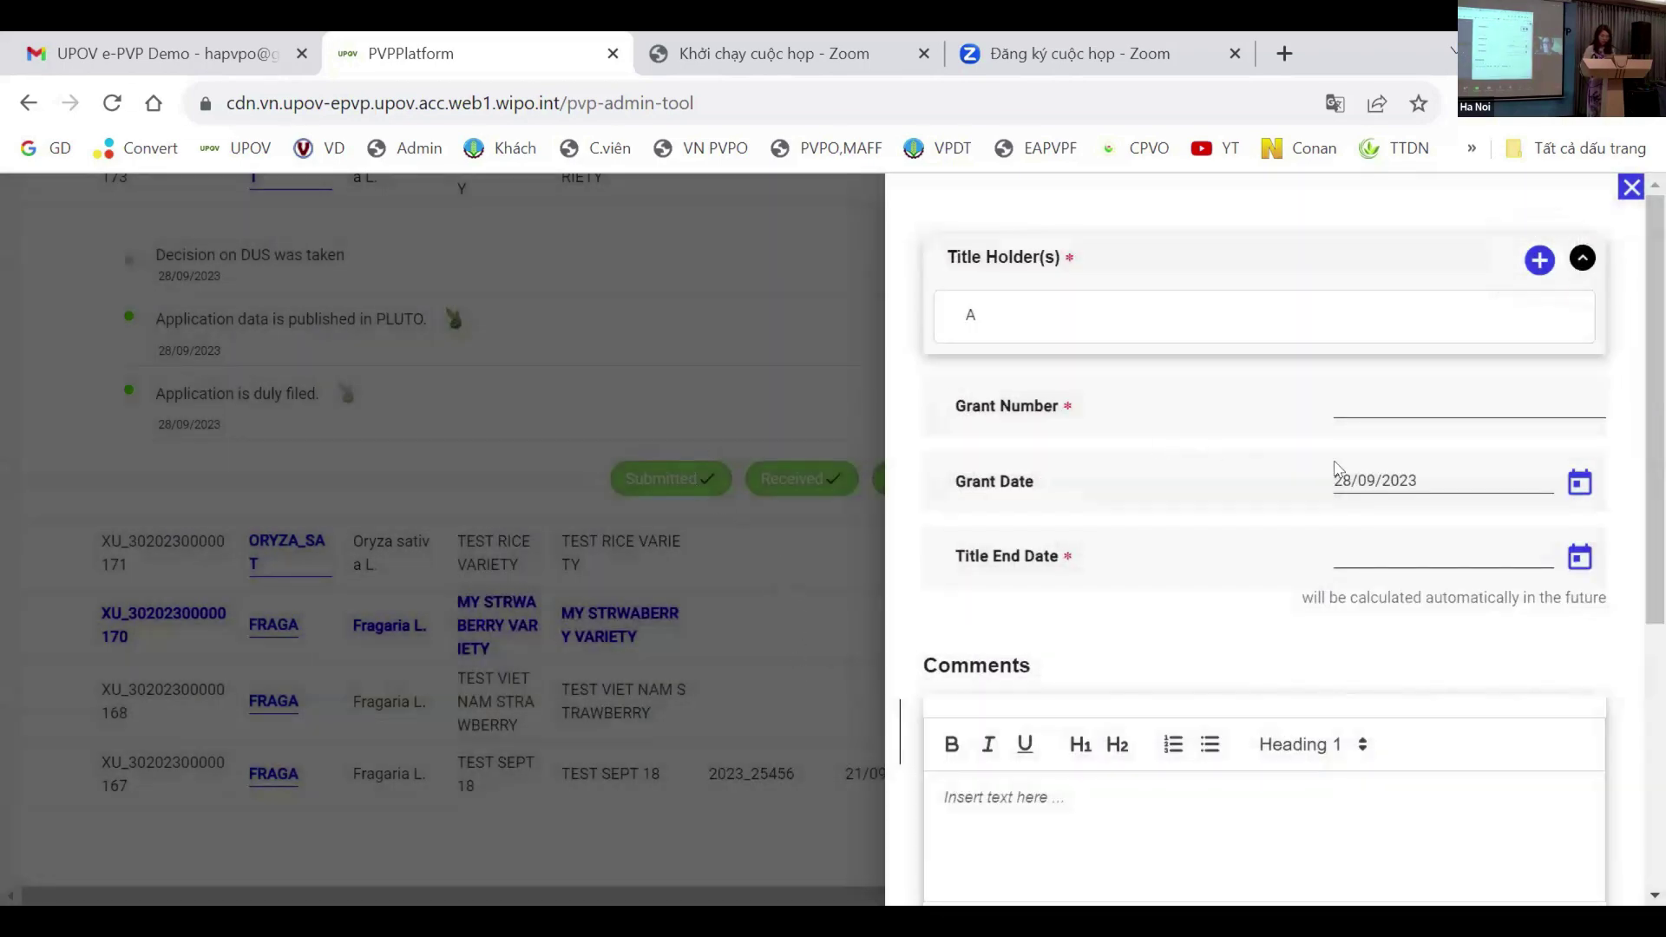
Step: Grant the rice application with grant number 13 and title end date 30/09/2023
left_click(1362, 408)
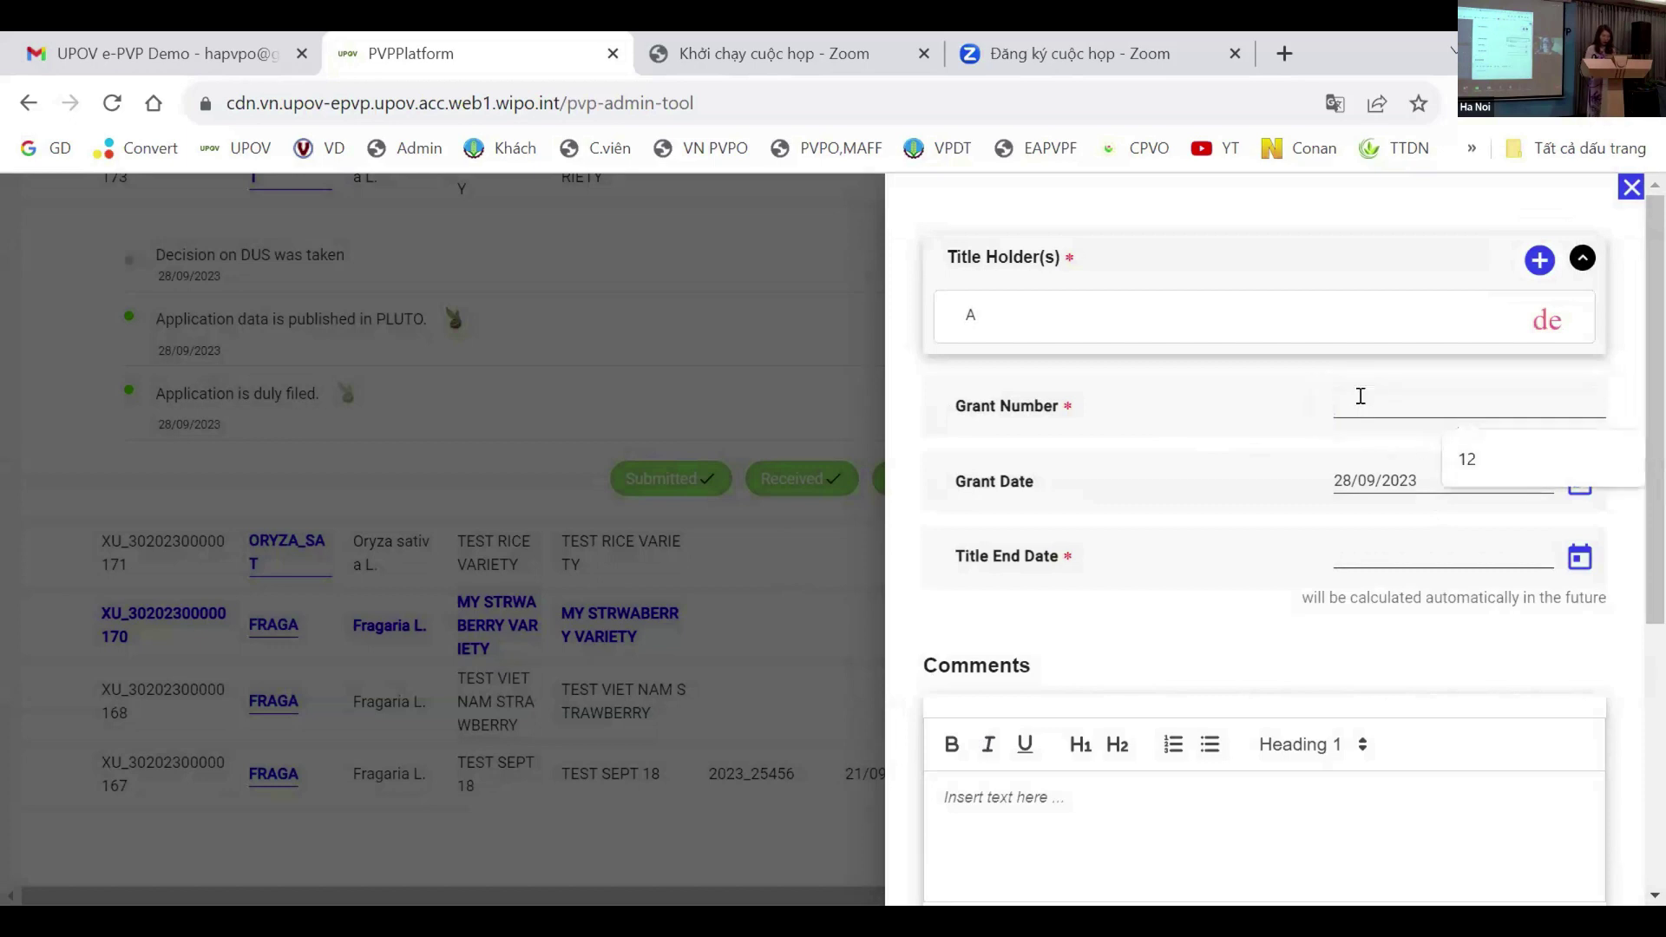
type("13")
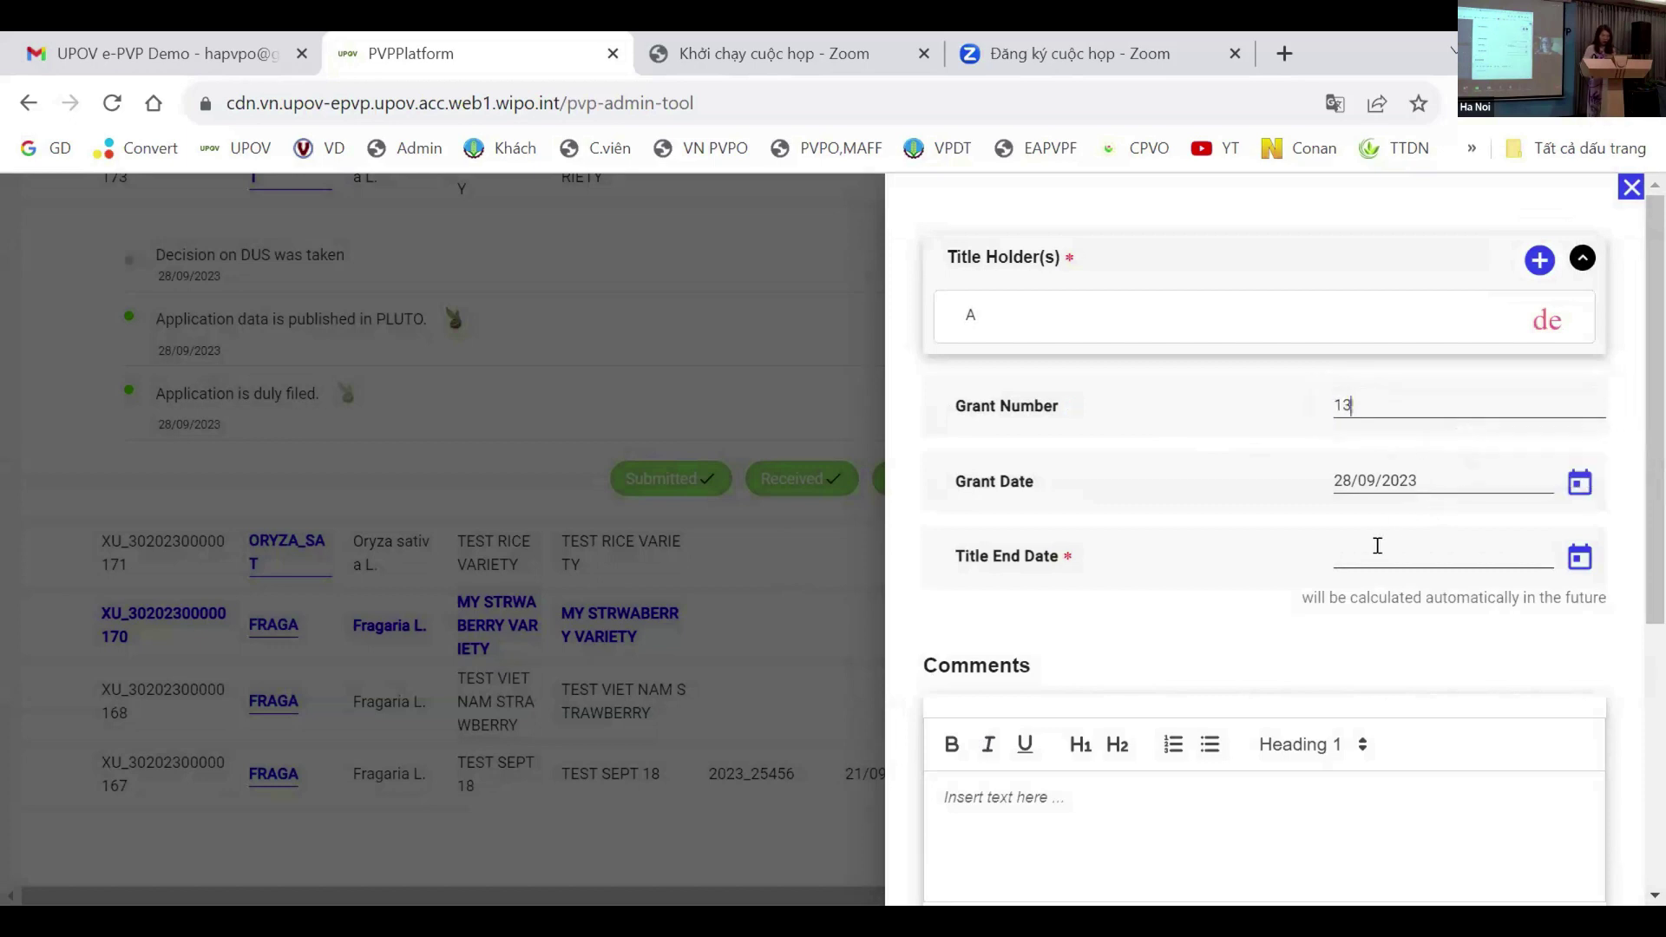
left_click(1378, 552)
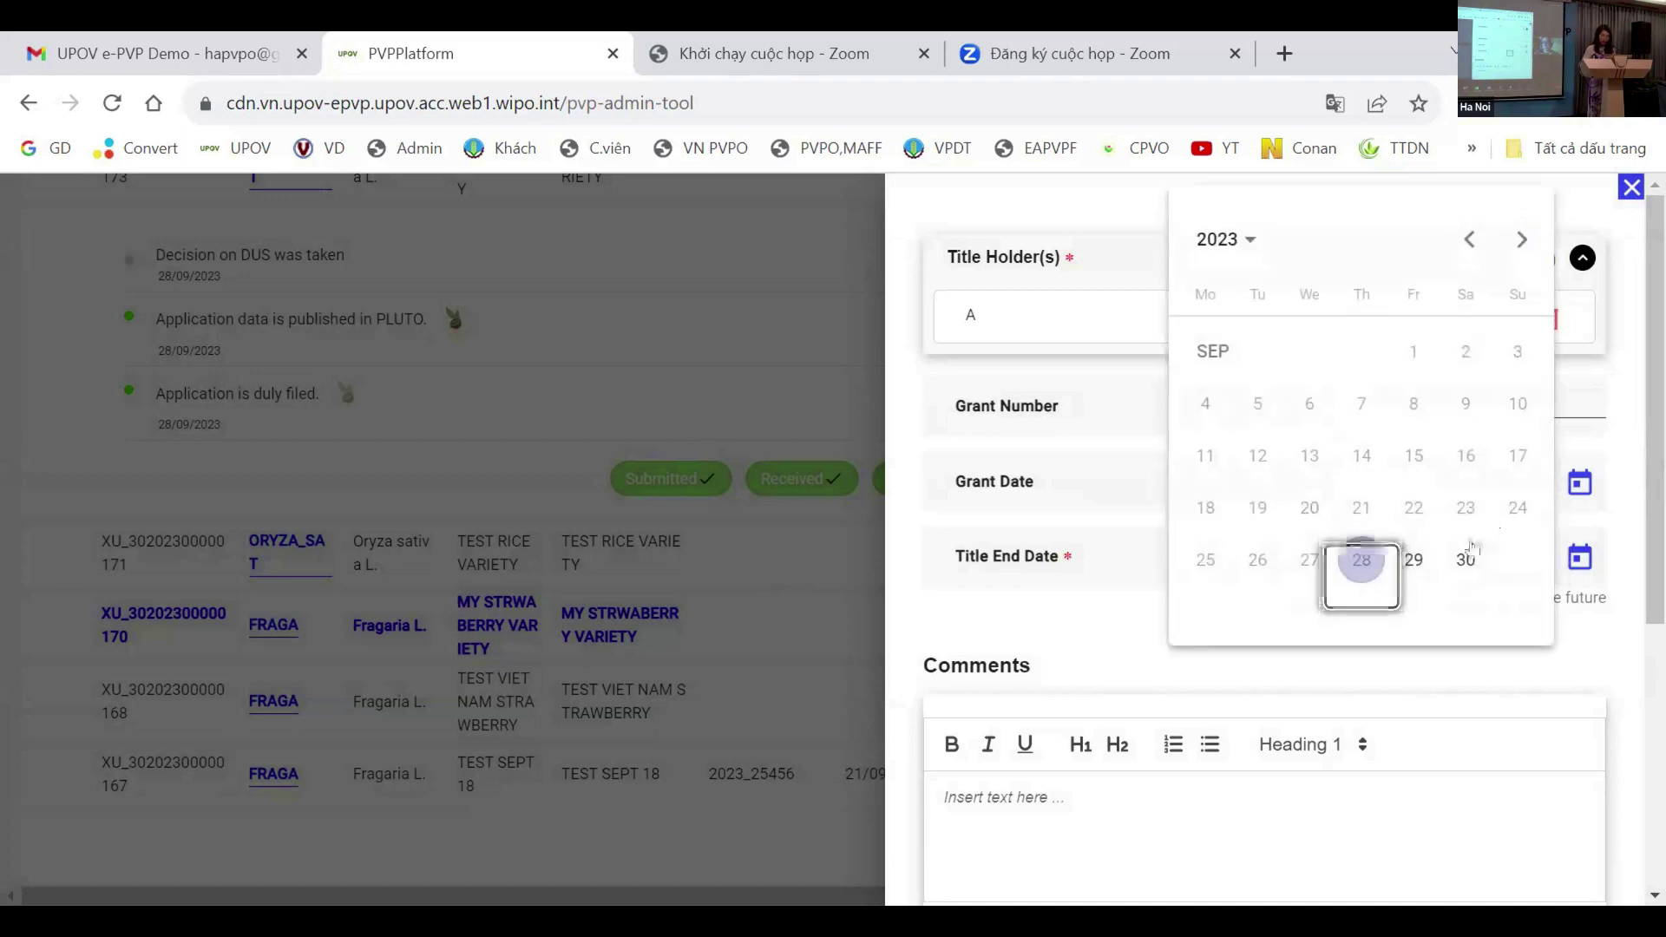
left_click(1466, 559)
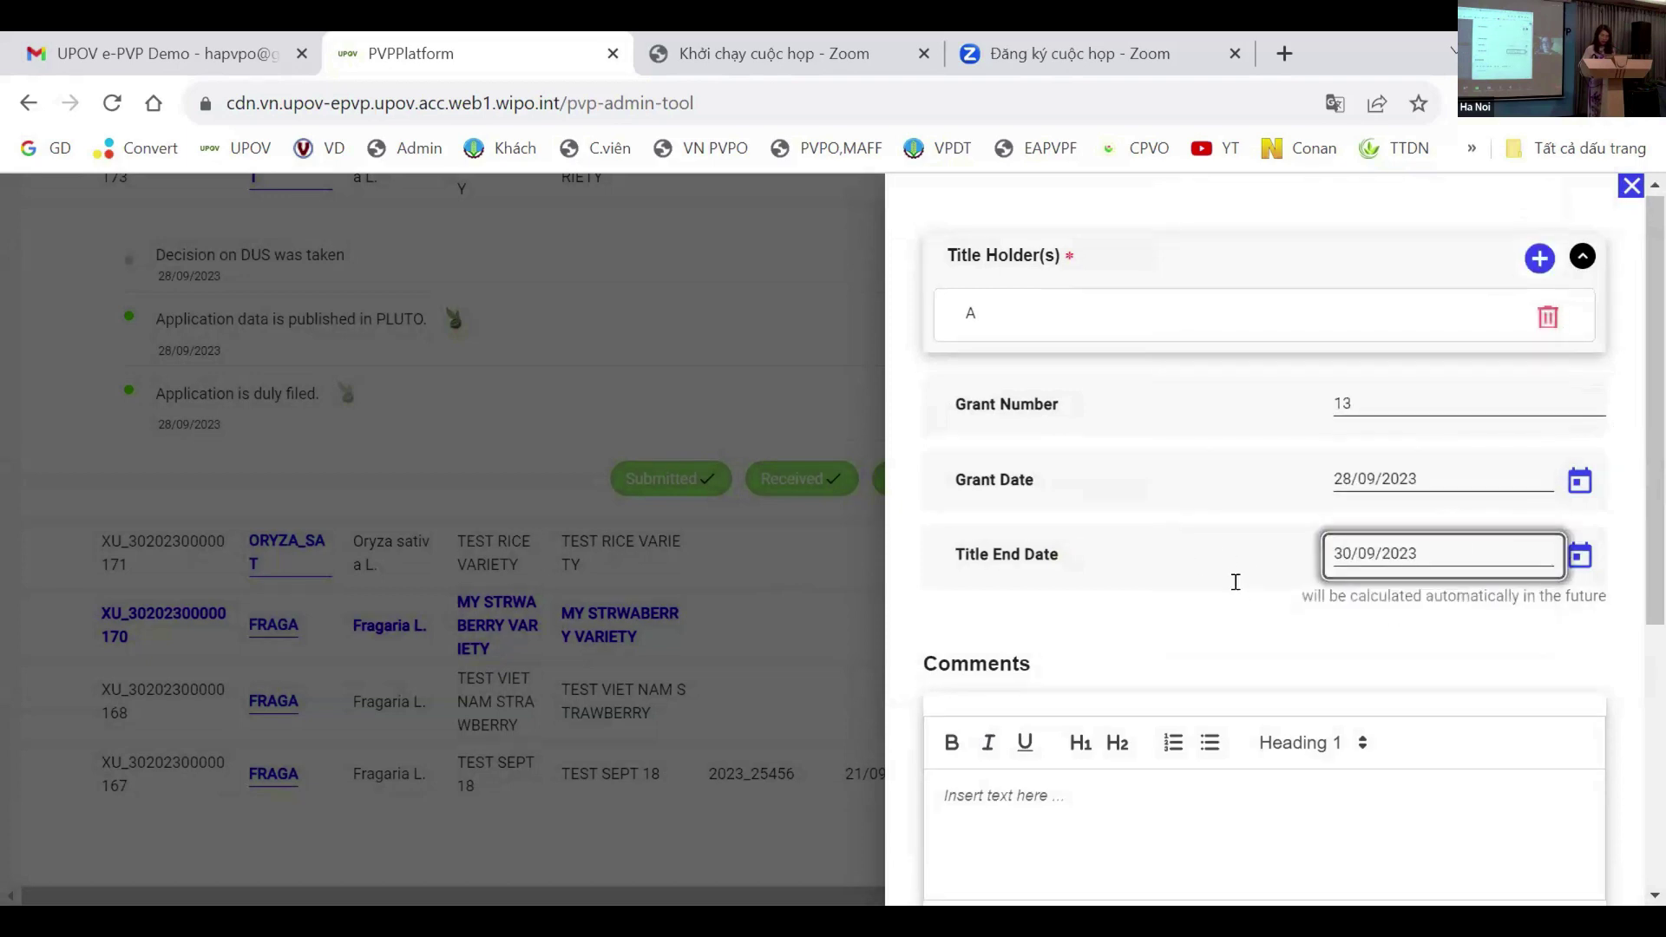
scroll(1047, 435, "down", 5)
scroll(1038, 423, "down", 2)
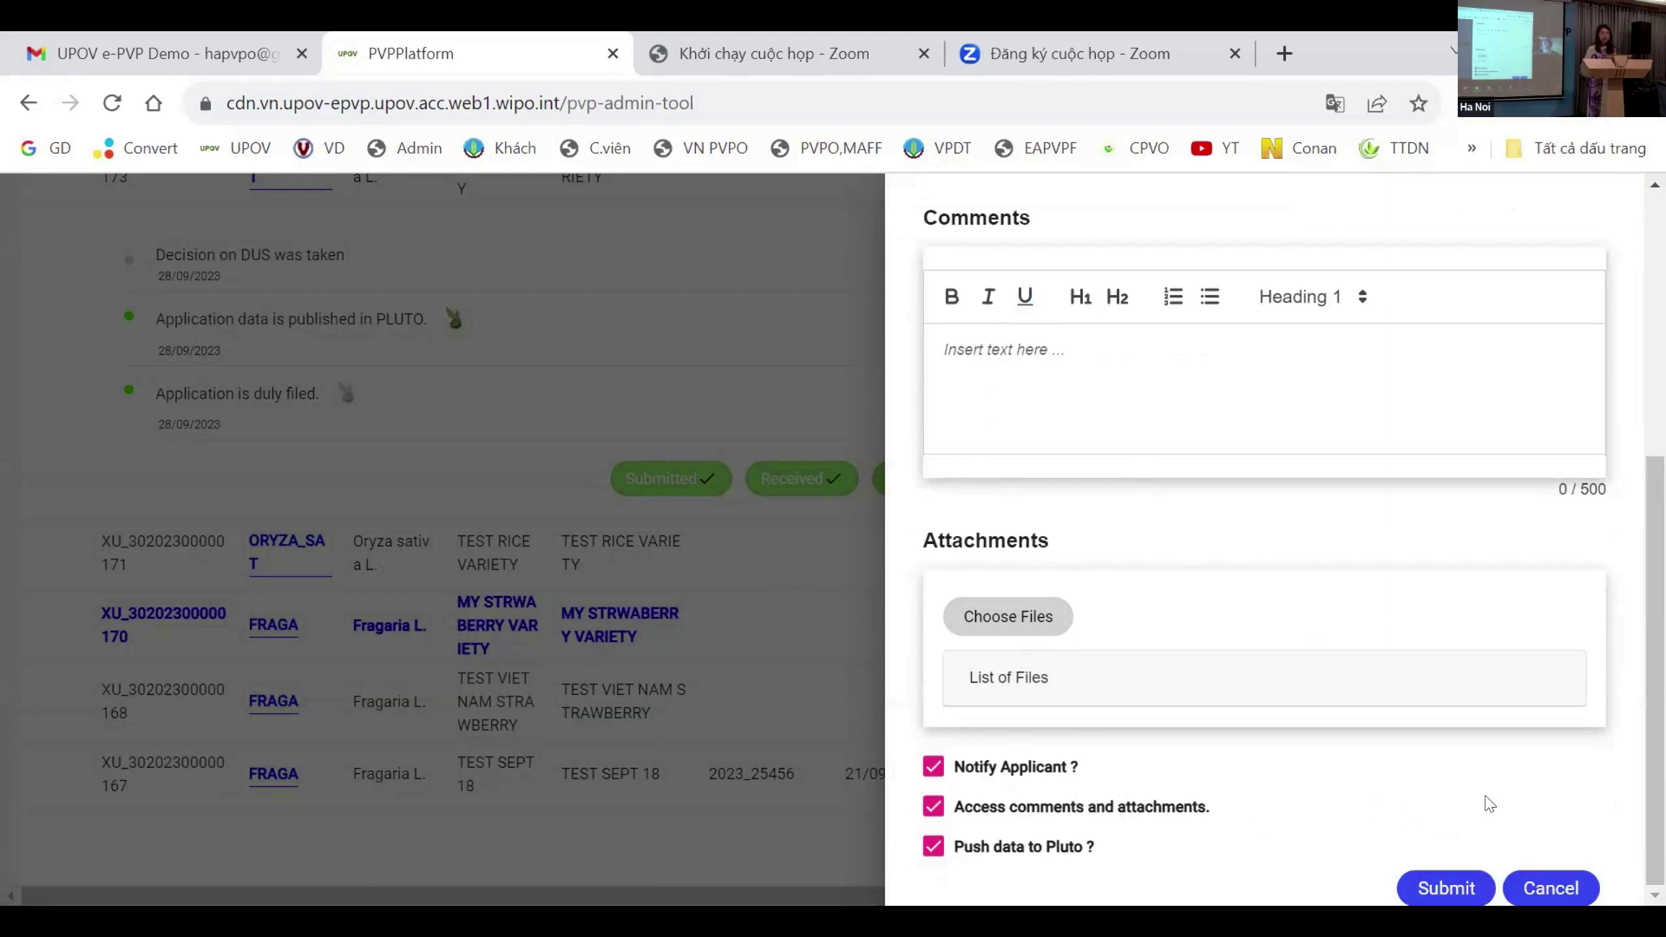
left_click(1448, 889)
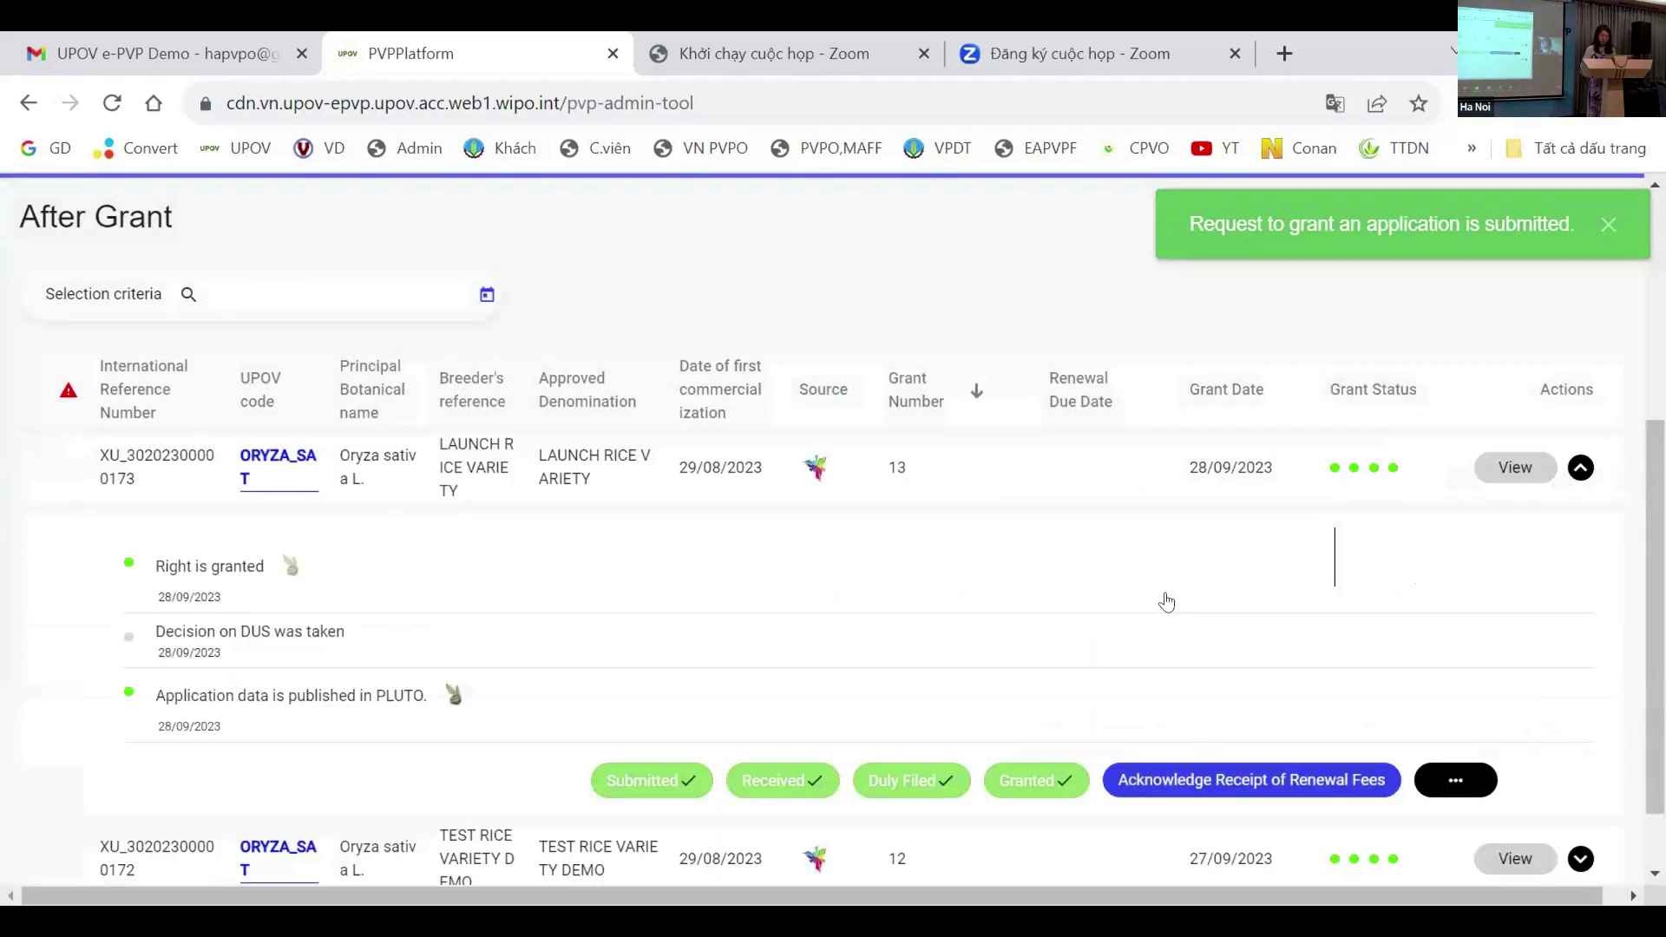
scroll(1205, 611, "up", 3)
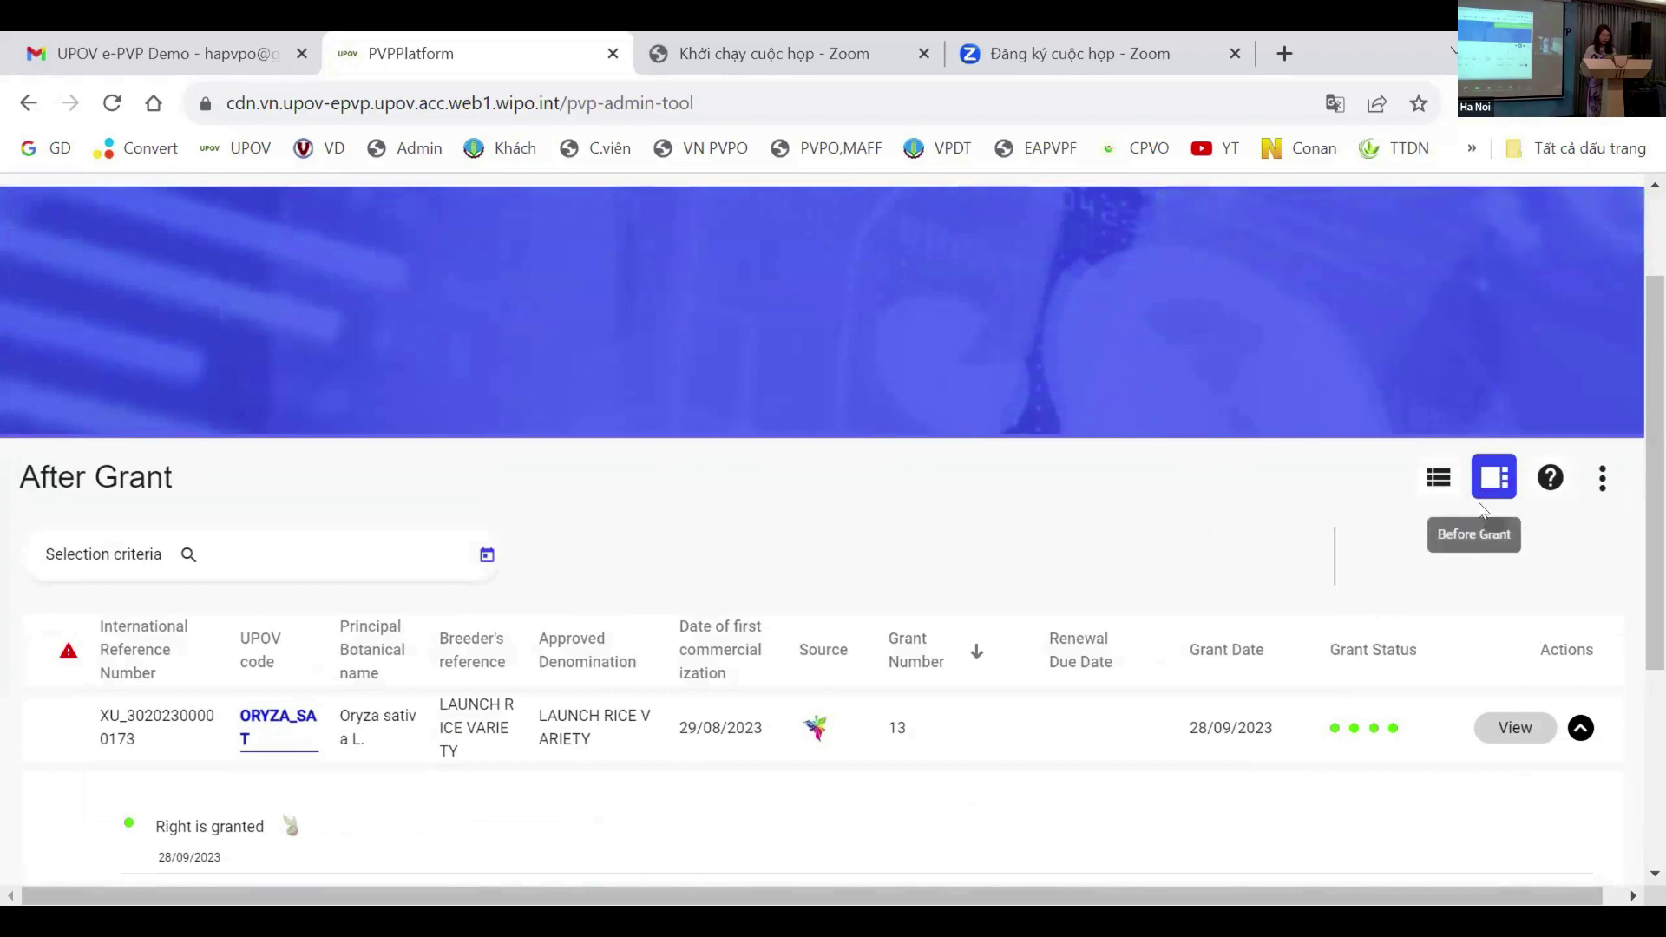
left_click(1495, 473)
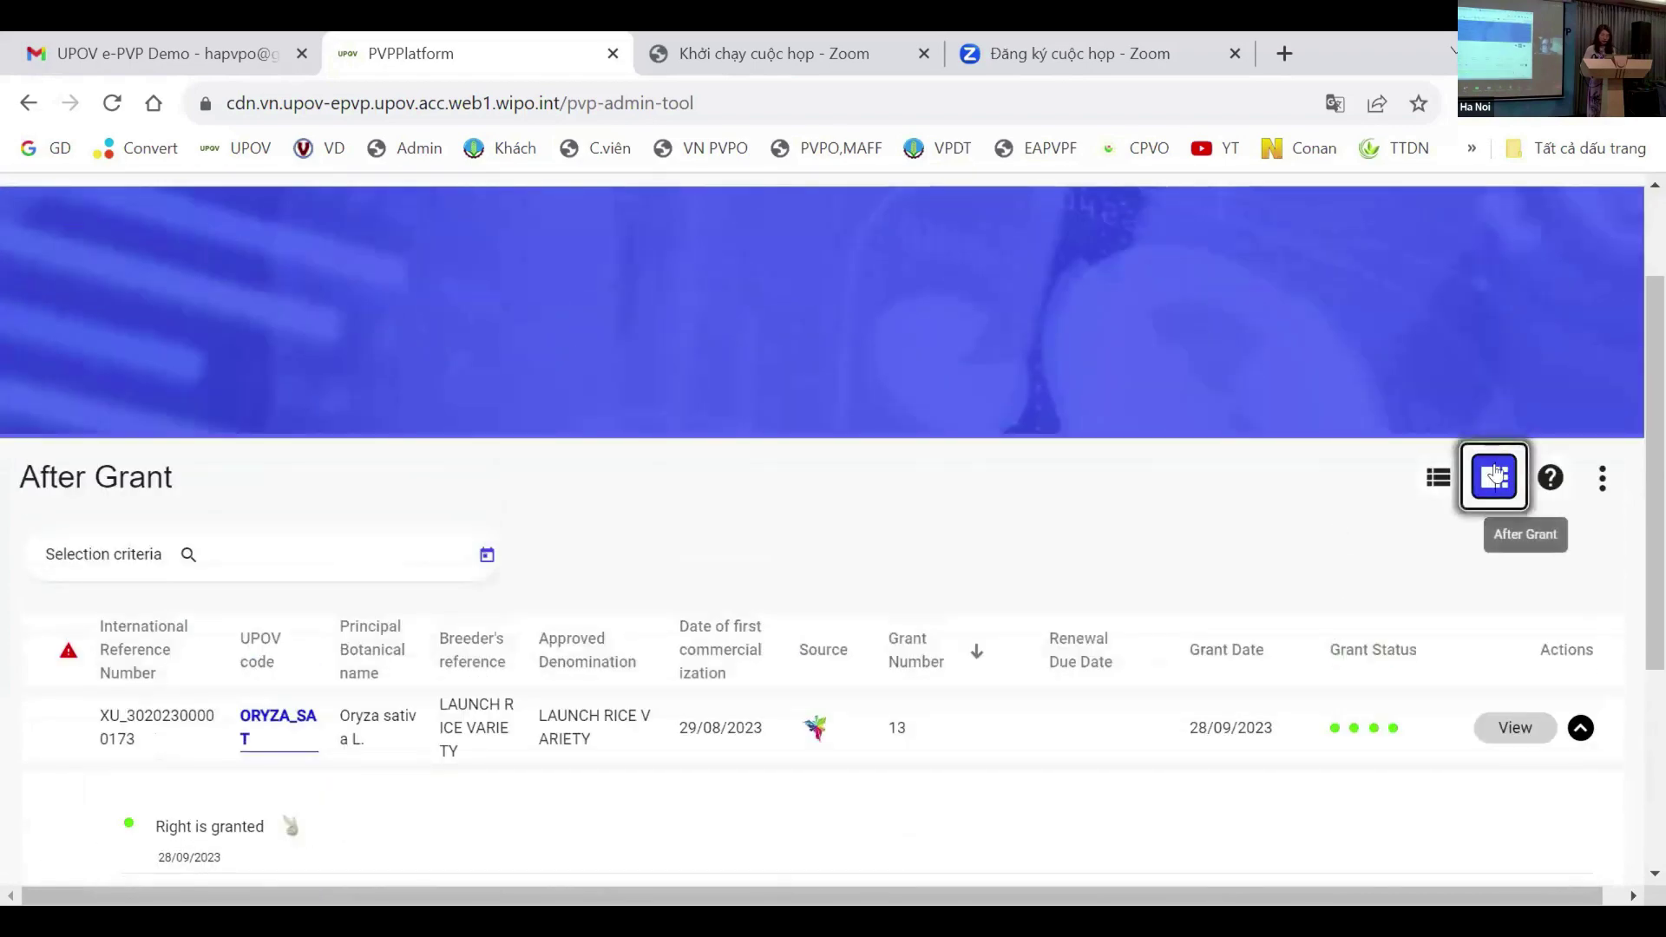
scroll(1285, 521, "down", 3)
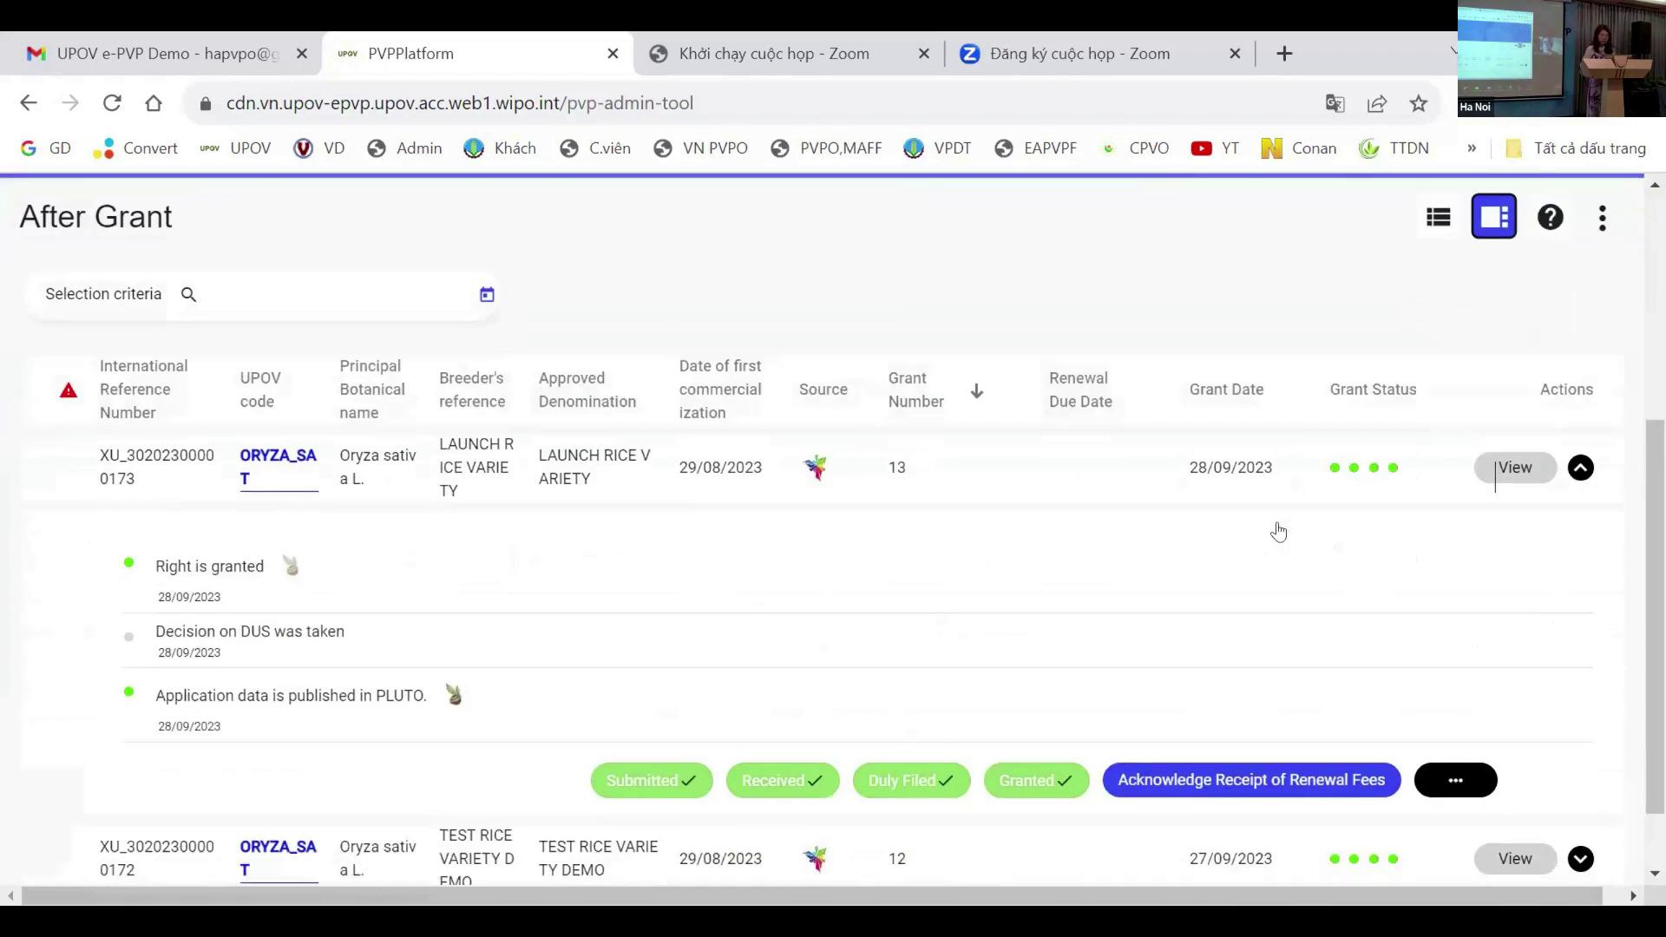
scroll(642, 625, "down", 1)
scroll(682, 617, "up", 2)
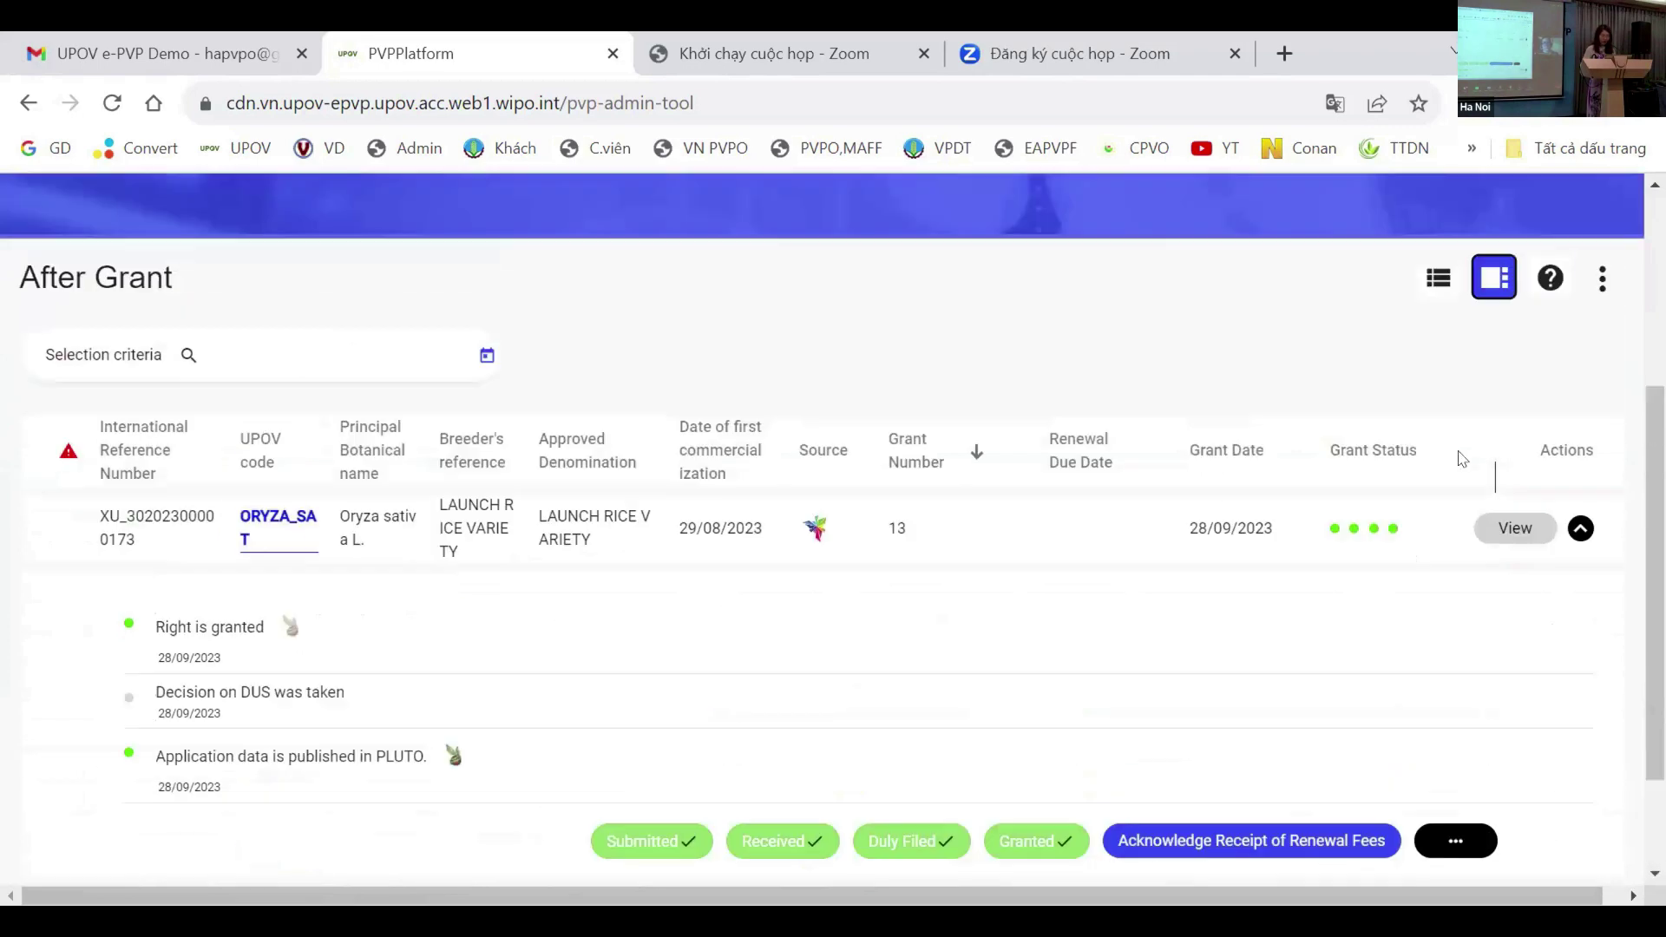
scroll(1463, 459, "up", 3)
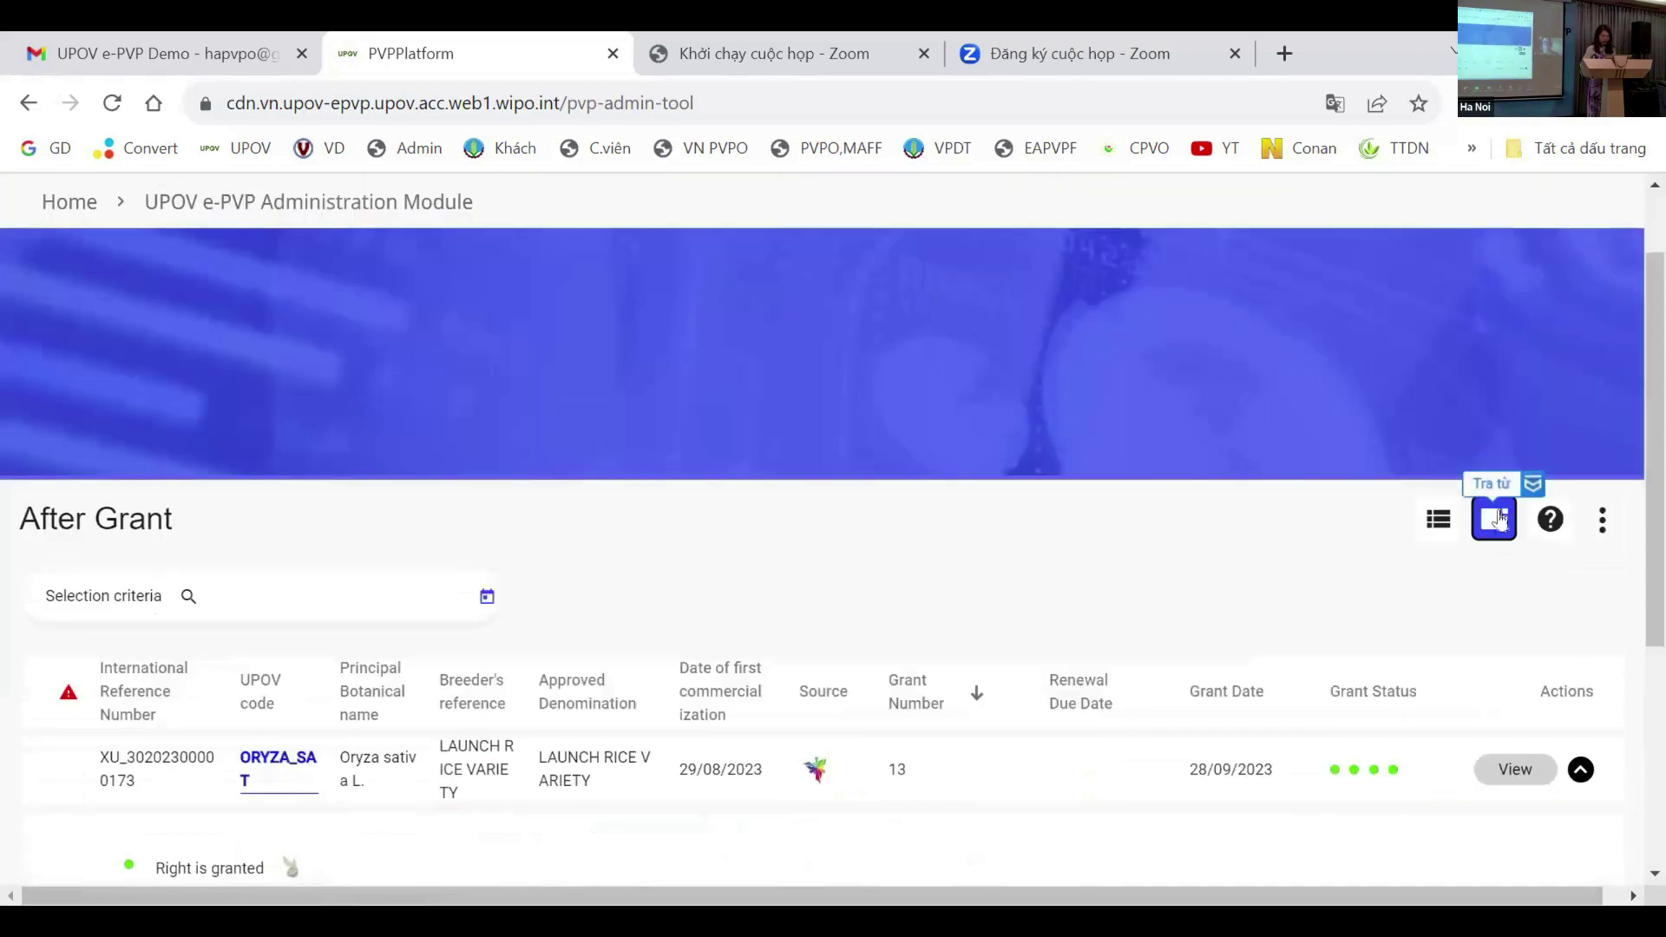
scroll(1475, 521, "down", 4)
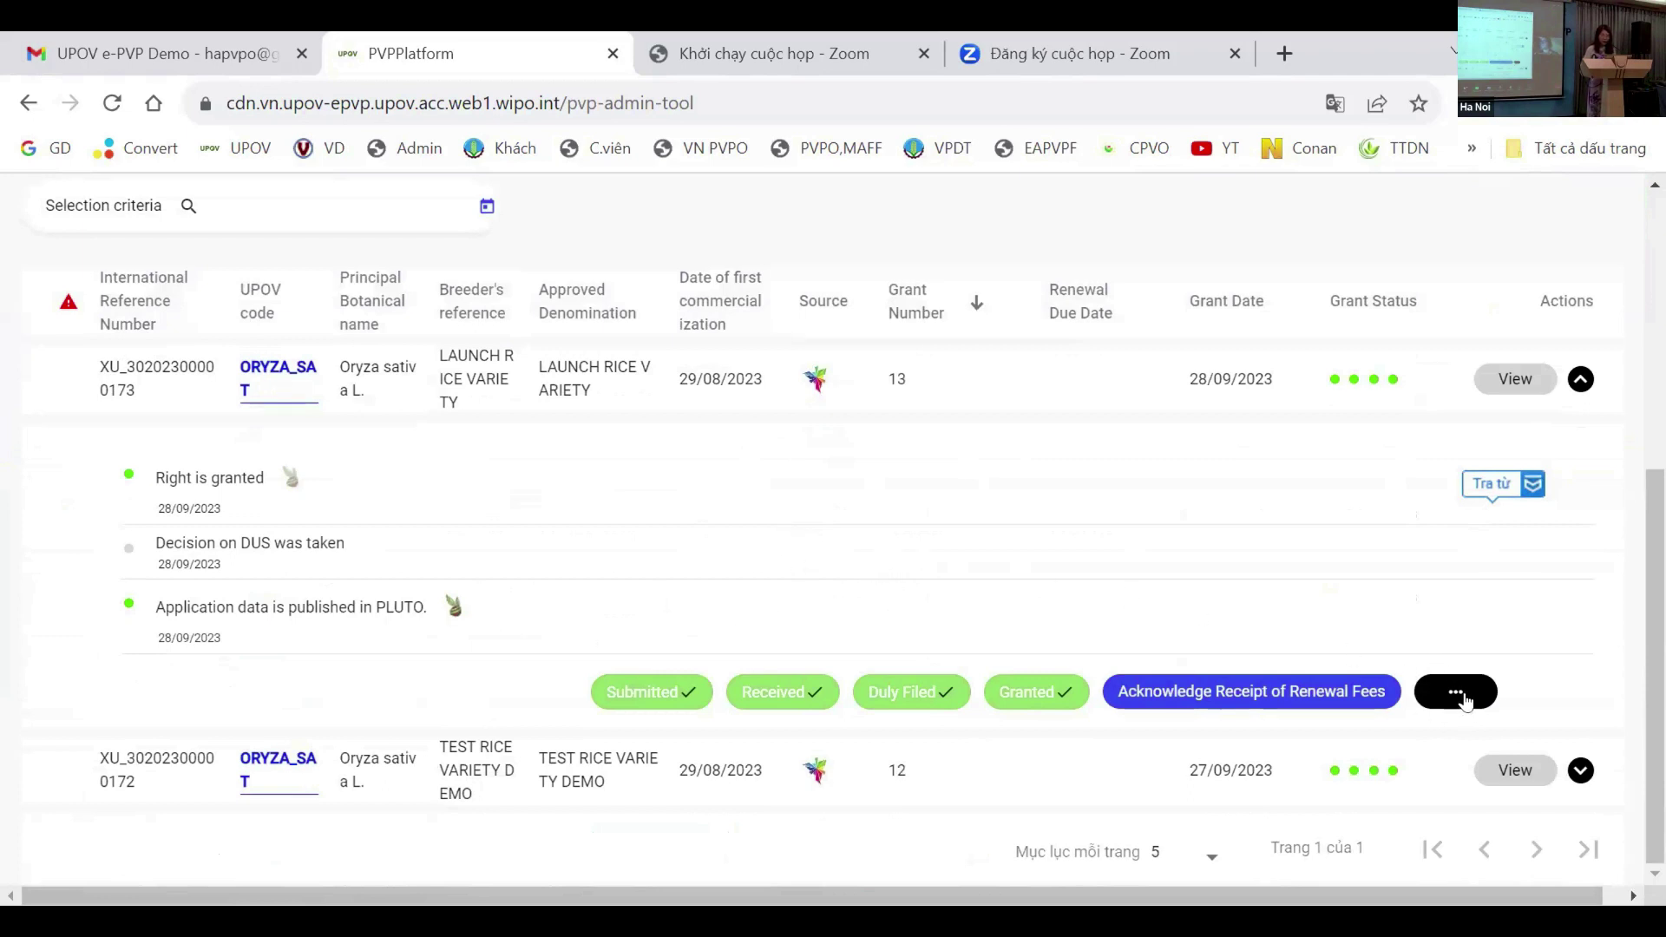
Step: Start a Transfer Ownership for the granted rice variety and try submitting it without a user type
left_click(1465, 699)
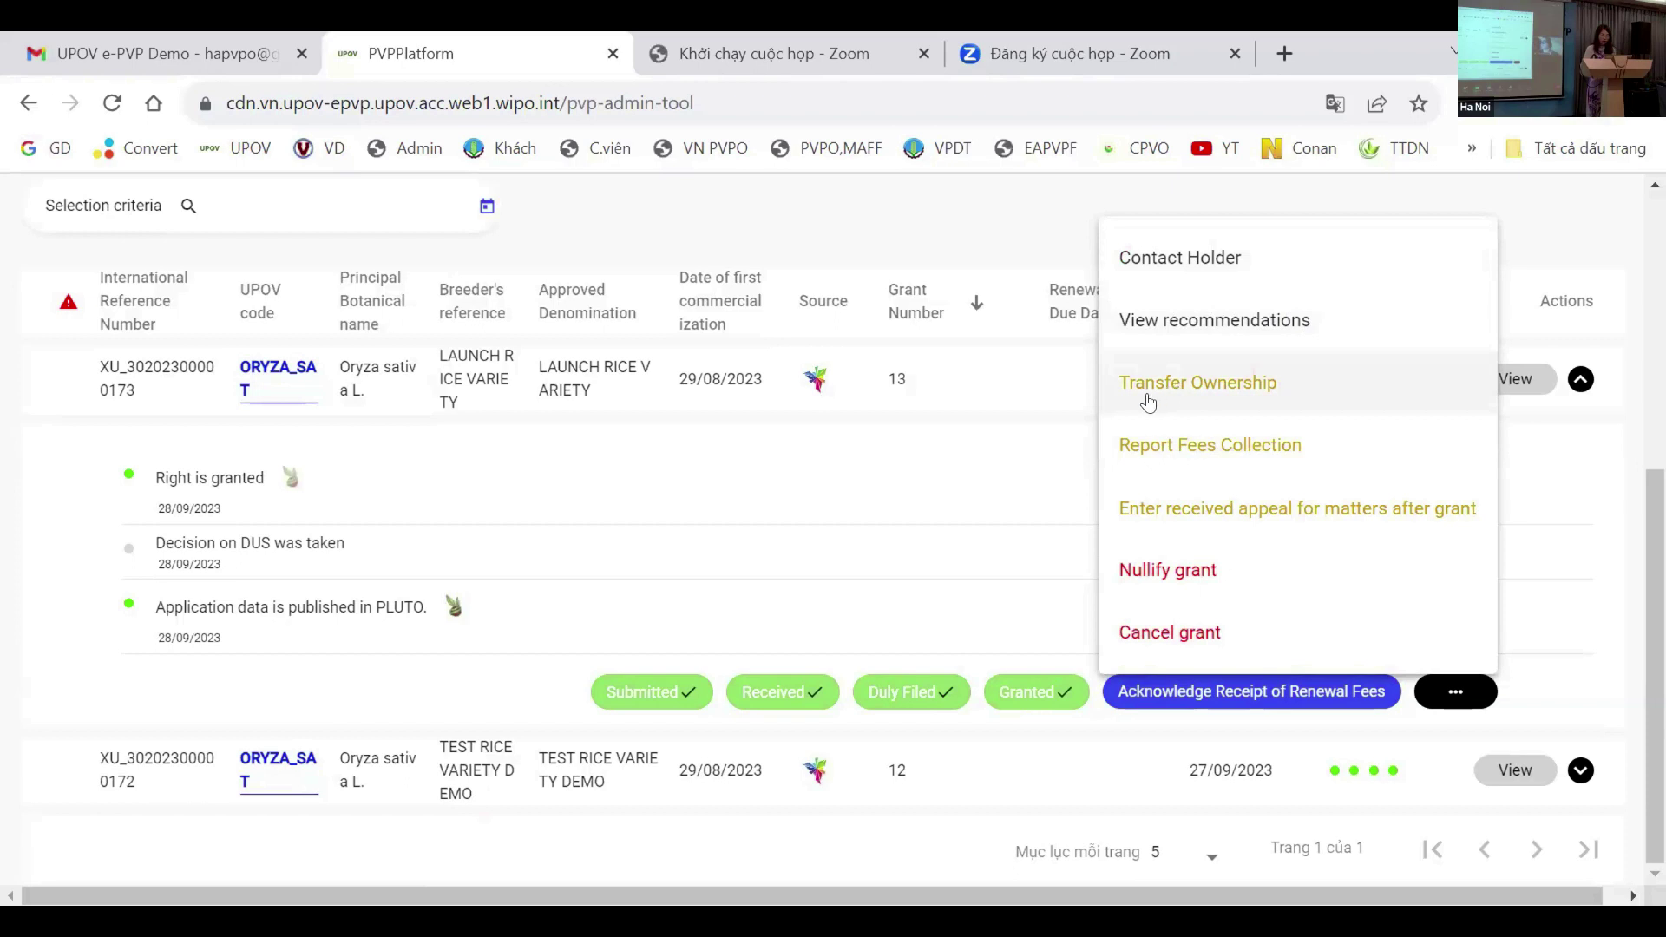
left_click(1233, 392)
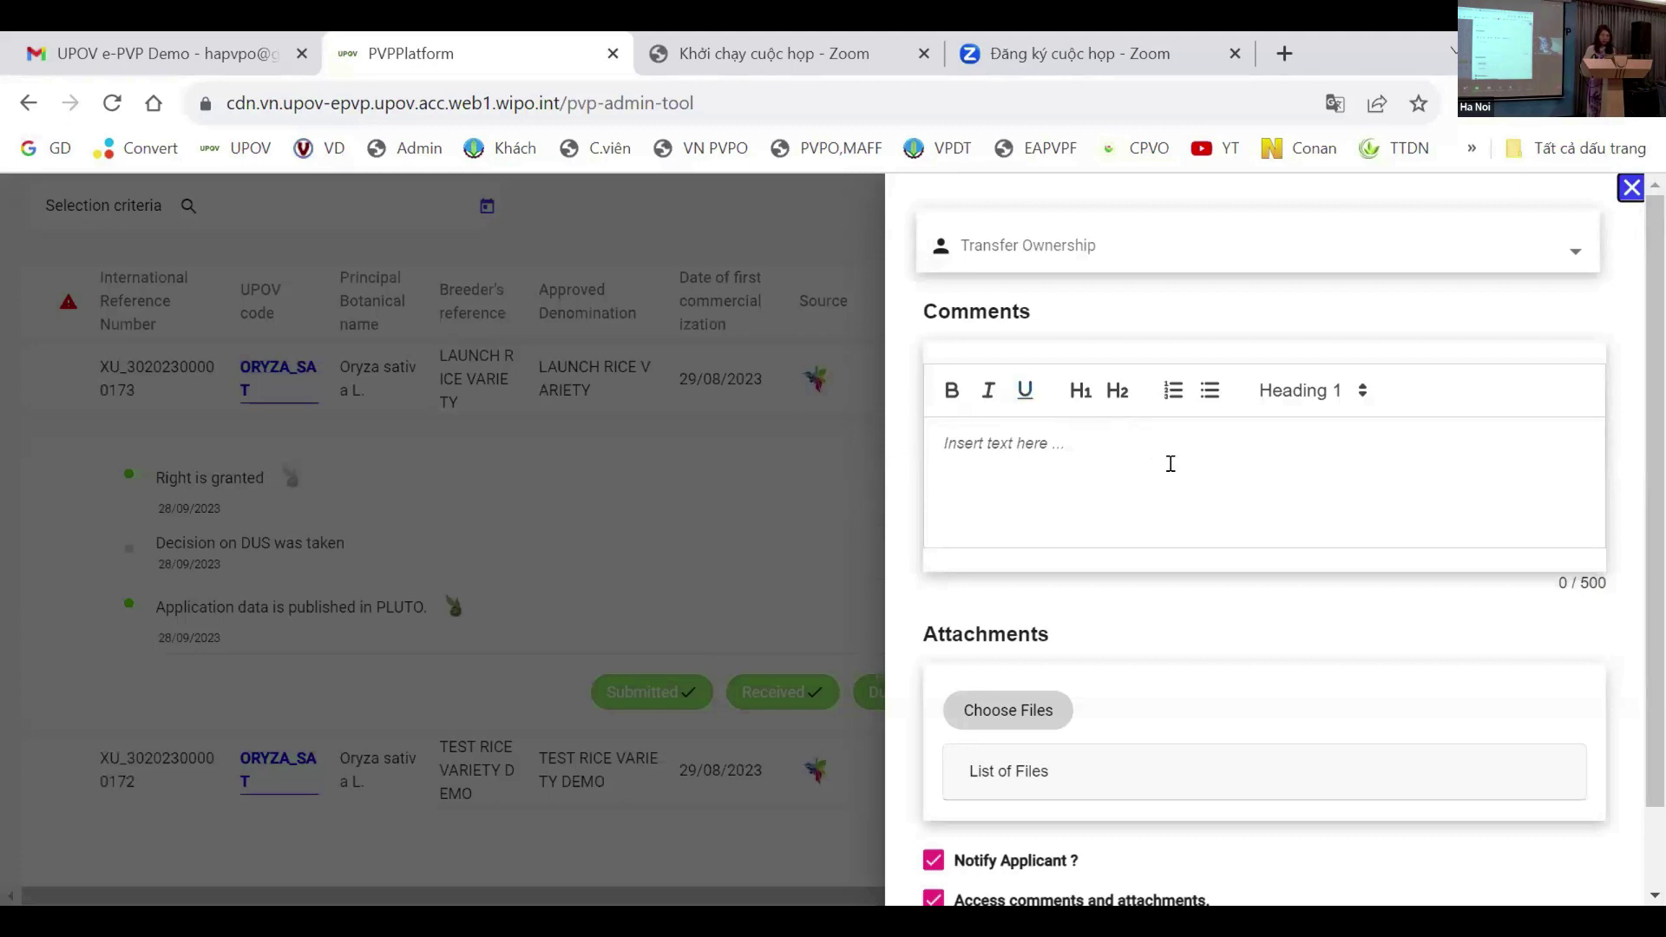
scroll(1106, 471, "down", 1)
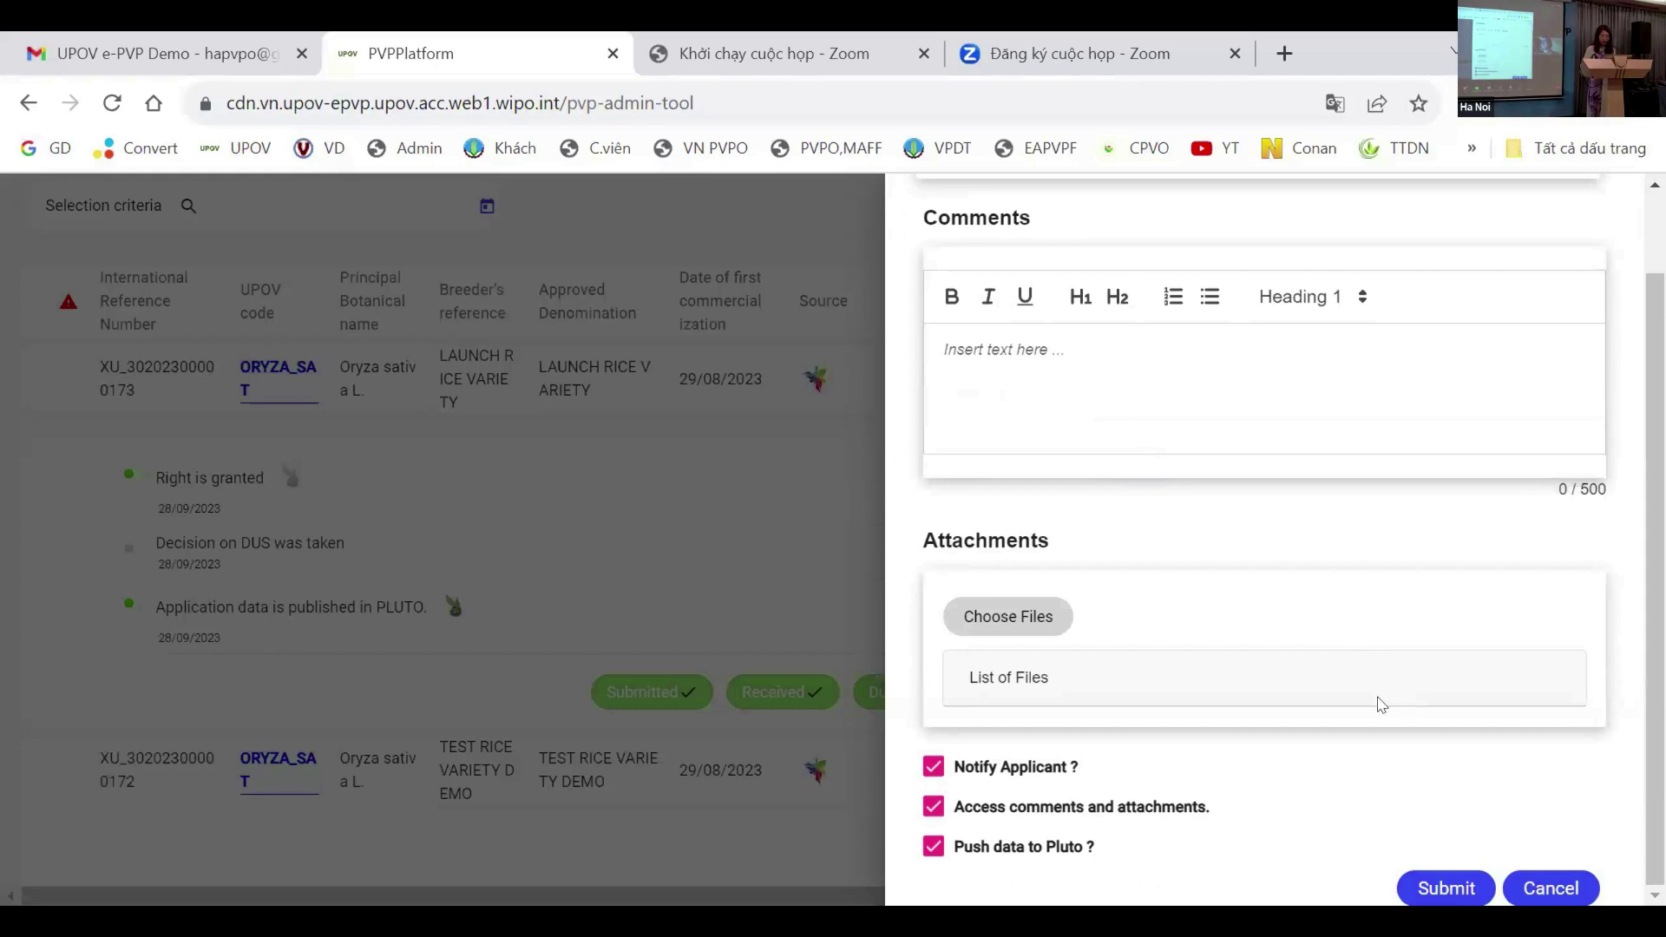
left_click(1478, 891)
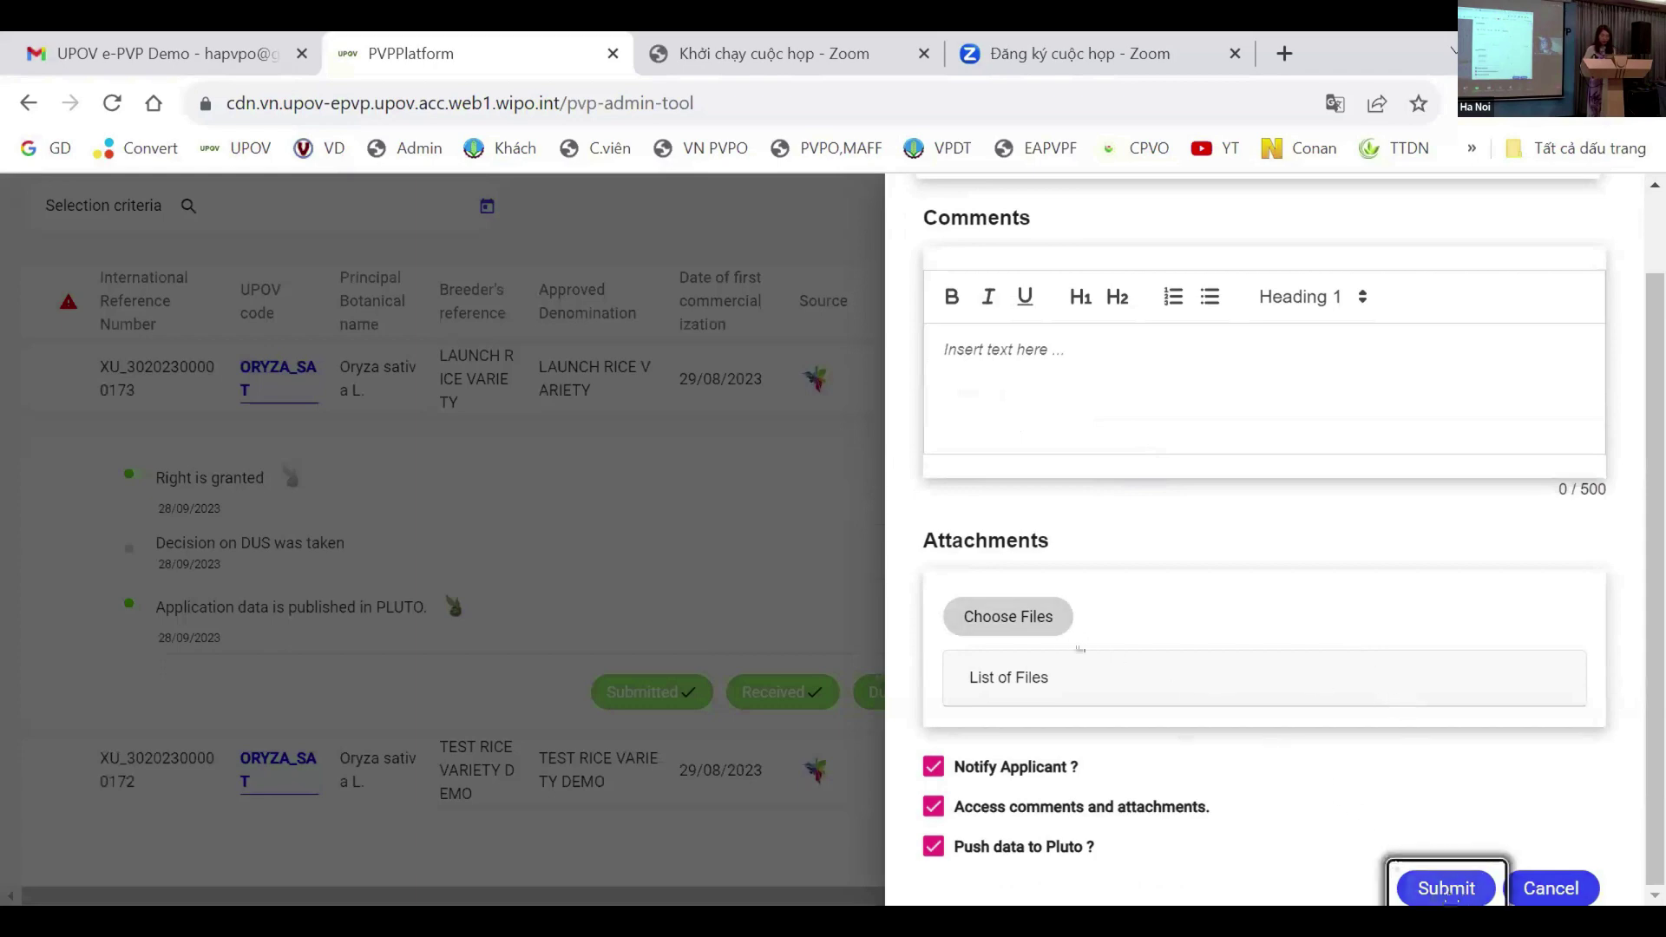
scroll(1136, 435, "up", 1)
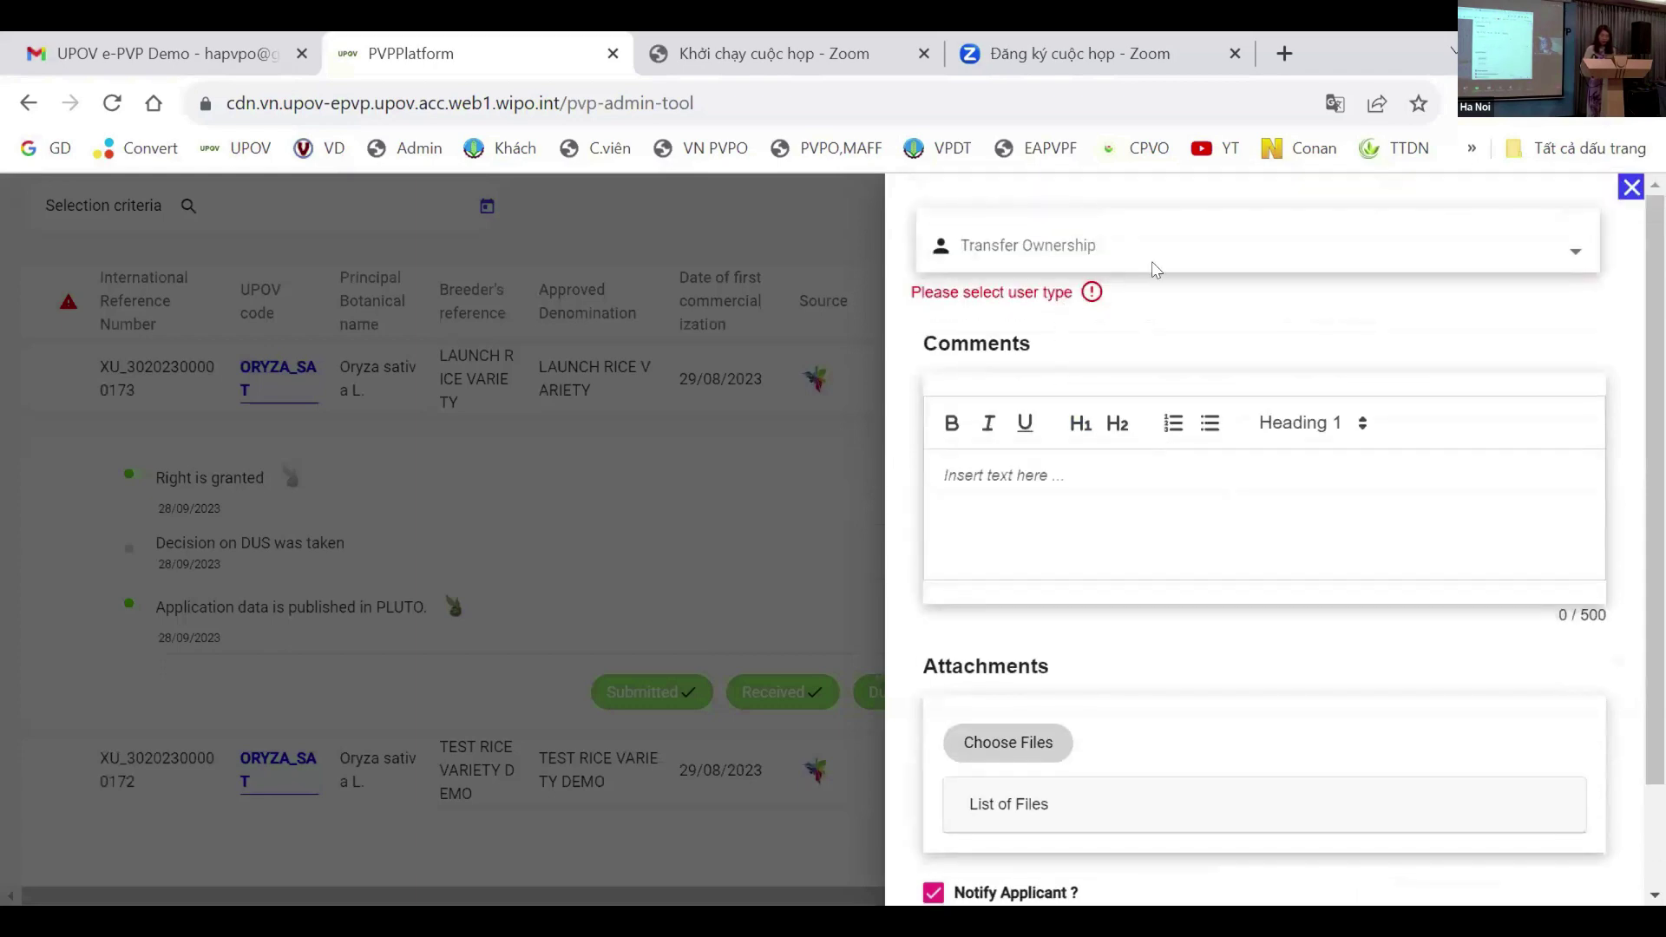
Step: Set the transfer user type to holder, review current holder A, and start adding a new holder
left_click(1460, 251)
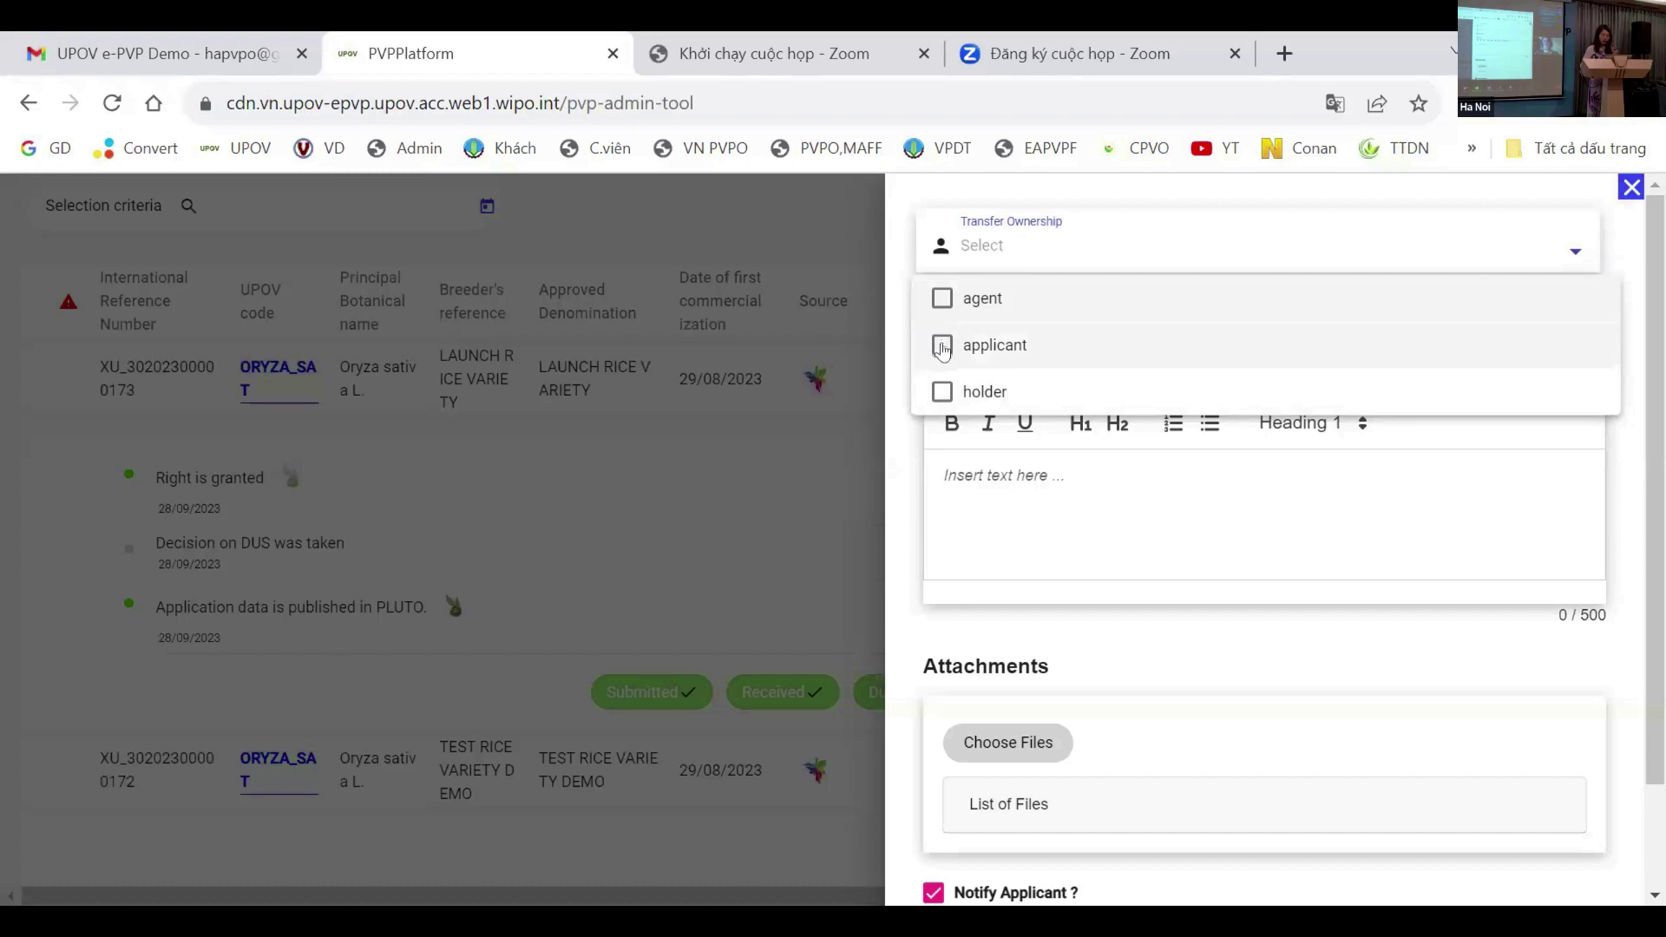
left_click(942, 392)
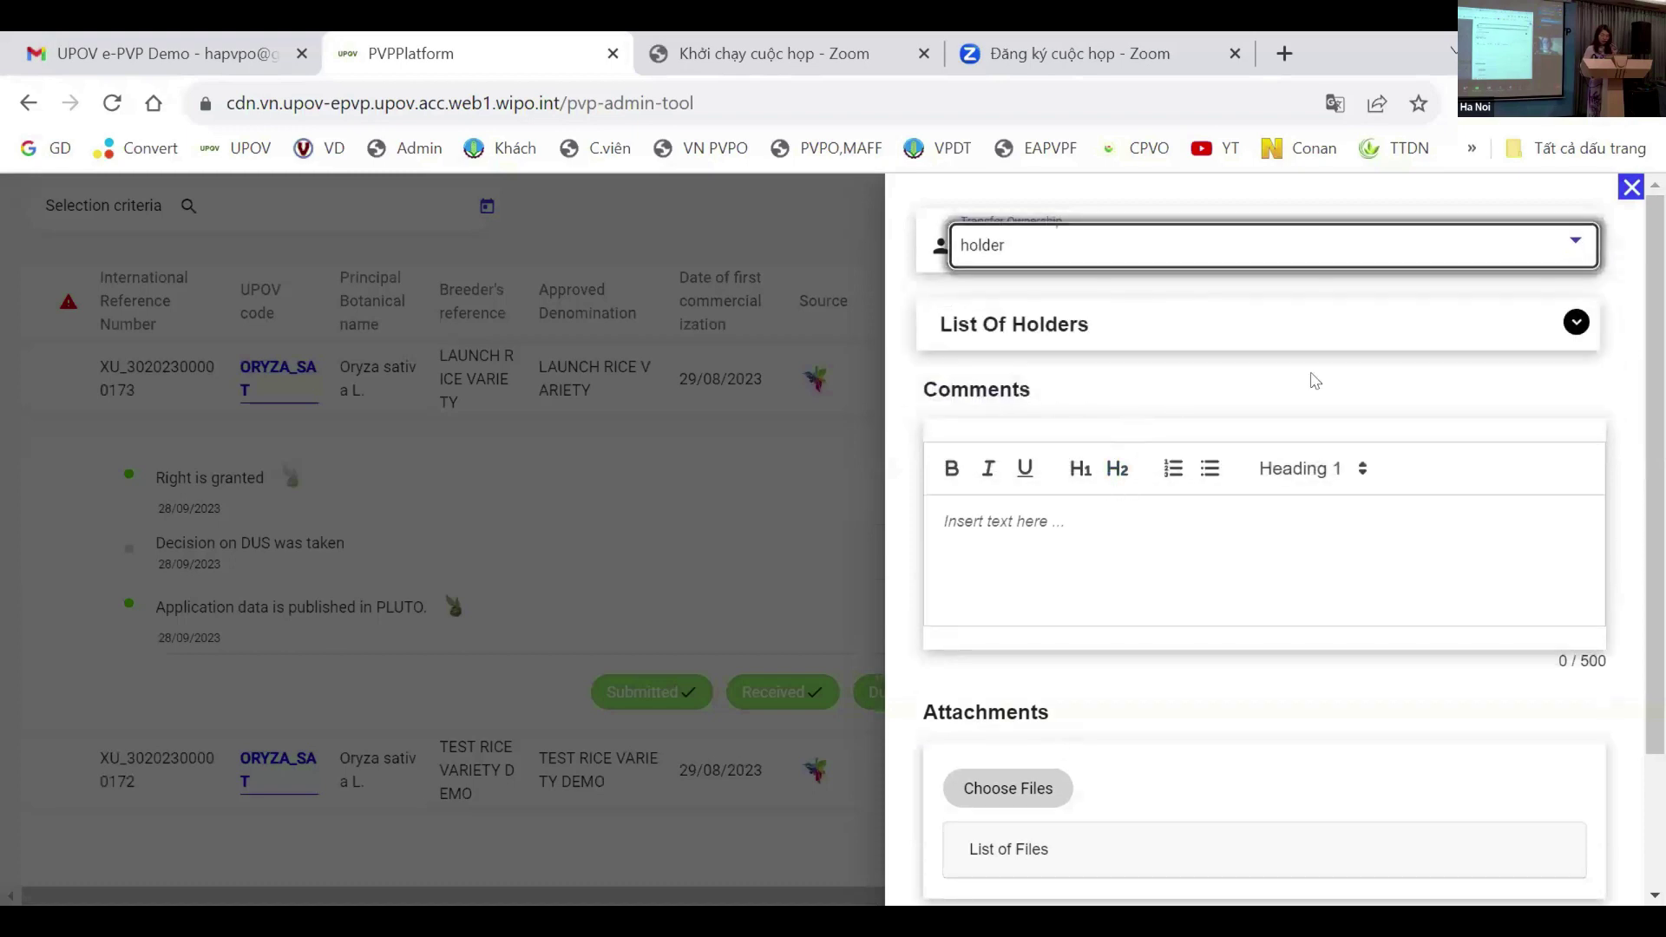
left_click(1576, 322)
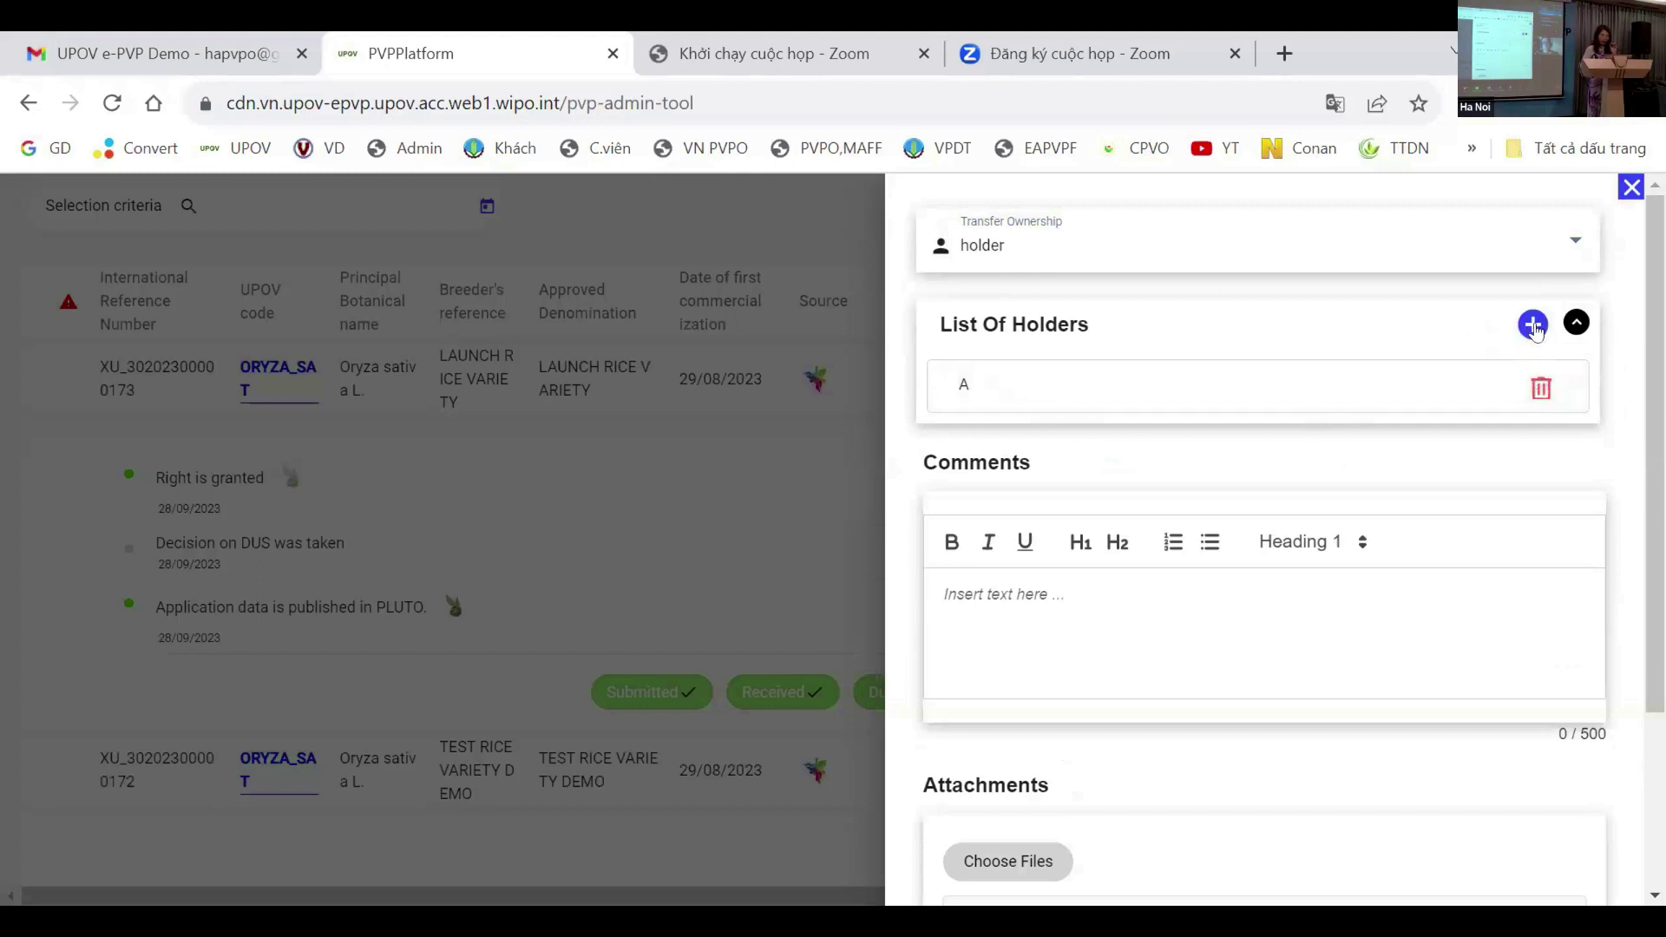
left_click(1541, 388)
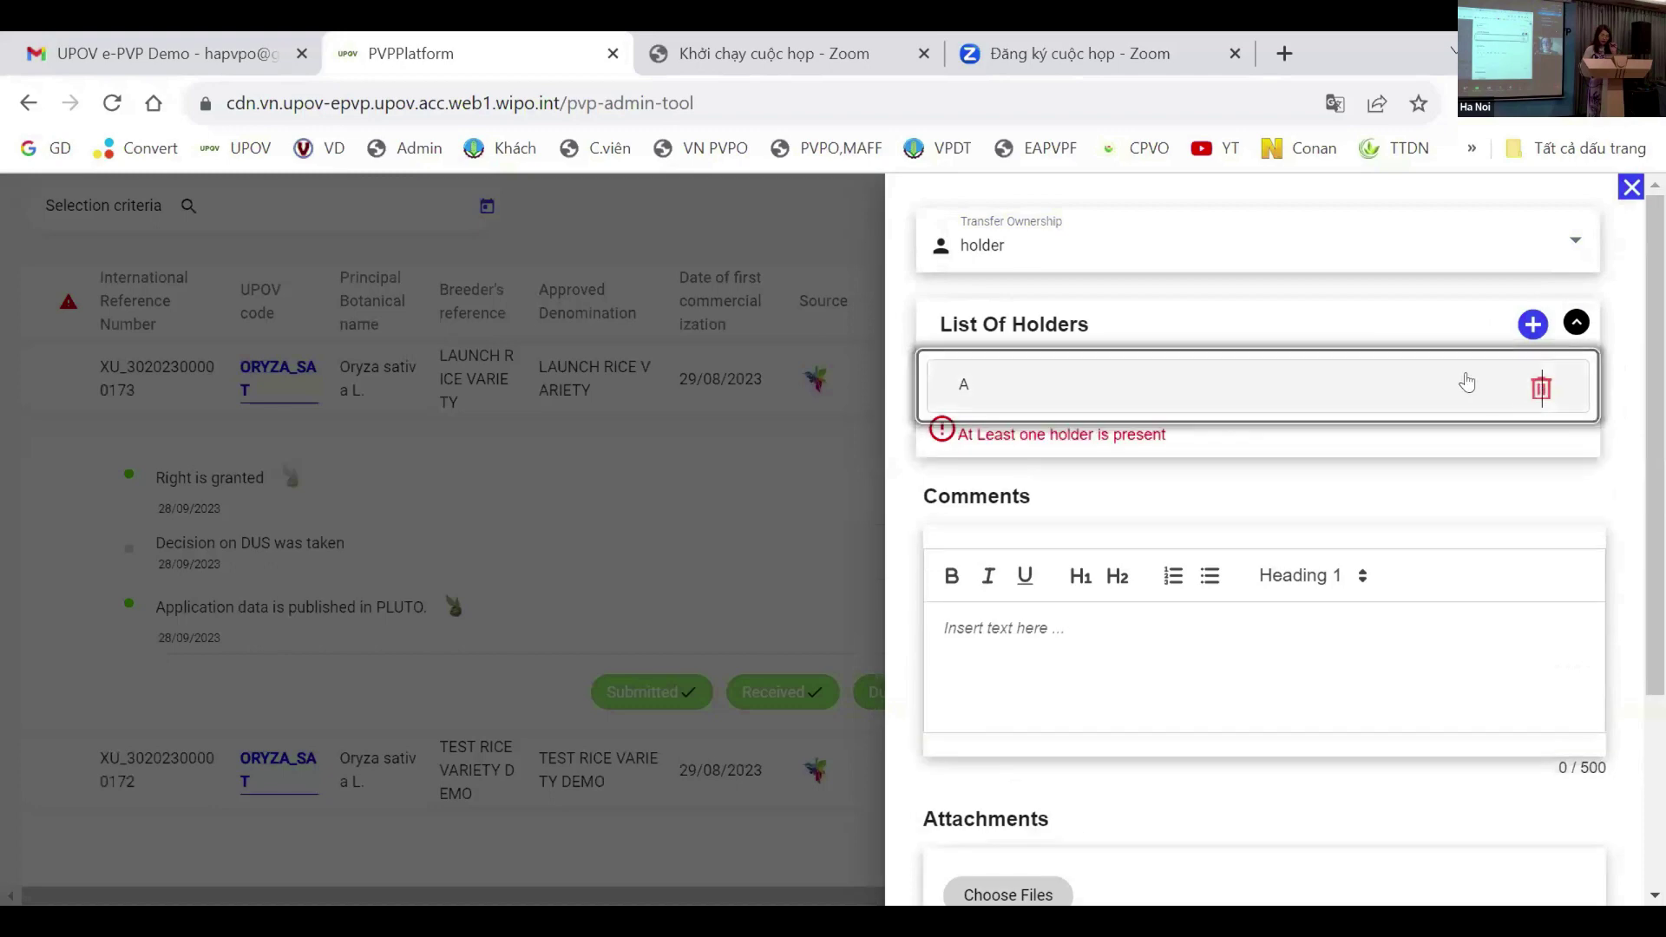
left_click(1533, 324)
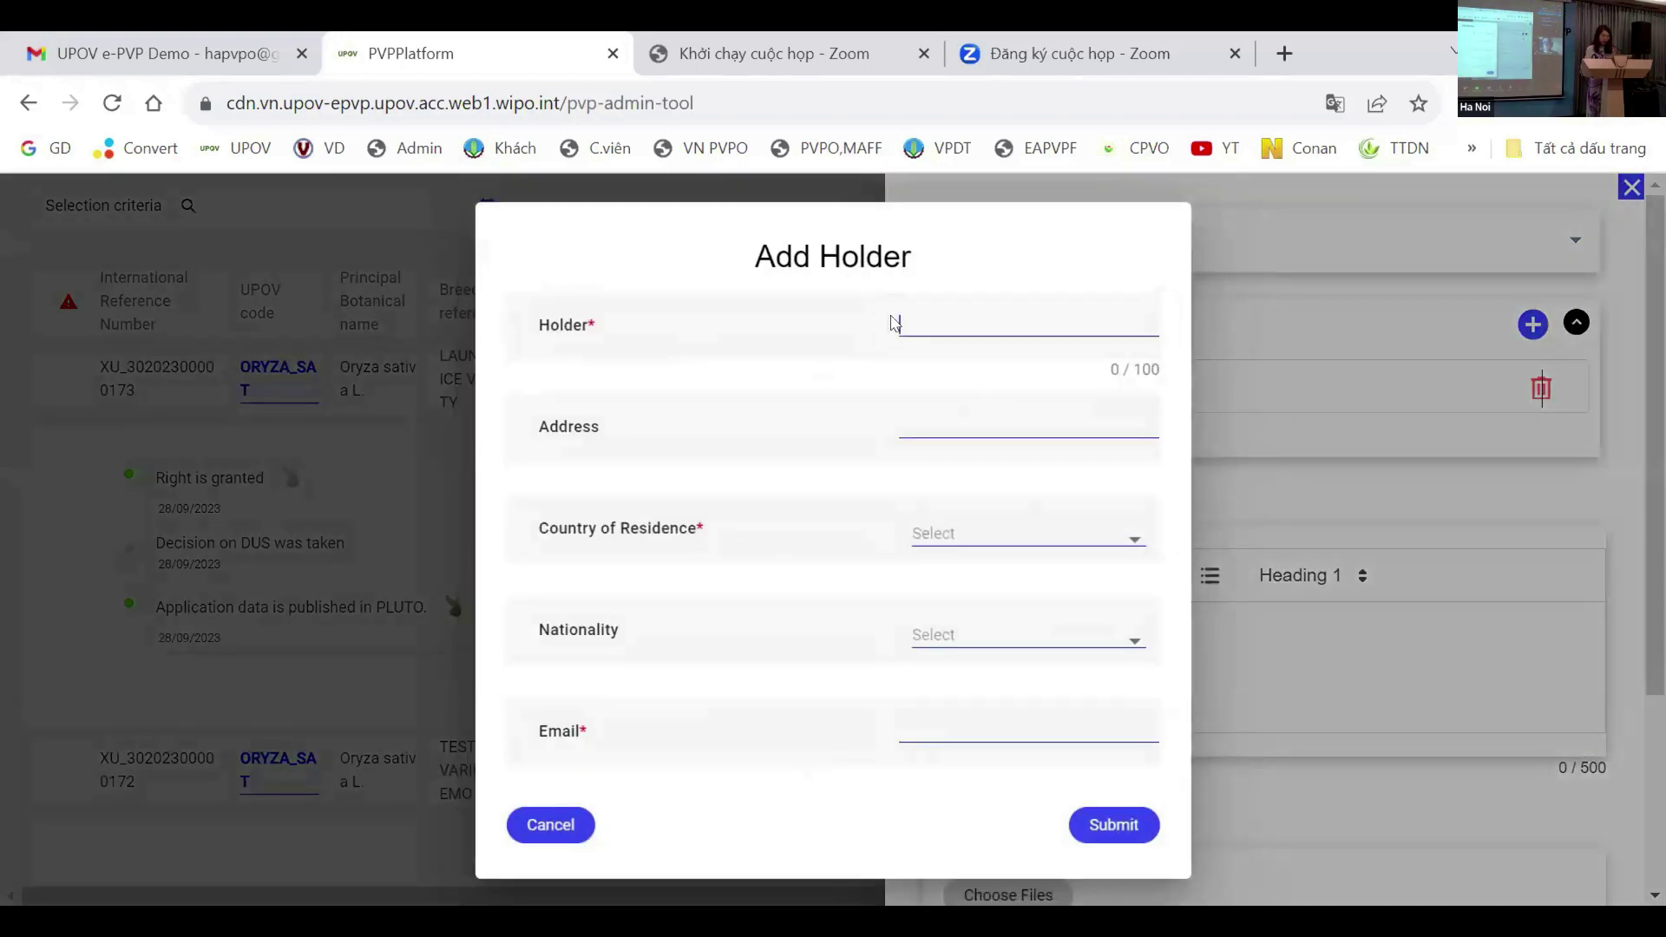
Step: Enter new holder 'B' with an address and VN as country of residence
type("B")
left_click(958, 420)
type("d")
left_click(988, 540)
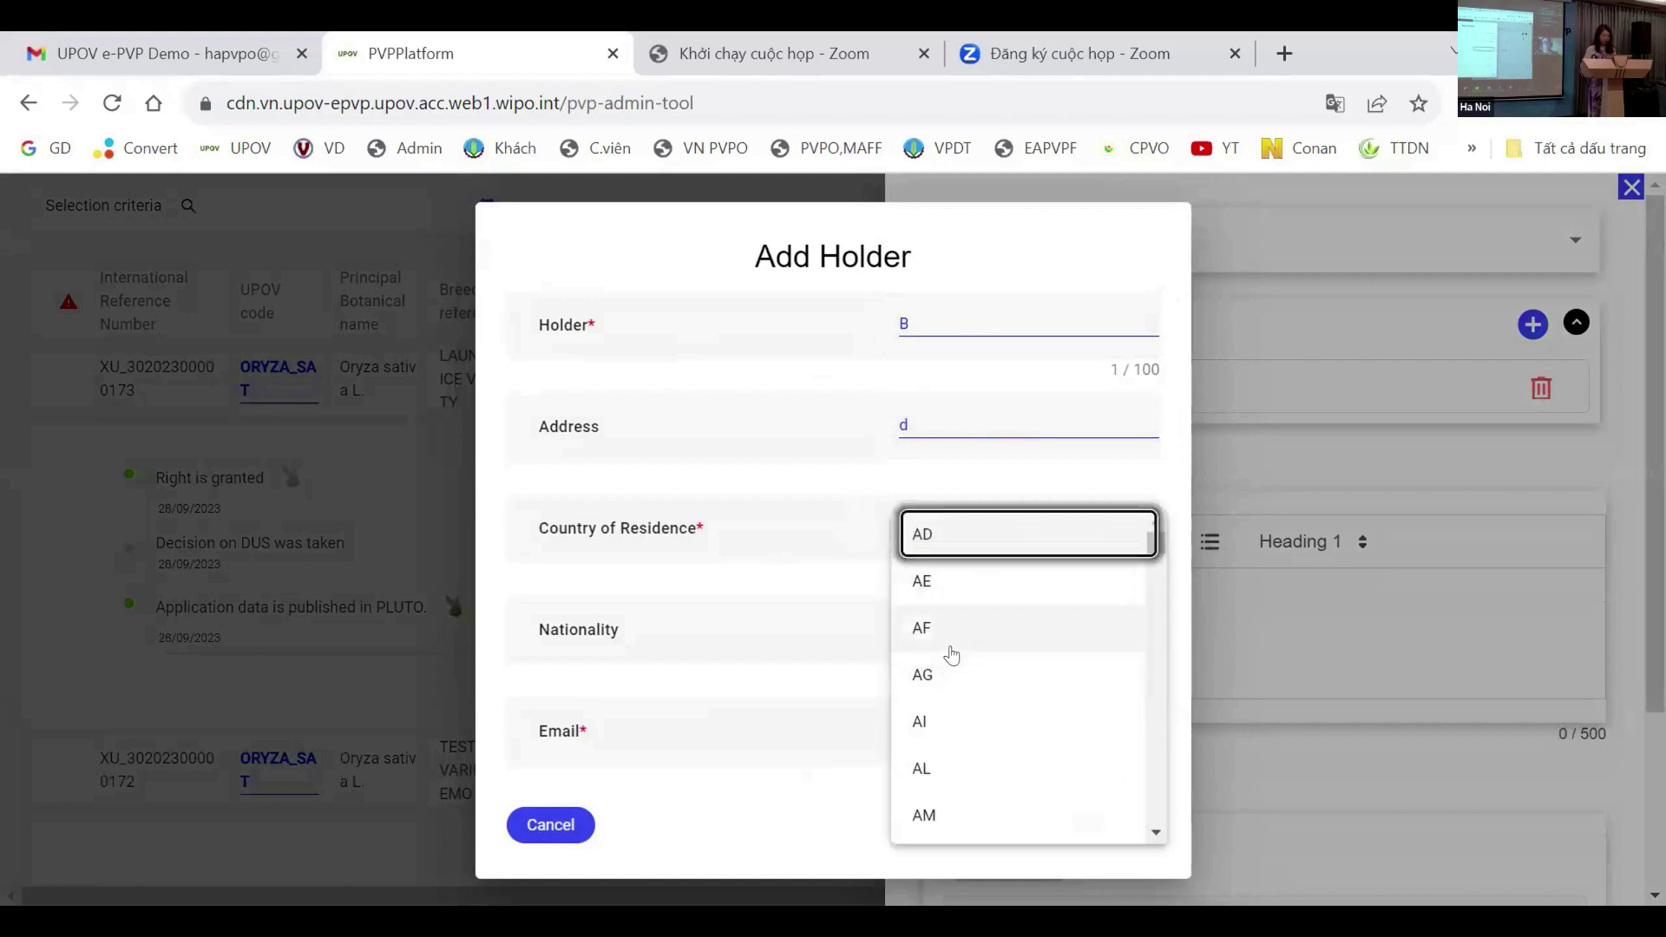
scroll(952, 644, "down", 20)
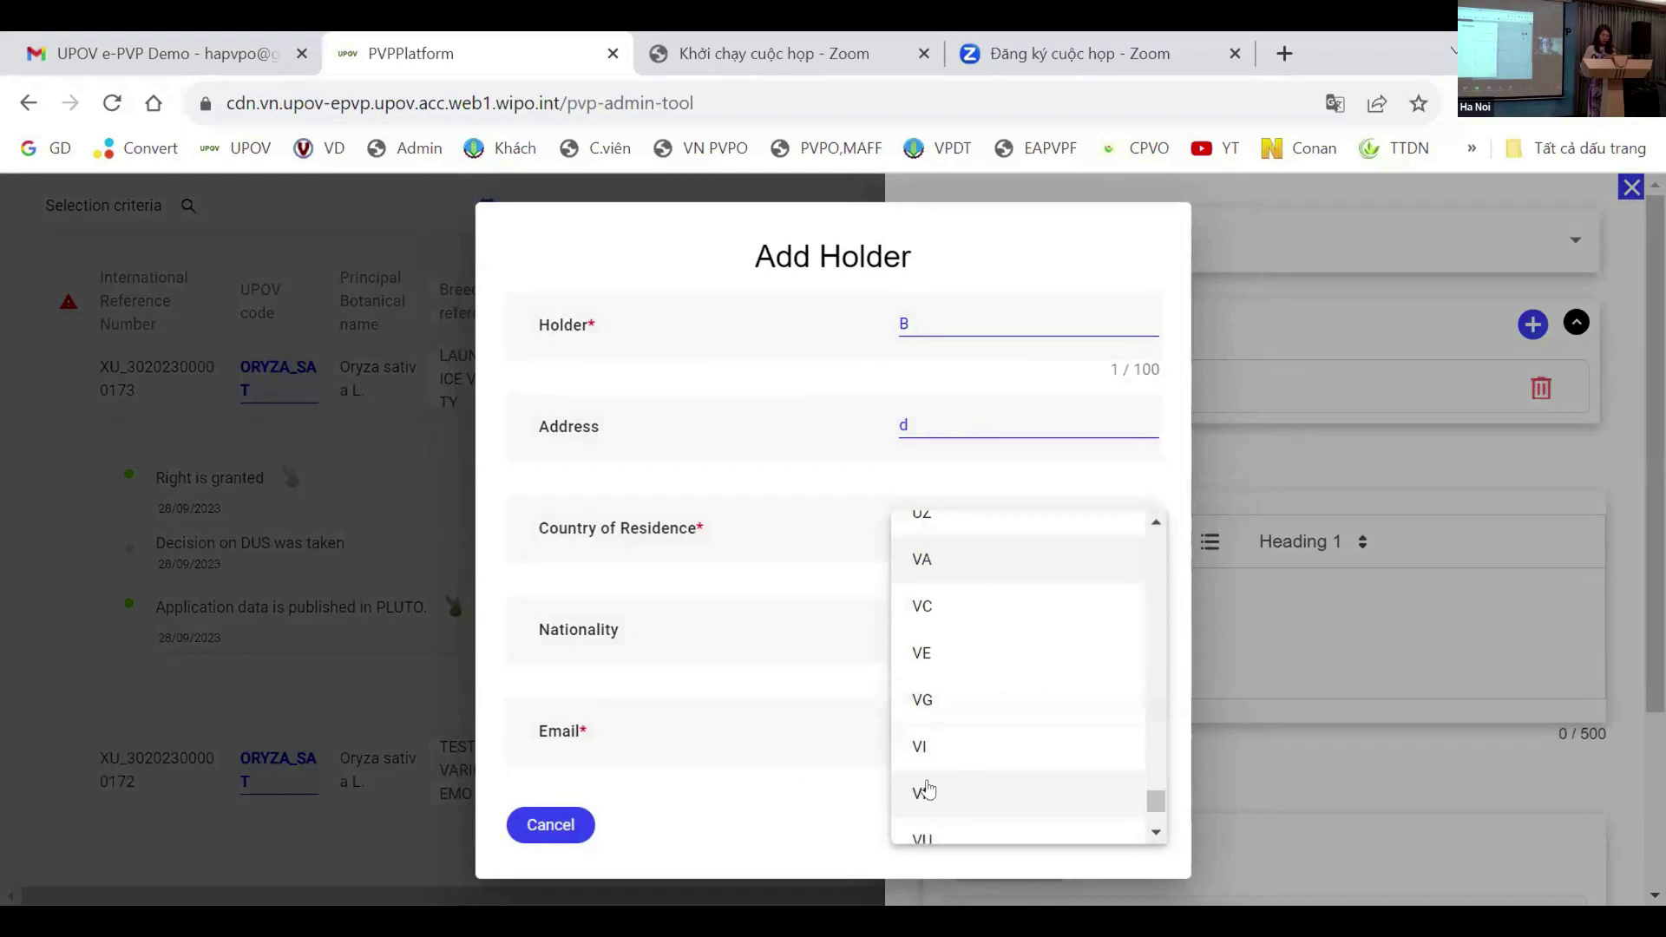
left_click(922, 793)
Step: Set B's nationality to VN, enter the holder's e-mail, and save holder B to the list
left_click(938, 639)
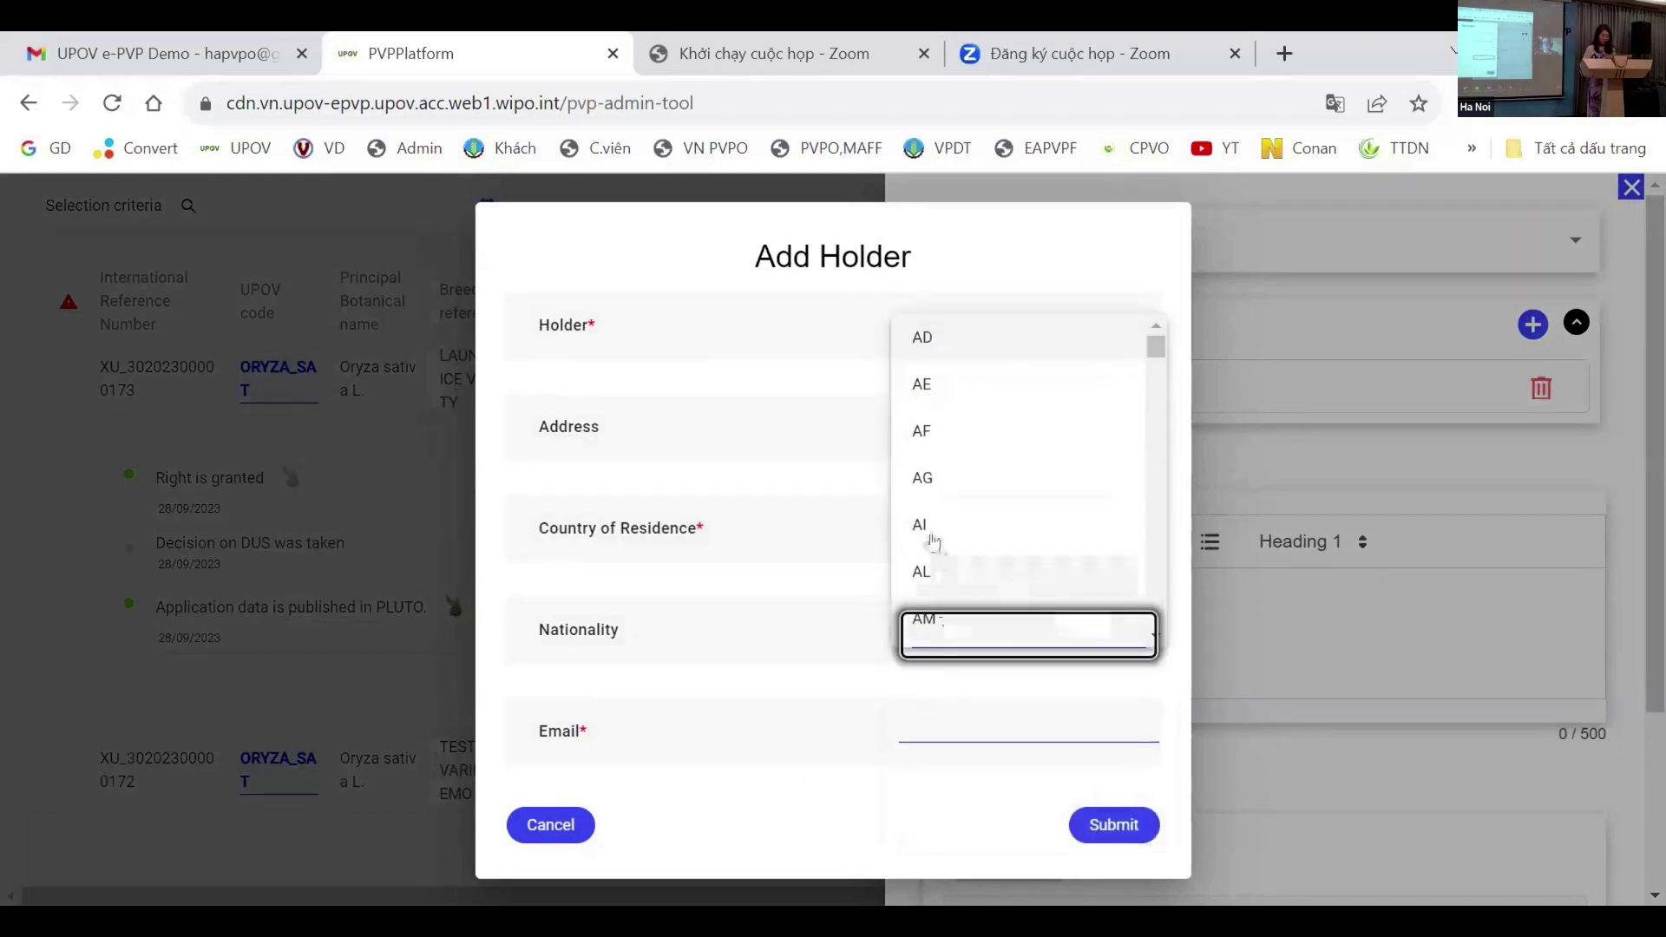
scroll(946, 594, "down", 20)
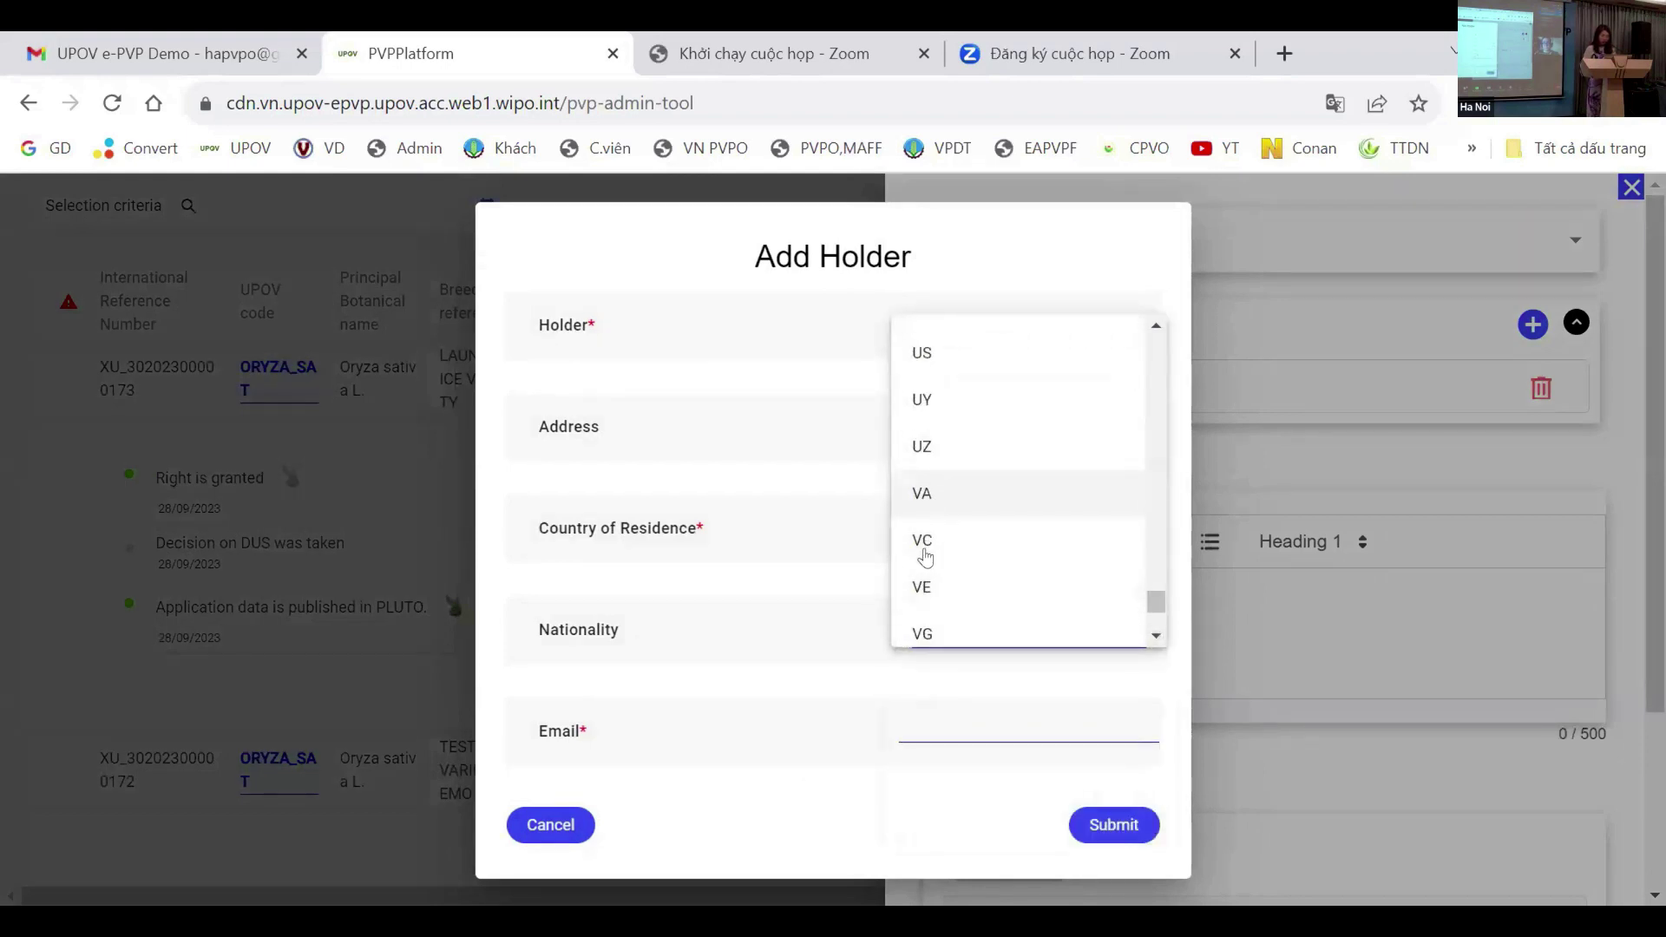
scroll(932, 572, "down", 3)
left_click(938, 476)
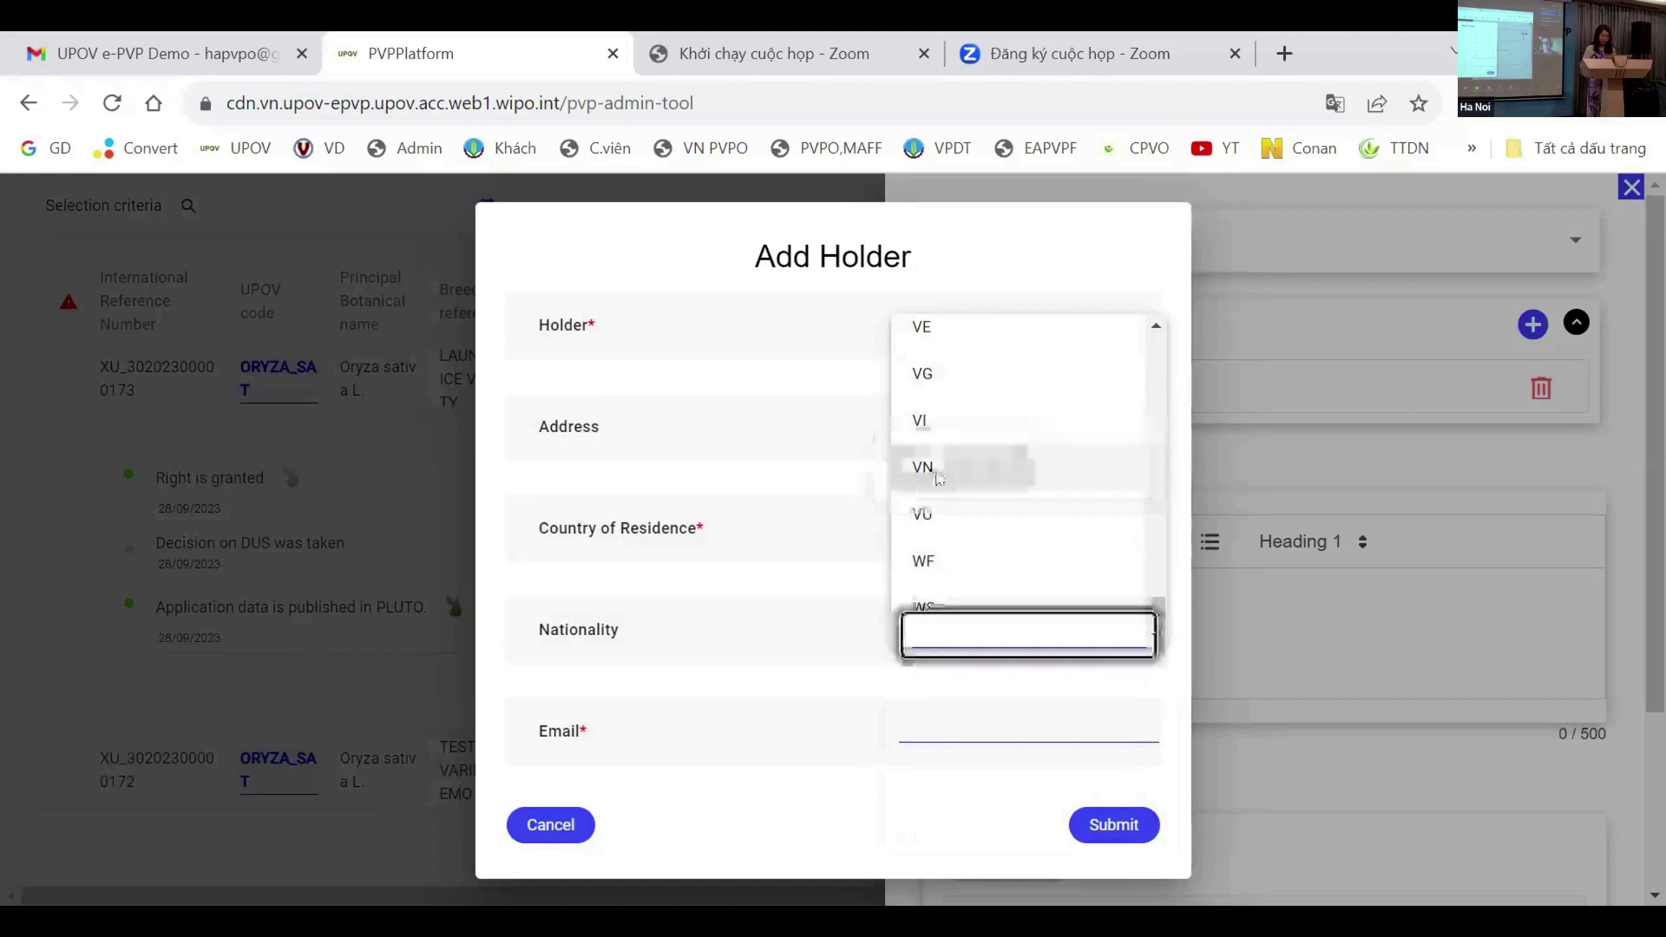
left_click(975, 705)
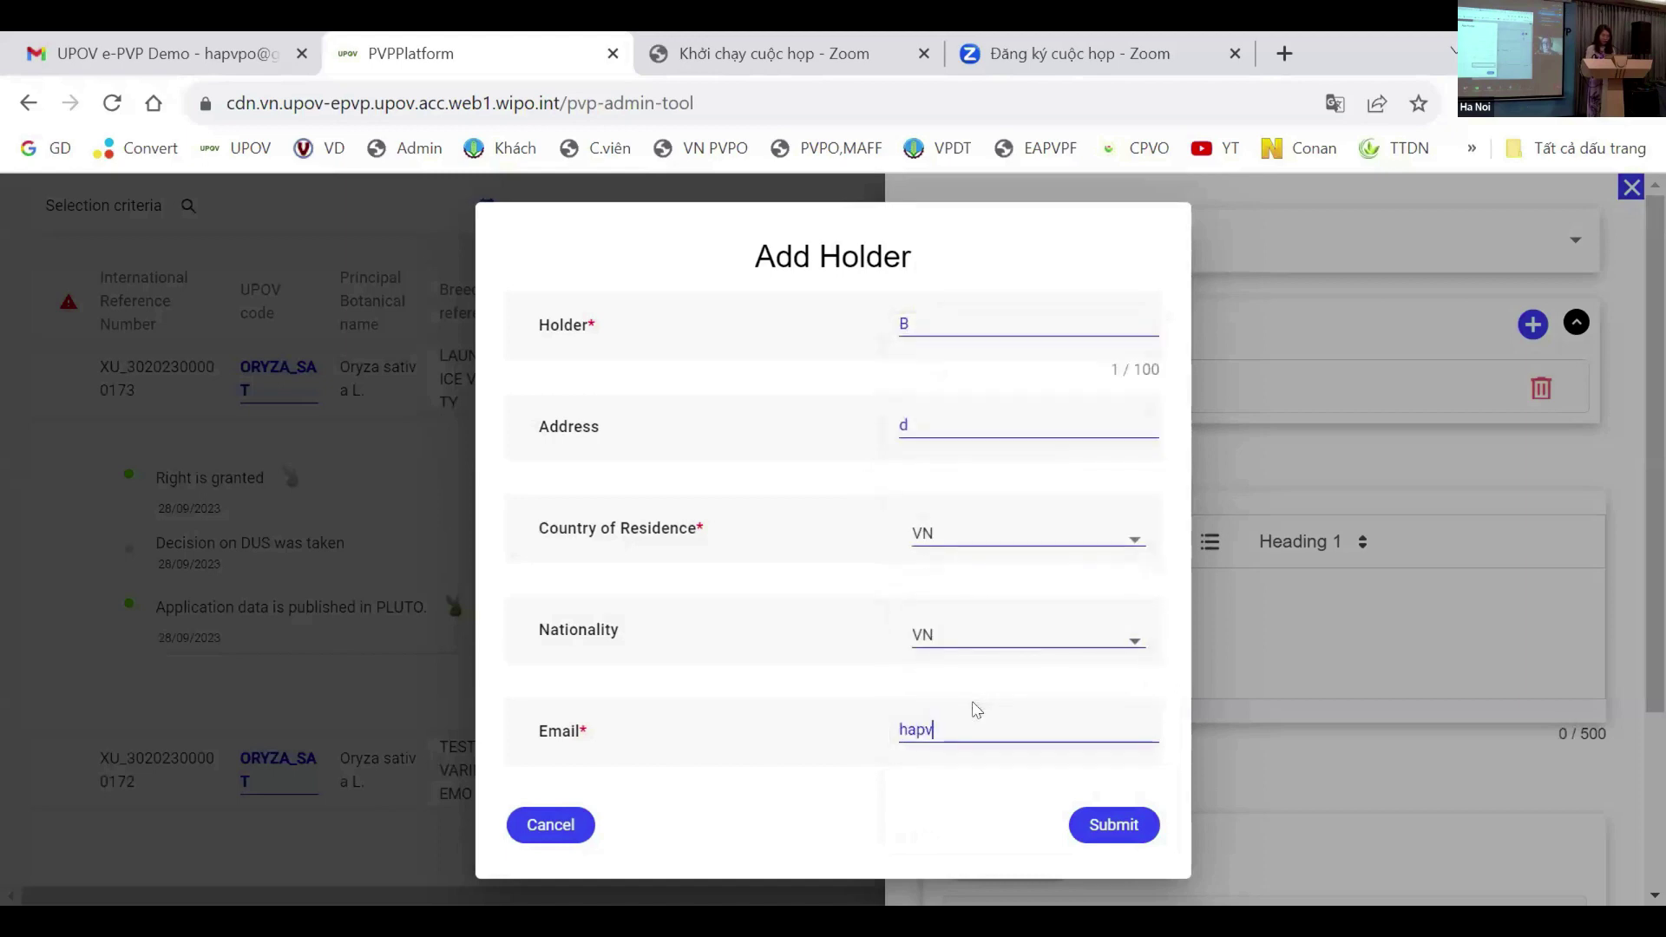
left_click(1096, 831)
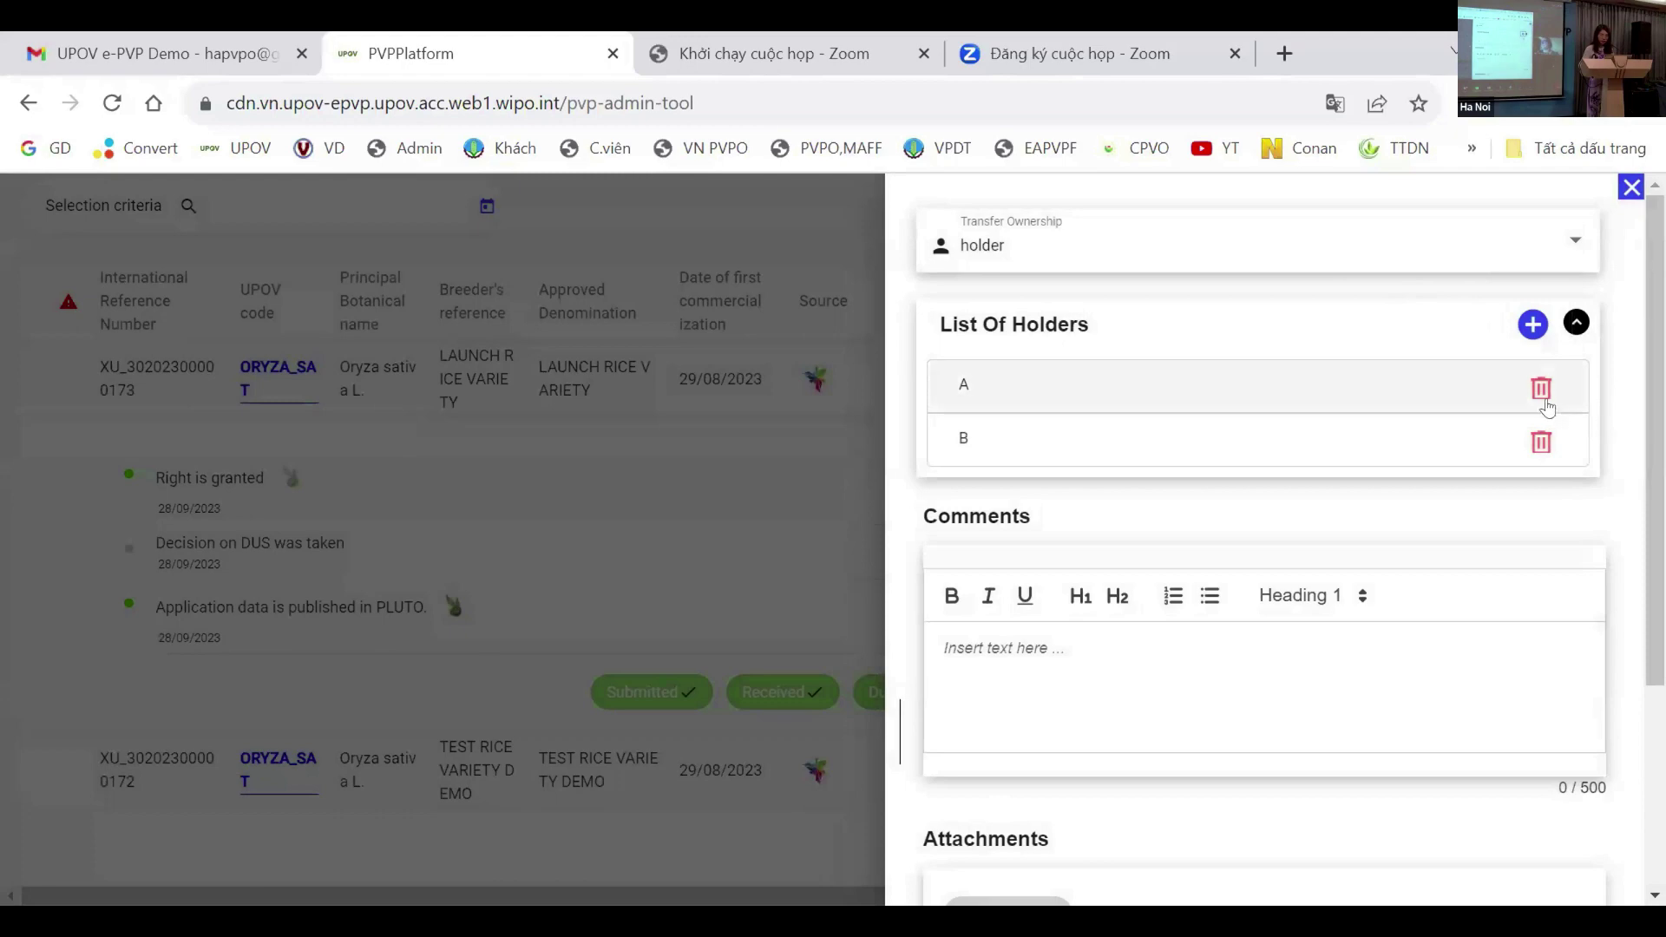
Step: Remove former holder A, keep B with all notification options ticked, and submit the transfer
left_click(1543, 386)
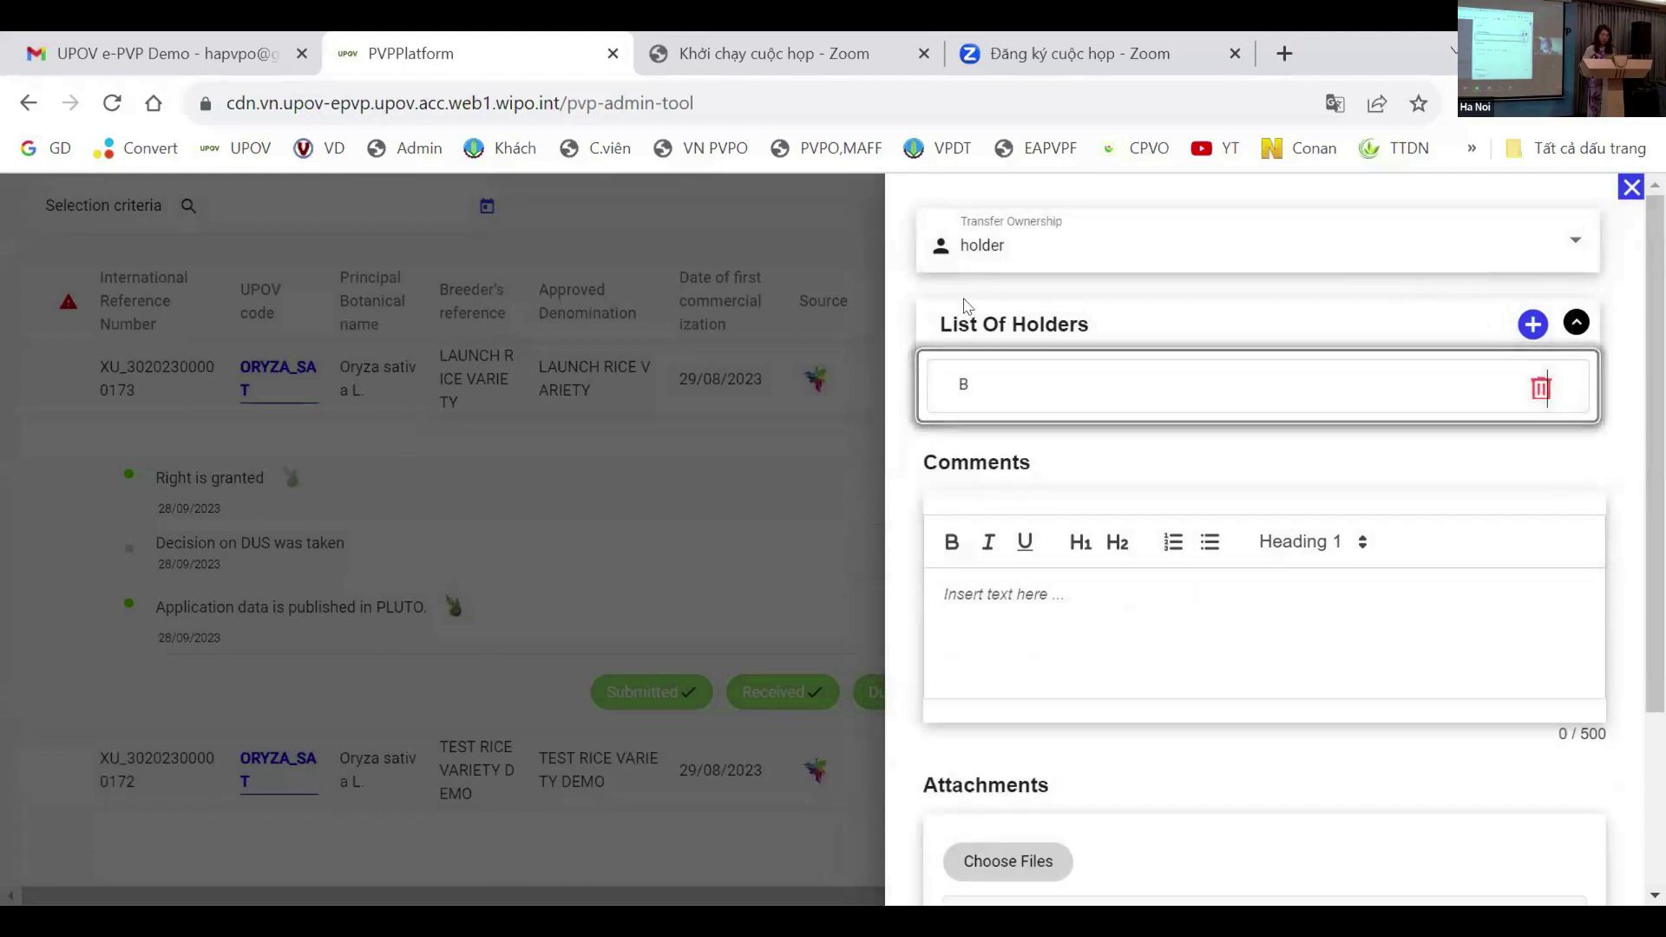
scroll(1172, 469, "down", 3)
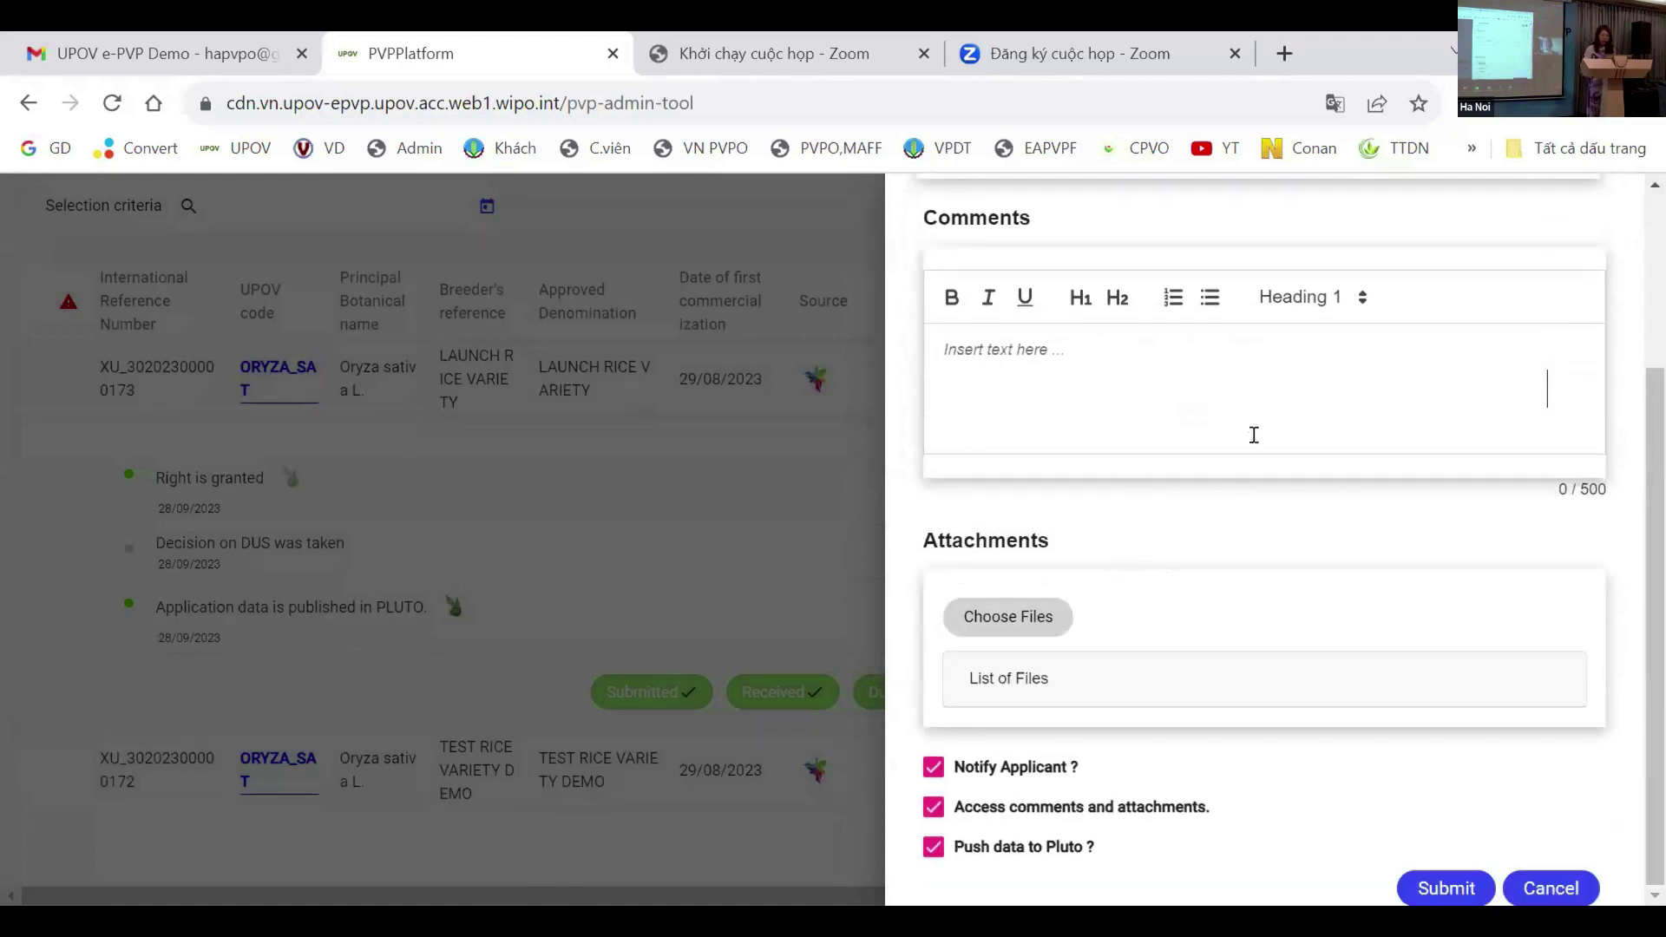
scroll(1108, 416, "up", 2)
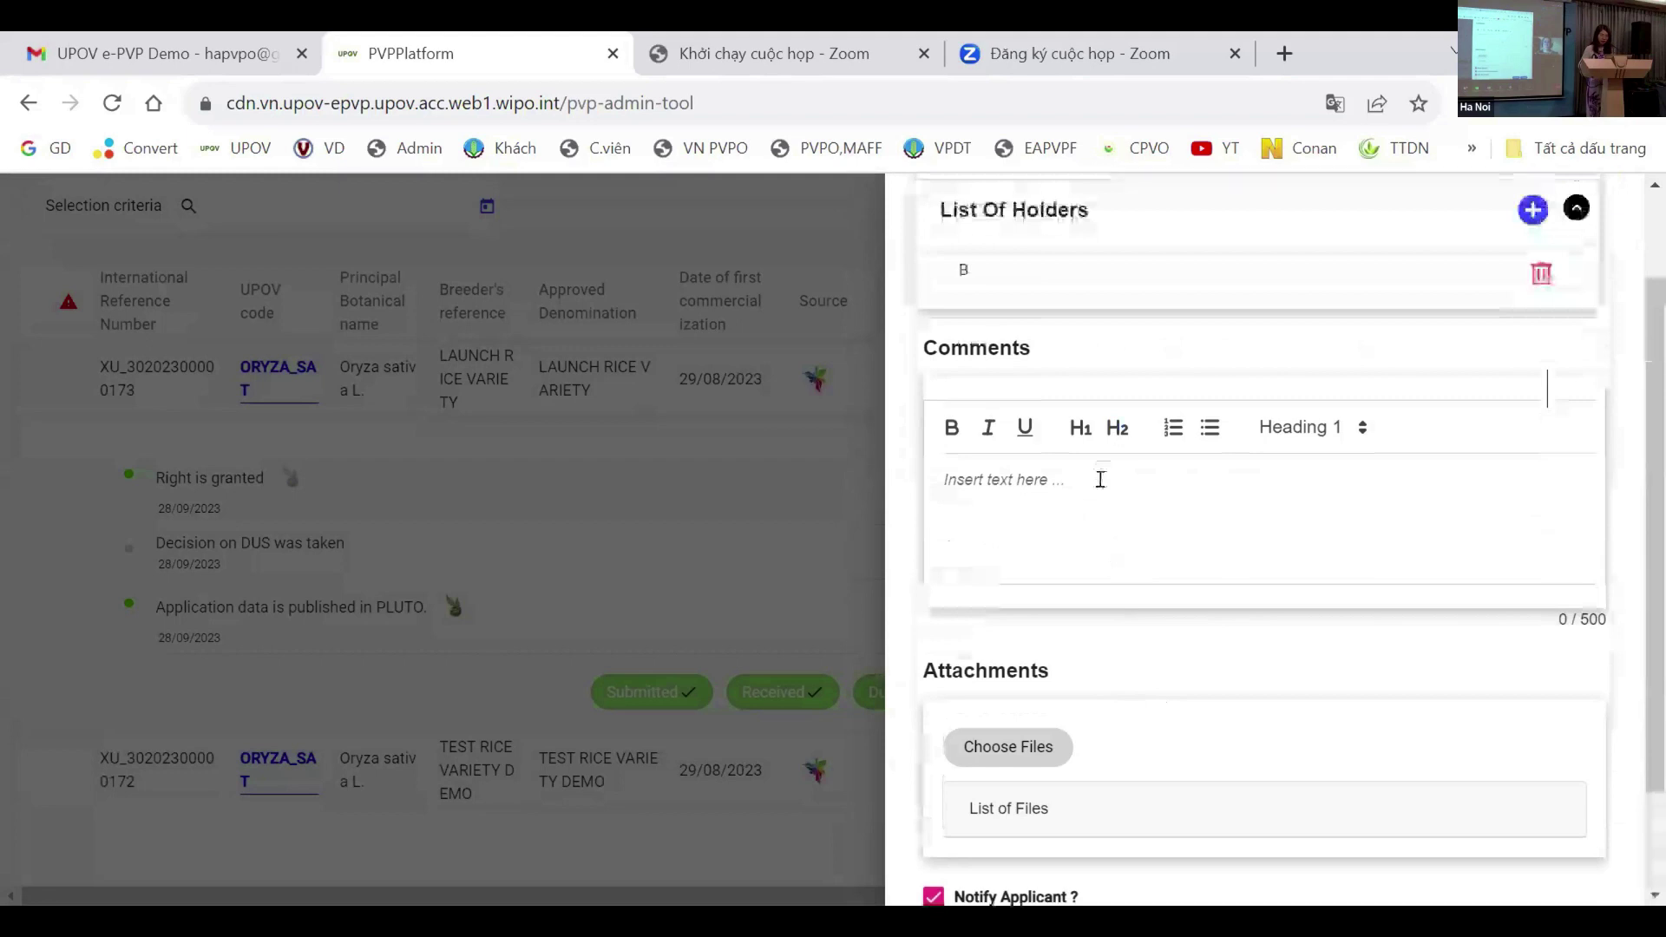
left_click(1044, 486)
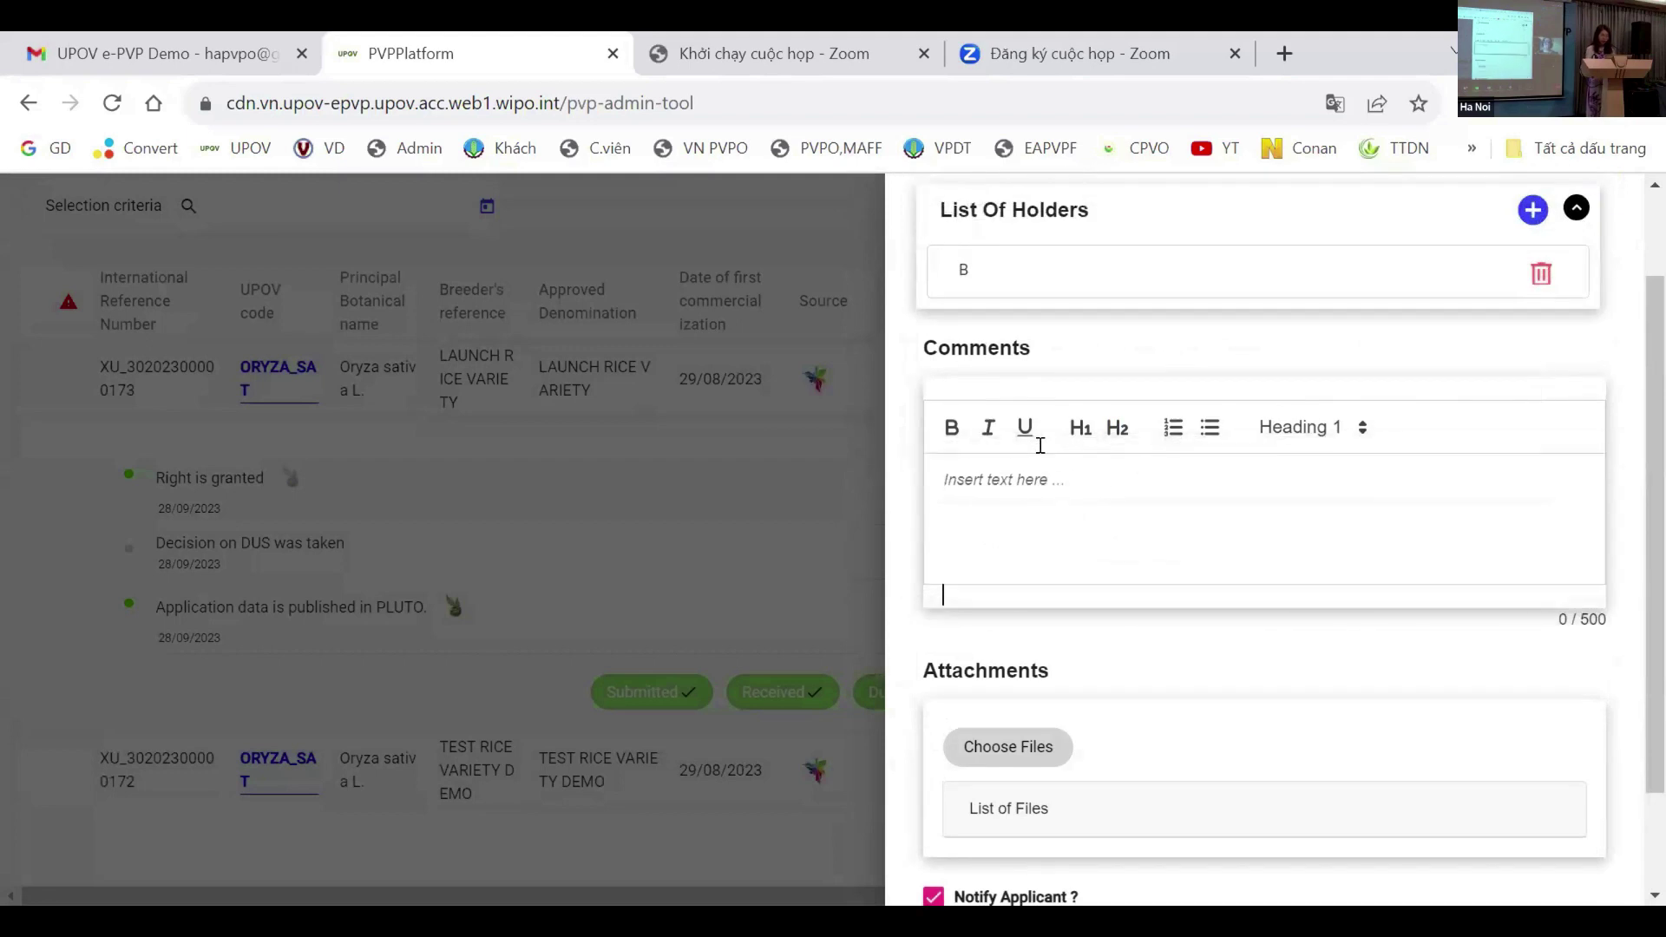
scroll(1175, 435, "down", 2)
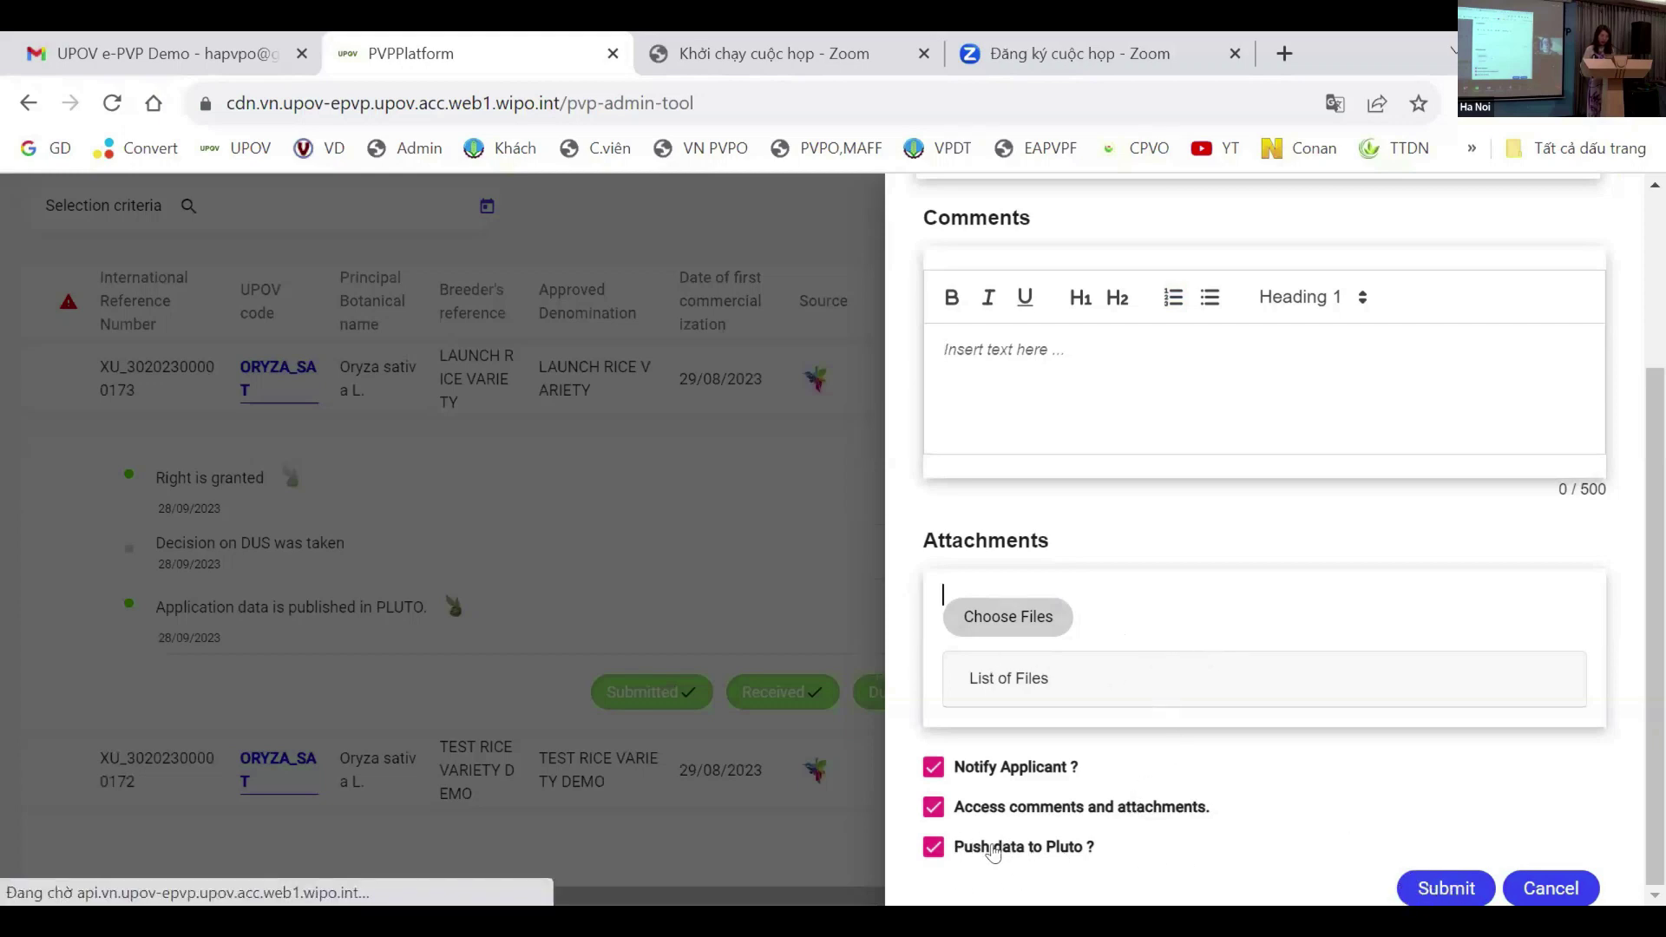
left_click(1430, 891)
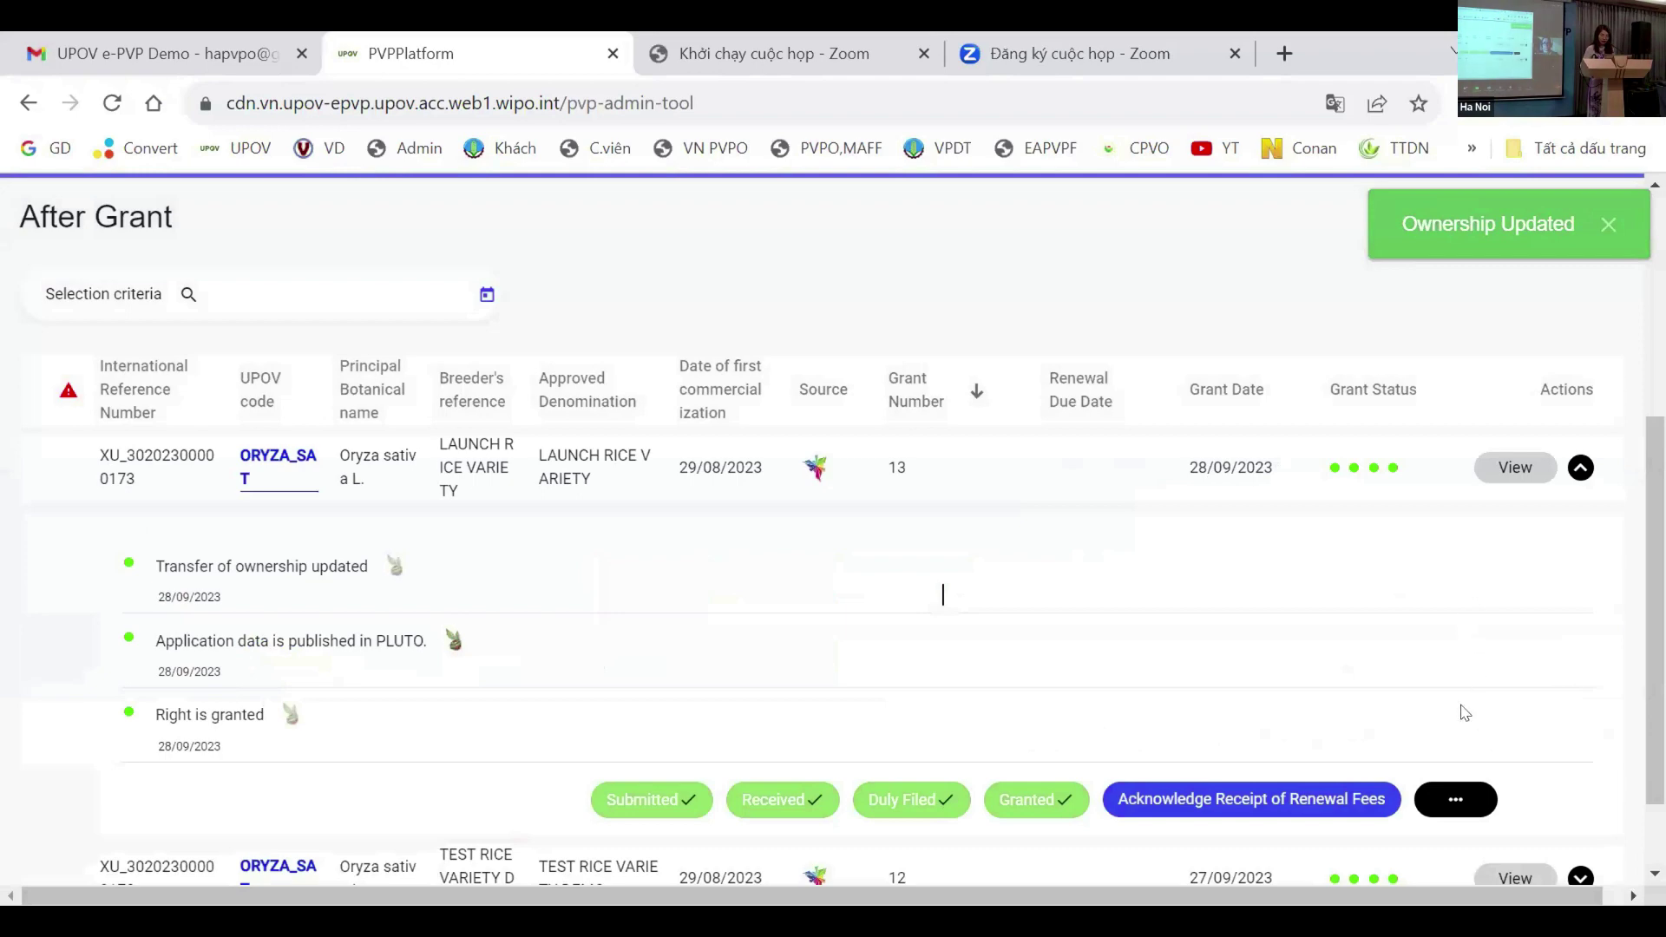
Step: Review the updated ownership timeline and open the rice grant's after-grant actions menu
scroll(1465, 705, "down", 1)
left_click(1471, 700)
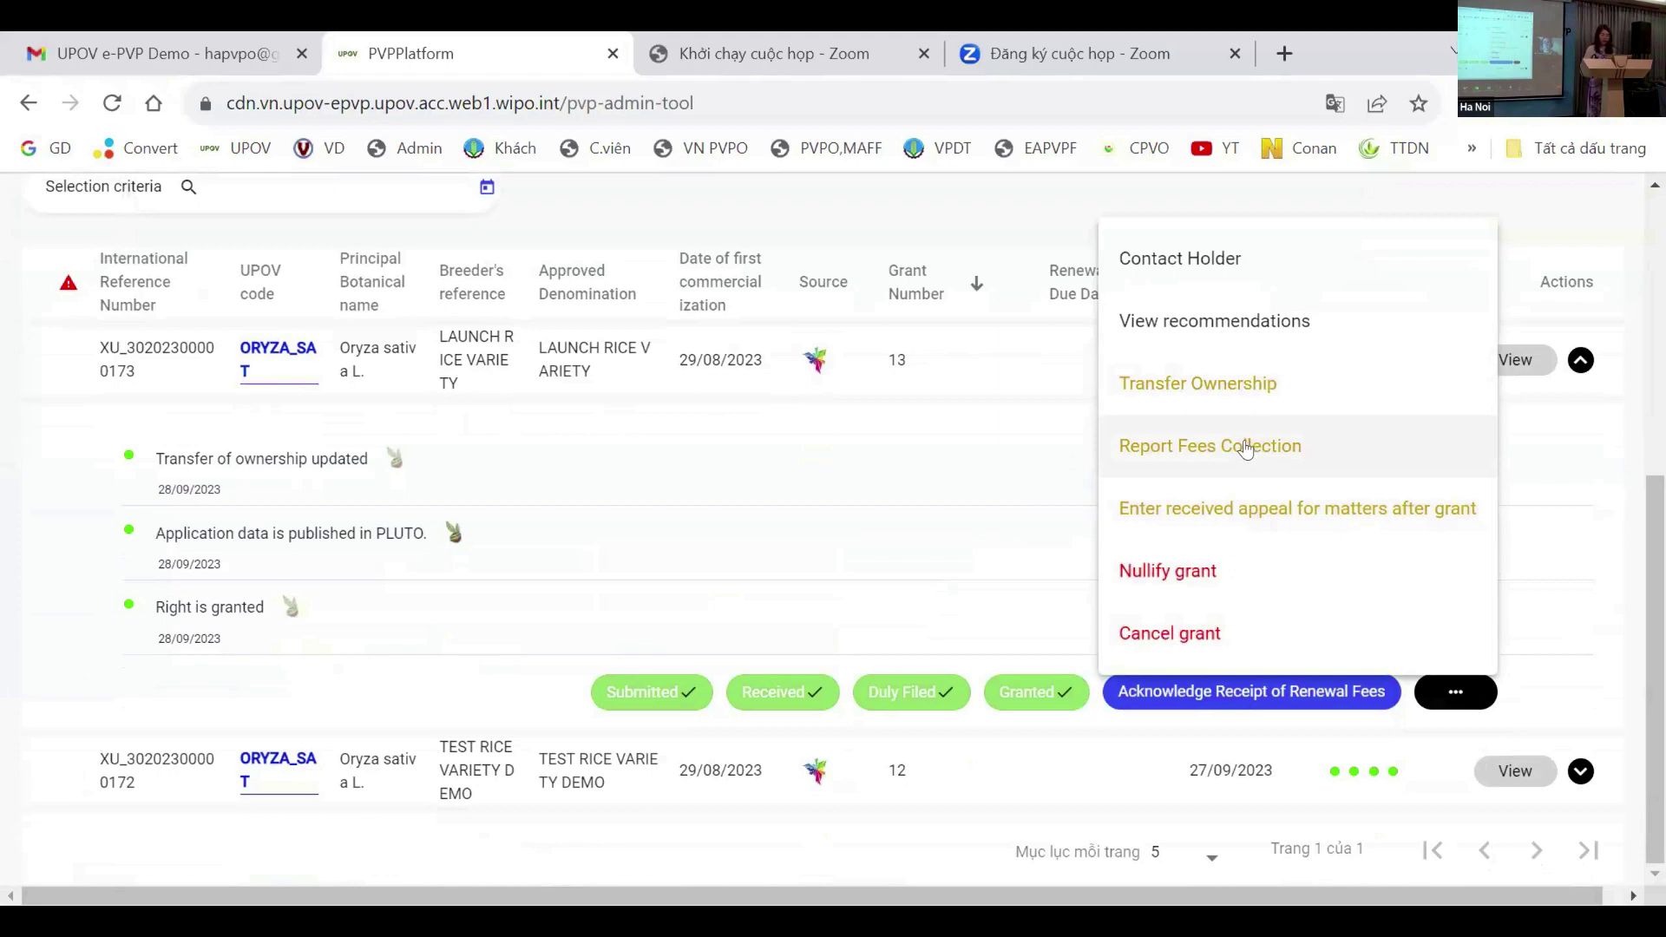
Step: Review the Report Fees Collection form's invoice, payment and comment fields, then cancel without submitting
left_click(1246, 447)
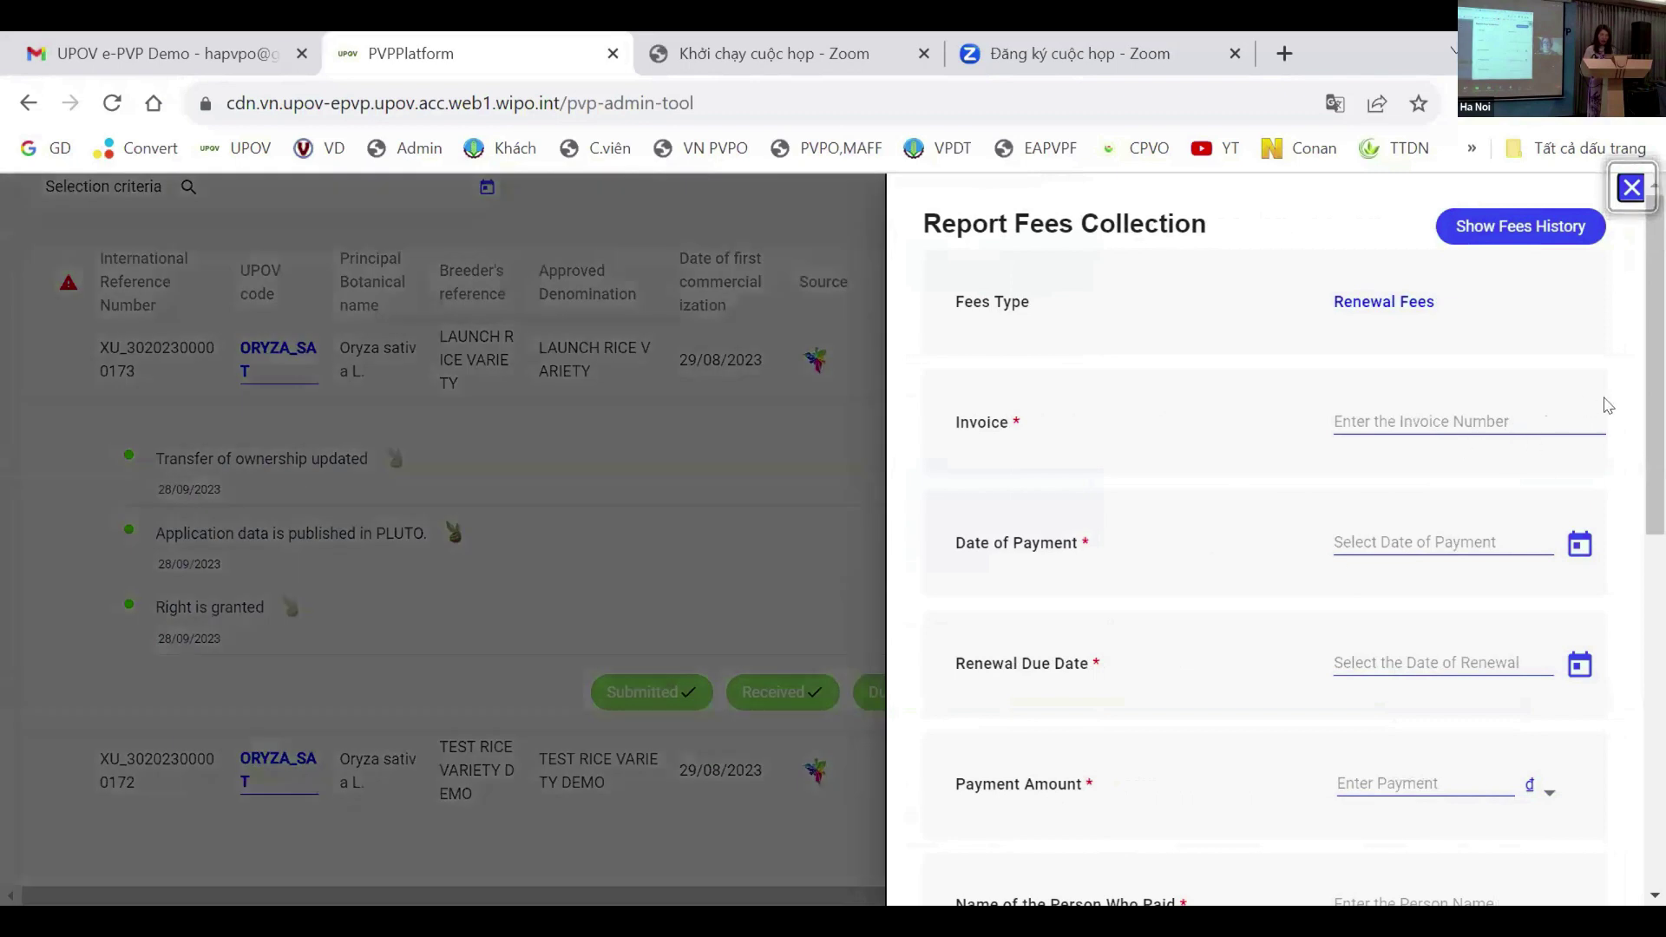
scroll(1267, 538, "down", 3)
scroll(1267, 538, "up", 3)
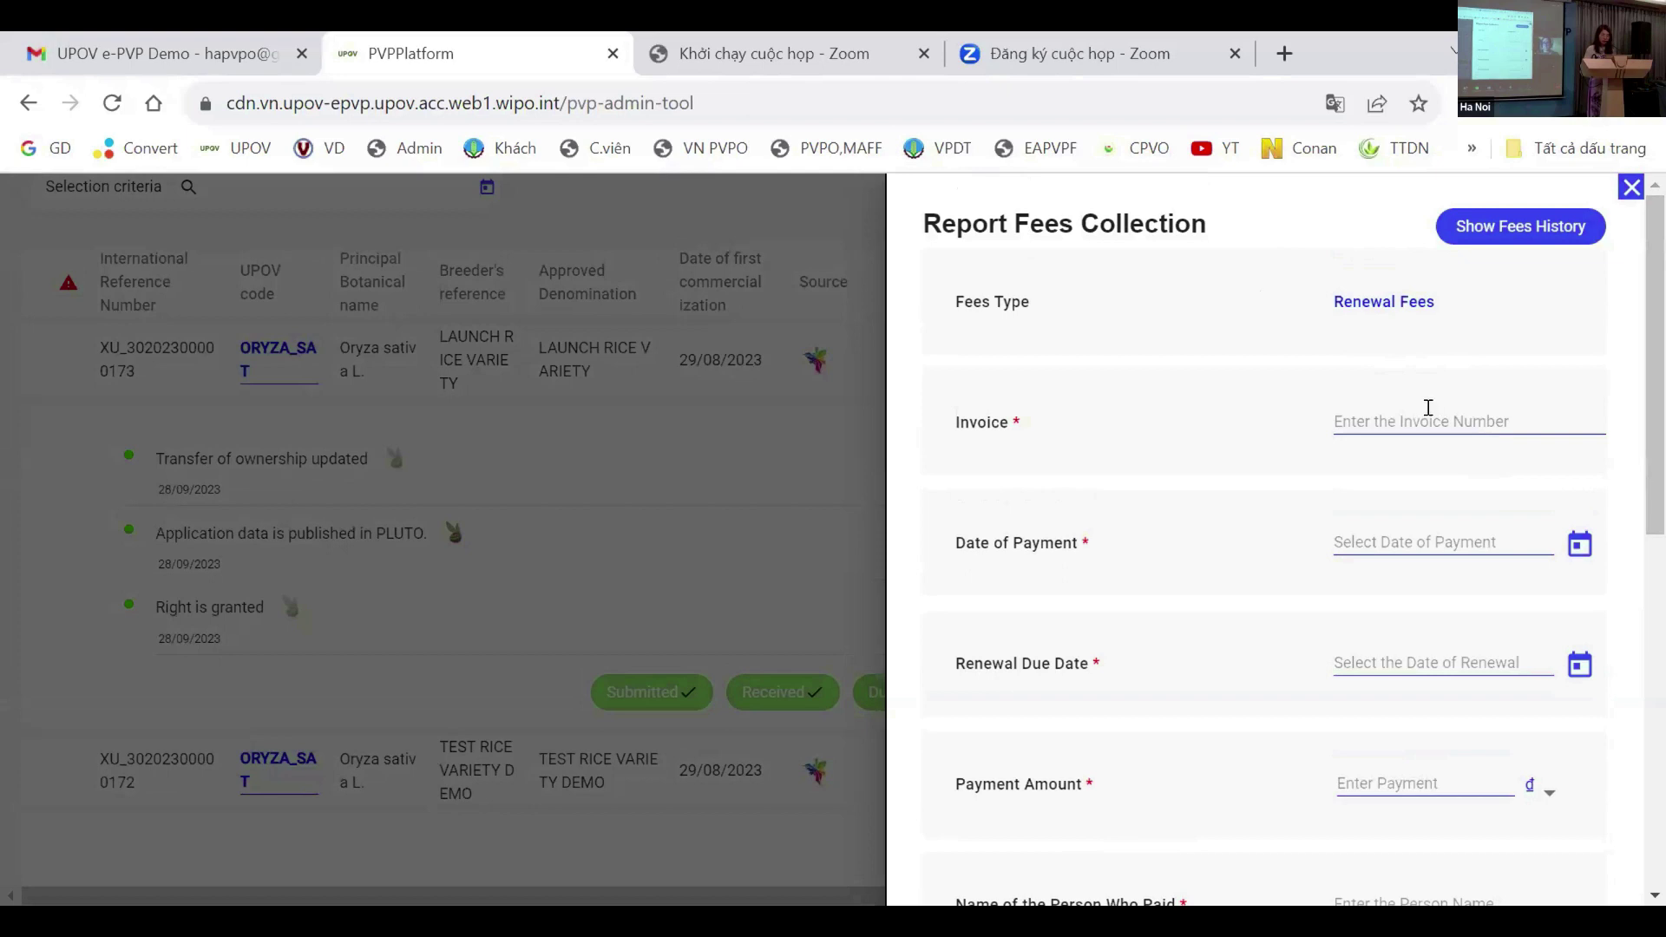
scroll(1393, 557, "down", 1)
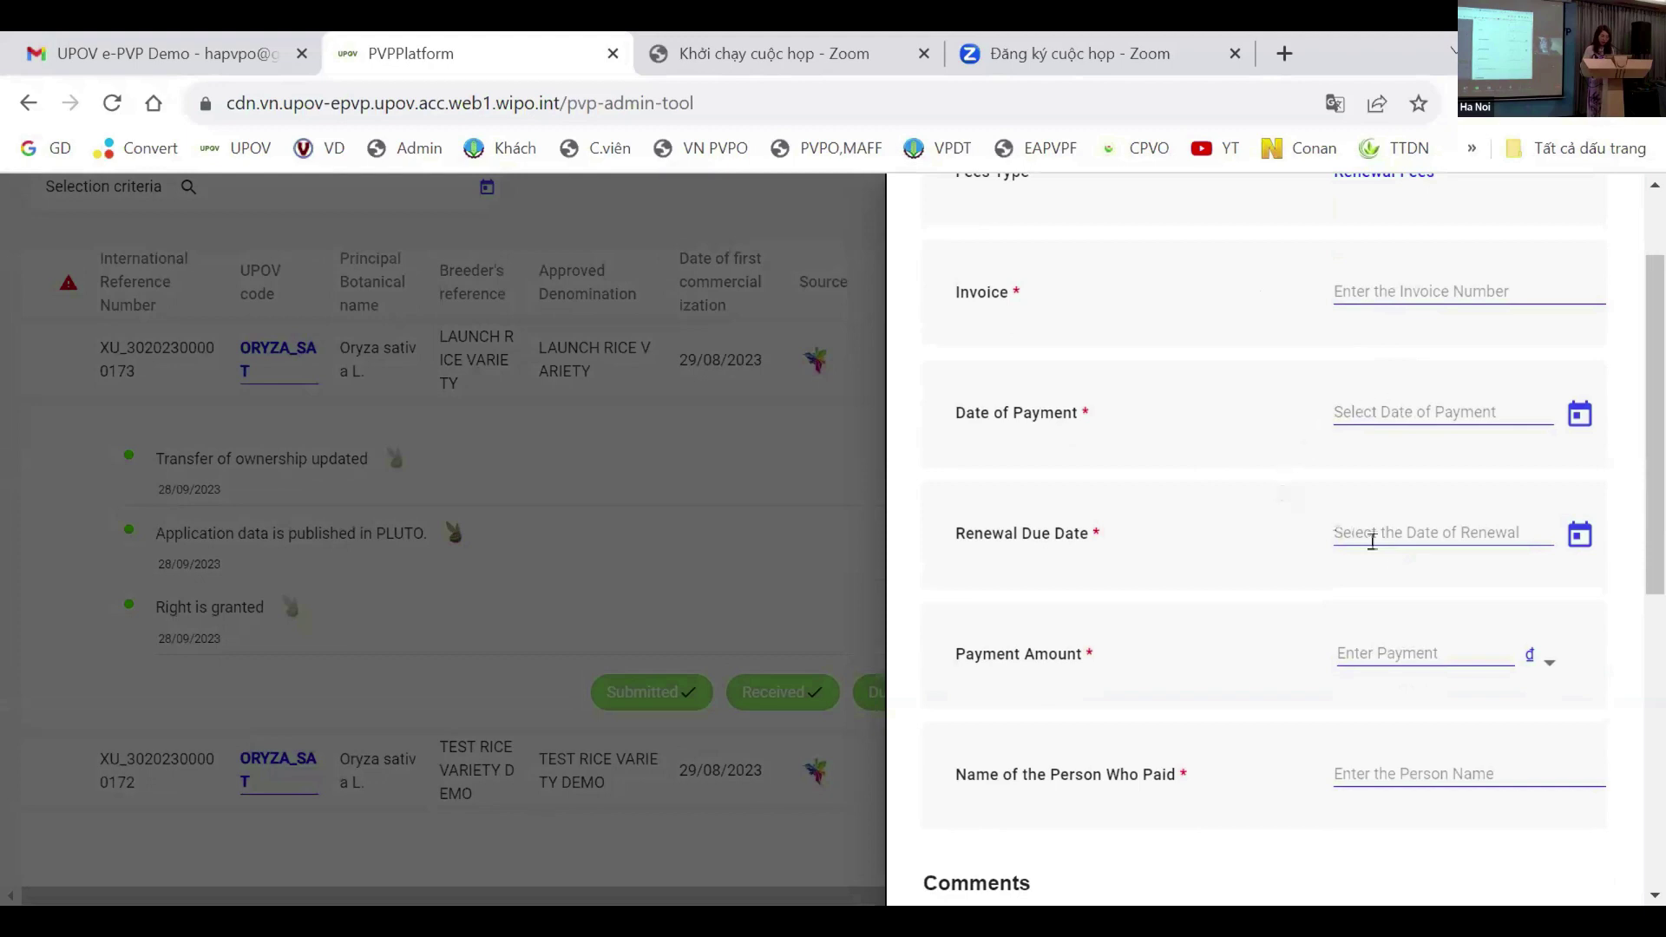
scroll(1443, 529, "down", 1)
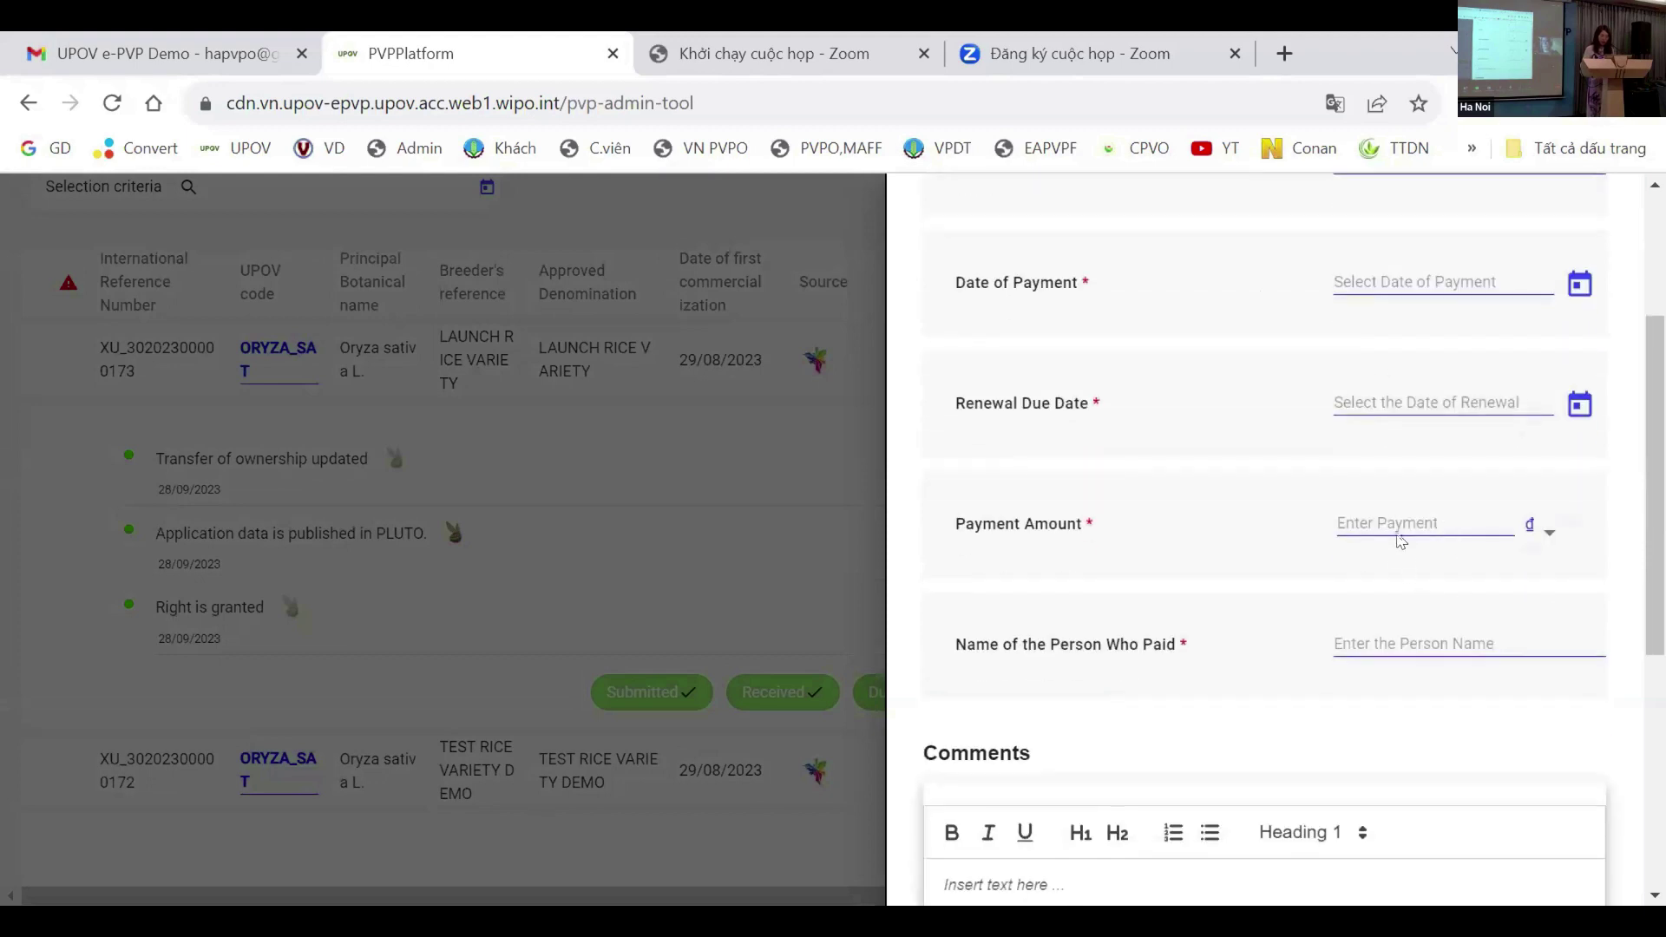
scroll(1437, 547, "down", 2)
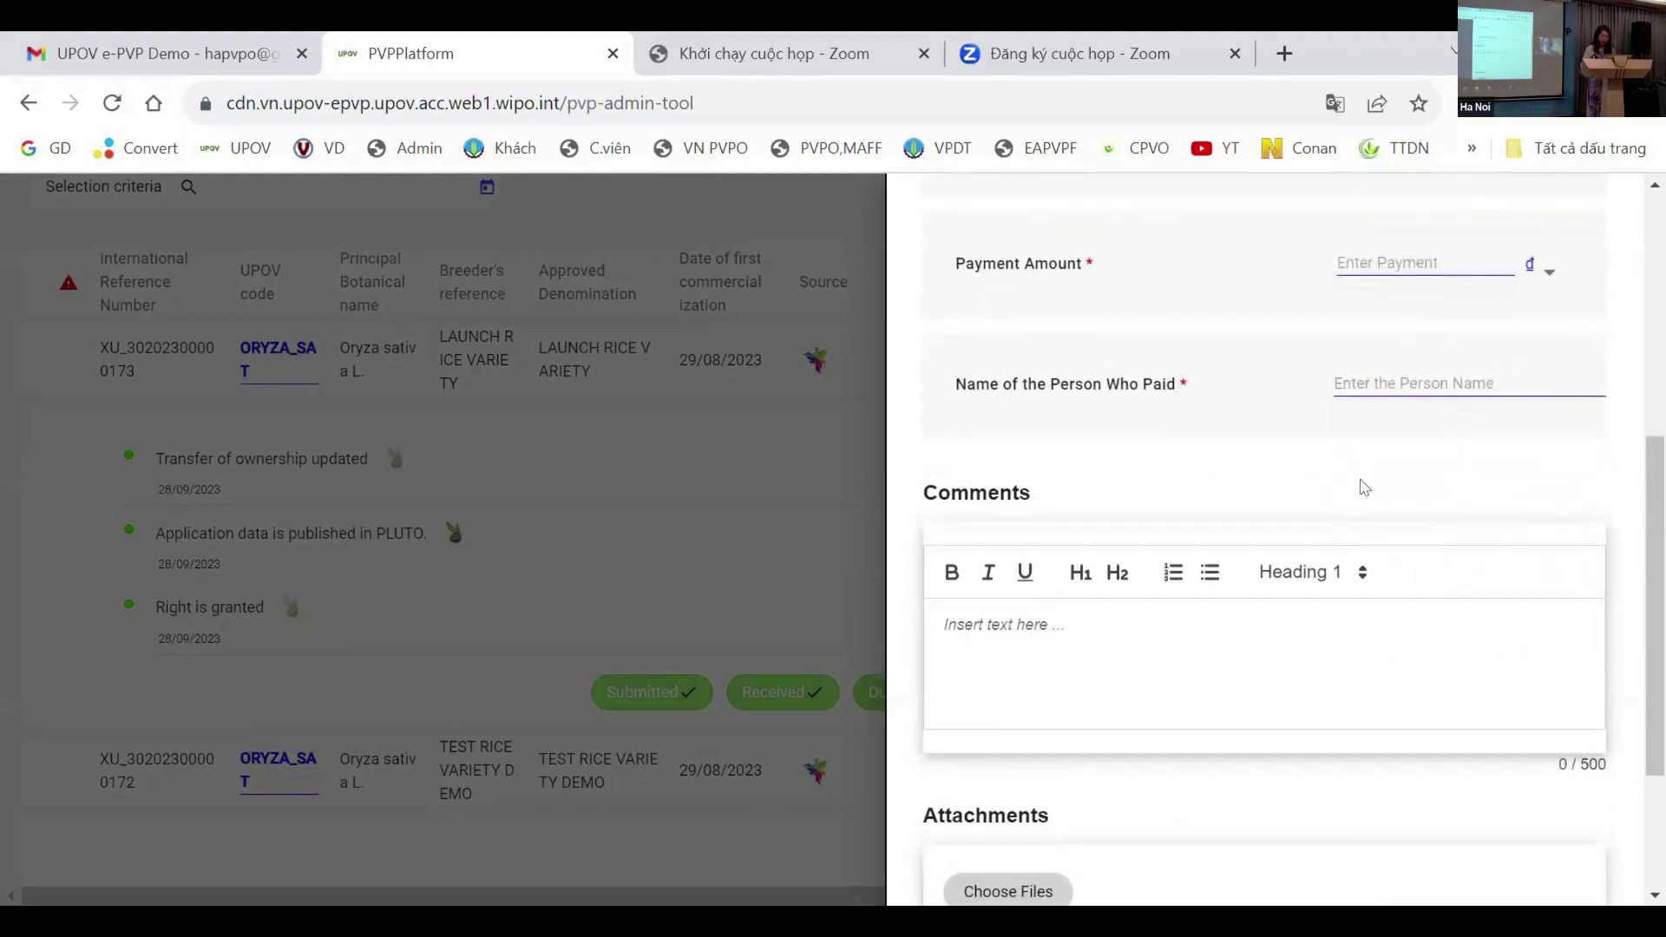
scroll(1440, 365, "down", 2)
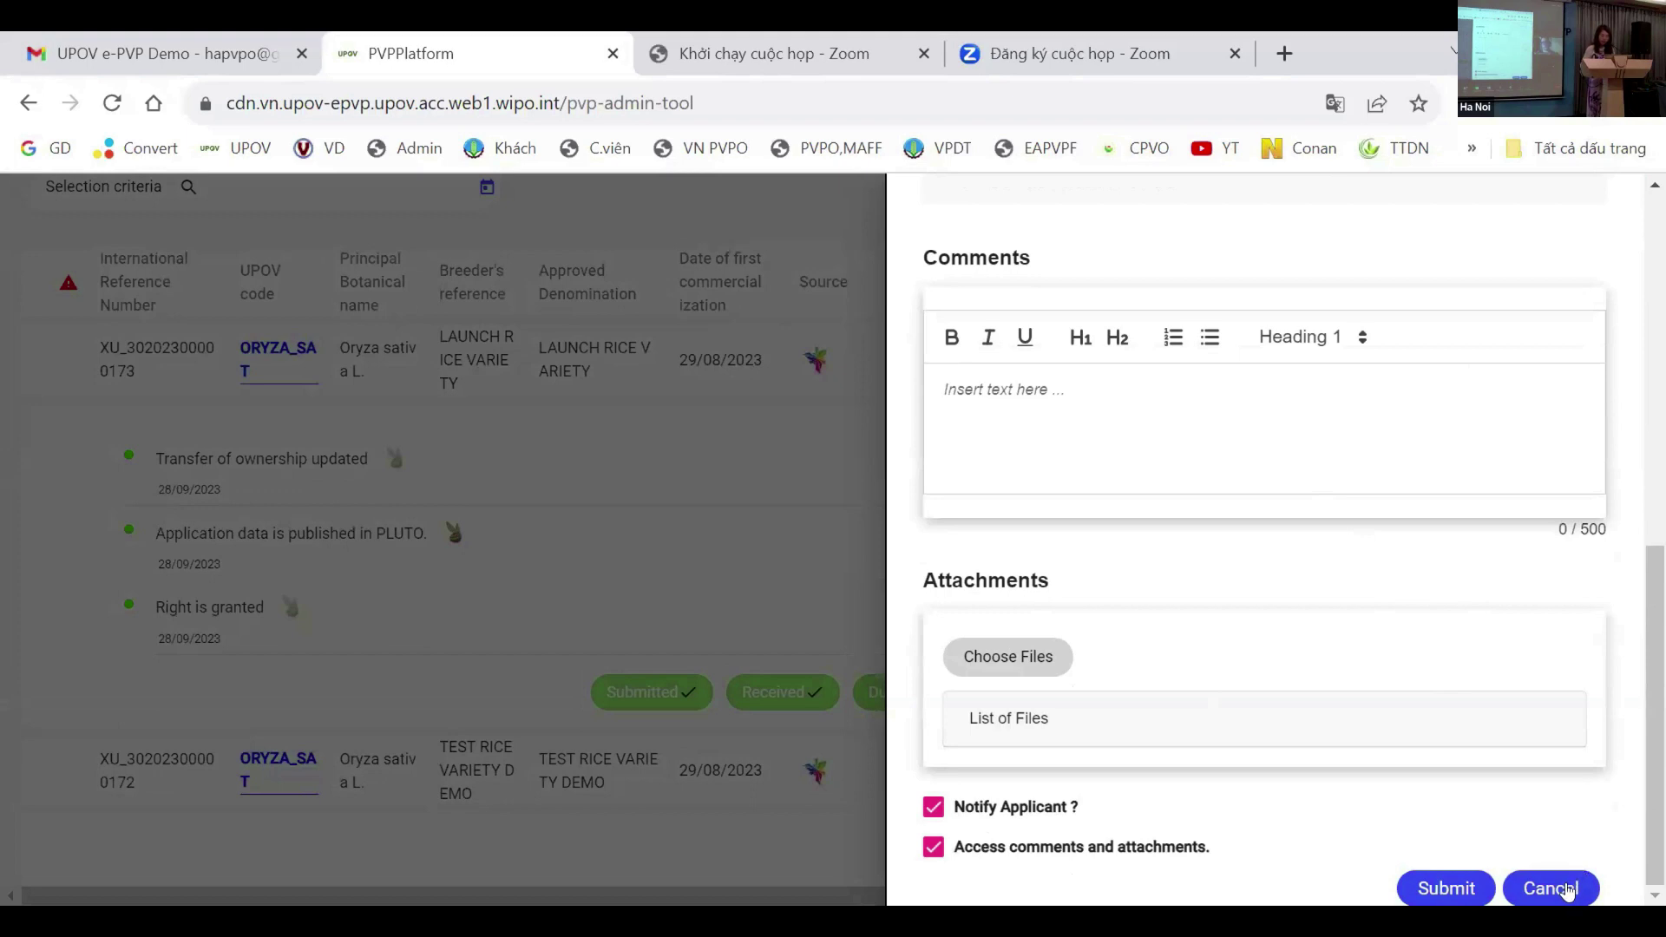
left_click(1564, 888)
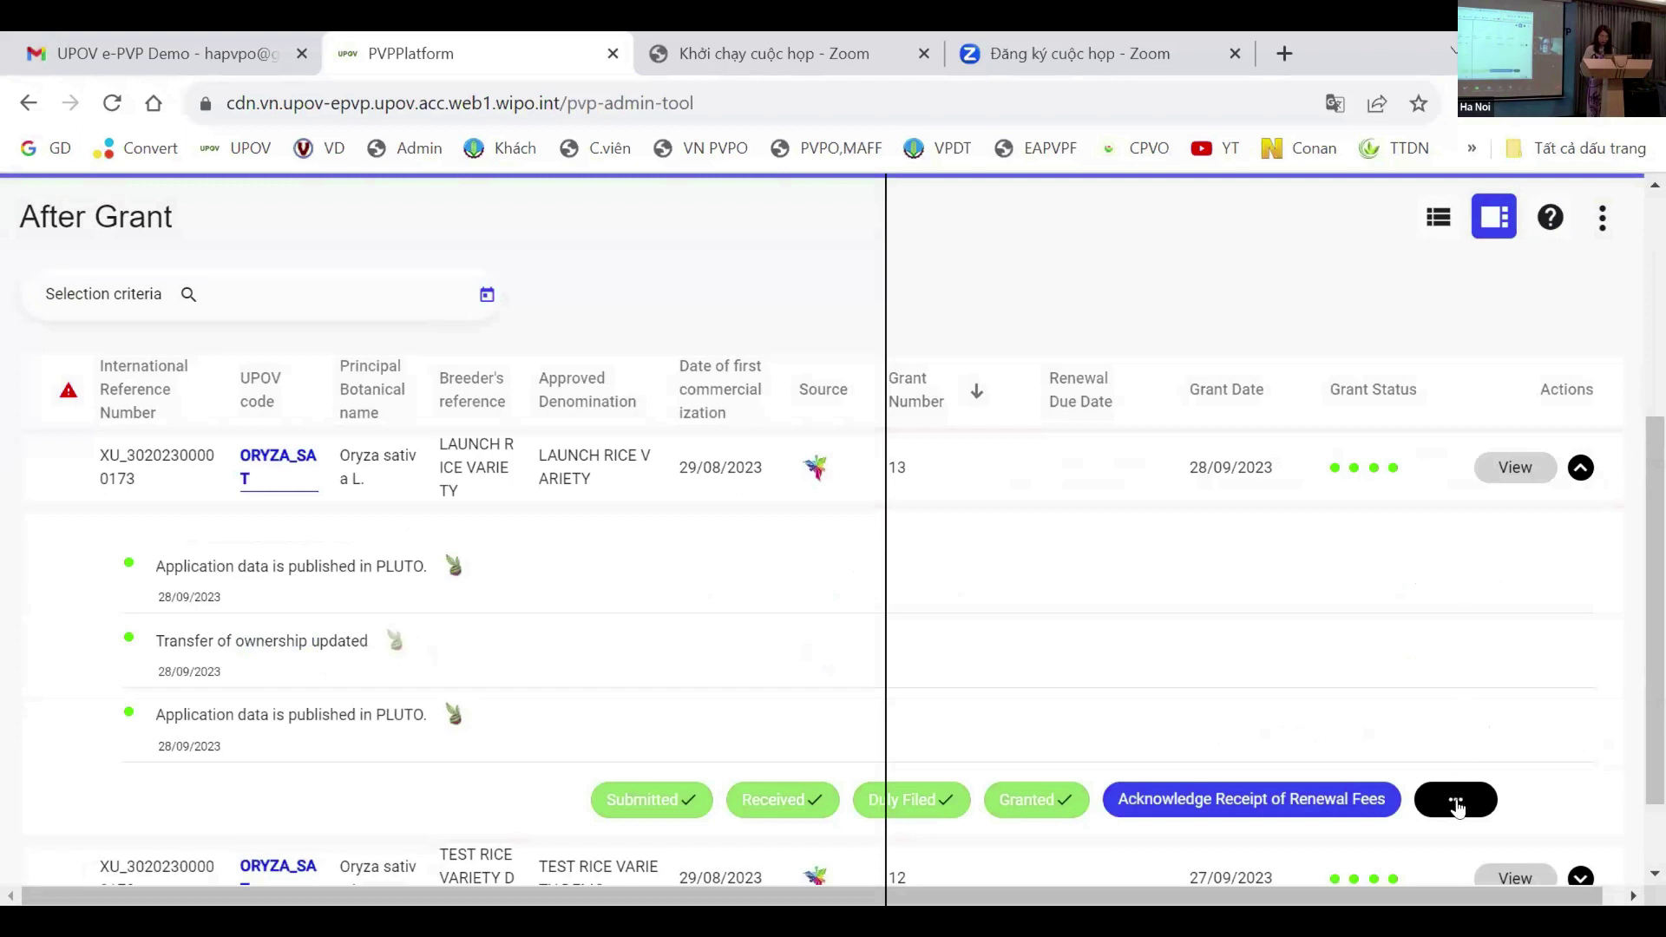
Step: Start a received-appeal-after-grant entry for grant 13 with the comment 'gg'
left_click(1456, 801)
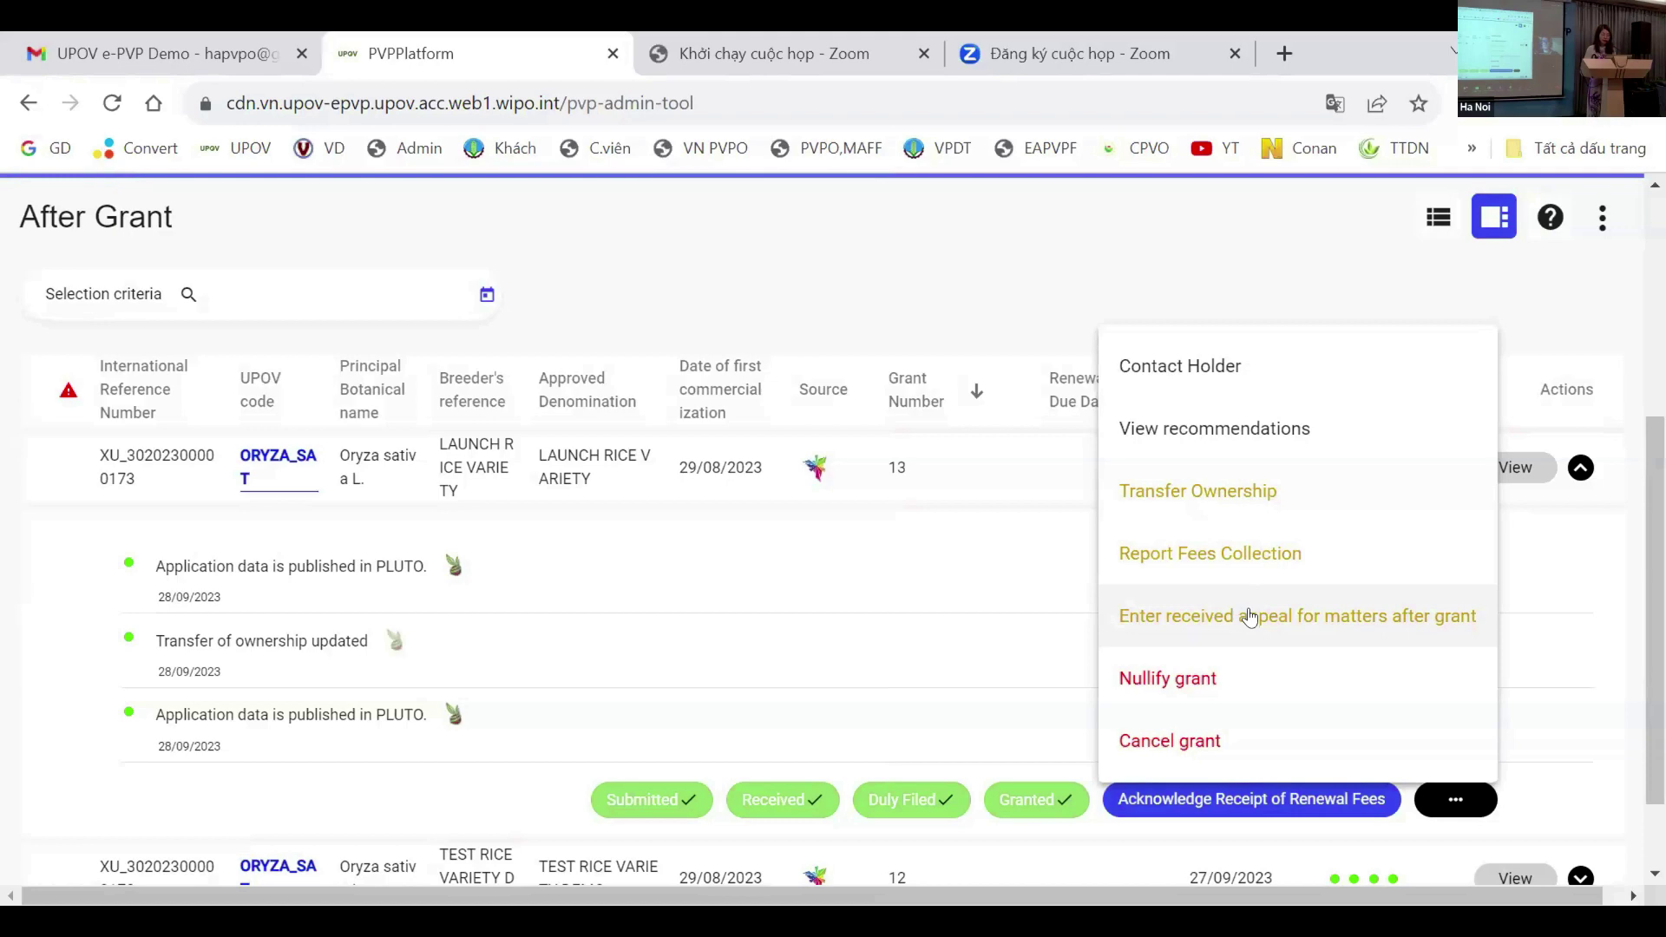
left_click(1261, 618)
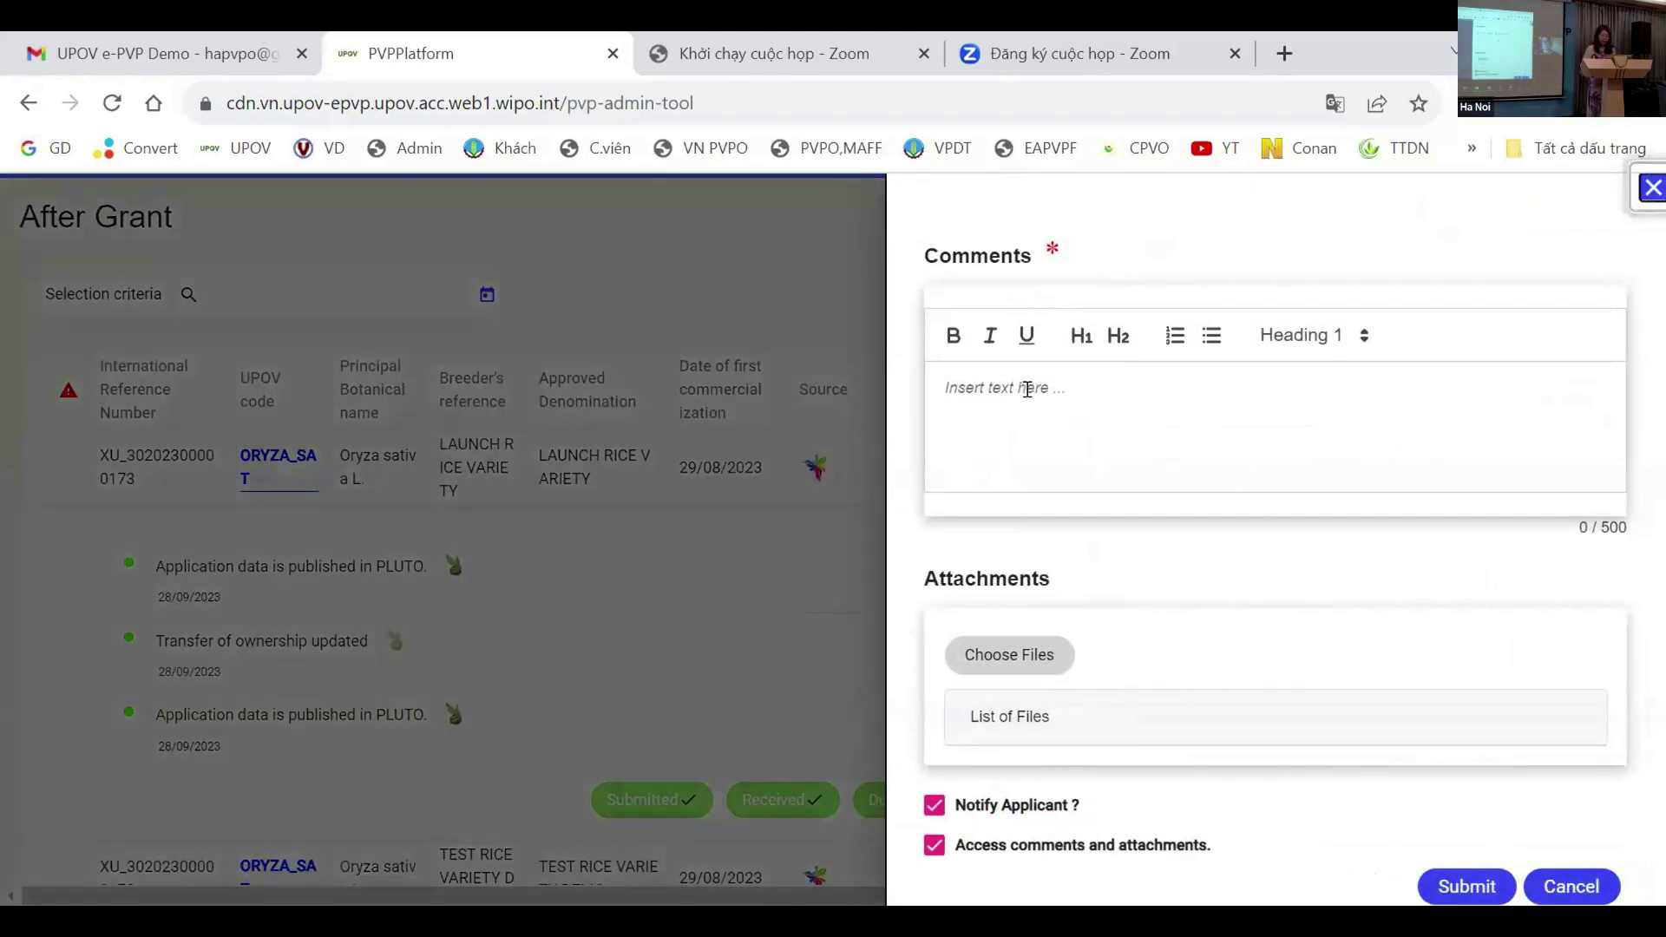
left_click(1029, 385)
type("gg")
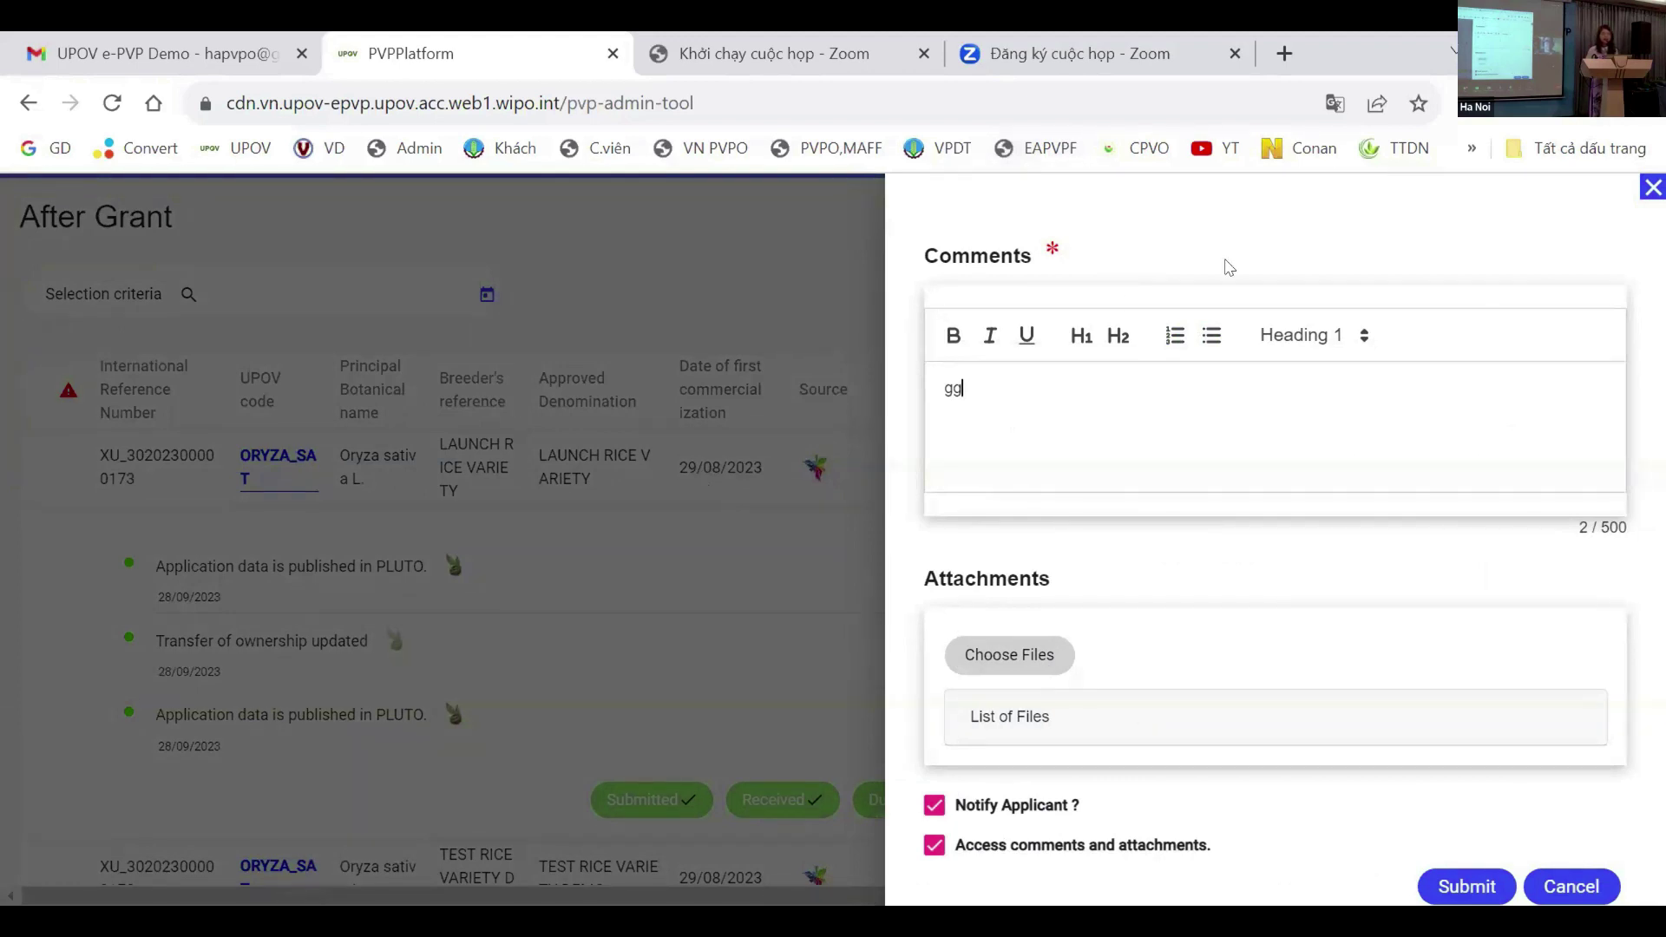
Step: Cancel the appeal form without submitting it
left_click(1569, 884)
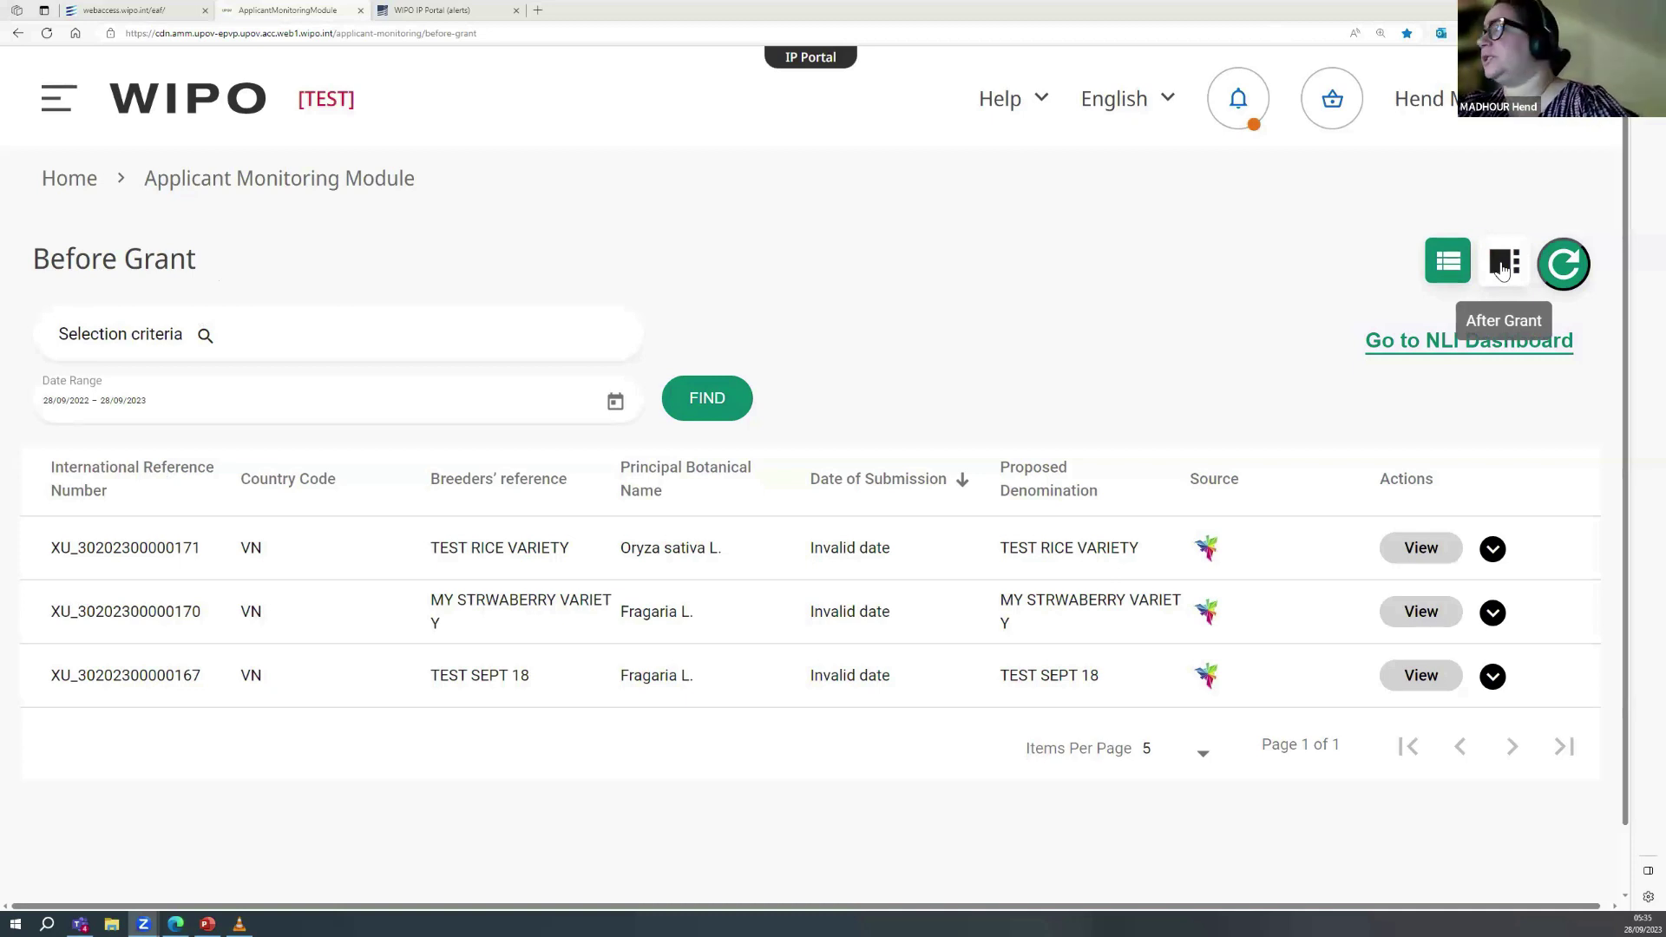
Step: Check LAUNCH RICE VARIETY's After Grant details and history, showing the ownership transfers after Right Granted
left_click(1502, 268)
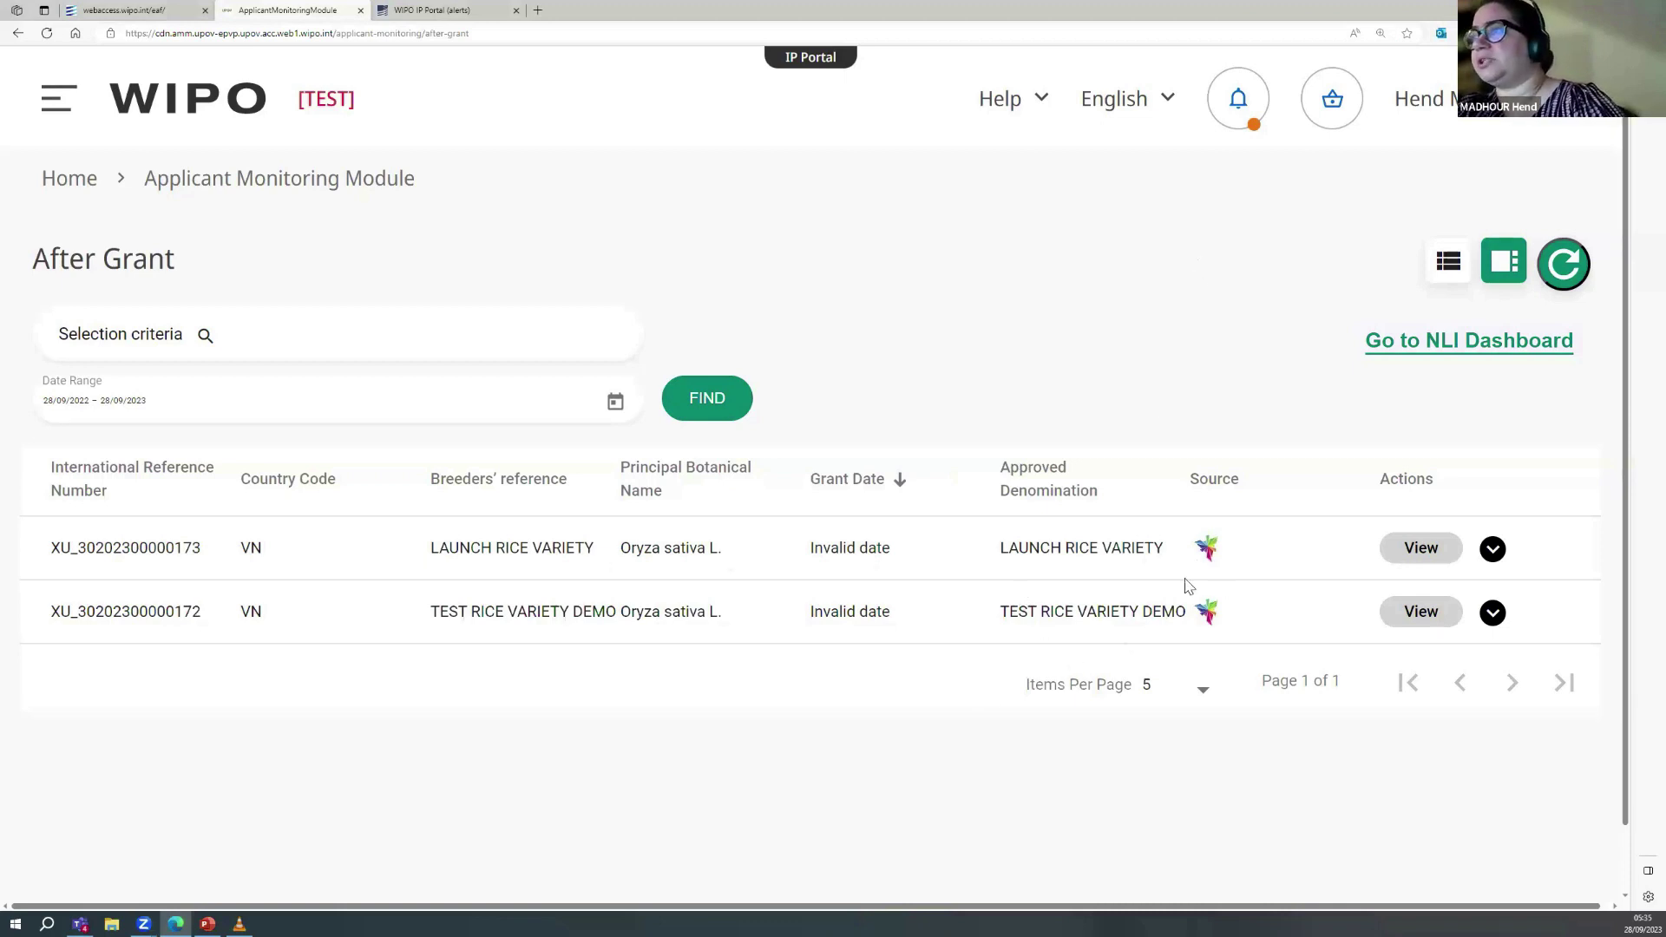
left_click(1415, 552)
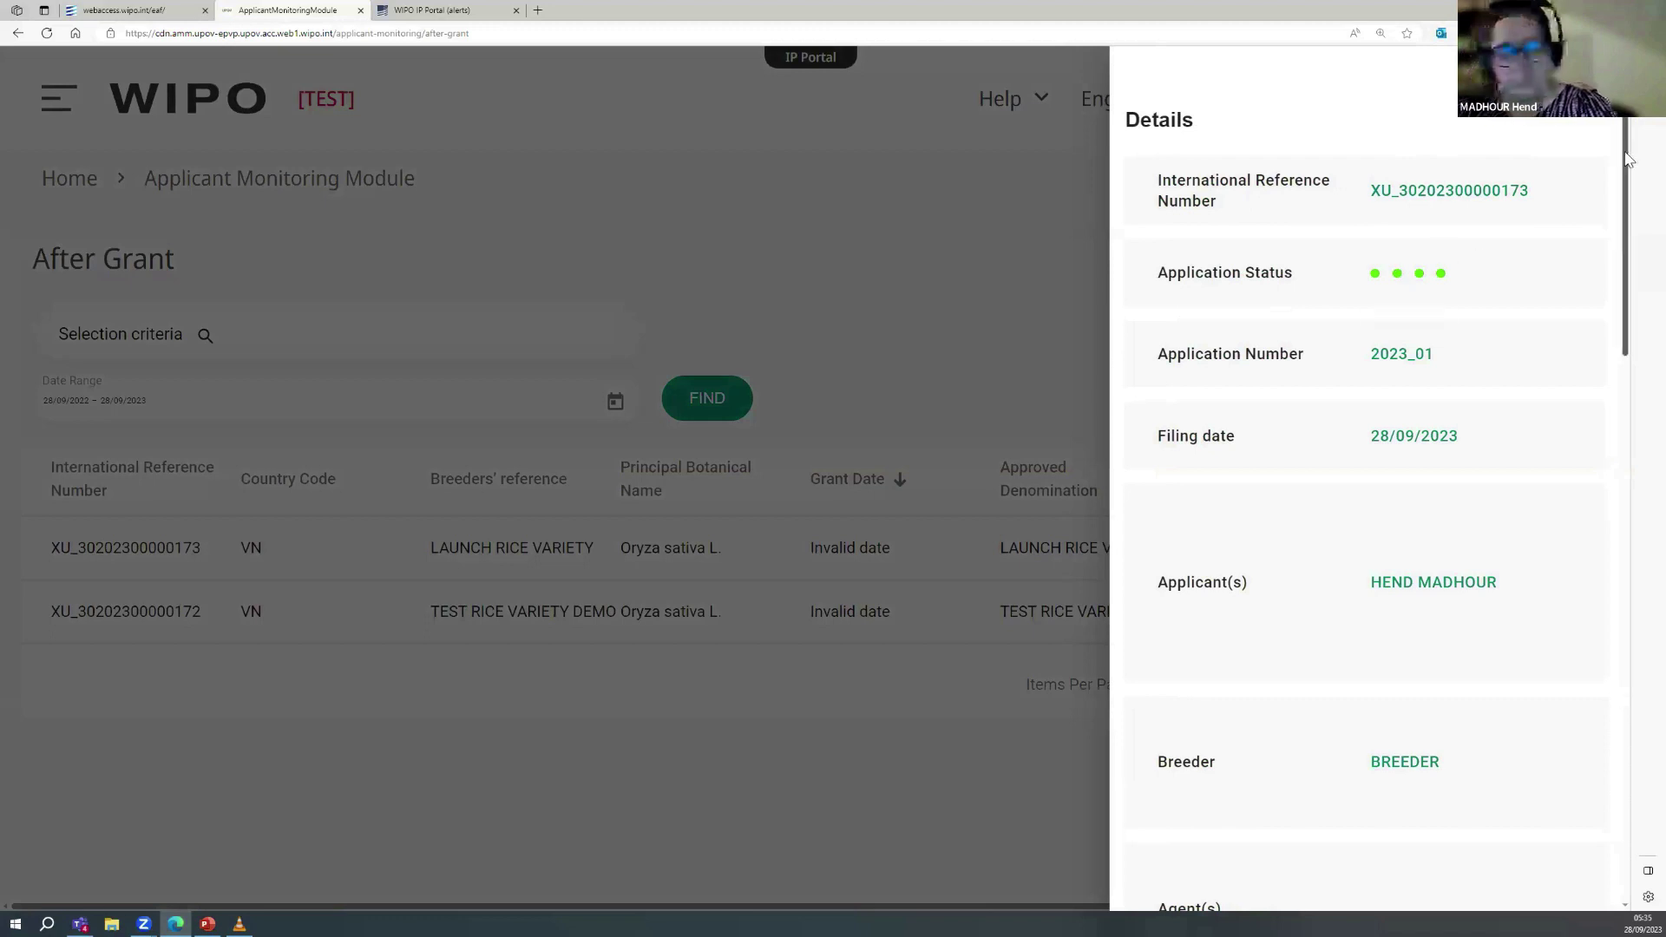
scroll(1623, 208, "down", 4)
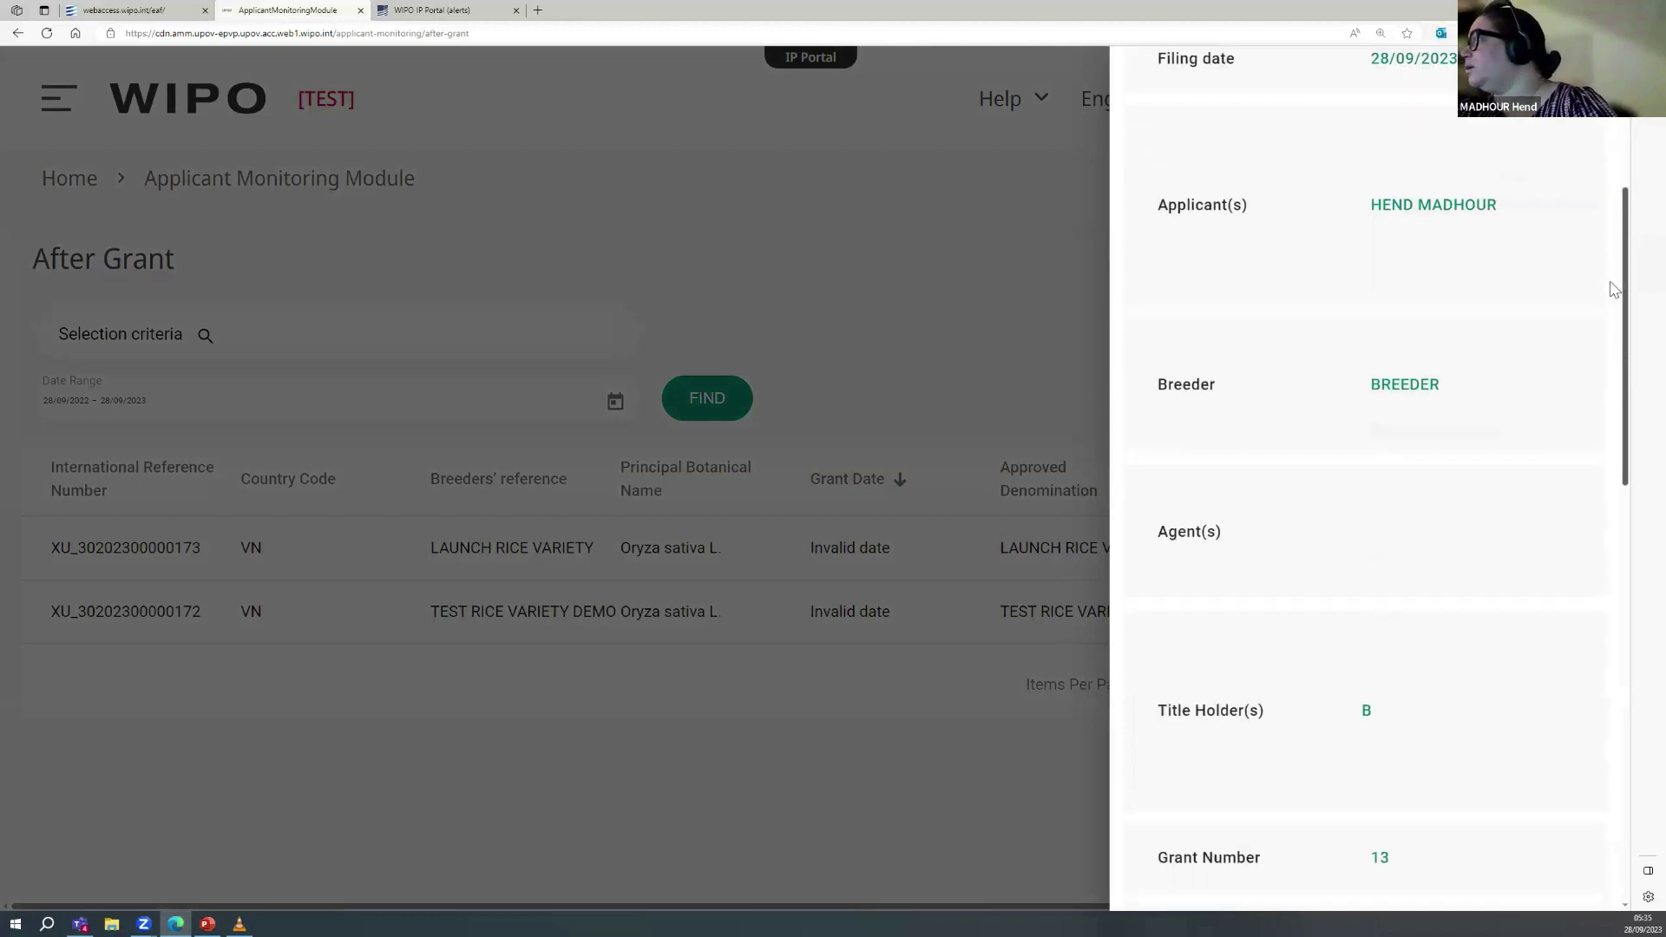
left_click_drag(1615, 384, 1640, 766)
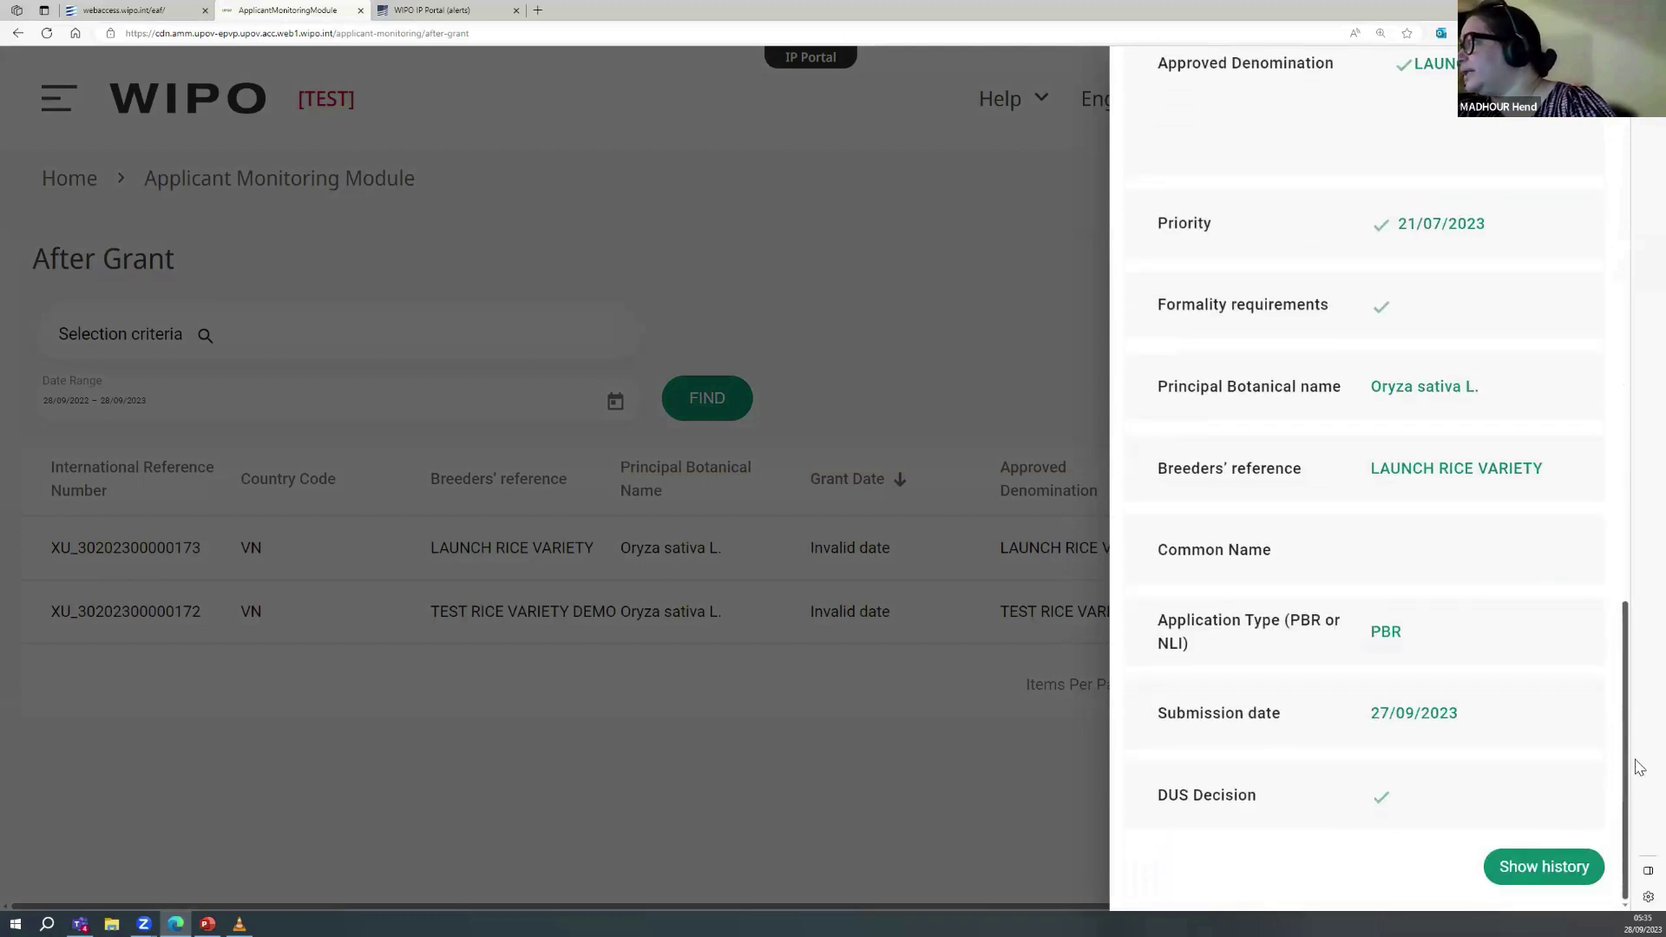
left_click(1554, 871)
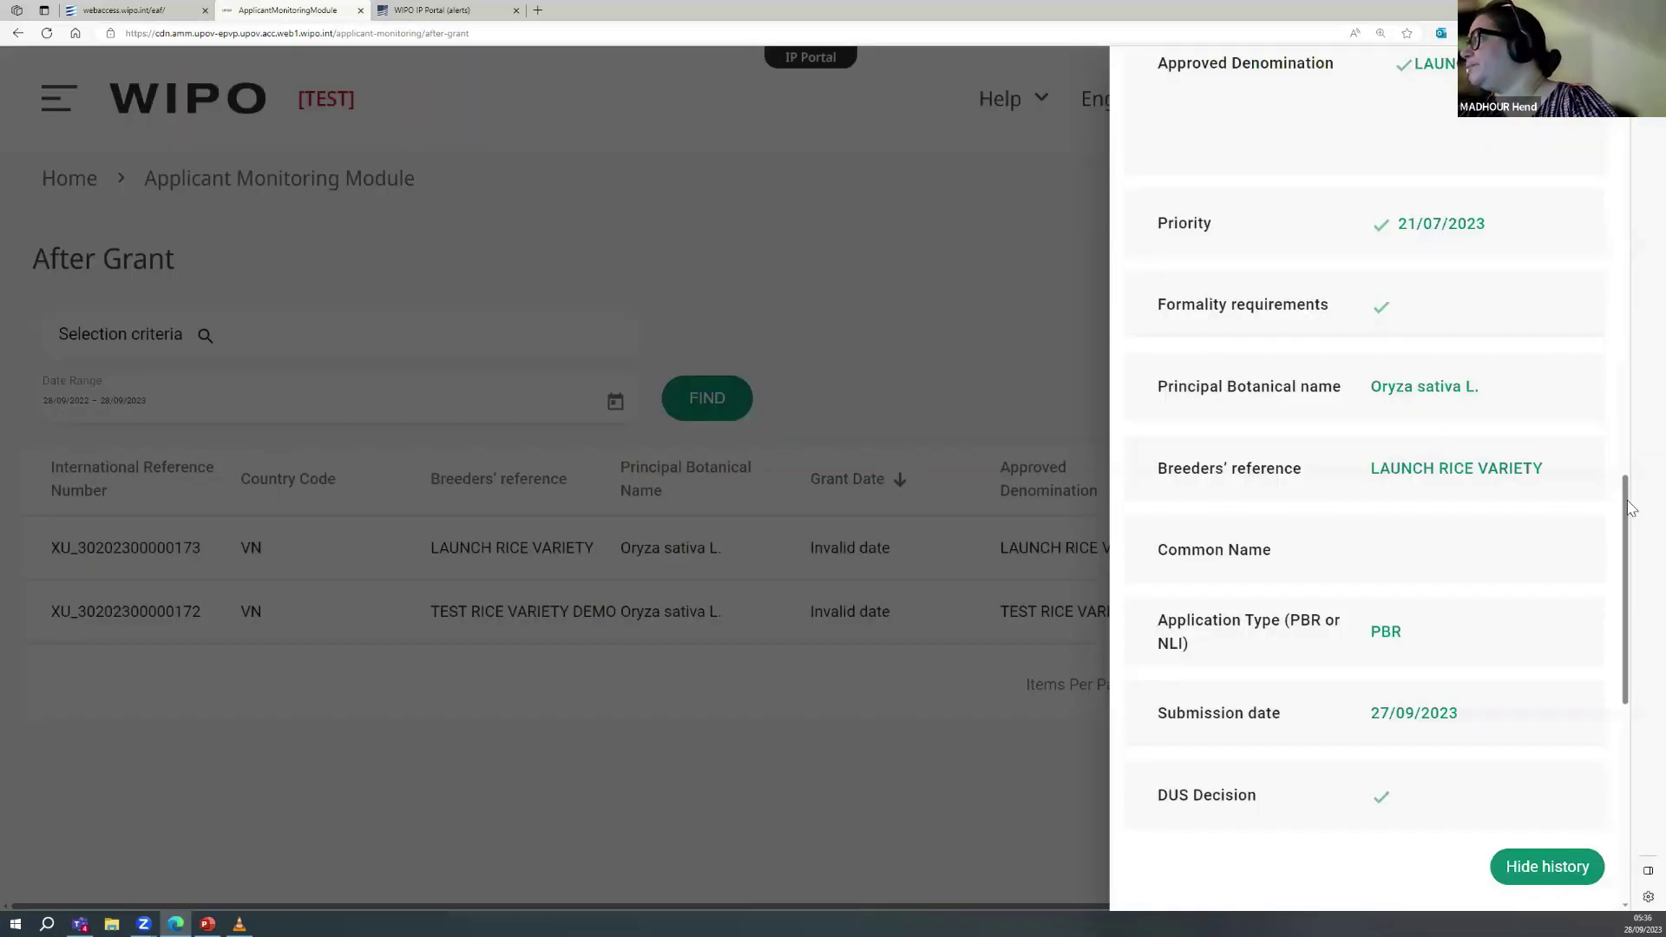
left_click_drag(1629, 506, 1638, 711)
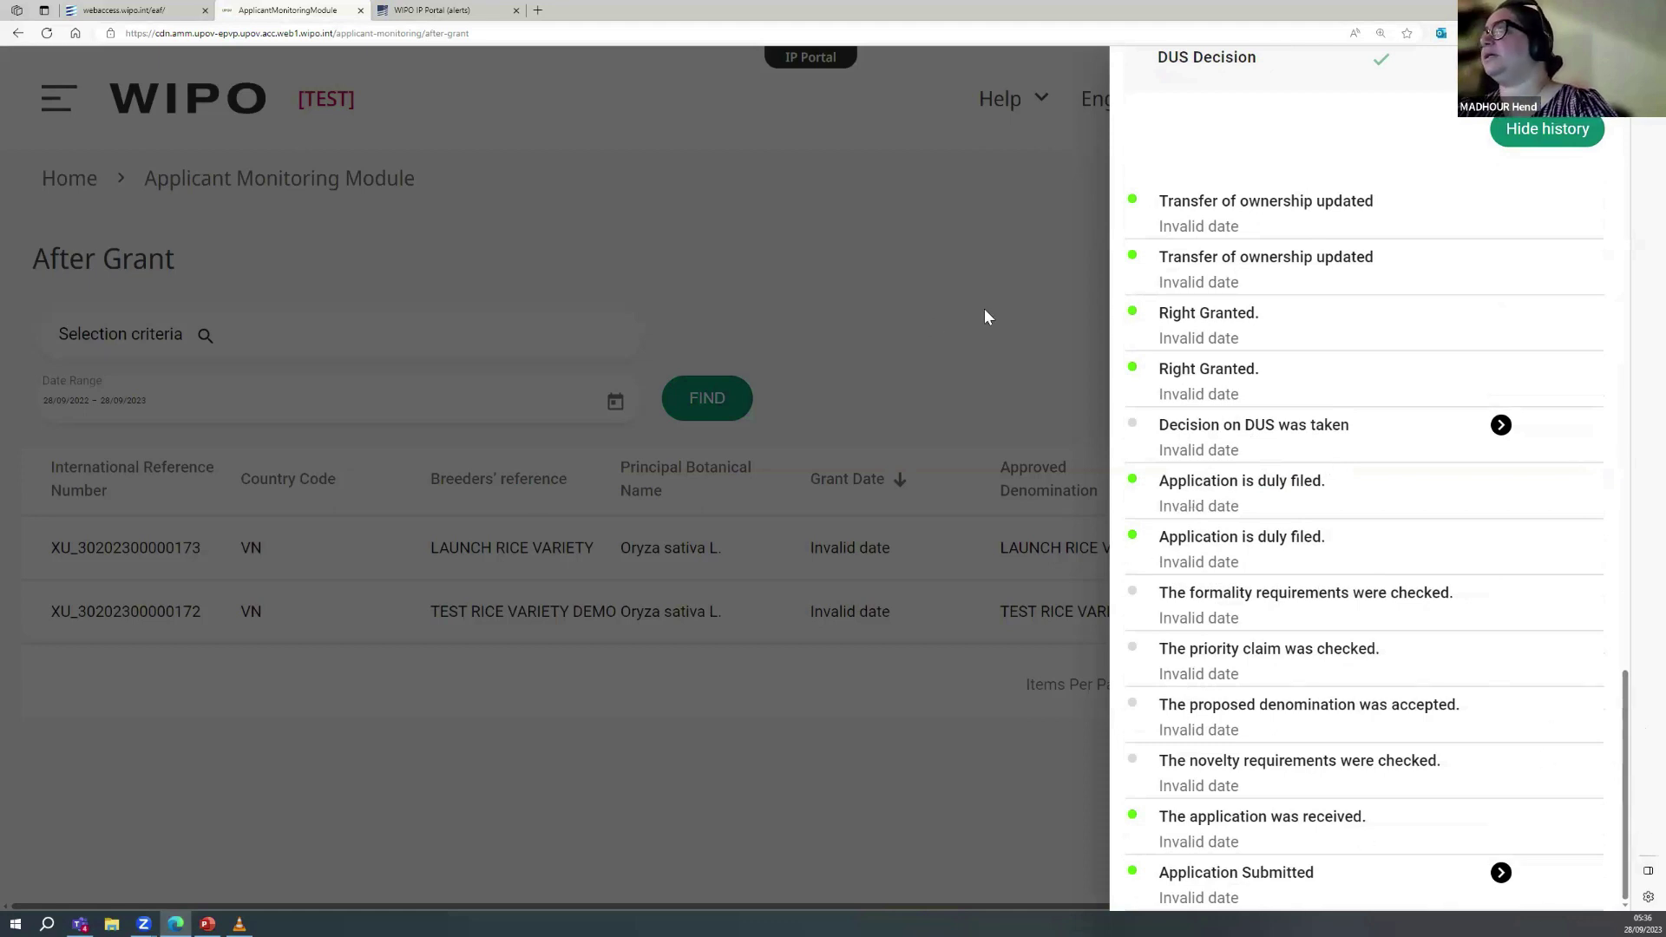
left_click(868, 246)
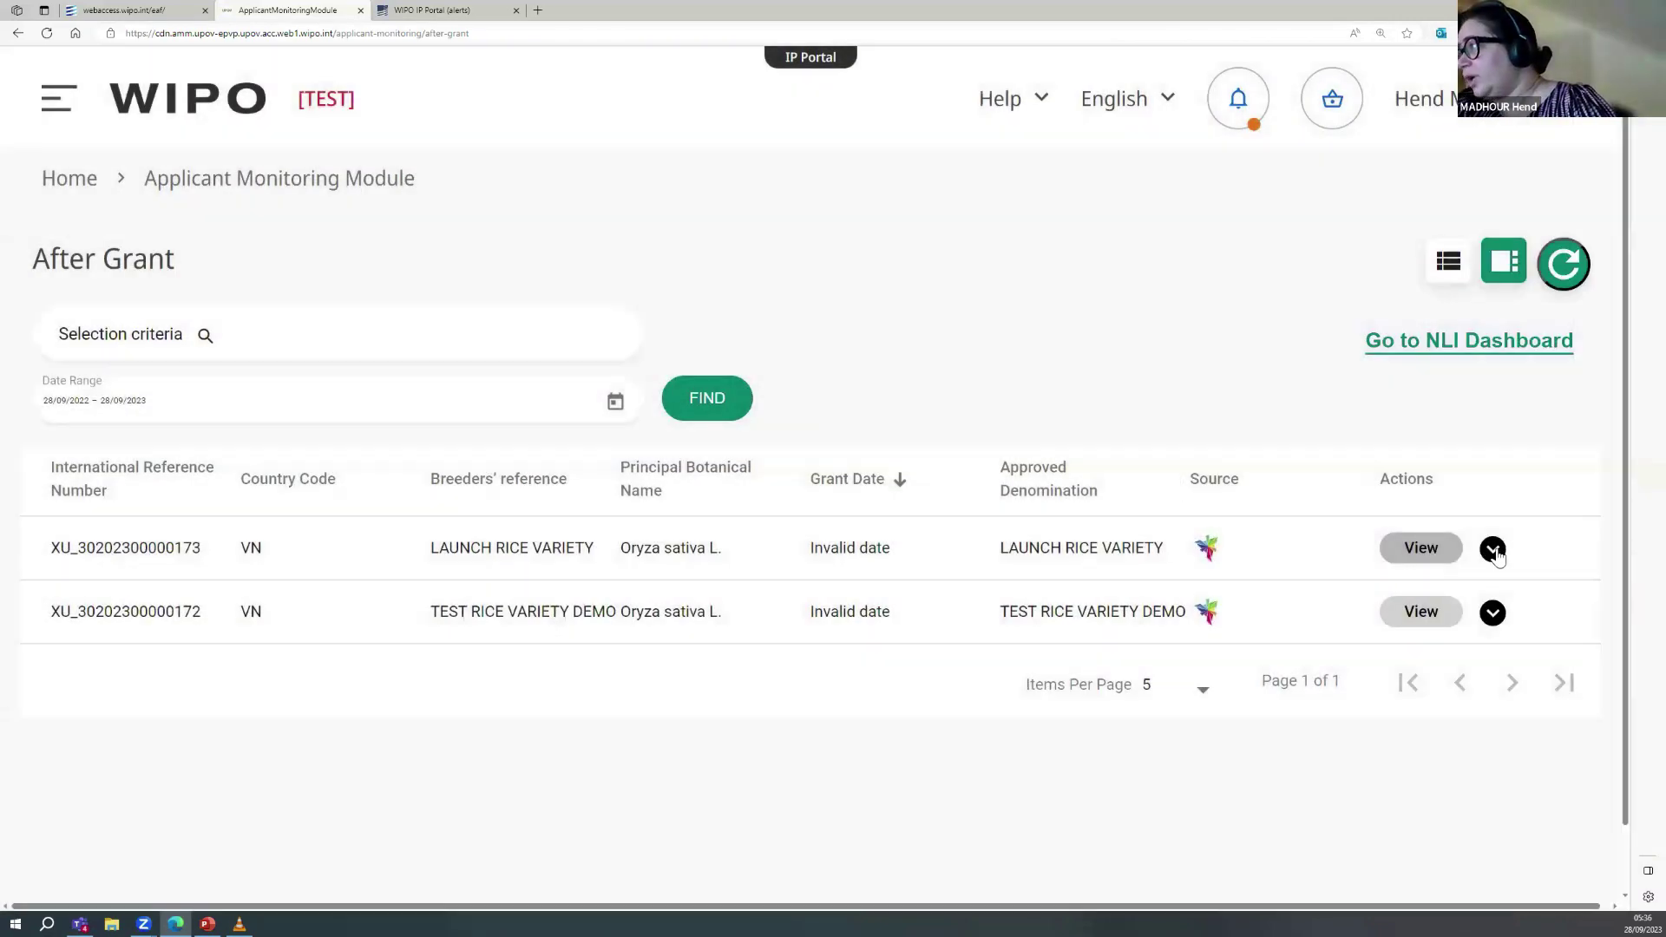
left_click(1493, 549)
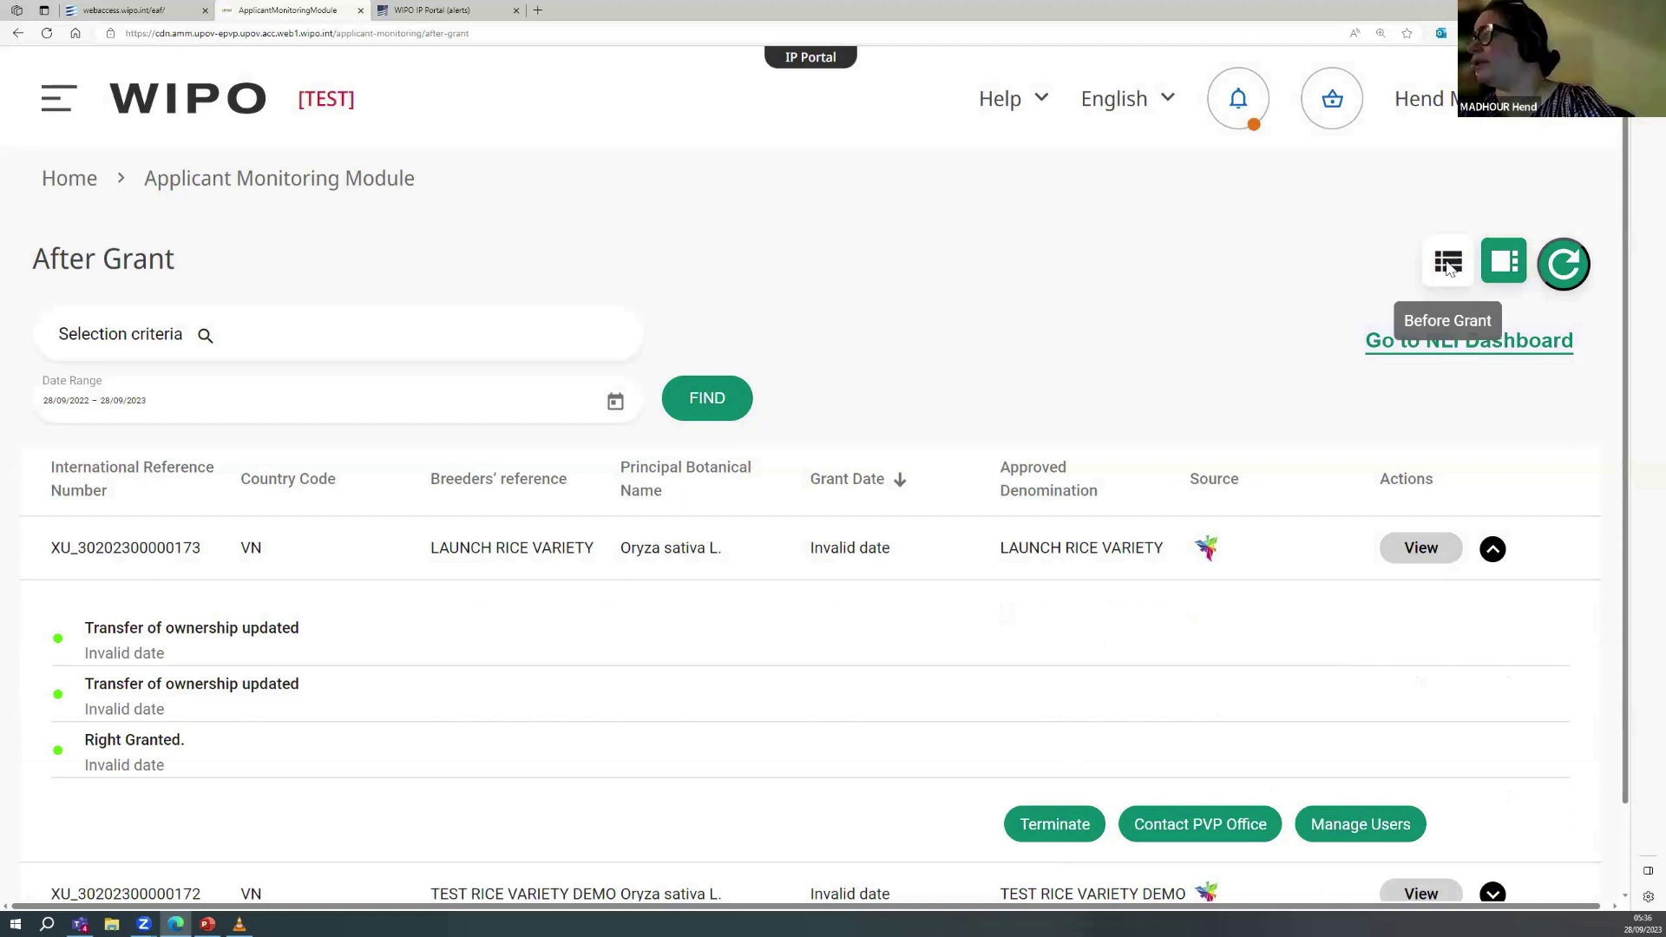
Step: Check TEST RICE VARIETY's Before Grant status, then open the applicant's notifications inbox
left_click(1446, 267)
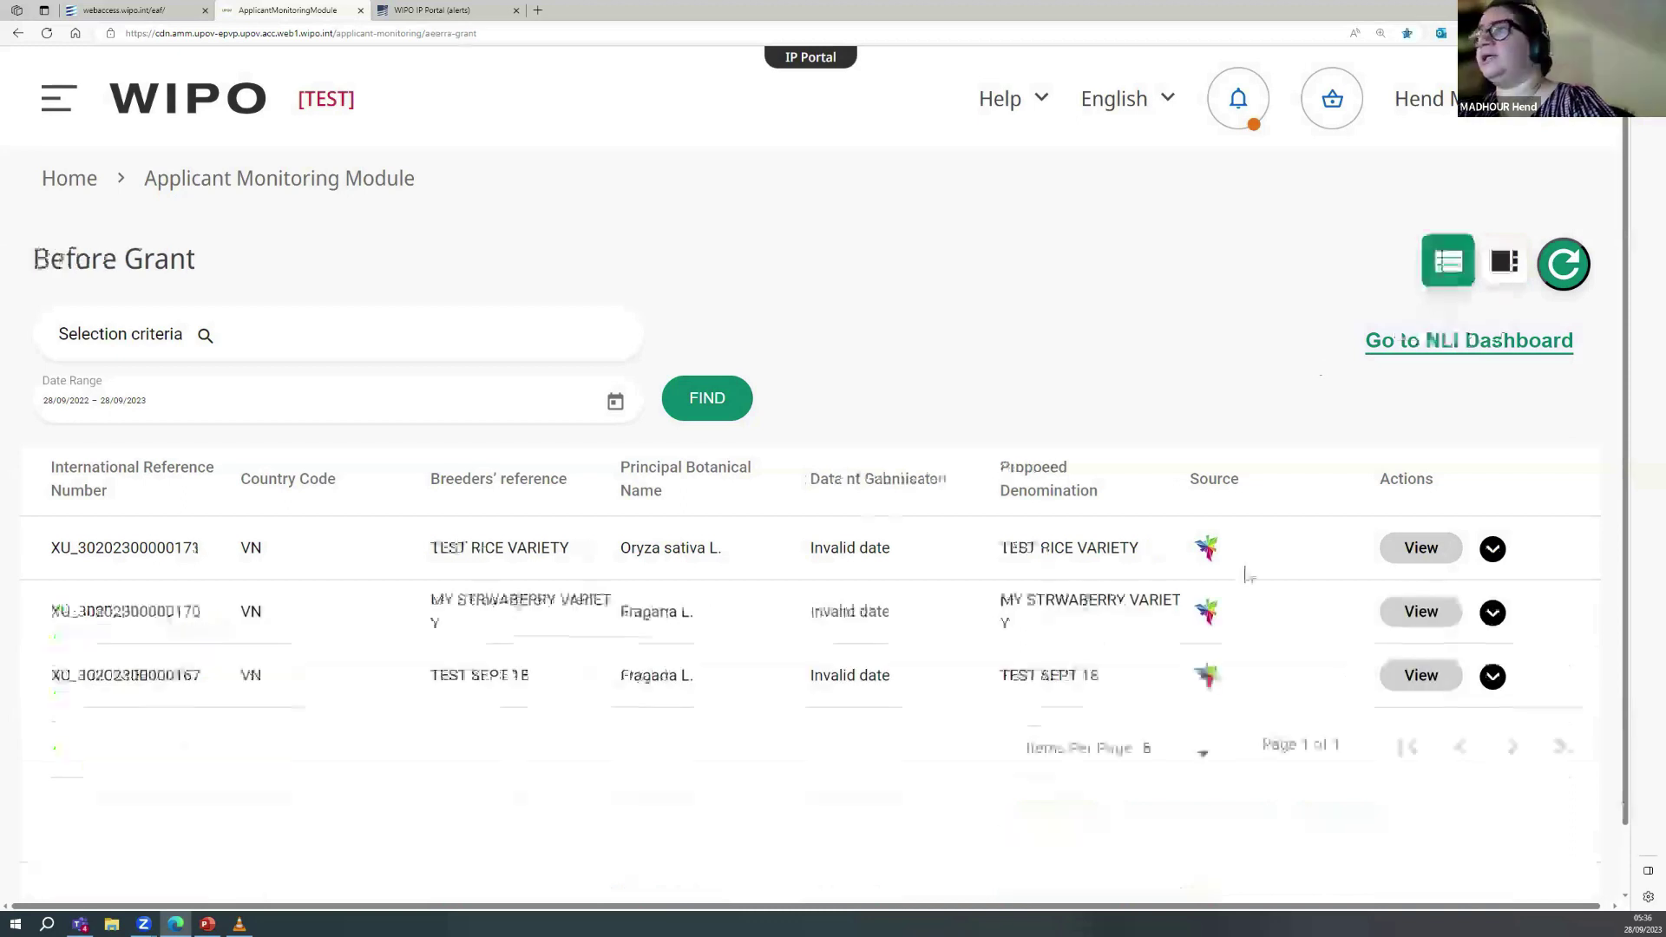
left_click(1492, 550)
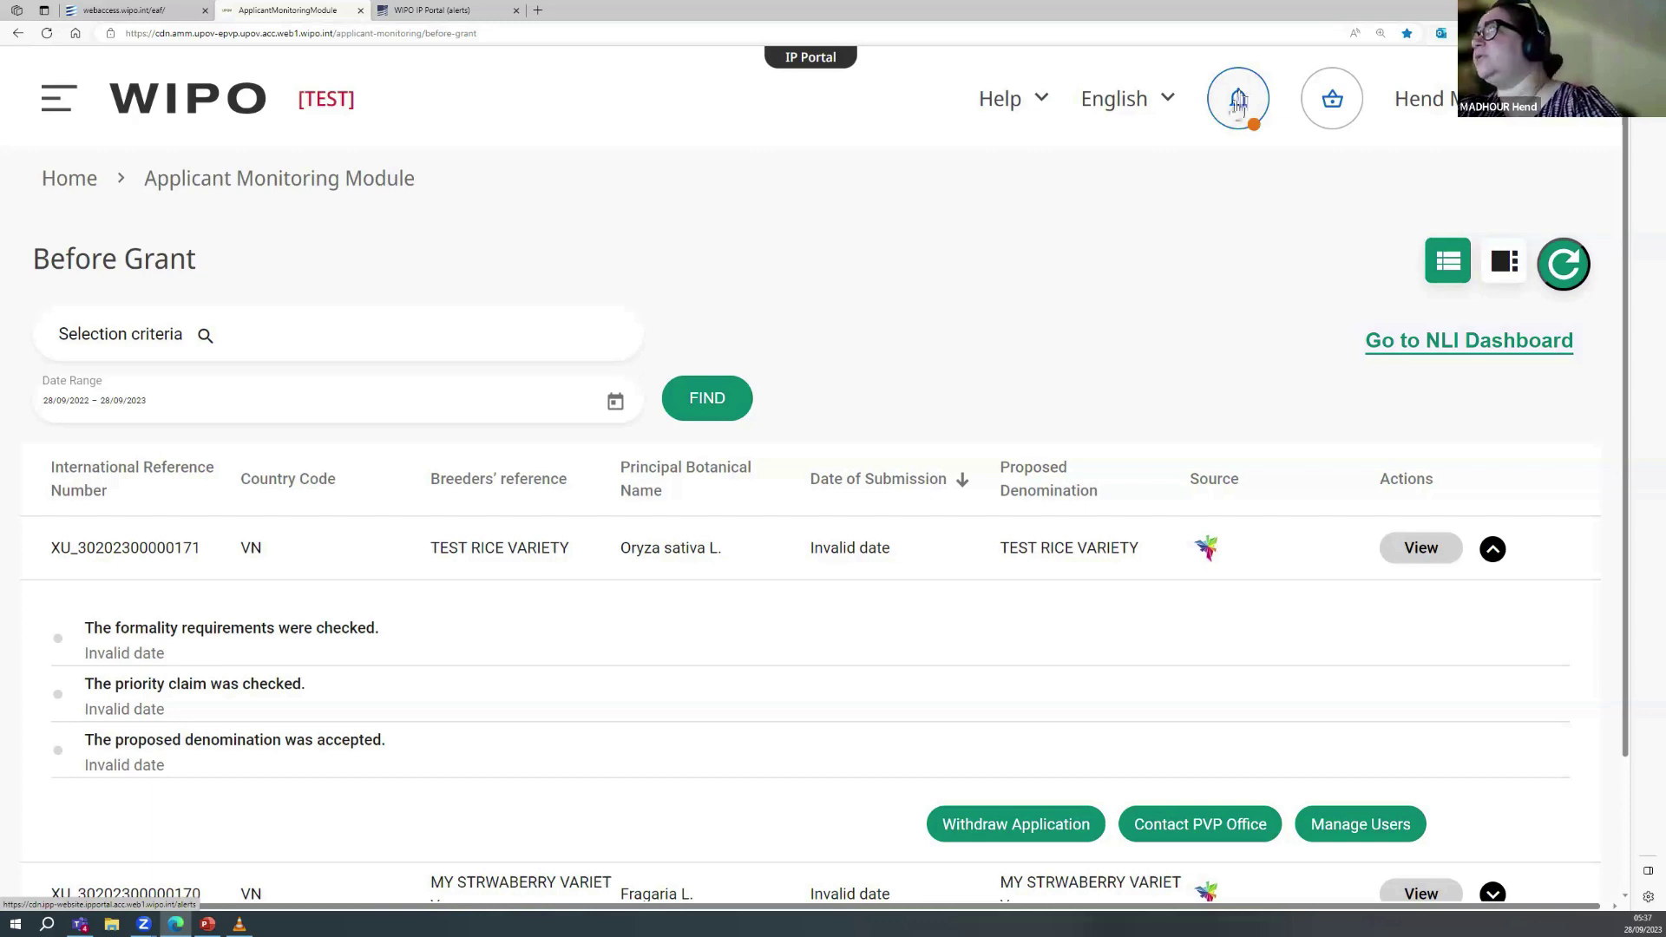
left_click(1238, 104)
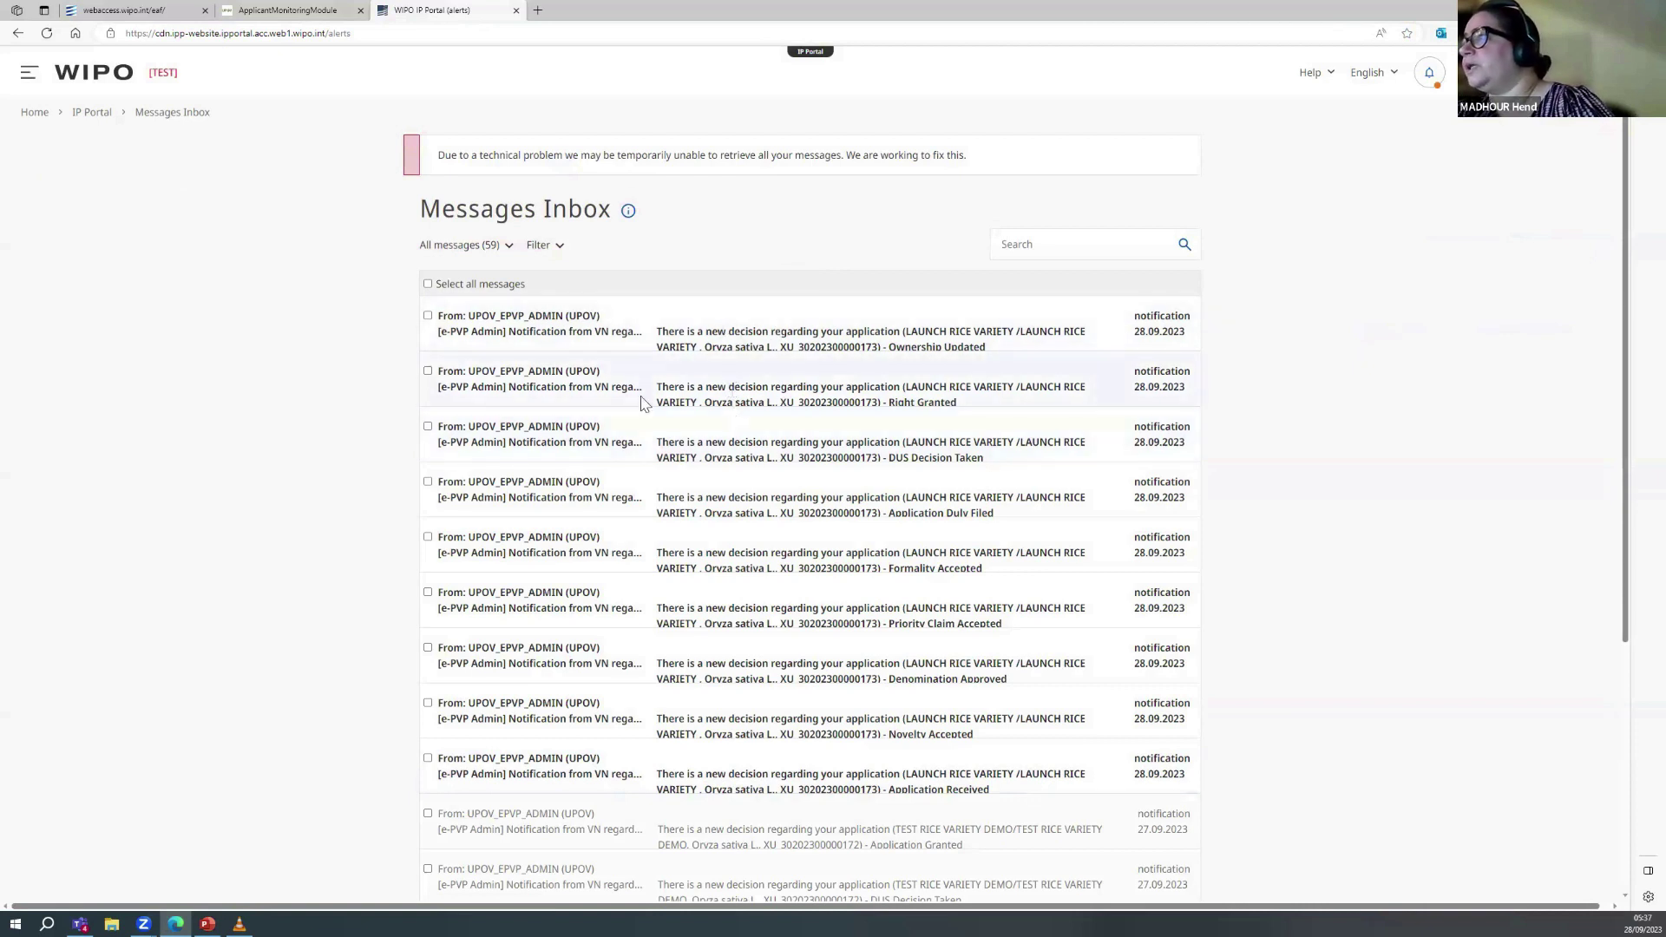
Step: Expand the Right Granted notification for LAUNCH RICE VARIETY and zoom the browser page in
left_click(706, 385)
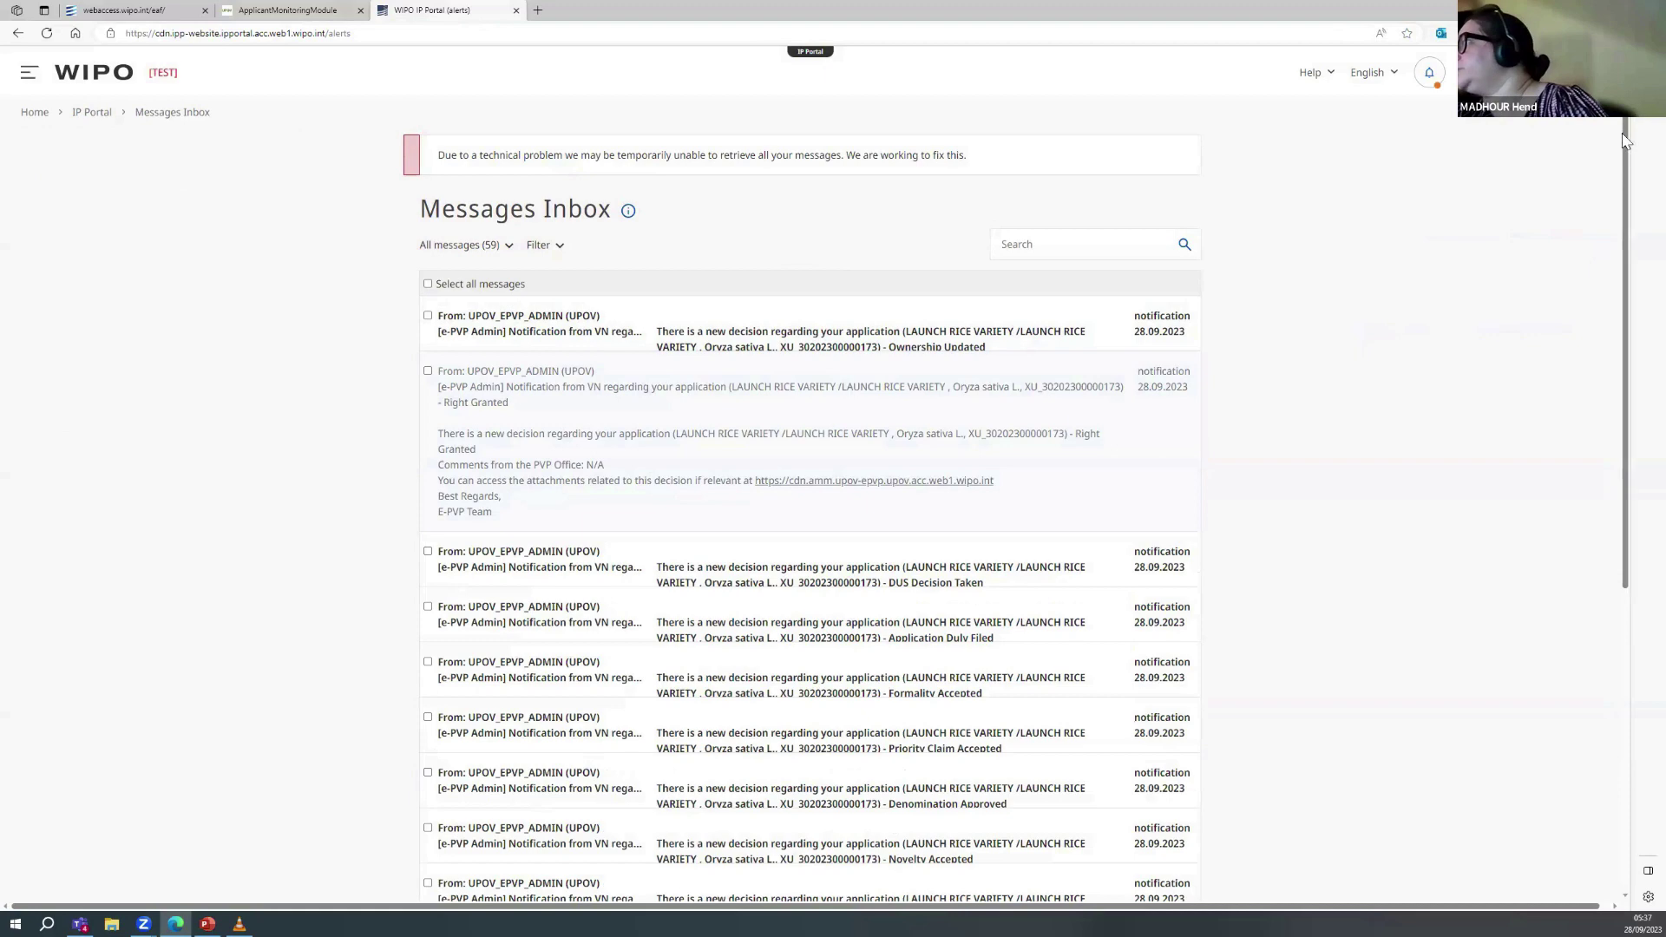
key("alt+f")
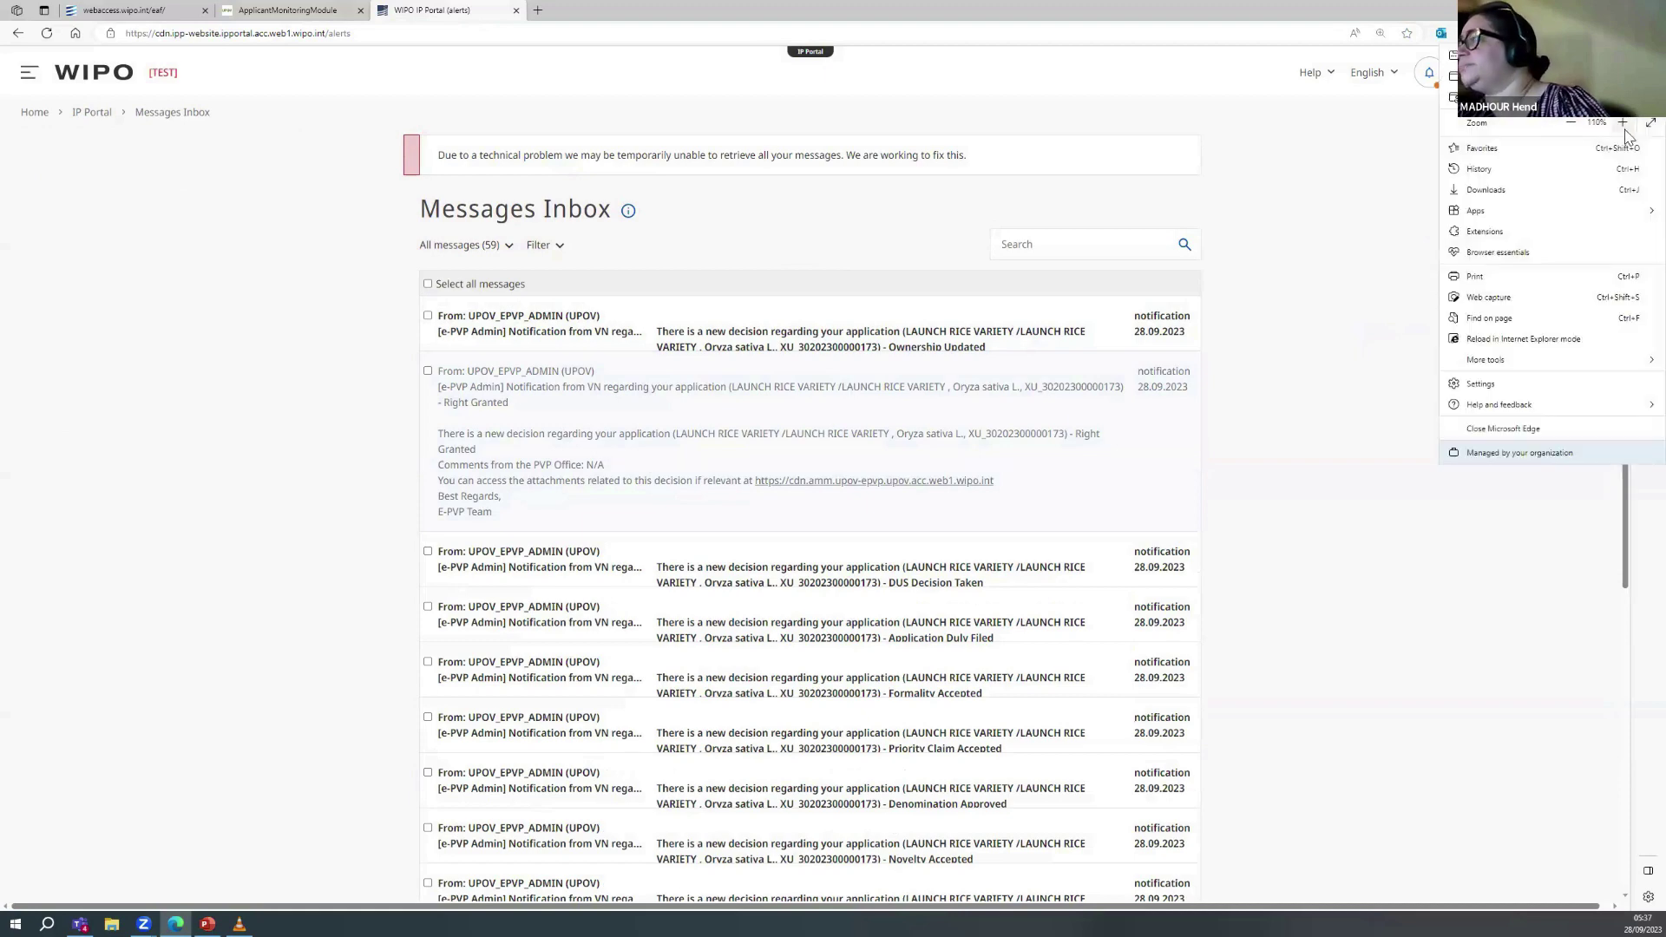
scroll(1216, 615, "up", 2)
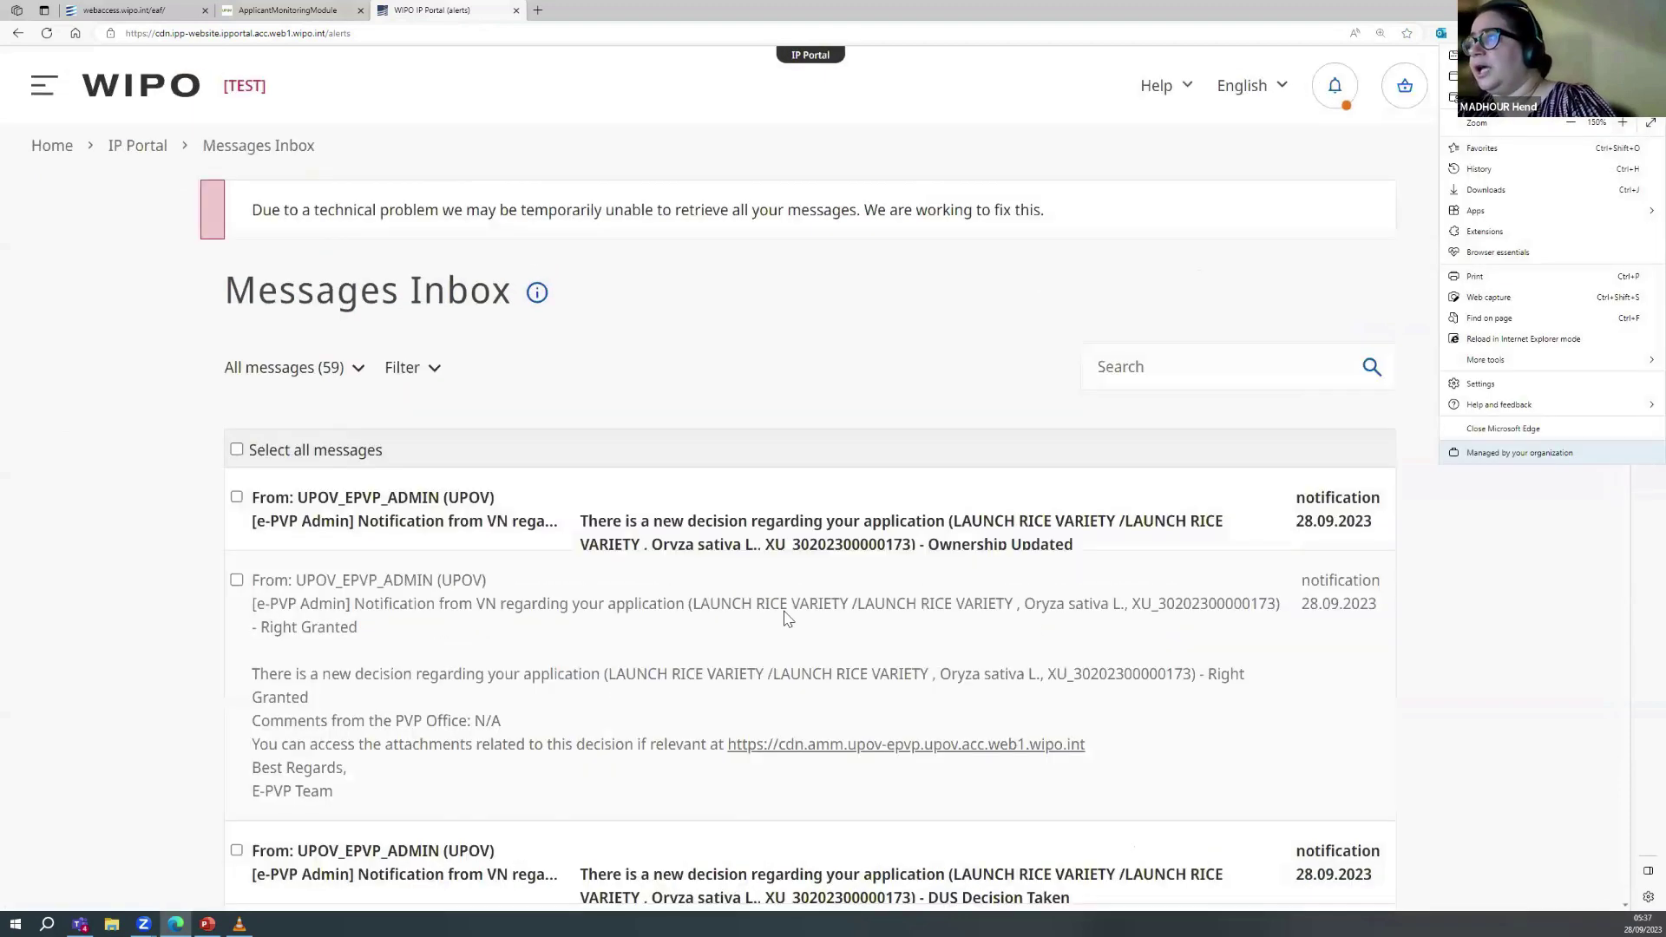